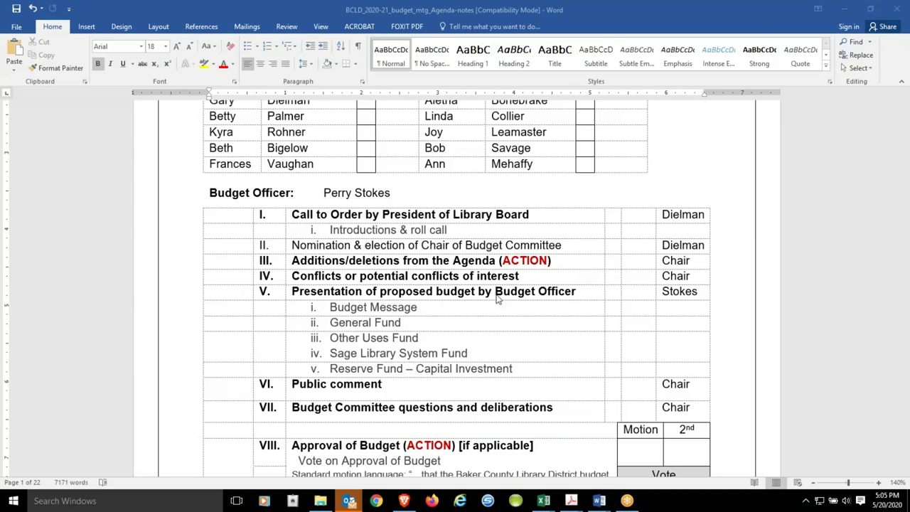
- Scroll the agenda back to the top so the meeting date line and attendance tables show
{"action": "scroll", "coordinate": [496, 309], "scroll_direction": "down", "scroll_amount": 2}
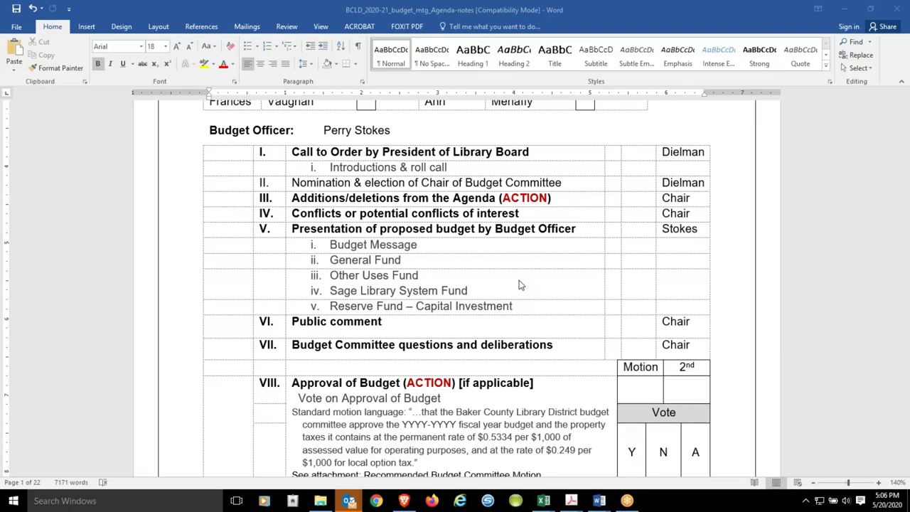
{"action": "scroll", "coordinate": [223, 353], "scroll_direction": "up", "scroll_amount": 3}
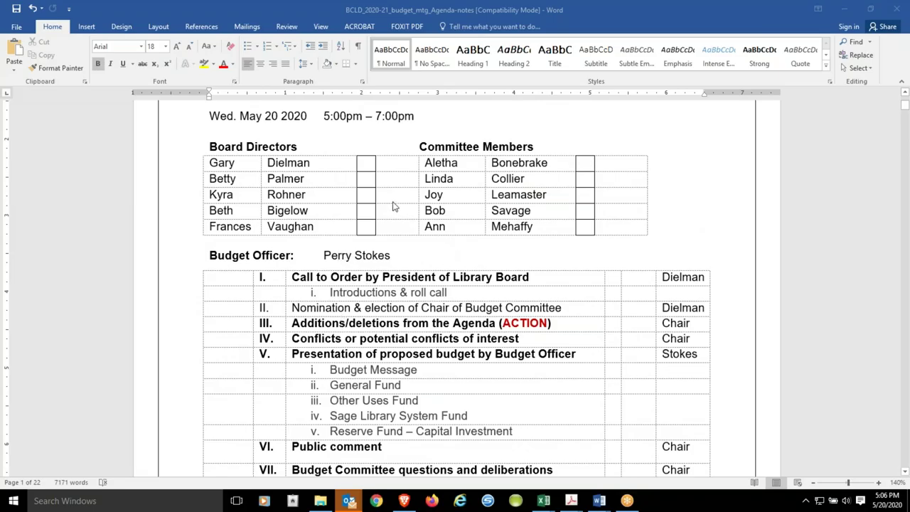
- Set the first director's box text colour to automatic and give the third director's box a black highlight
{"action": "left_click", "coordinate": [367, 165]}
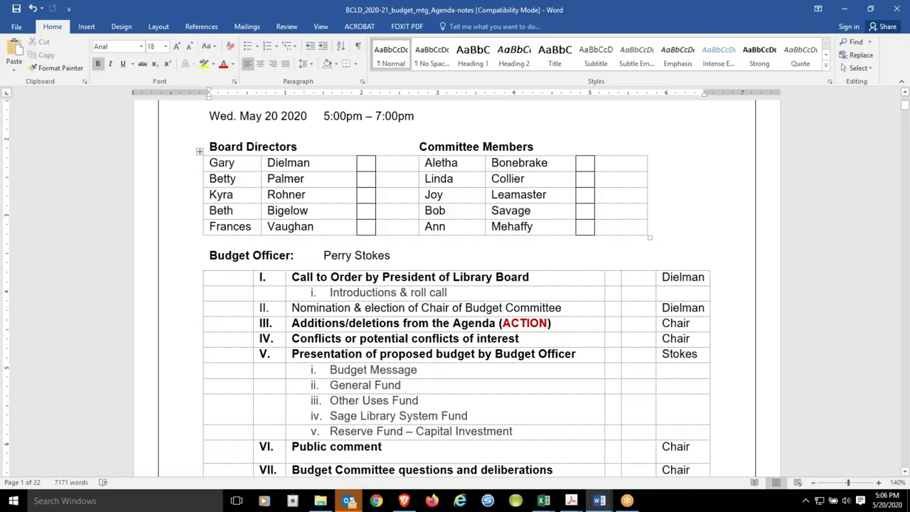
{"action": "left_click", "coordinate": [358, 165]}
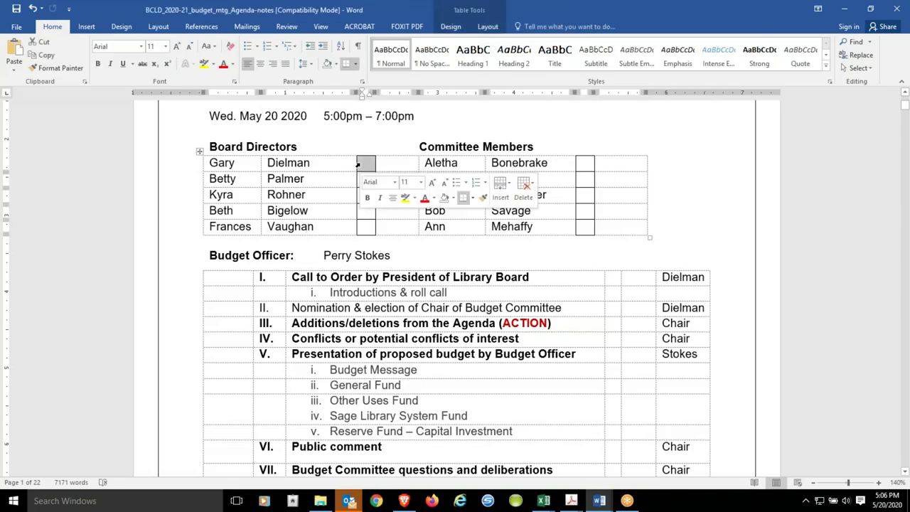
{"action": "left_click", "coordinate": [434, 198]}
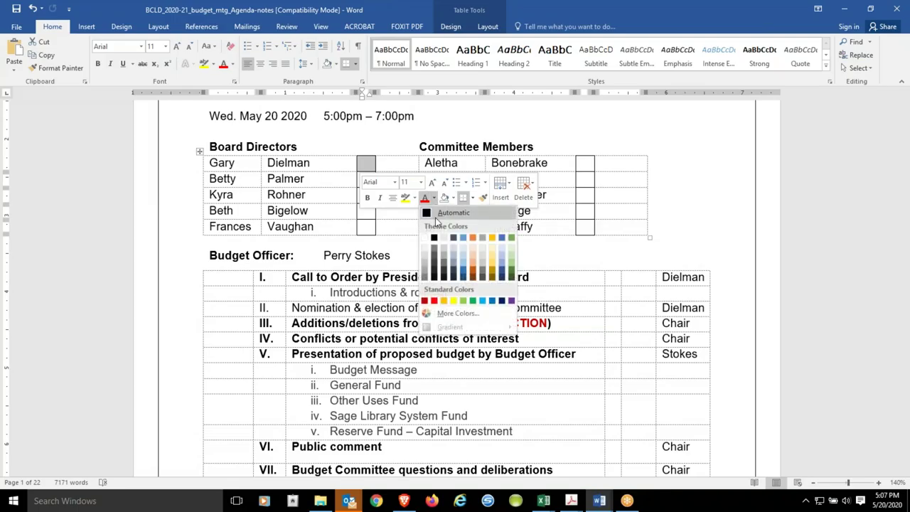
{"action": "left_click", "coordinate": [441, 214]}
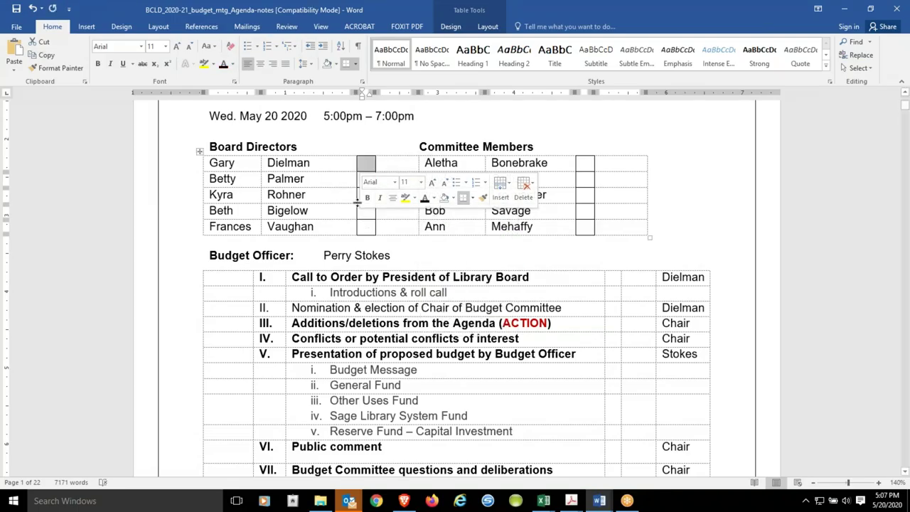
{"action": "left_click", "coordinate": [356, 202]}
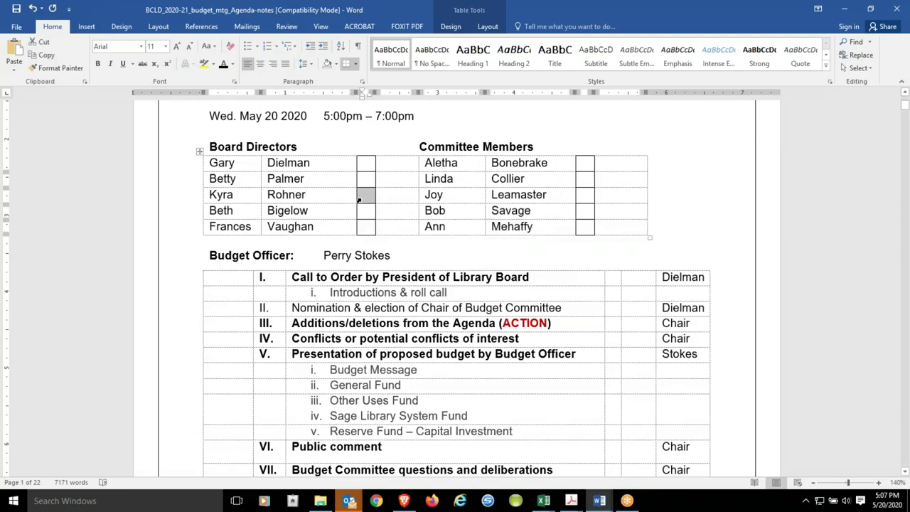
{"action": "right_click", "coordinate": [364, 203]}
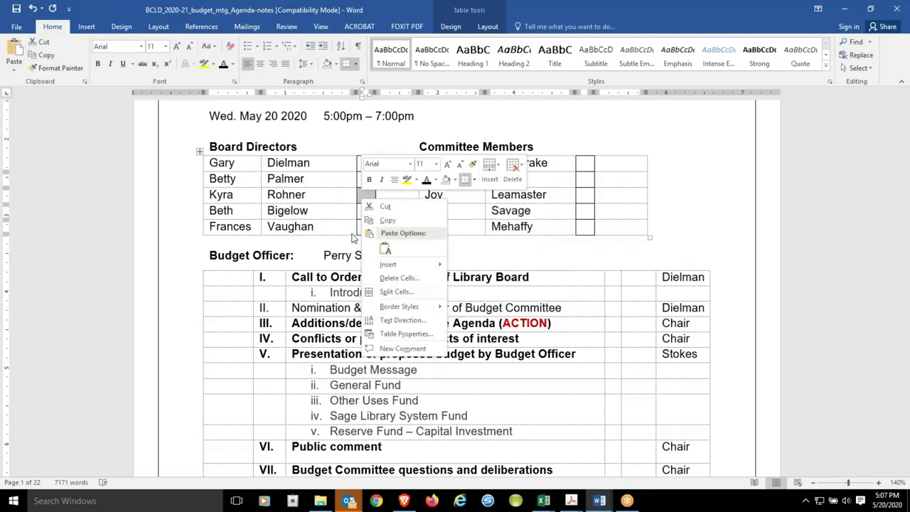
{"action": "left_click", "coordinate": [356, 204]}
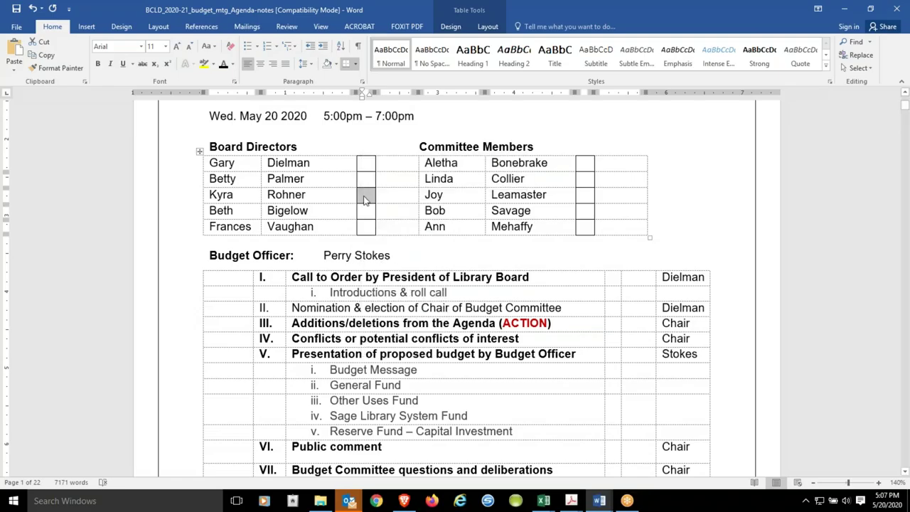
{"action": "left_click", "coordinate": [213, 65]}
{"action": "left_click", "coordinate": [275, 111]}
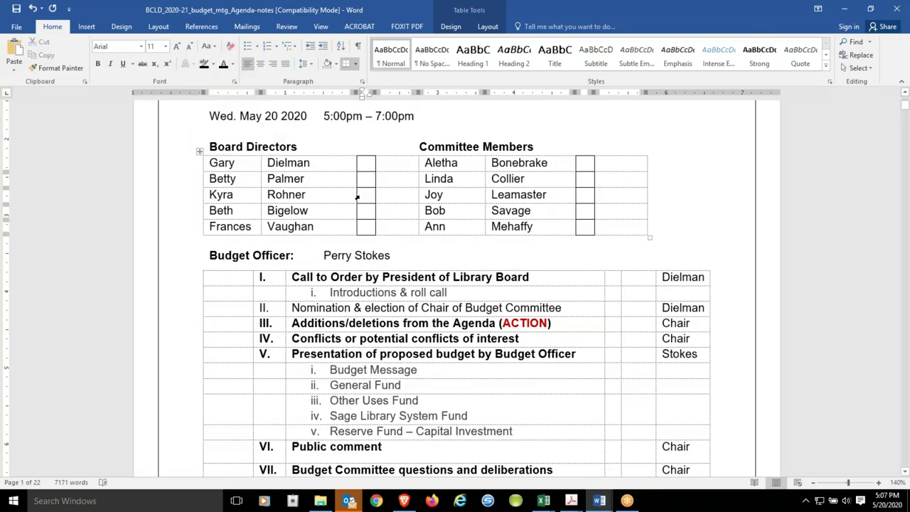
- Multi-select the first, third, fourth and fifth directors' attendance boxes
{"action": "left_click", "coordinate": [358, 197]}
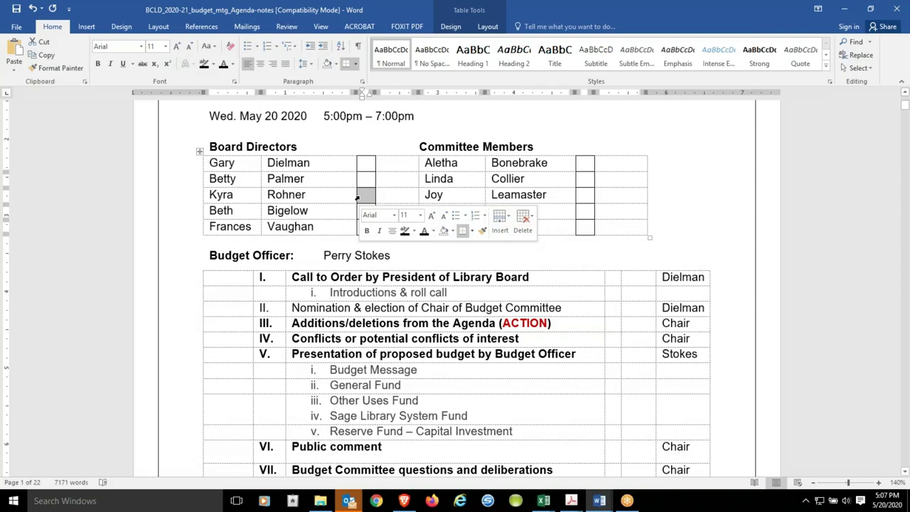
{"action": "left_click", "coordinate": [358, 169]}
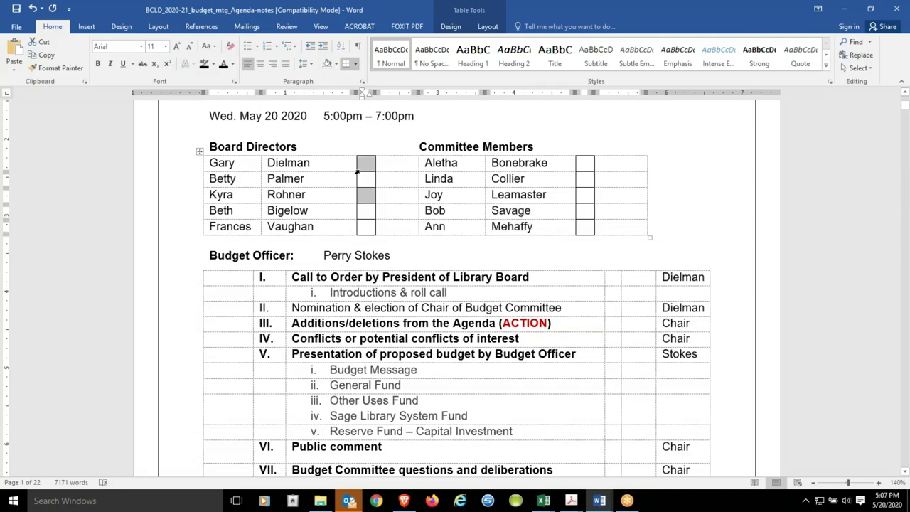
{"action": "left_click", "coordinate": [355, 217], "text": "ctrl"}
{"action": "left_click", "coordinate": [358, 230], "text": "ctrl"}
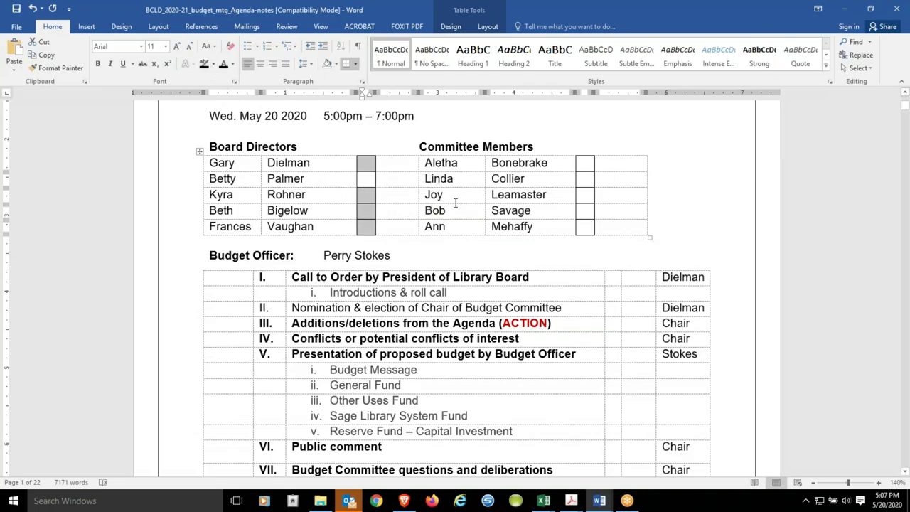
- Add the first four committee members' boxes to the selection and fill all selected boxes with gray shading
{"action": "left_click", "coordinate": [576, 167], "text": "ctrl"}
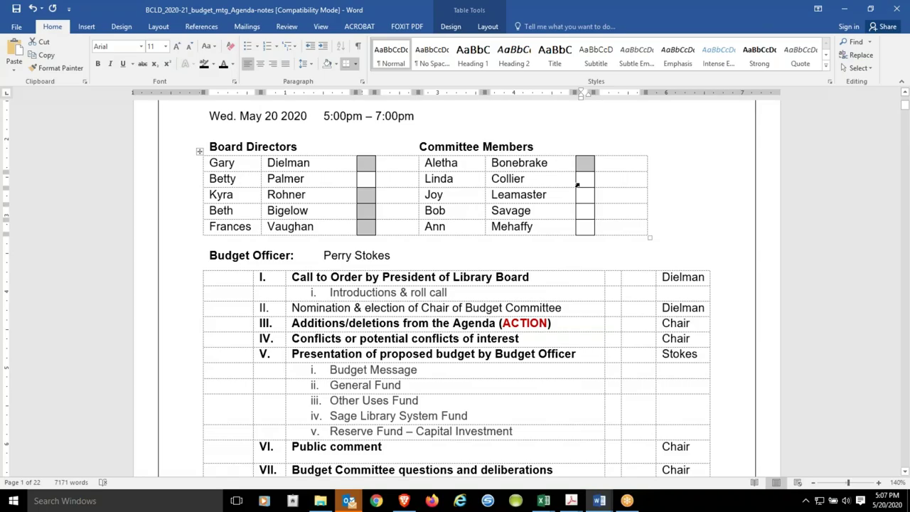
{"action": "left_click", "coordinate": [578, 184], "text": "ctrl"}
{"action": "left_click", "coordinate": [578, 200], "text": "ctrl"}
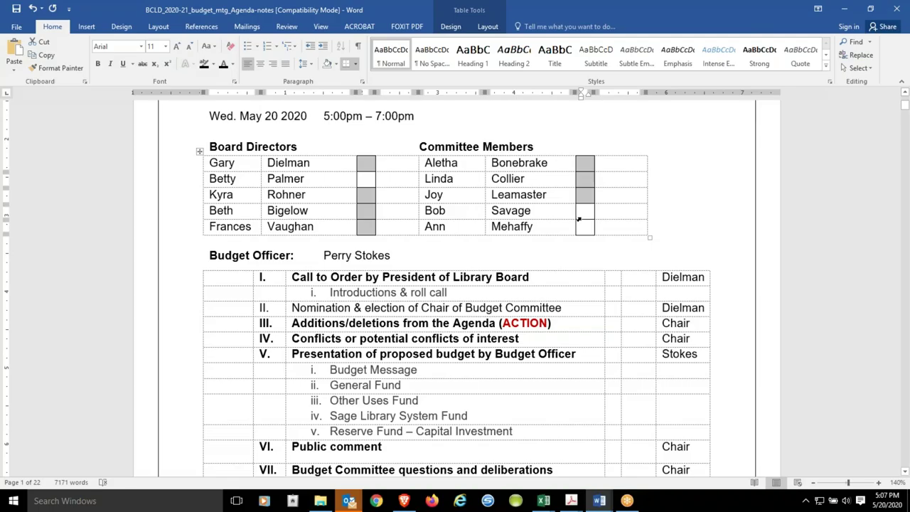
{"action": "left_click", "coordinate": [579, 217], "text": "ctrl"}
{"action": "right_click", "coordinate": [584, 183]}
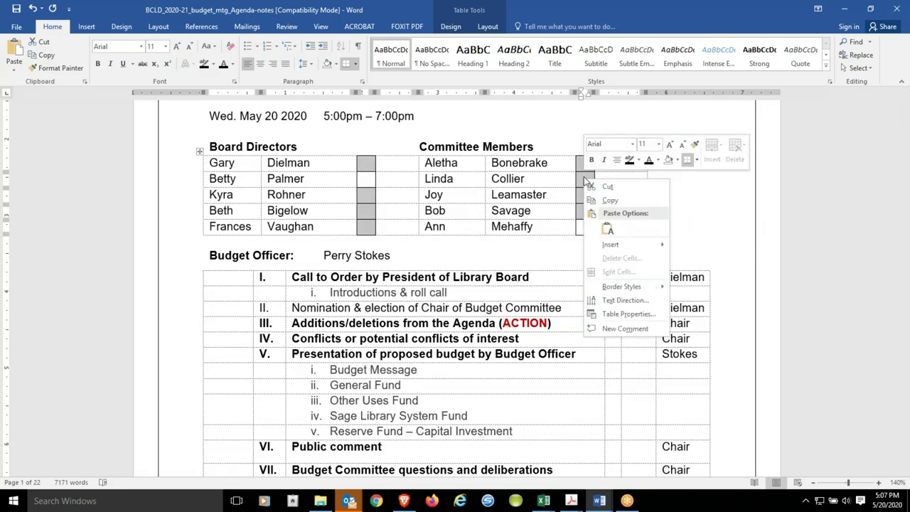
{"action": "left_click", "coordinate": [677, 160]}
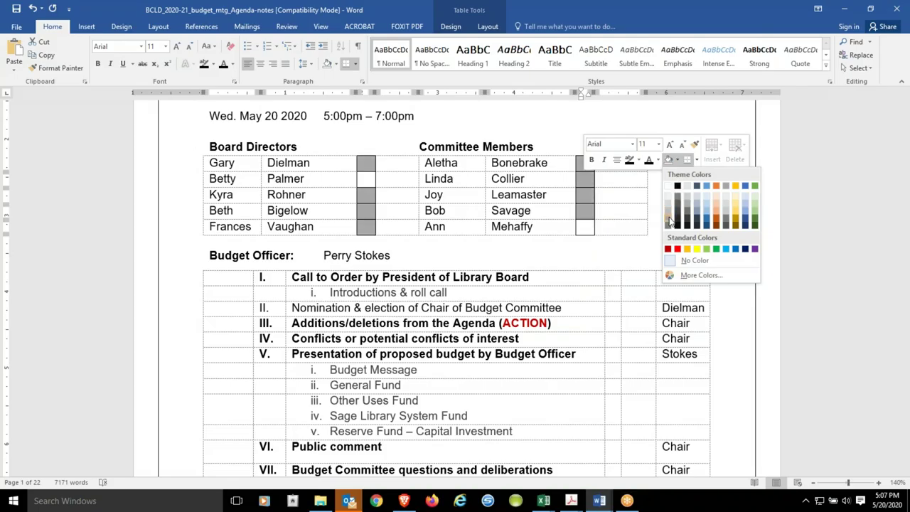
{"action": "left_click", "coordinate": [669, 221]}
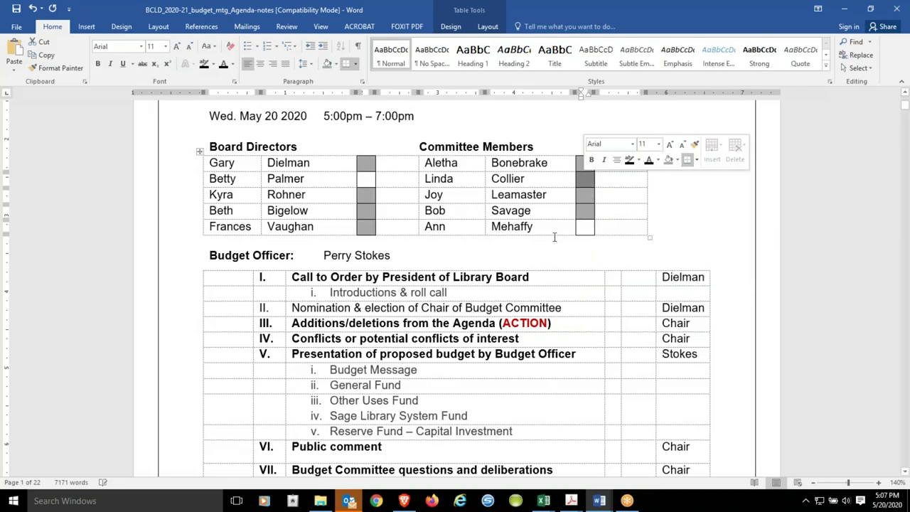
{"action": "left_click", "coordinate": [578, 255]}
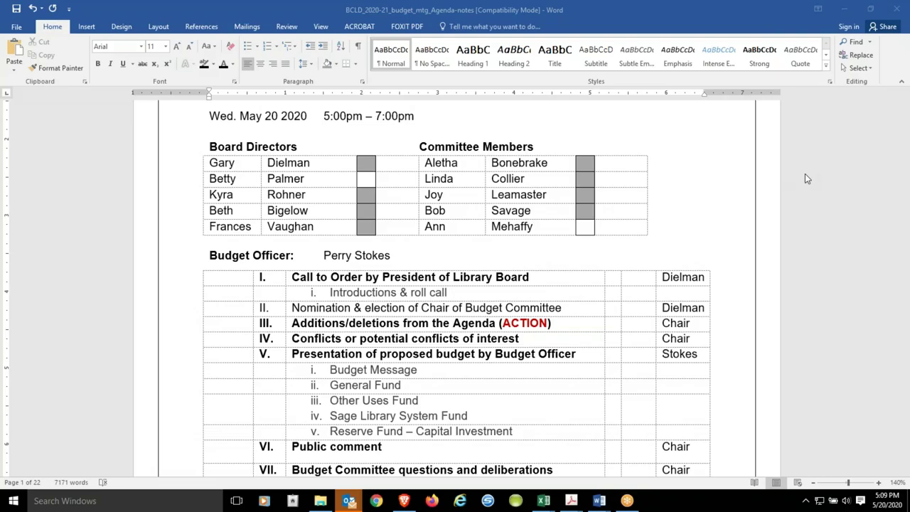
- Apply the same gray shading to the second director's attendance box from the mini toolbar
{"action": "left_click", "coordinate": [358, 184]}
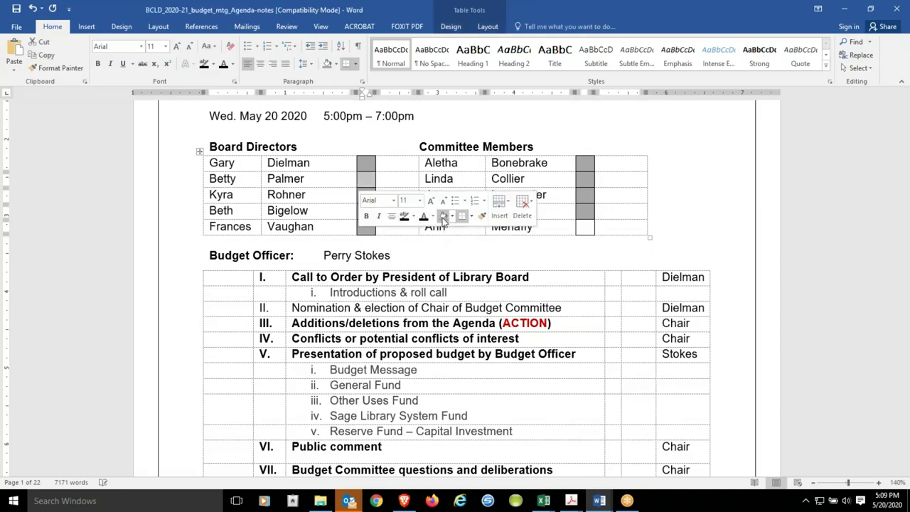
{"action": "left_click", "coordinate": [551, 132]}
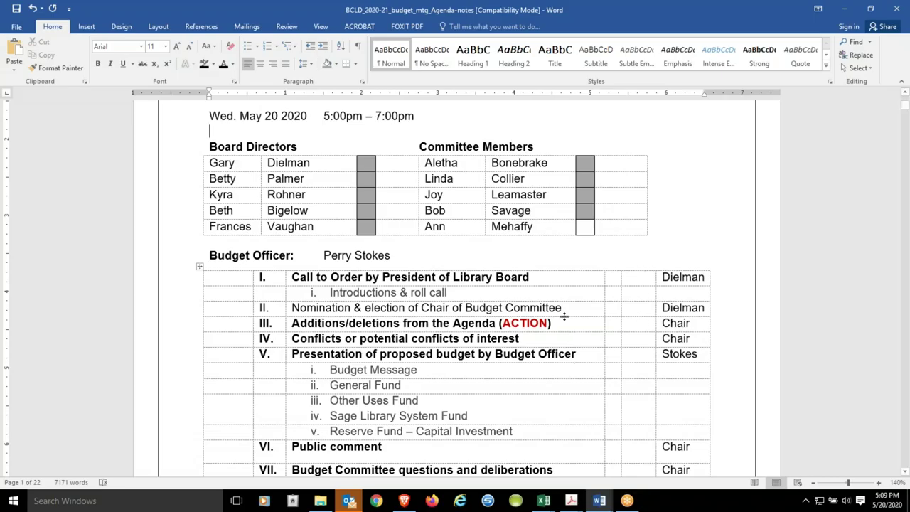
- Scroll down to agenda item VIII, Approval of Budget, and its standard motion text
{"action": "scroll", "coordinate": [564, 329], "scroll_direction": "down", "scroll_amount": 2}
{"action": "scroll", "coordinate": [455, 288], "scroll_direction": "down", "scroll_amount": 2}
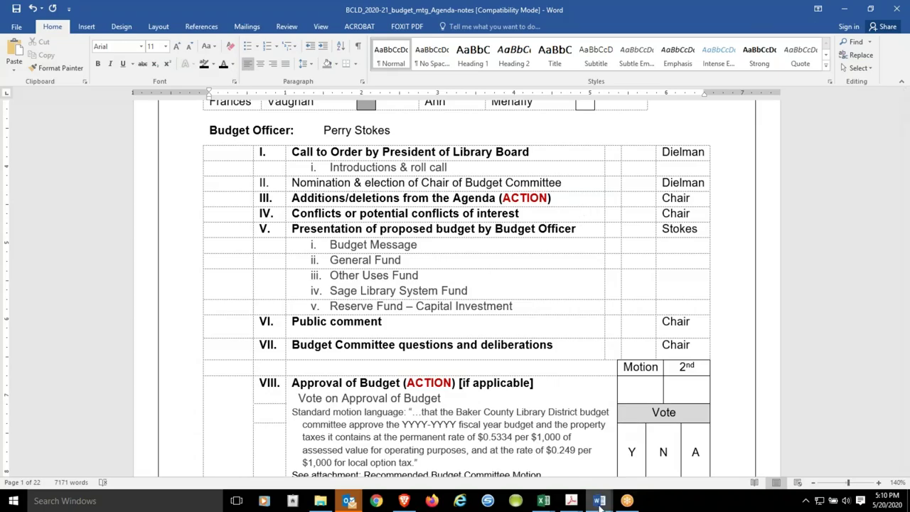
{"action": "mouse_move", "coordinate": [599, 502]}
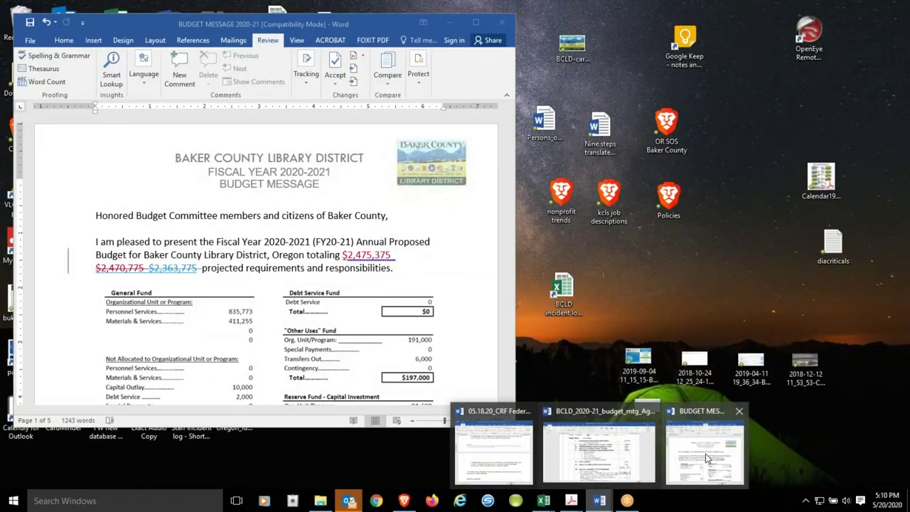
{"action": "left_click", "coordinate": [706, 454]}
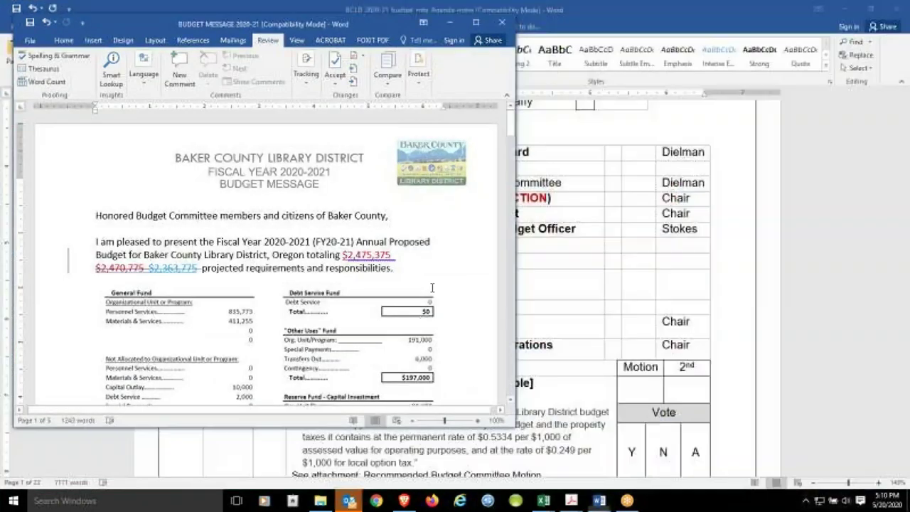
{"action": "left_click", "coordinate": [476, 22]}
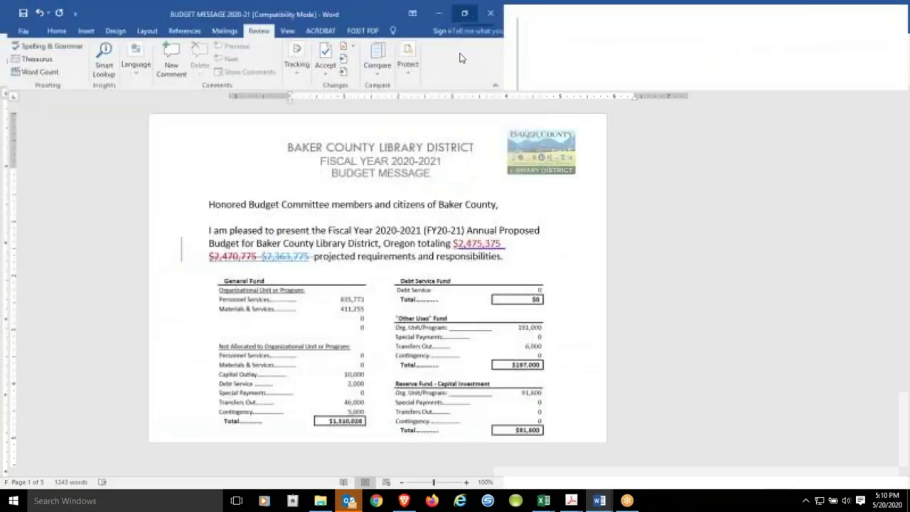
{"action": "scroll", "coordinate": [460, 342], "scroll_direction": "up", "scroll_amount": 2}
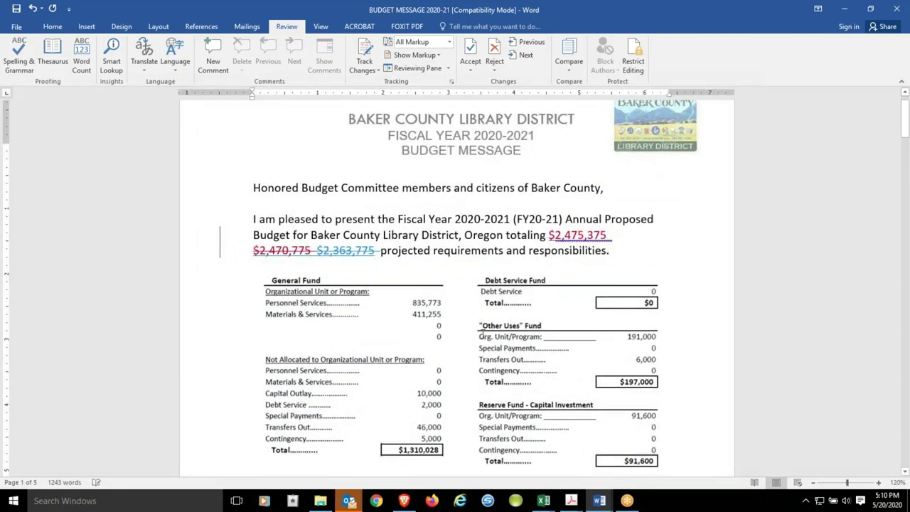
{"action": "scroll", "coordinate": [482, 331], "scroll_direction": "up", "scroll_amount": 1}
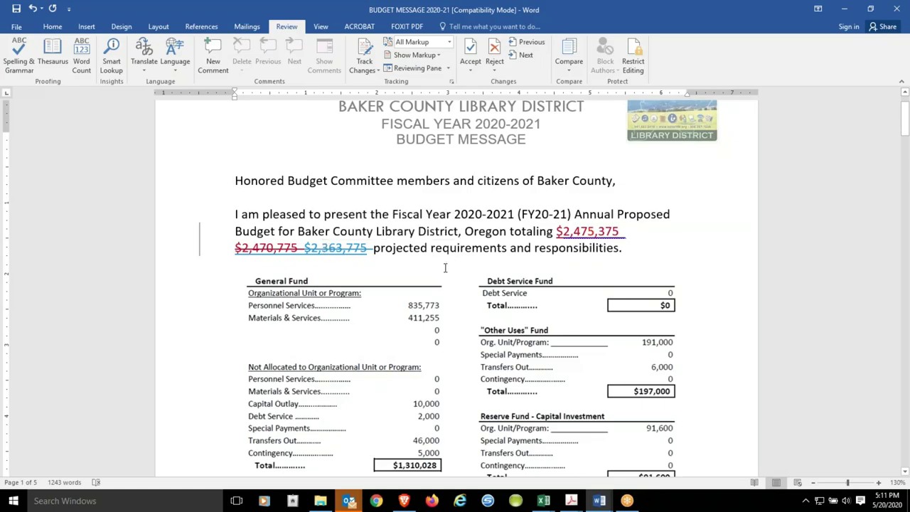
{"action": "scroll", "coordinate": [441, 271], "scroll_direction": "down", "scroll_amount": 1}
{"action": "scroll", "coordinate": [434, 267], "scroll_direction": "down", "scroll_amount": 1}
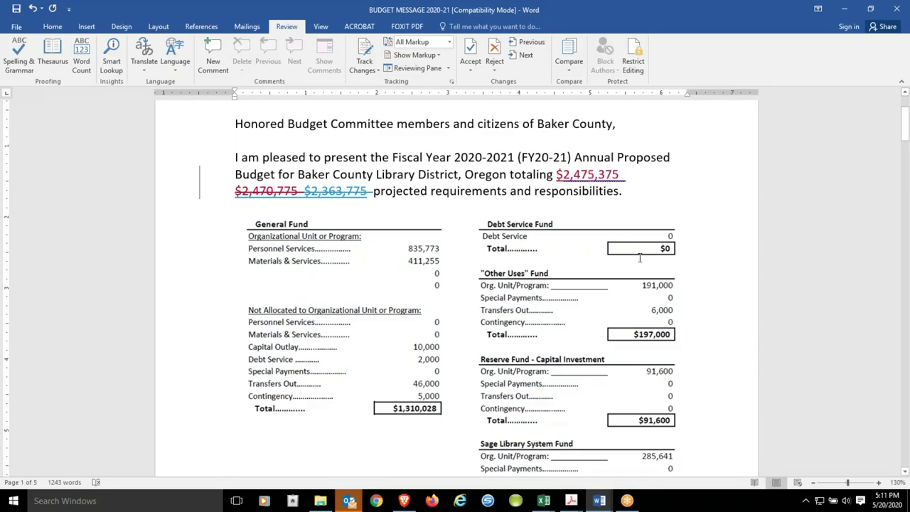
{"action": "mouse_move", "coordinate": [602, 502]}
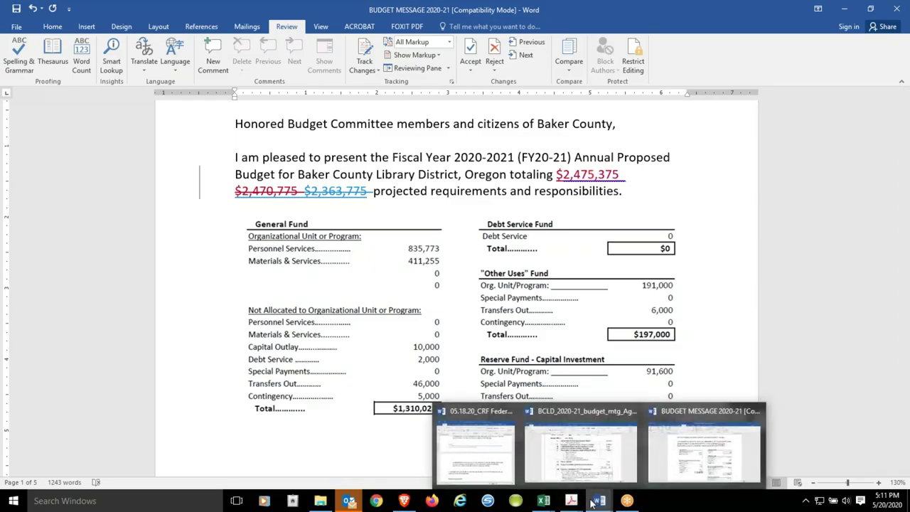
{"action": "mouse_move", "coordinate": [543, 500]}
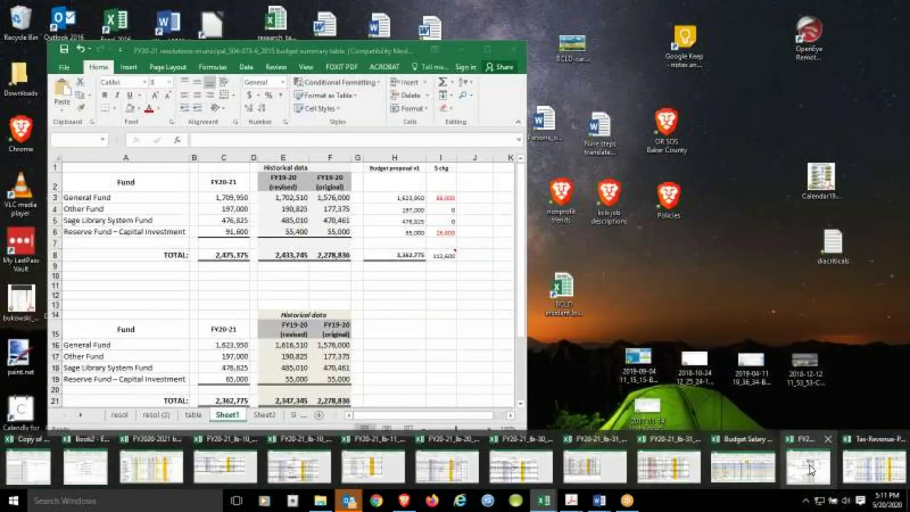
- Bring the FY20-21 budget summary workbook over the Word document and scroll to its tax levy figures
{"action": "left_click", "coordinate": [814, 469]}
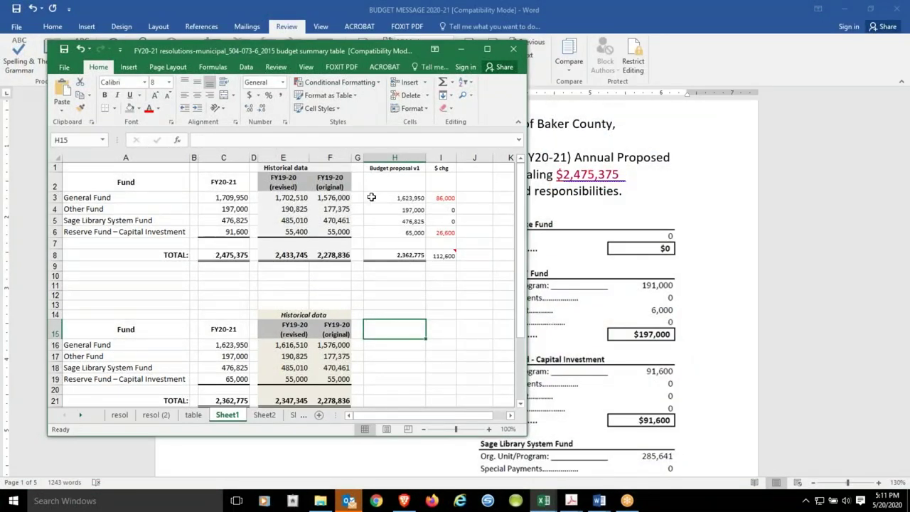
{"action": "left_click_drag", "start_coordinate": [327, 52], "coordinate": [281, 17]}
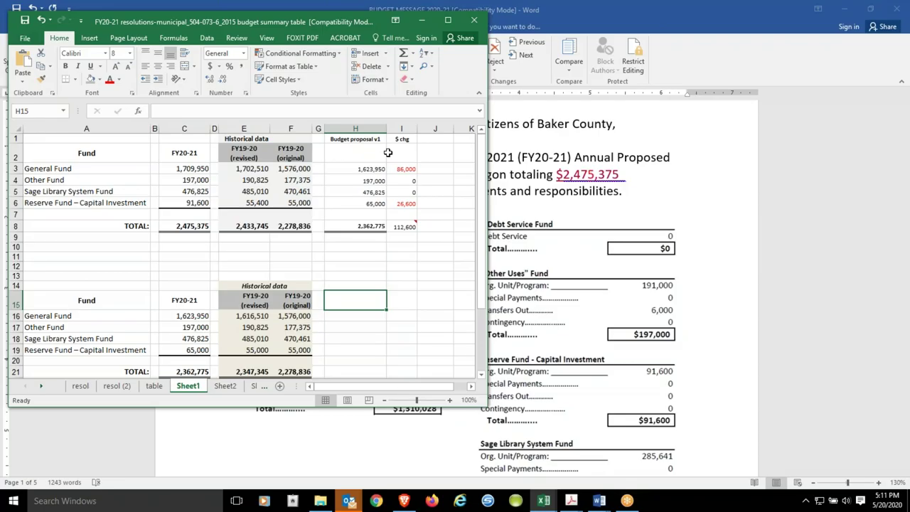
{"action": "scroll", "coordinate": [377, 206], "scroll_direction": "down", "scroll_amount": 3}
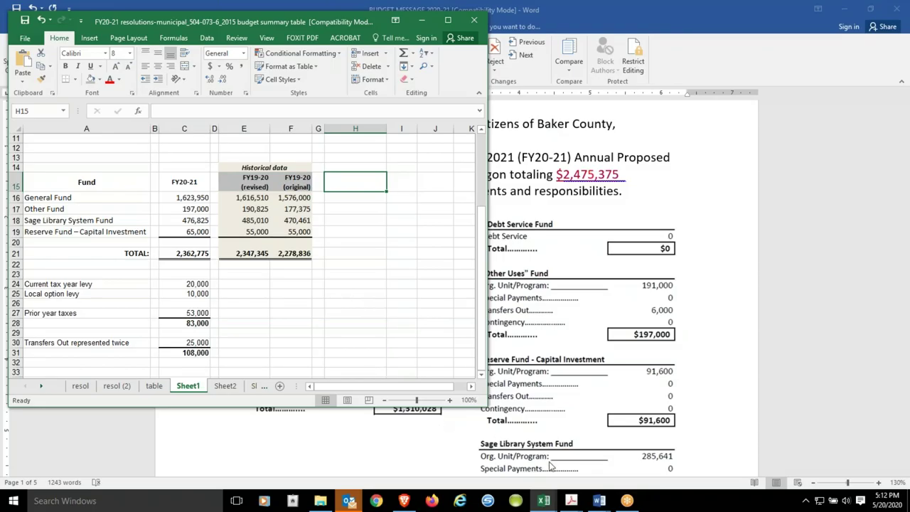
- Review the Tax-Revenue-Projection workbook's row 23 projections to 2025-2026, then return to the budget summary
{"action": "mouse_move", "coordinate": [550, 501]}
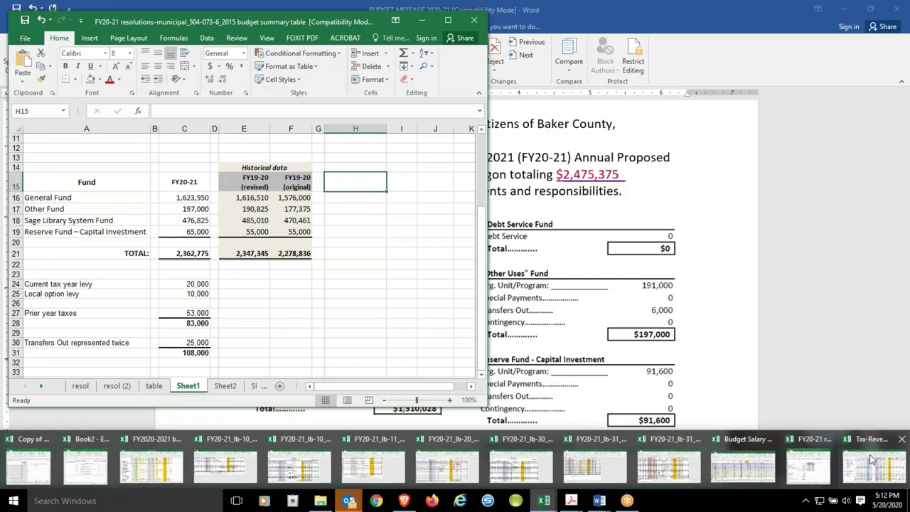
{"action": "left_click", "coordinate": [873, 463]}
{"action": "left_click", "coordinate": [873, 461]}
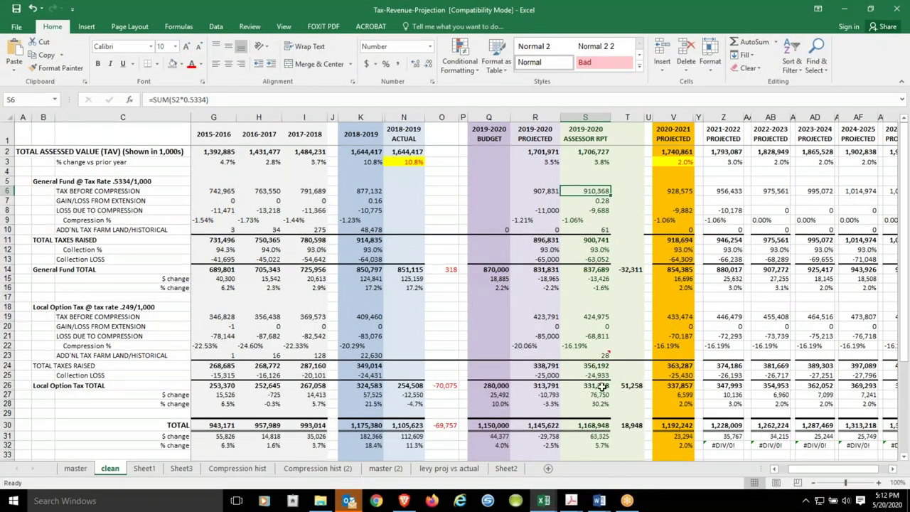
{"action": "scroll", "coordinate": [602, 387], "scroll_direction": "up", "scroll_amount": 2, "text": "ctrl"}
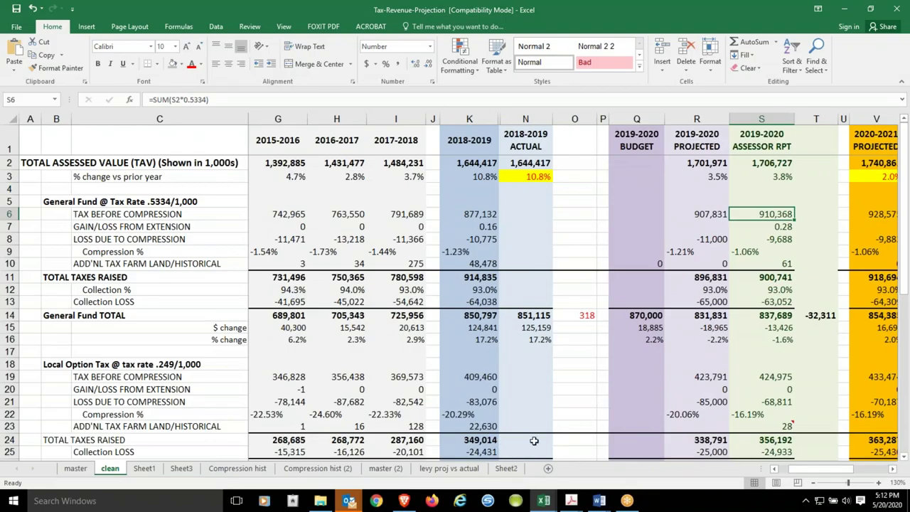
{"action": "left_click", "coordinate": [565, 431]}
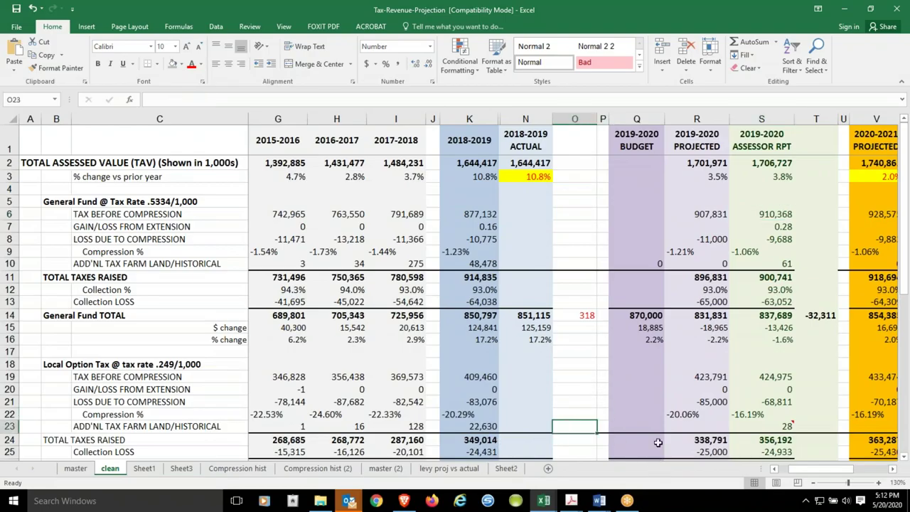
{"action": "key", "text": "Right"}
{"action": "key", "text": "Right"}
{"action": "key", "text": "Right"}
{"action": "key", "text": "Right"}
{"action": "key", "text": "Right"}
{"action": "key", "text": "Right"}
{"action": "key", "text": "Right"}
{"action": "key", "text": "Right"}
{"action": "key", "text": "Right"}
{"action": "key", "text": "Right"}
{"action": "key", "text": "Right"}
{"action": "key", "text": "Right"}
{"action": "key", "text": "Right"}
{"action": "key", "text": "Right"}
{"action": "key", "text": "Right"}
{"action": "key", "text": "Right"}
{"action": "key", "text": "Right"}
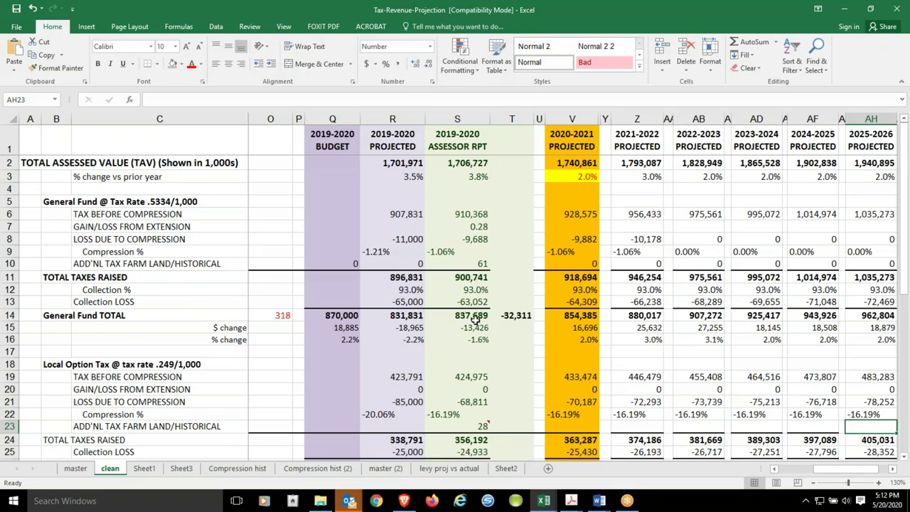
{"action": "scroll", "coordinate": [478, 321], "scroll_direction": "down", "scroll_amount": 3}
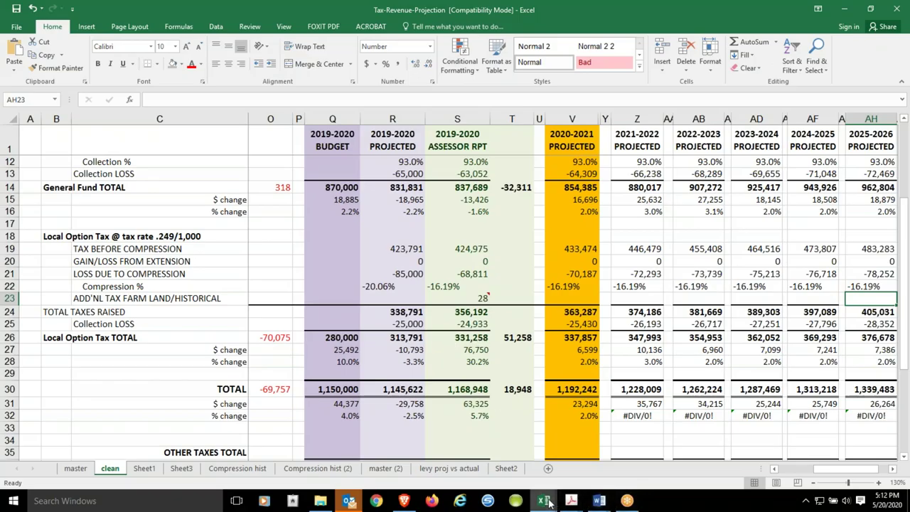
{"action": "mouse_move", "coordinate": [547, 503]}
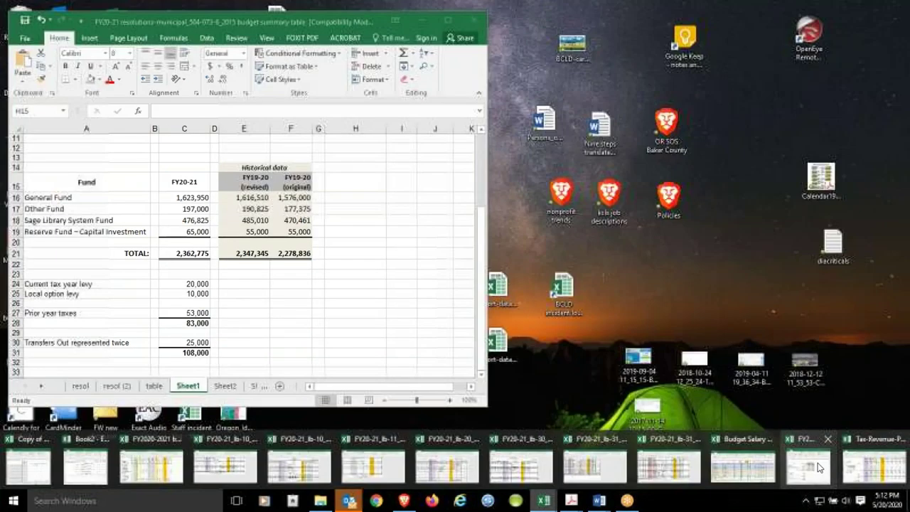
{"action": "left_click", "coordinate": [818, 467]}
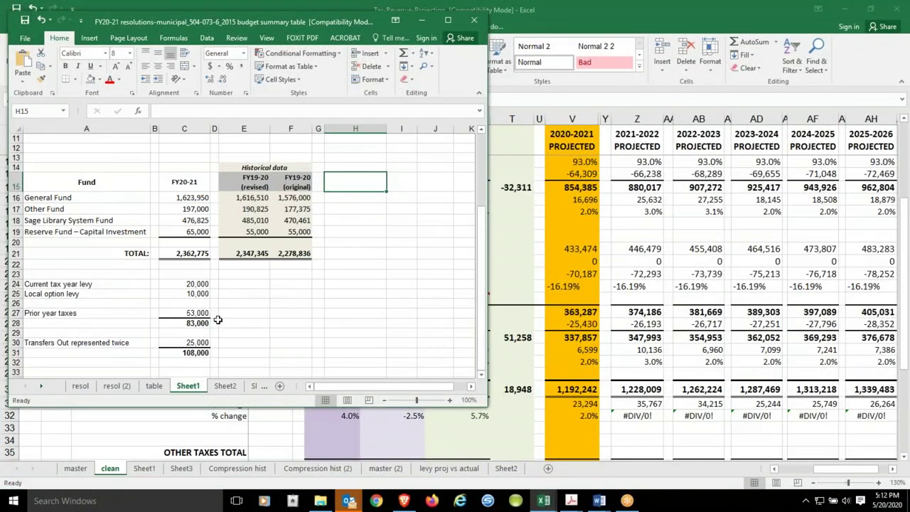
- Inspect the levy in C25, prior-year taxes in C27–C28, and the transfers in A30 and C30
{"action": "left_click", "coordinate": [206, 293]}
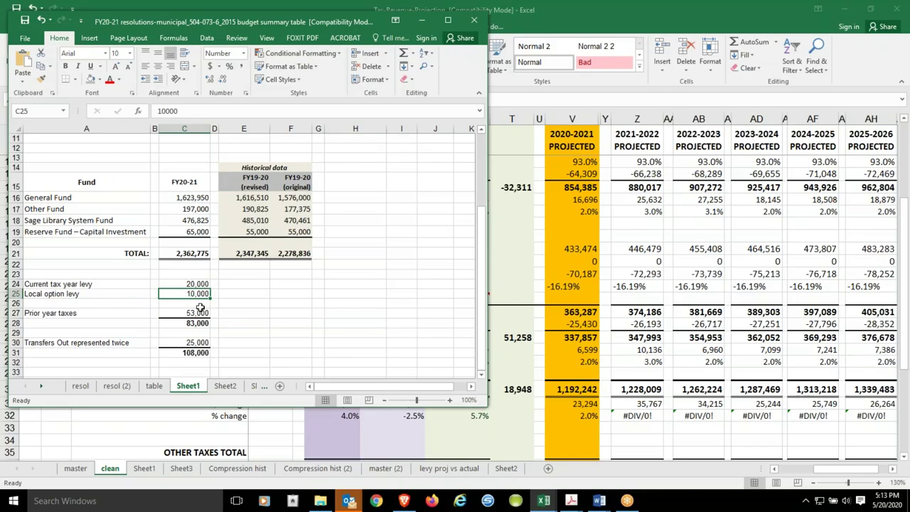
{"action": "left_click", "coordinate": [200, 313]}
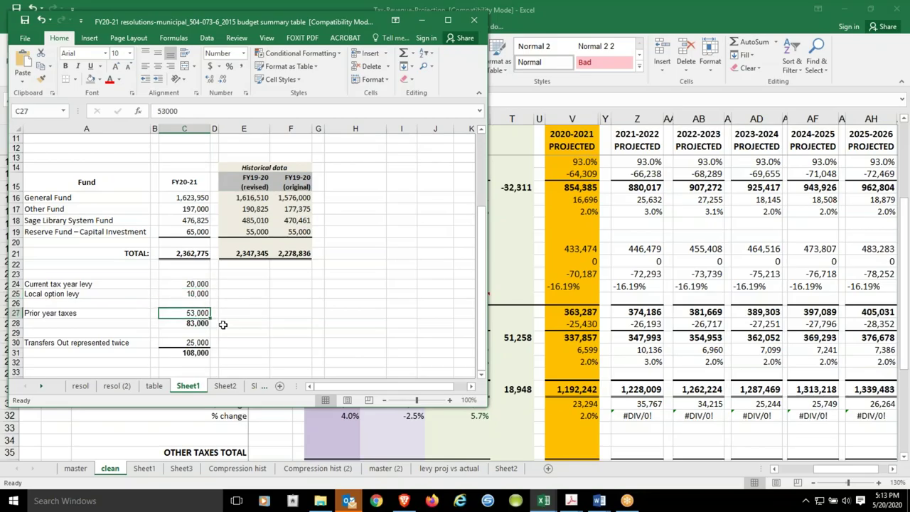
{"action": "left_click", "coordinate": [200, 323]}
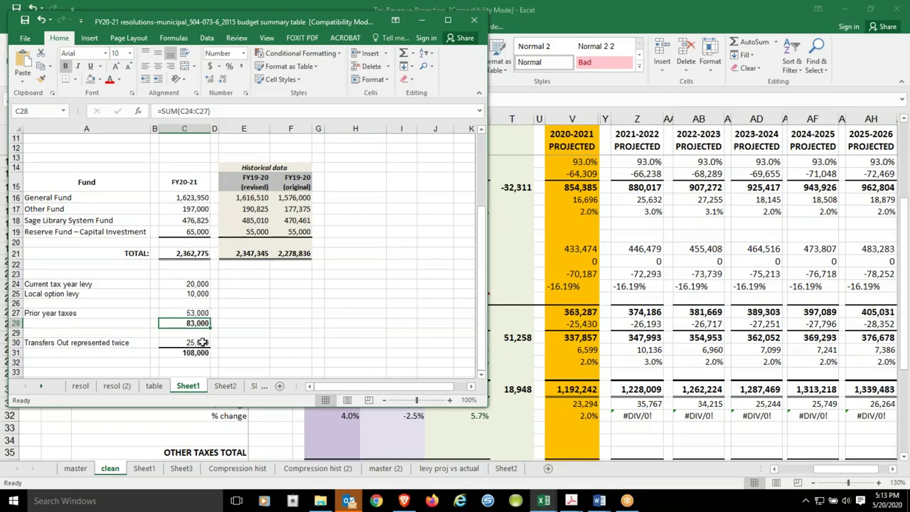
{"action": "left_click", "coordinate": [128, 341]}
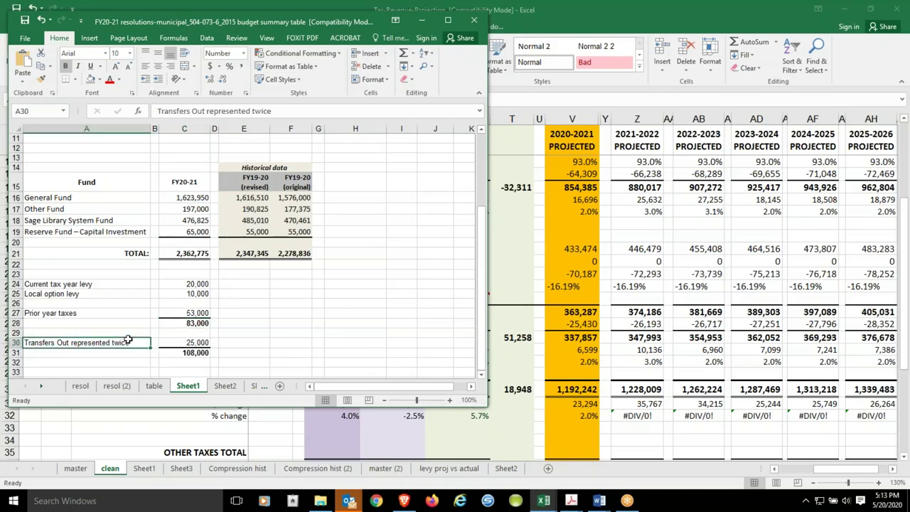
{"action": "left_click", "coordinate": [201, 342]}
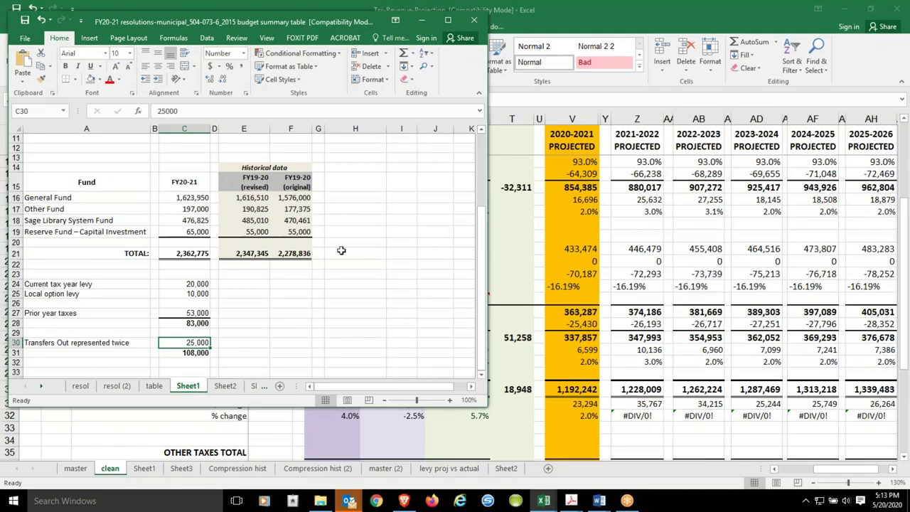
{"action": "scroll", "coordinate": [341, 251], "scroll_direction": "up", "scroll_amount": 4}
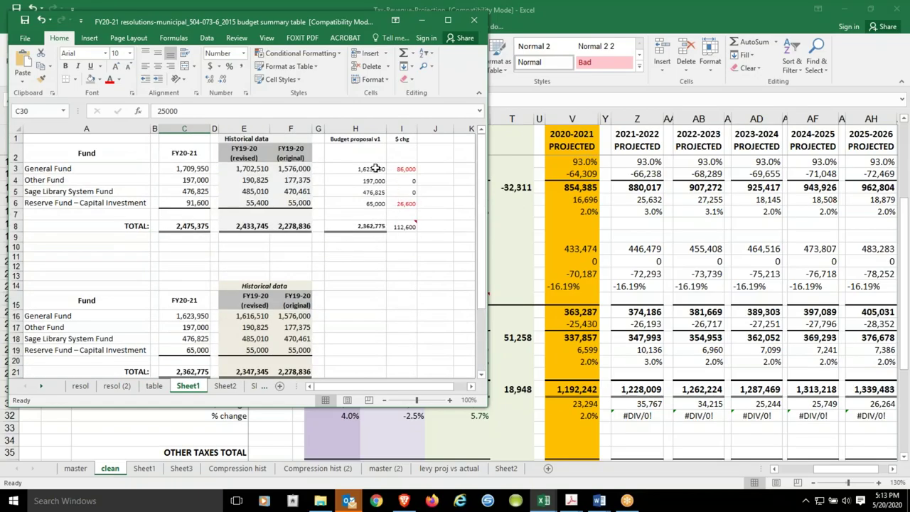
- Check the fund amount formulas in J3, C6, C3 and J4, then switch back to the Word budget message
{"action": "left_click", "coordinate": [435, 169]}
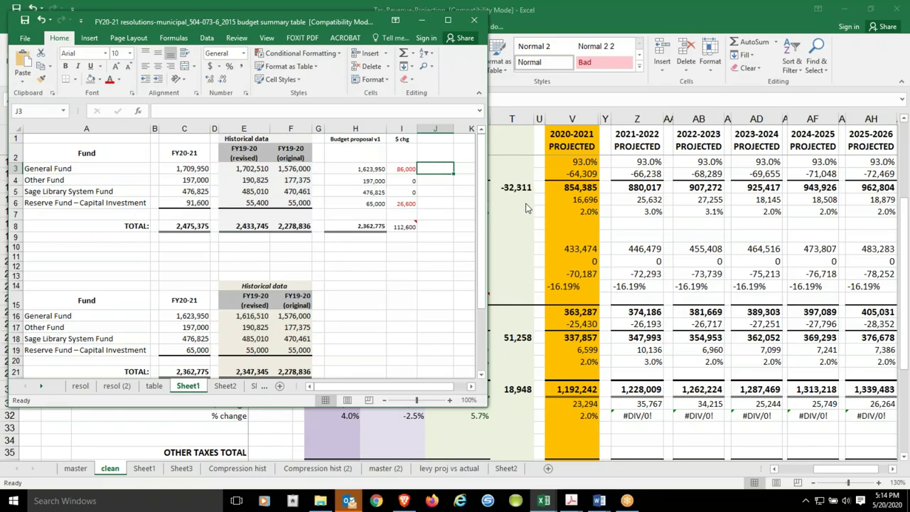
{"action": "left_click", "coordinate": [204, 203]}
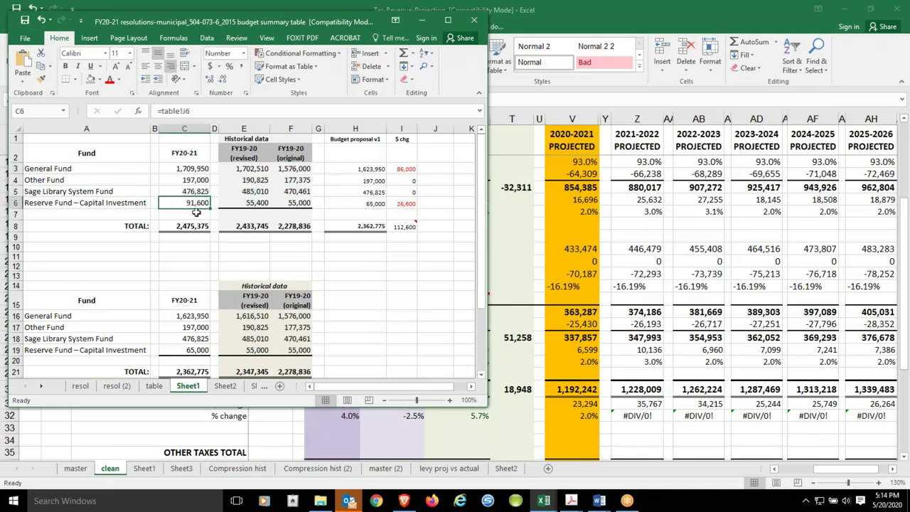
{"action": "left_click", "coordinate": [200, 170]}
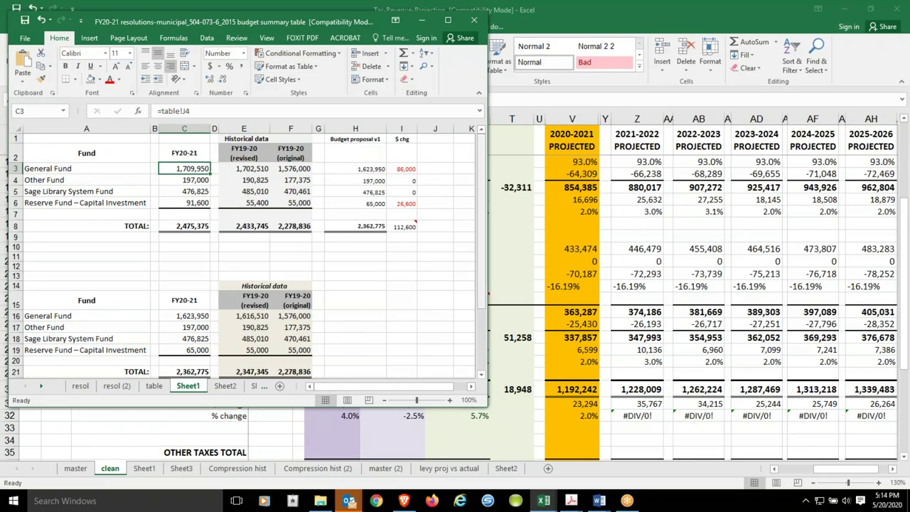
{"action": "left_click", "coordinate": [450, 177]}
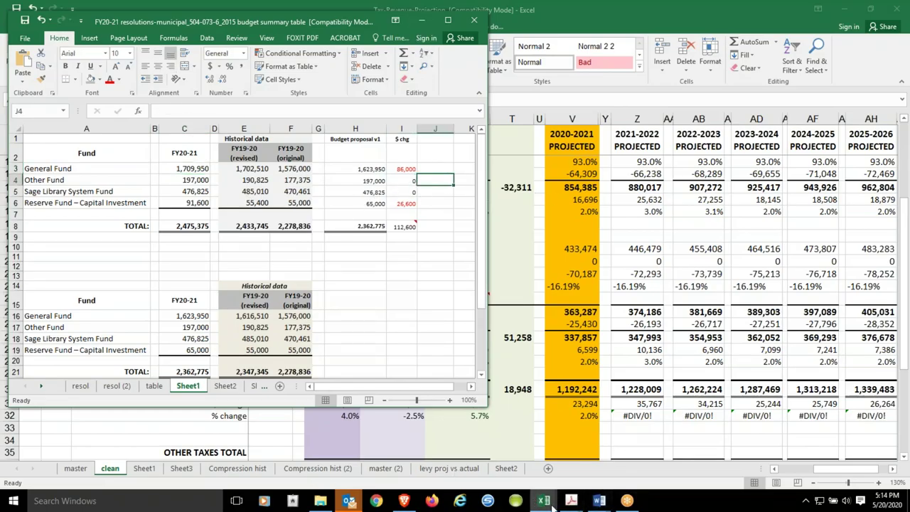
{"action": "mouse_move", "coordinate": [601, 501]}
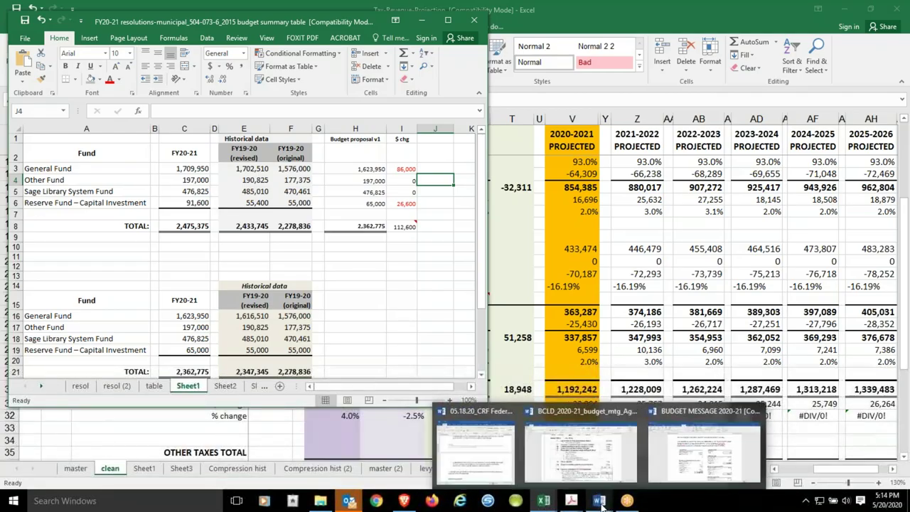
{"action": "left_click", "coordinate": [704, 448]}
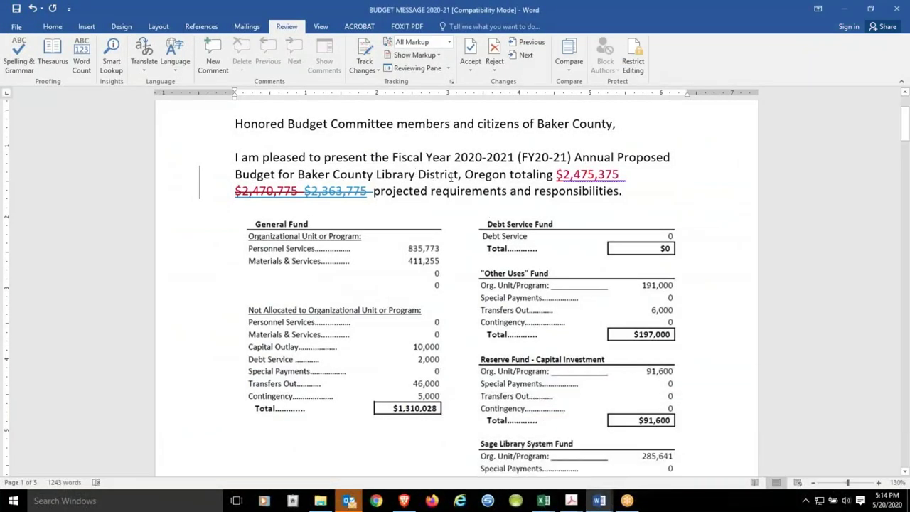
- Scroll the budget message to its closing paragraph showing the $2,475,375 total adopted budget
{"action": "scroll", "coordinate": [469, 227], "scroll_direction": "down", "scroll_amount": 5}
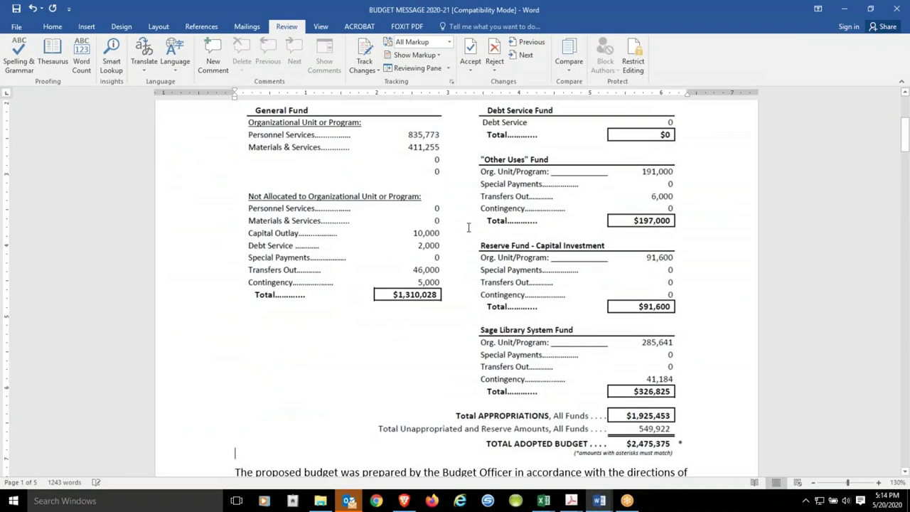
{"action": "scroll", "coordinate": [469, 227], "scroll_direction": "down", "scroll_amount": 7}
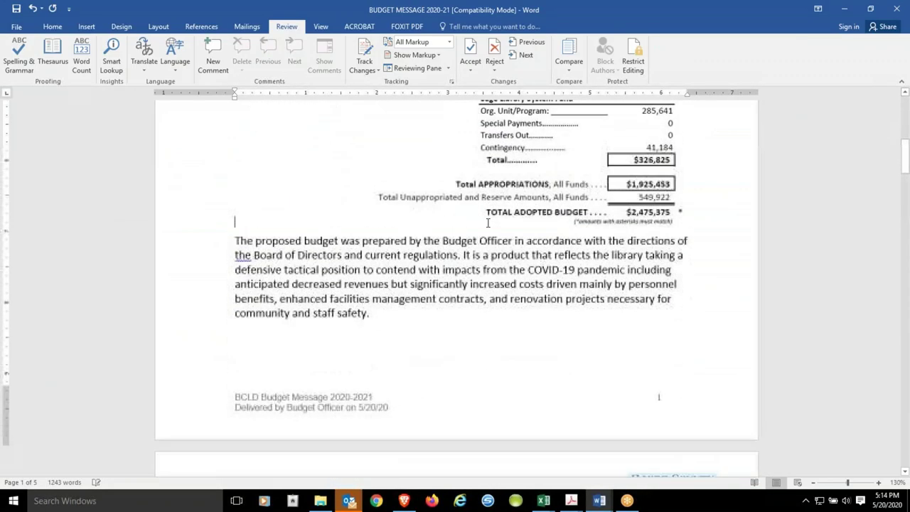
{"action": "scroll", "coordinate": [489, 225], "scroll_direction": "down", "scroll_amount": 3}
{"action": "scroll", "coordinate": [489, 225], "scroll_direction": "up", "scroll_amount": 3}
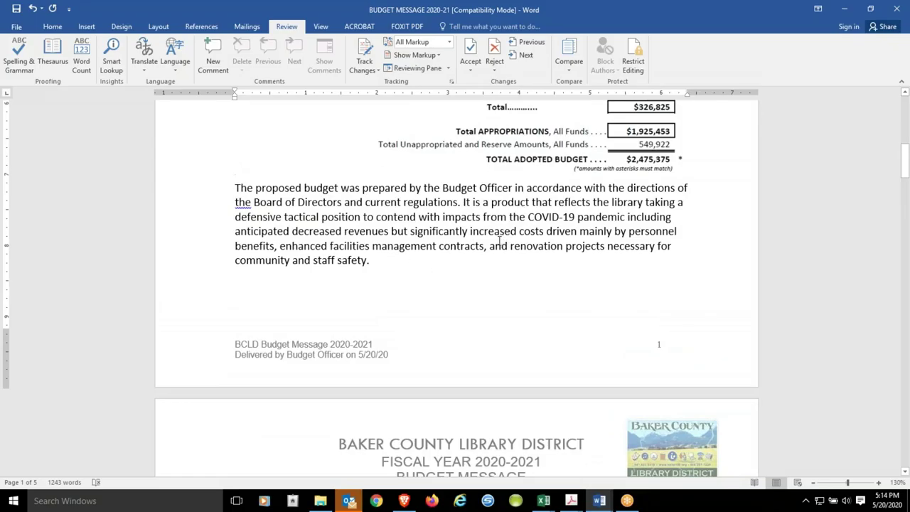
- Put the caret after "safety." and scroll down to page 2's OVERVIEW heading
{"action": "key", "text": "Up"}
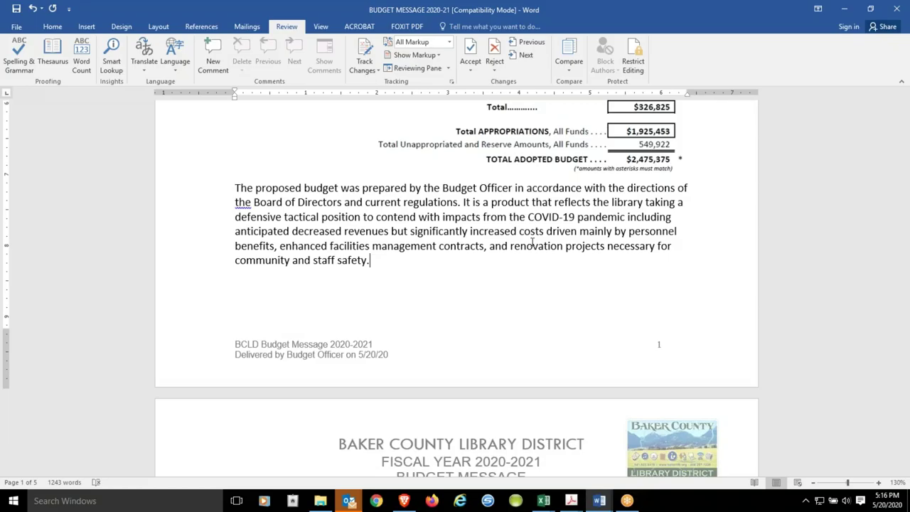
{"action": "scroll", "coordinate": [450, 286], "scroll_direction": "down", "scroll_amount": 5}
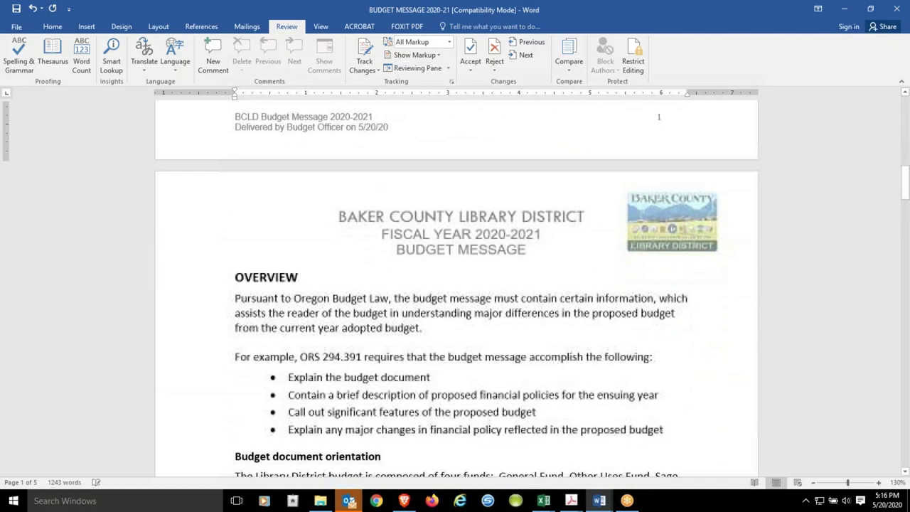
- Read through the budget document orientation, clicking in the Capital Investment phrase, until the financial policies heading shows
{"action": "scroll", "coordinate": [509, 288], "scroll_direction": "down", "scroll_amount": 3}
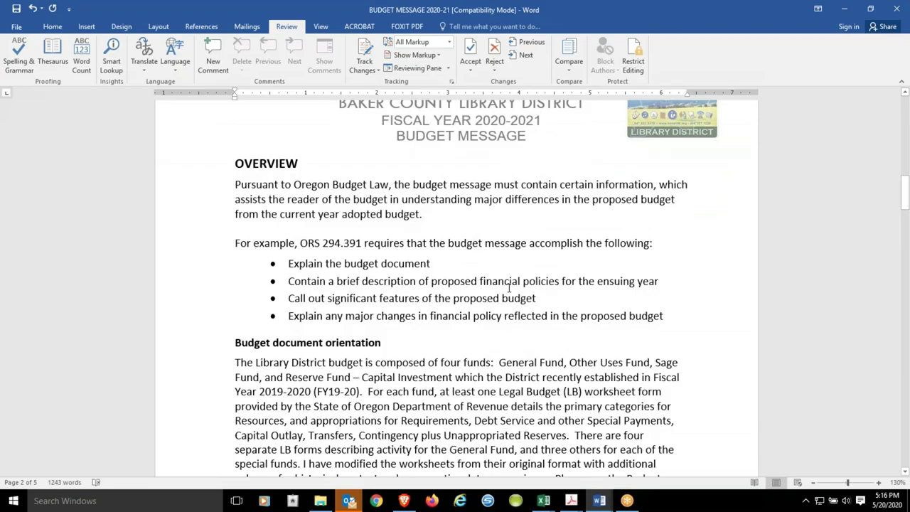
{"action": "scroll", "coordinate": [509, 285], "scroll_direction": "down", "scroll_amount": 1}
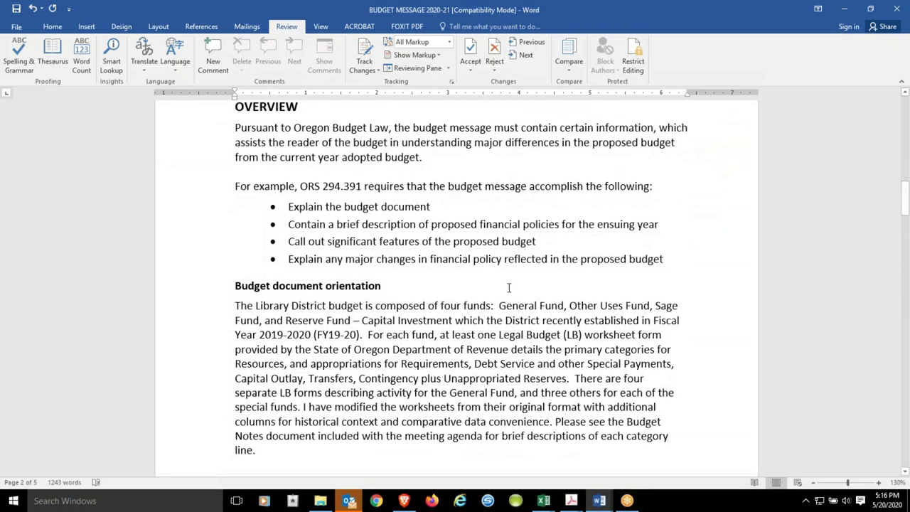
{"action": "scroll", "coordinate": [509, 288], "scroll_direction": "down", "scroll_amount": 1}
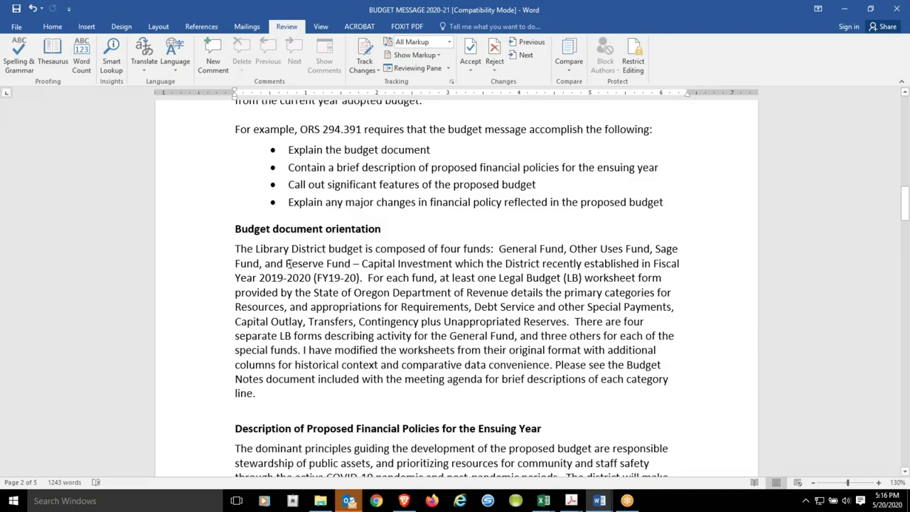
{"action": "scroll", "coordinate": [287, 264], "scroll_direction": "down", "scroll_amount": 1}
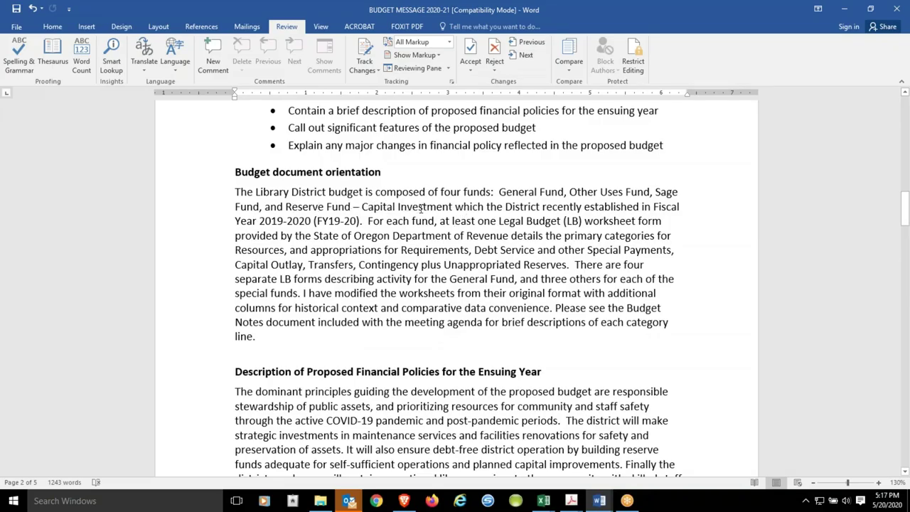
{"action": "left_click", "coordinate": [420, 206]}
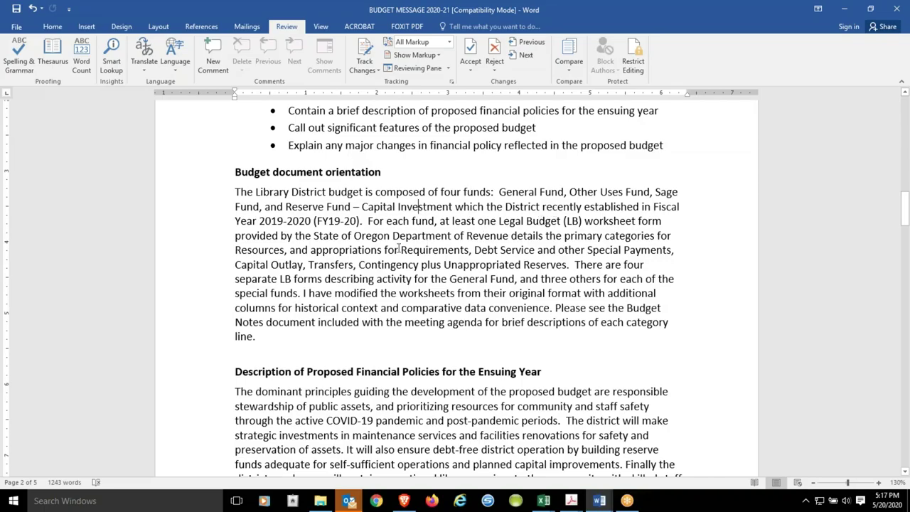
{"action": "scroll", "coordinate": [329, 260], "scroll_direction": "down", "scroll_amount": 4}
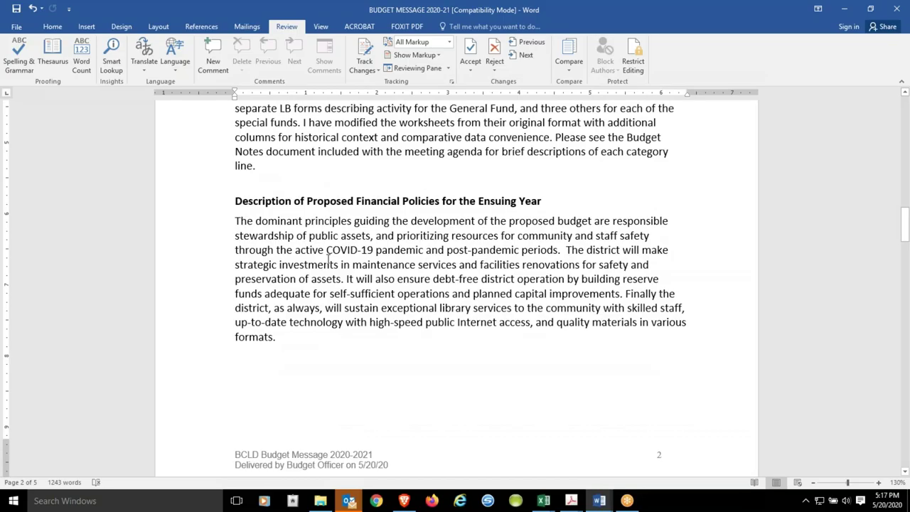
- Highlight and deselect words in the preservation of assets sentence, then read down to the page 2 footer
{"action": "scroll", "coordinate": [330, 260], "scroll_direction": "down", "scroll_amount": 1}
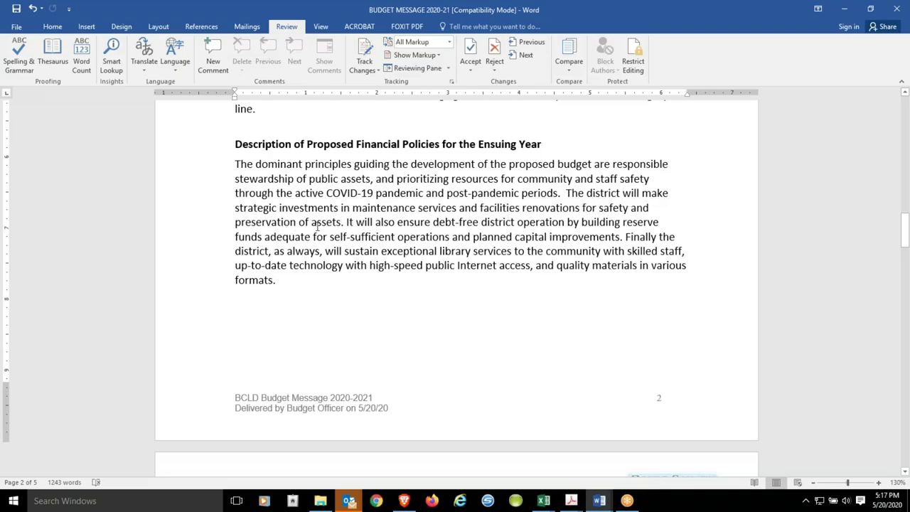
{"action": "left_click_drag", "start_coordinate": [245, 222], "coordinate": [332, 225]}
{"action": "left_click", "coordinate": [354, 251]}
{"action": "scroll", "coordinate": [499, 243], "scroll_direction": "down", "scroll_amount": 2}
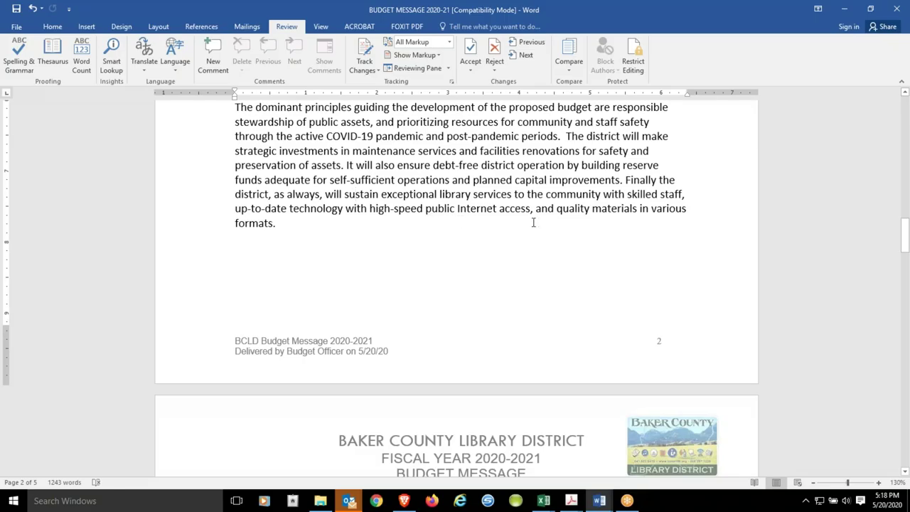
- Bring page 3's Baker County TAV growth chart and property tax bullet into view, zoomed from 130% to 160%
{"action": "scroll", "coordinate": [532, 222], "scroll_direction": "down", "scroll_amount": 1}
{"action": "scroll", "coordinate": [532, 222], "scroll_direction": "down", "scroll_amount": 1}
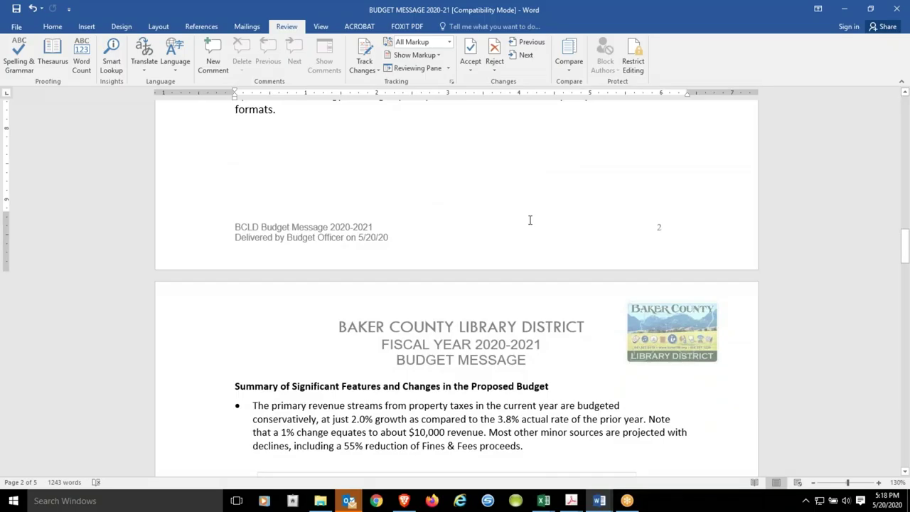
{"action": "scroll", "coordinate": [530, 220], "scroll_direction": "down", "scroll_amount": 2}
{"action": "scroll", "coordinate": [530, 223], "scroll_direction": "down", "scroll_amount": 3}
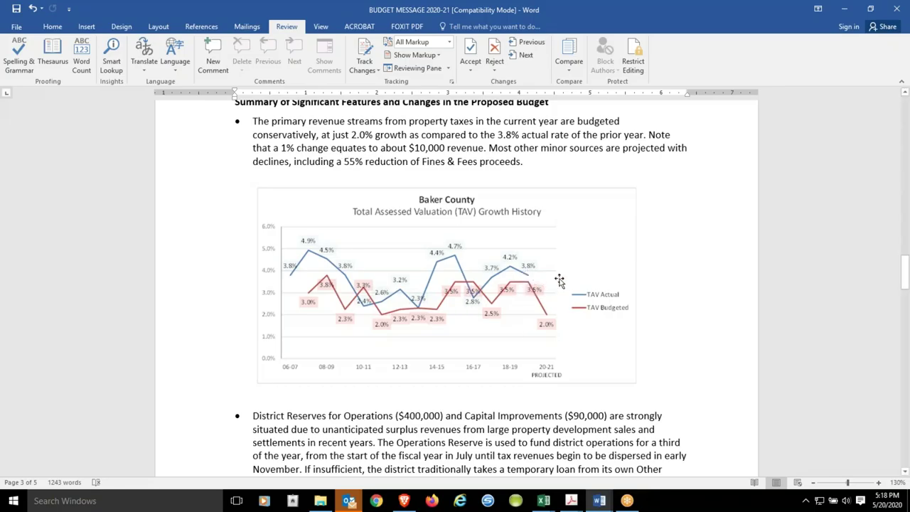
{"action": "scroll", "coordinate": [560, 281], "scroll_direction": "up", "scroll_amount": 2, "text": "ctrl"}
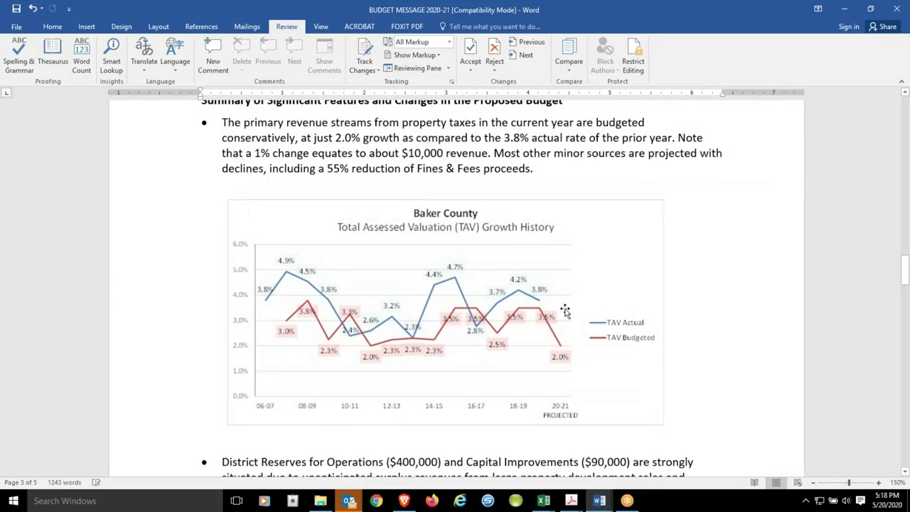
{"action": "scroll", "coordinate": [556, 312], "scroll_direction": "up", "scroll_amount": 1, "text": "ctrl"}
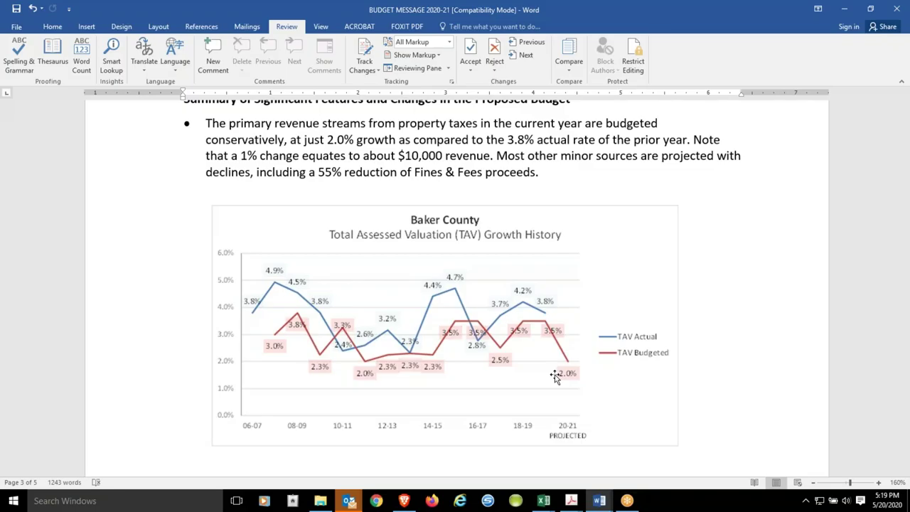
- Place the caret after "proceeds." in the property tax bullet and scroll to the District Reserves paragraph
{"action": "left_click", "coordinate": [565, 160]}
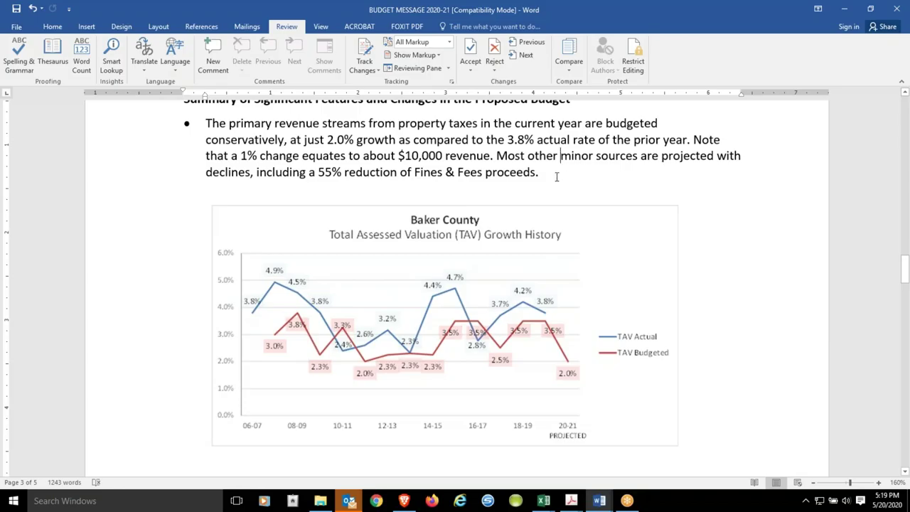
{"action": "left_click", "coordinate": [549, 174]}
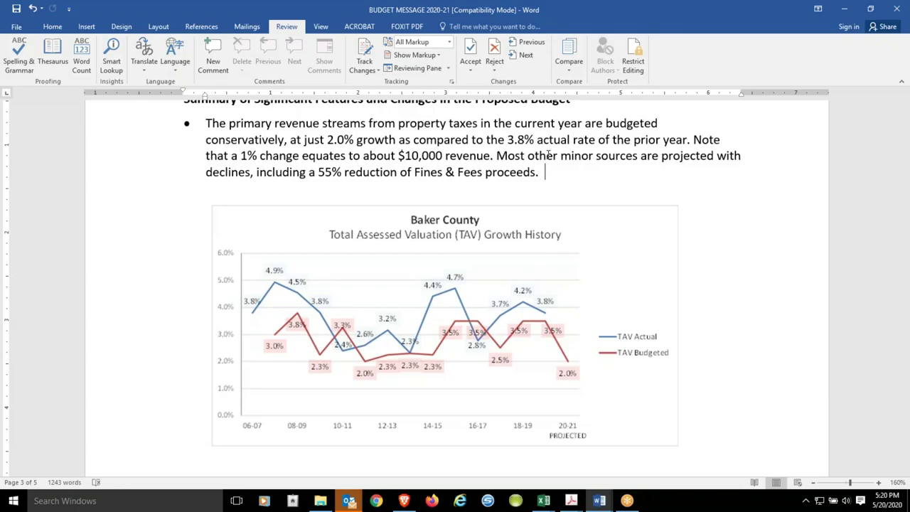
{"action": "scroll", "coordinate": [562, 171], "scroll_direction": "down", "scroll_amount": 4}
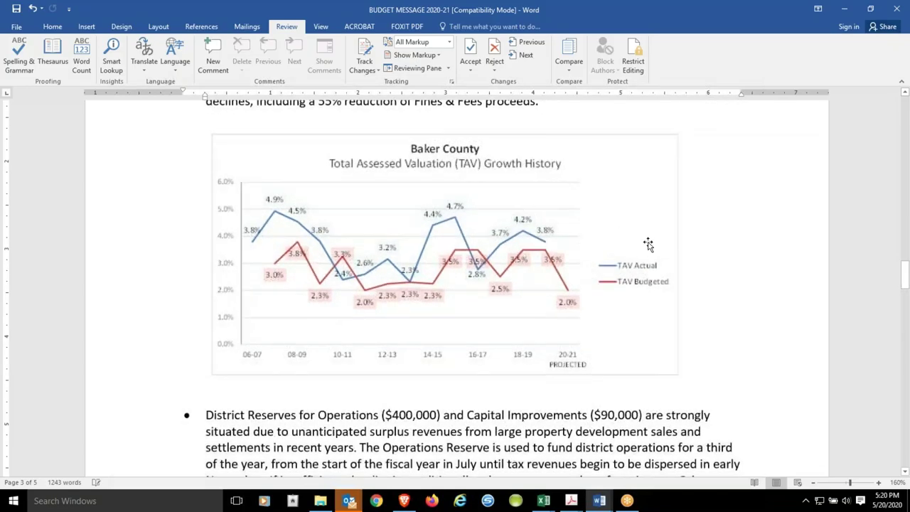
- Check the Capital Improvements $90,000 reserve figure, then view the Tax Income Revenue History table and Personnel bullet
{"action": "scroll", "coordinate": [697, 321], "scroll_direction": "down", "scroll_amount": 2}
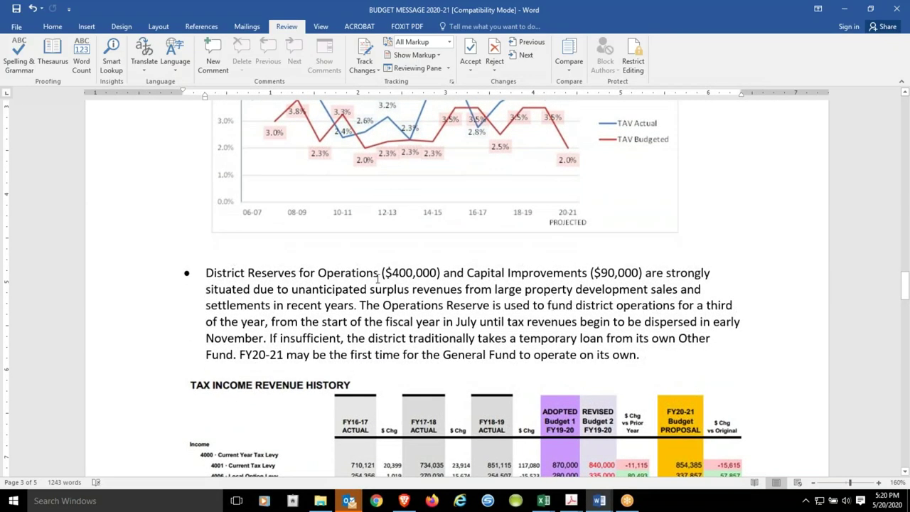
{"action": "scroll", "coordinate": [304, 292], "scroll_direction": "down", "scroll_amount": 2}
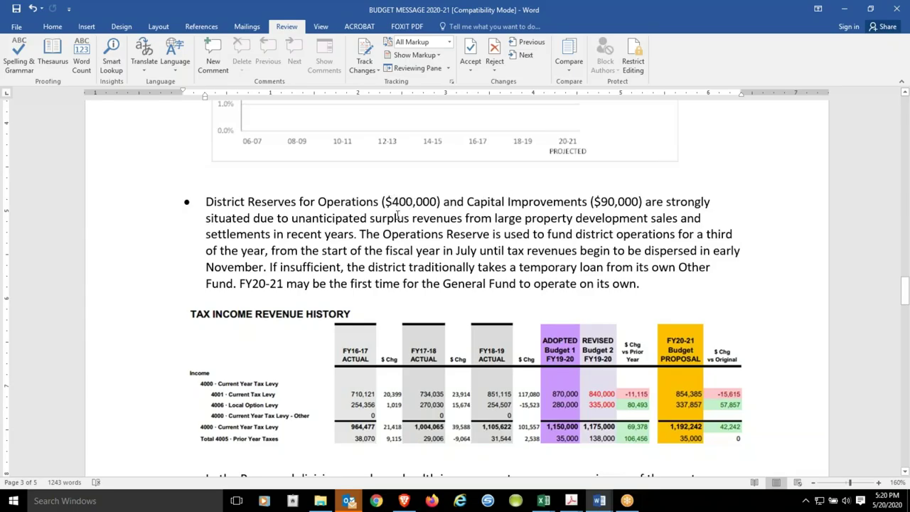
{"action": "left_click", "coordinate": [470, 202]}
{"action": "left_click", "coordinate": [613, 201]}
{"action": "scroll", "coordinate": [418, 258], "scroll_direction": "down", "scroll_amount": 3}
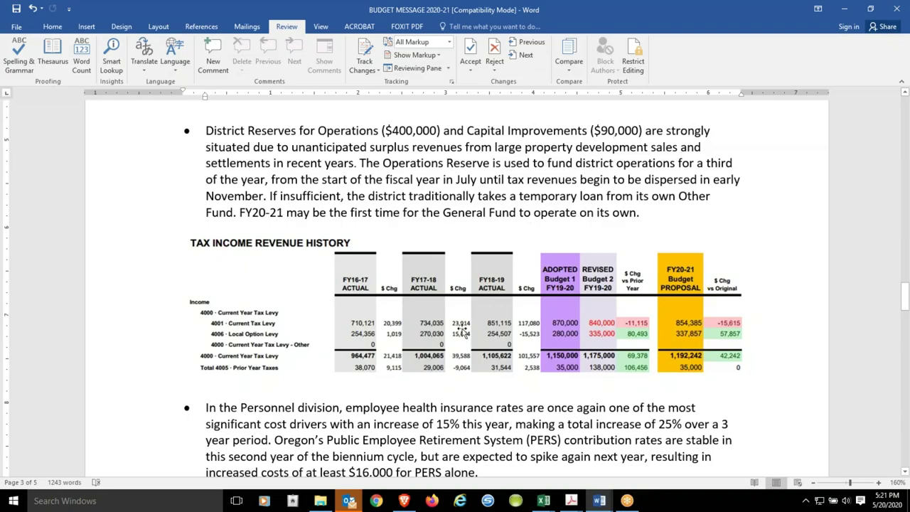
{"action": "scroll", "coordinate": [462, 332], "scroll_direction": "down", "scroll_amount": 5}
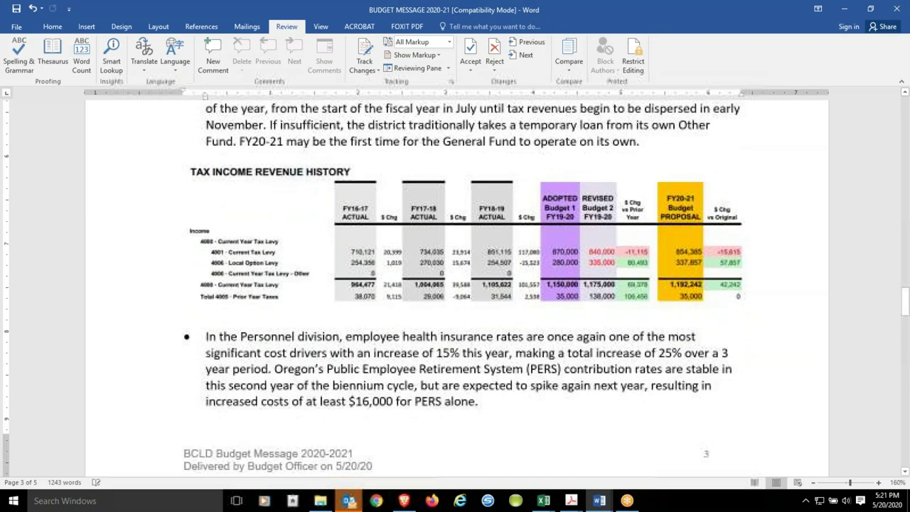
{"action": "scroll", "coordinate": [462, 331], "scroll_direction": "up", "scroll_amount": 5}
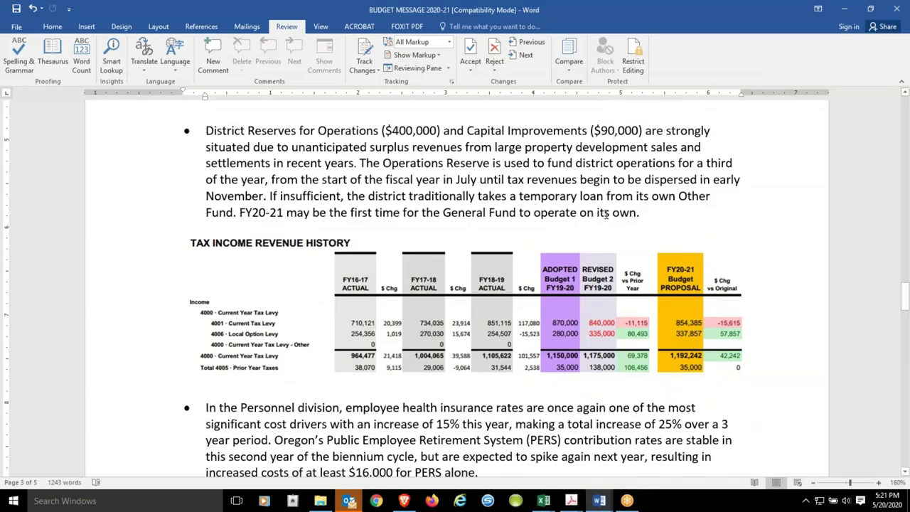
{"action": "scroll", "coordinate": [632, 222], "scroll_direction": "down", "scroll_amount": 3}
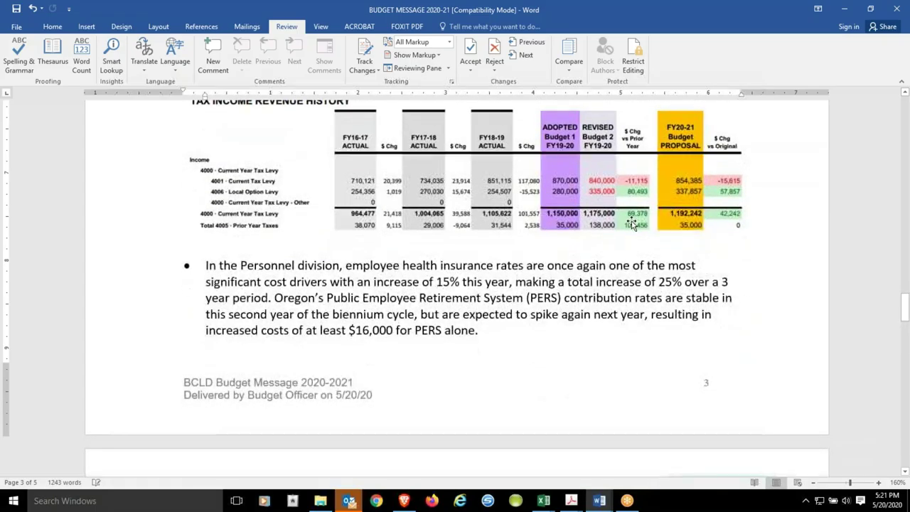
- Reach the page 3 footer and place the caret at the end of the Personnel paragraph
{"action": "scroll", "coordinate": [631, 222], "scroll_direction": "down", "scroll_amount": 2}
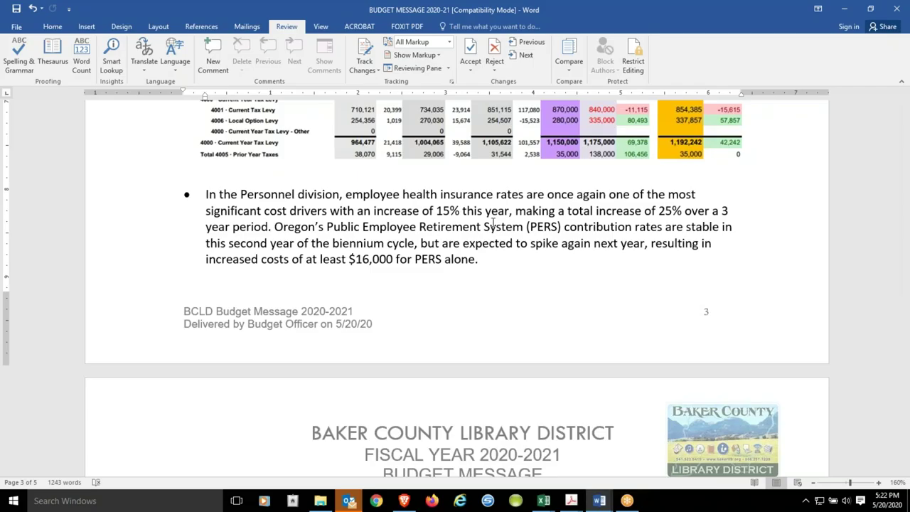
{"action": "left_click", "coordinate": [482, 259]}
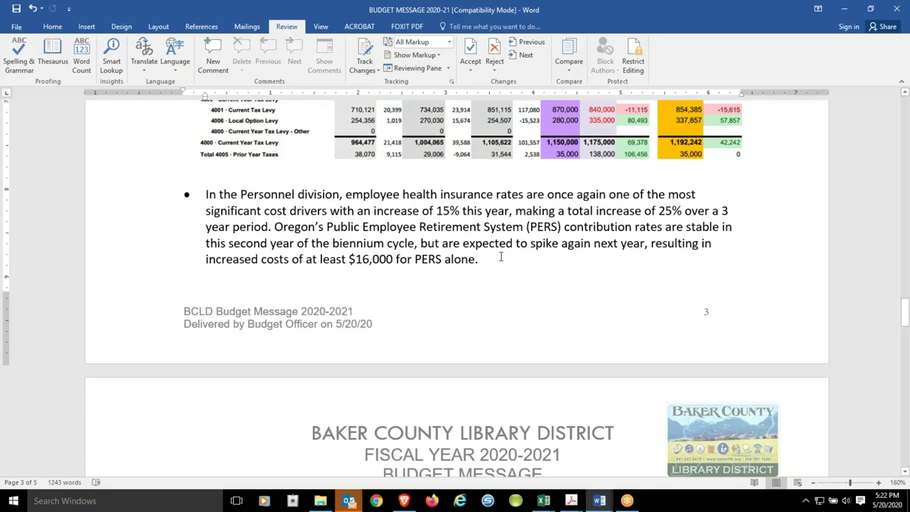
- Scroll onto page 4 to show the 1.0% cost-of-living and 9.2% Materials & Services bullets
{"action": "scroll", "coordinate": [505, 256], "scroll_direction": "down", "scroll_amount": 5}
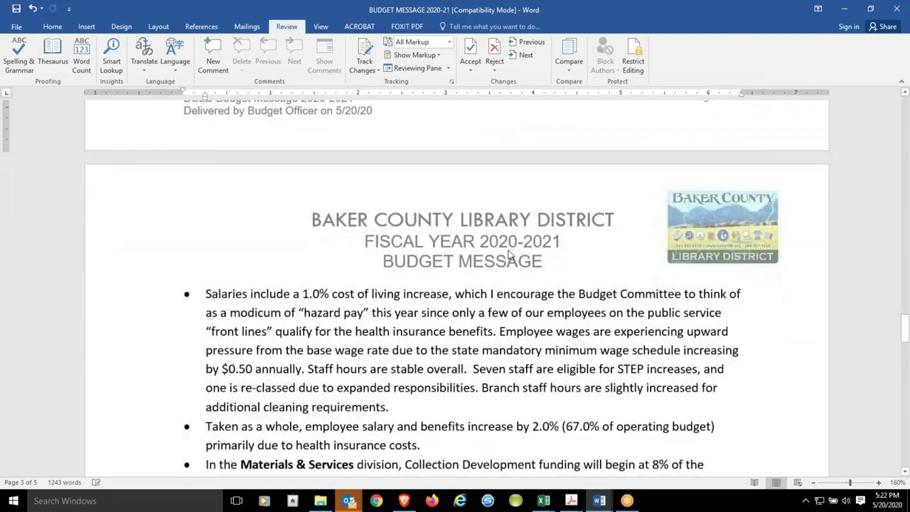
{"action": "scroll", "coordinate": [509, 254], "scroll_direction": "down", "scroll_amount": 3}
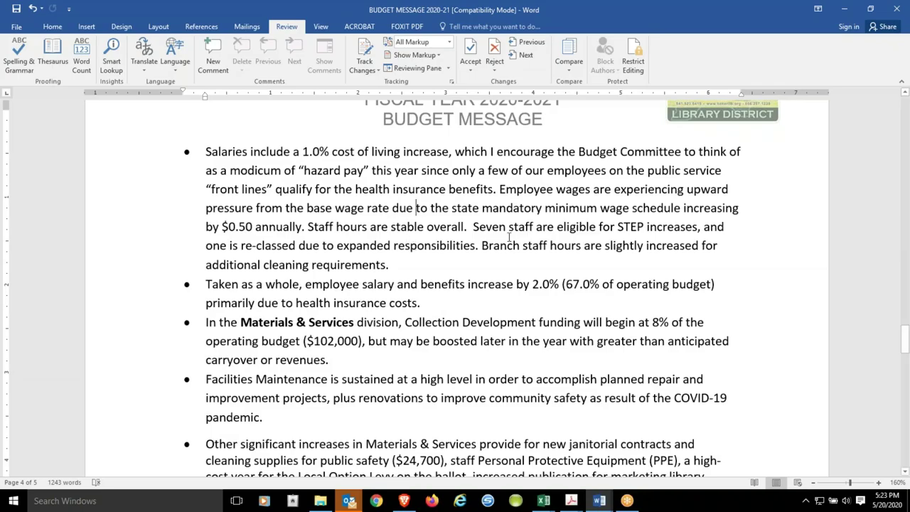
{"action": "scroll", "coordinate": [593, 270], "scroll_direction": "down", "scroll_amount": 1}
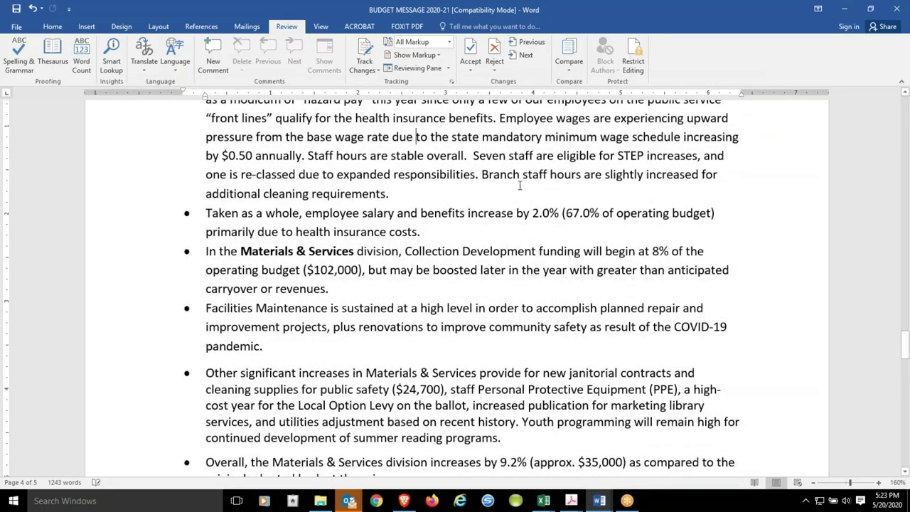
- Step through the salary, Collection Development and Facilities Maintenance bullets until the Expense History table appears
{"action": "left_click", "coordinate": [473, 189]}
{"action": "scroll", "coordinate": [490, 184], "scroll_direction": "down", "scroll_amount": 1}
{"action": "scroll", "coordinate": [490, 184], "scroll_direction": "down", "scroll_amount": 6}
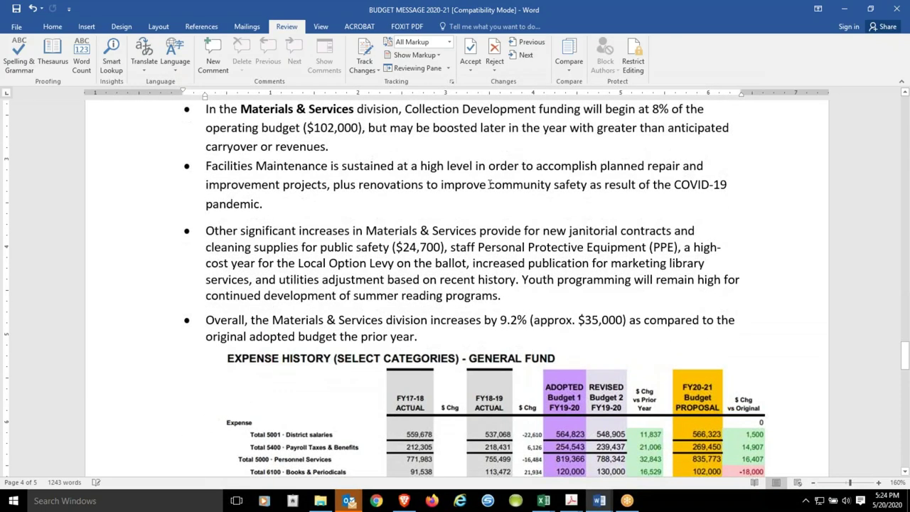
{"action": "scroll", "coordinate": [490, 185], "scroll_direction": "up", "scroll_amount": 5}
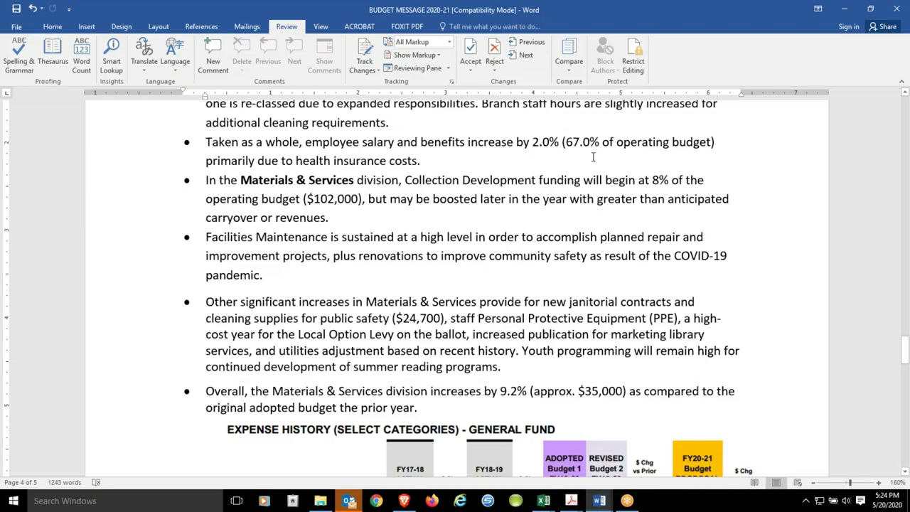
{"action": "left_click", "coordinate": [538, 159]}
{"action": "left_click", "coordinate": [456, 217]}
{"action": "left_click", "coordinate": [452, 268]}
{"action": "scroll", "coordinate": [452, 268], "scroll_direction": "down", "scroll_amount": 2}
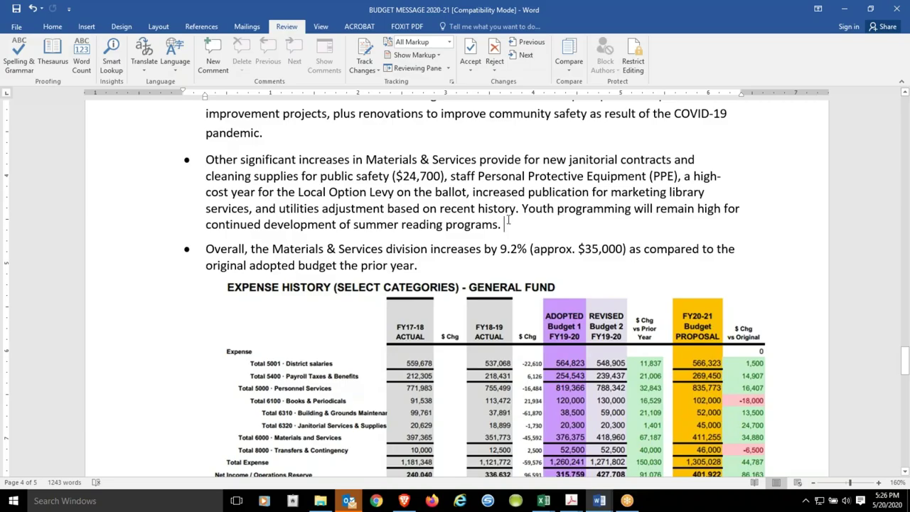
- Scroll past the Expense History table and Other Fund bullet to page 5's Conclusion and Acknowledgements
{"action": "scroll", "coordinate": [465, 224], "scroll_direction": "down", "scroll_amount": 2}
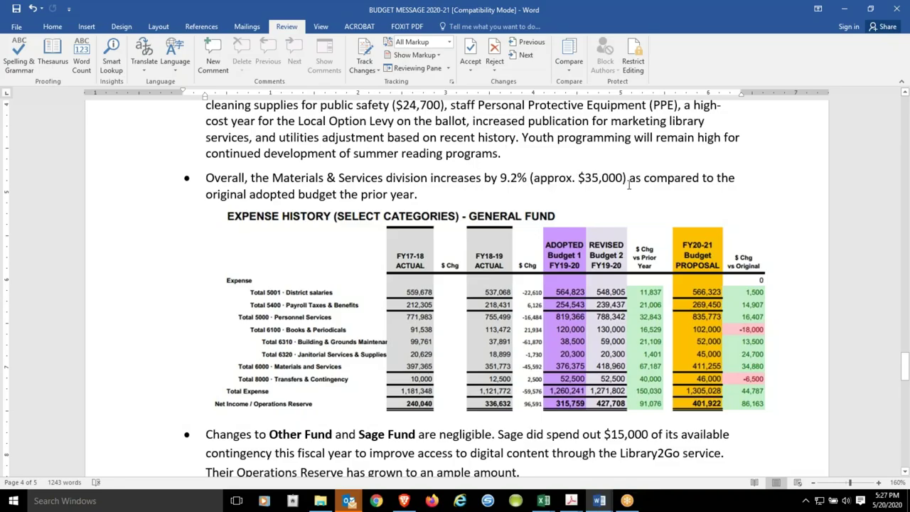
{"action": "scroll", "coordinate": [435, 199], "scroll_direction": "down", "scroll_amount": 1}
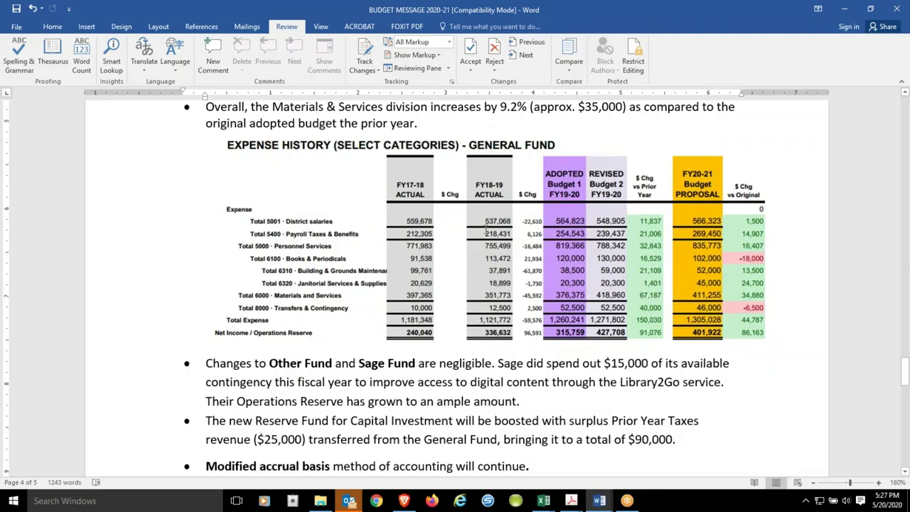
{"action": "scroll", "coordinate": [473, 227], "scroll_direction": "down", "scroll_amount": 1}
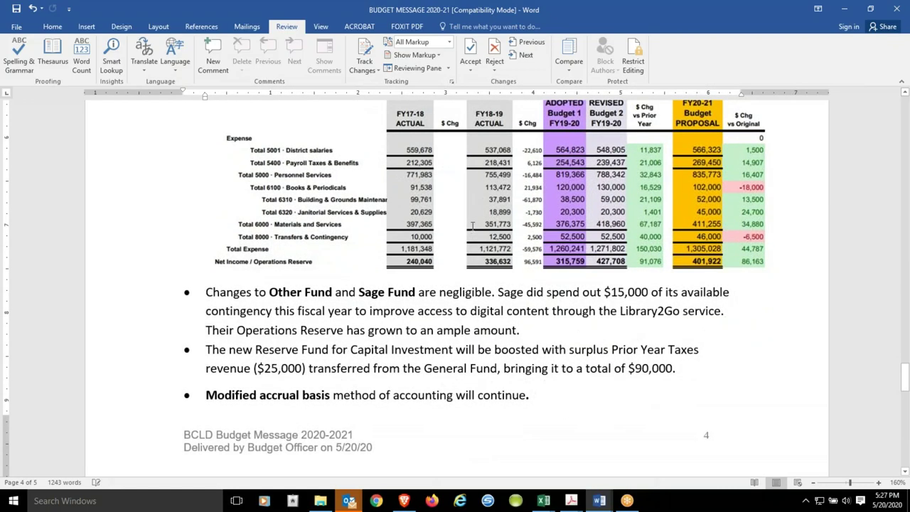
{"action": "scroll", "coordinate": [473, 224], "scroll_direction": "down", "scroll_amount": 1}
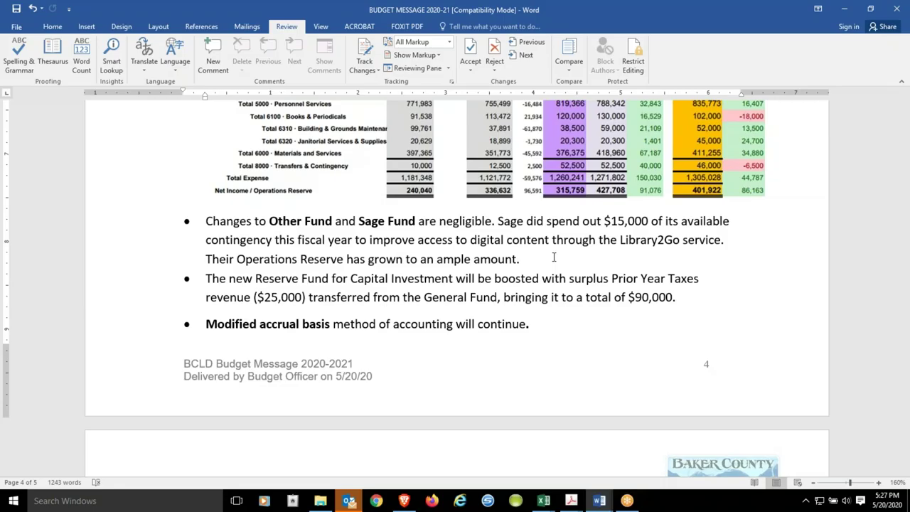
{"action": "left_click", "coordinate": [537, 261]}
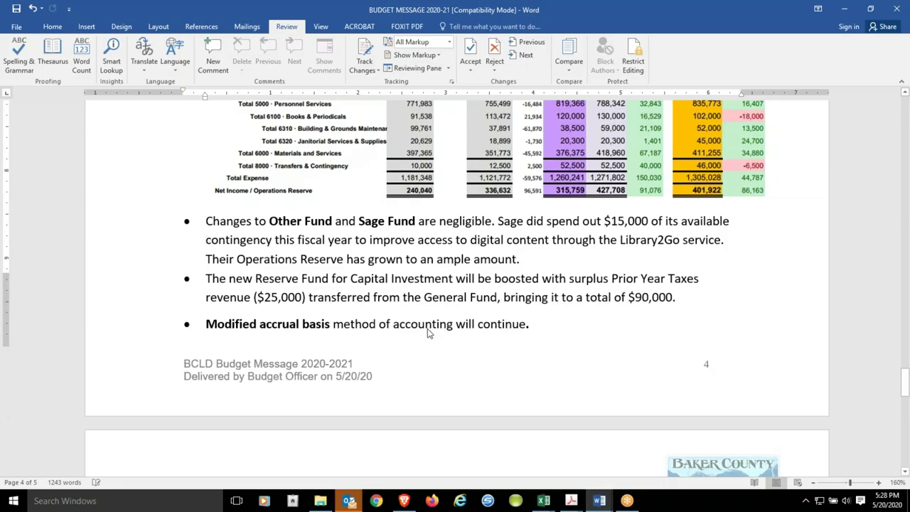
{"action": "scroll", "coordinate": [427, 329], "scroll_direction": "down", "scroll_amount": 3}
- Read page 5's Conclusion and Acknowledgements to the signature line, then minimize Word to reveal Excel
{"action": "scroll", "coordinate": [426, 326], "scroll_direction": "down", "scroll_amount": 2}
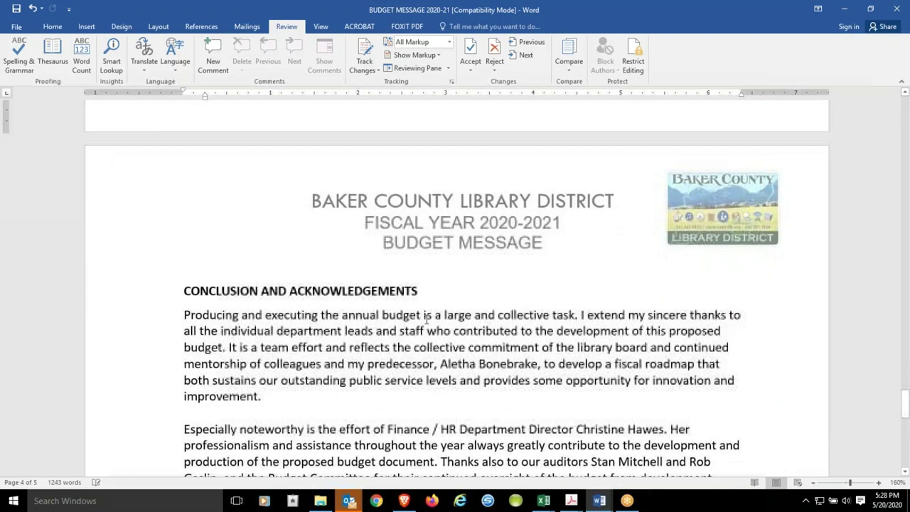
{"action": "scroll", "coordinate": [428, 320], "scroll_direction": "down", "scroll_amount": 1}
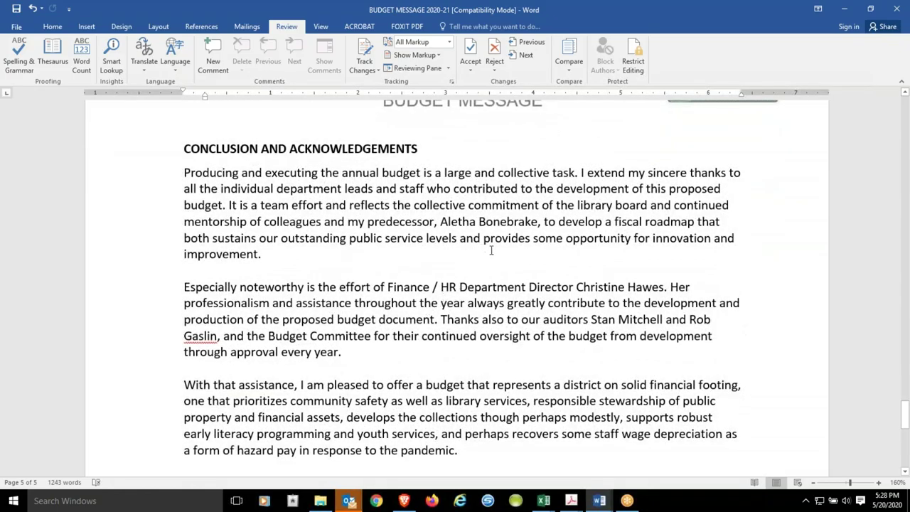
{"action": "scroll", "coordinate": [516, 249], "scroll_direction": "down", "scroll_amount": 2}
{"action": "scroll", "coordinate": [517, 251], "scroll_direction": "up", "scroll_amount": 2}
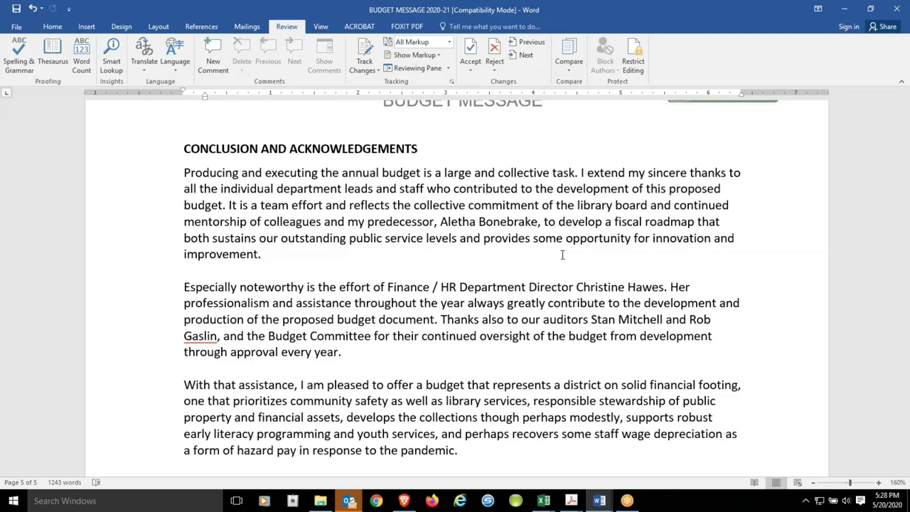
{"action": "scroll", "coordinate": [549, 254], "scroll_direction": "down", "scroll_amount": 2}
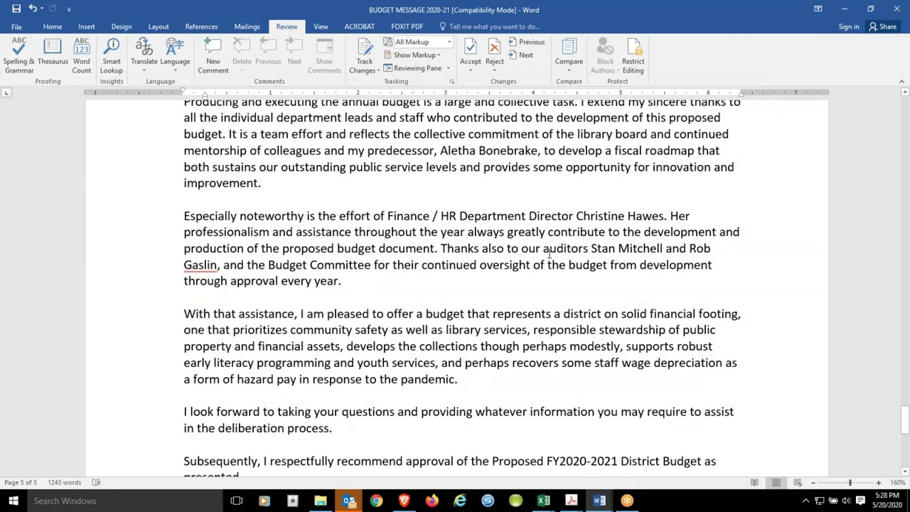
{"action": "scroll", "coordinate": [549, 255], "scroll_direction": "down", "scroll_amount": 2}
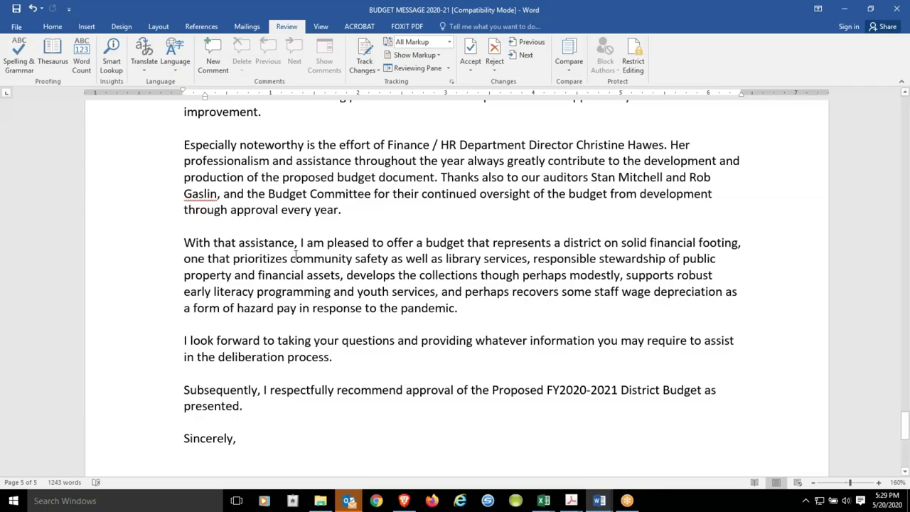
{"action": "scroll", "coordinate": [488, 278], "scroll_direction": "down", "scroll_amount": 2}
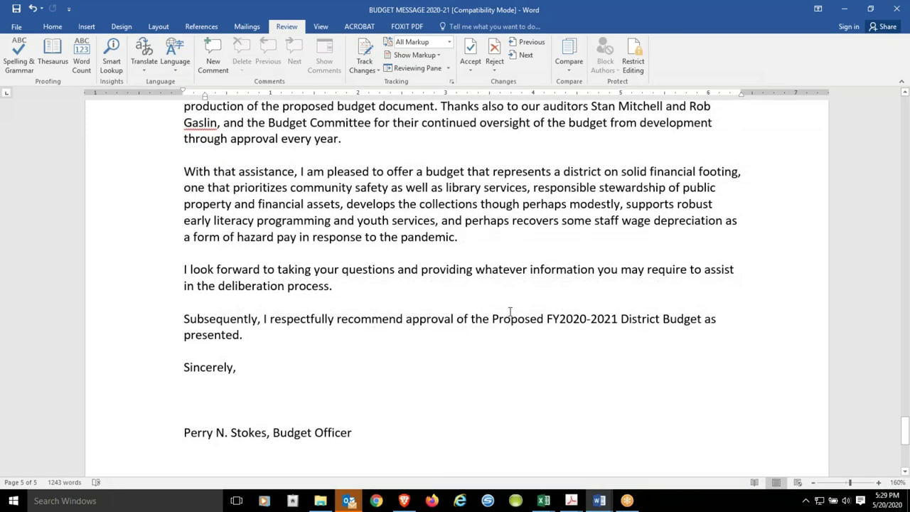
{"action": "left_click", "coordinate": [846, 11]}
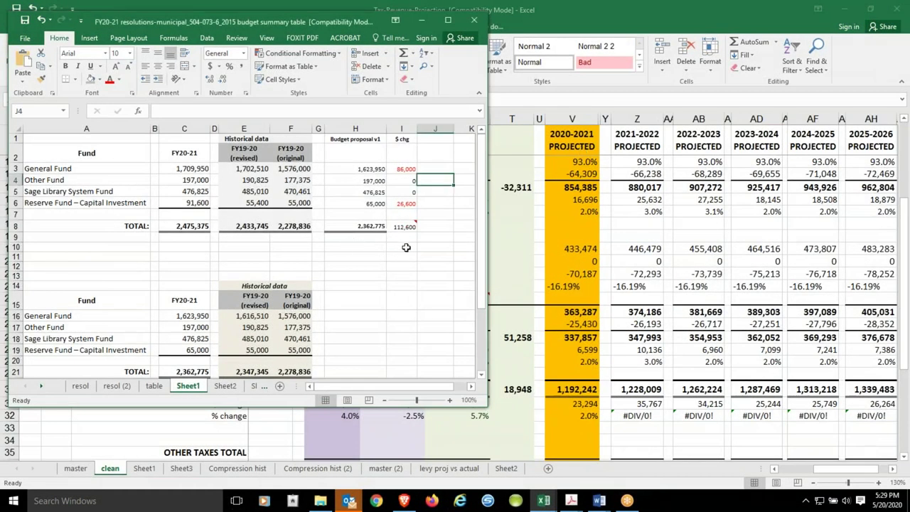
- Select an empty cell on the FY20-21 budget summary's Sheet1 to review its fund totals
{"action": "left_click", "coordinate": [406, 274]}
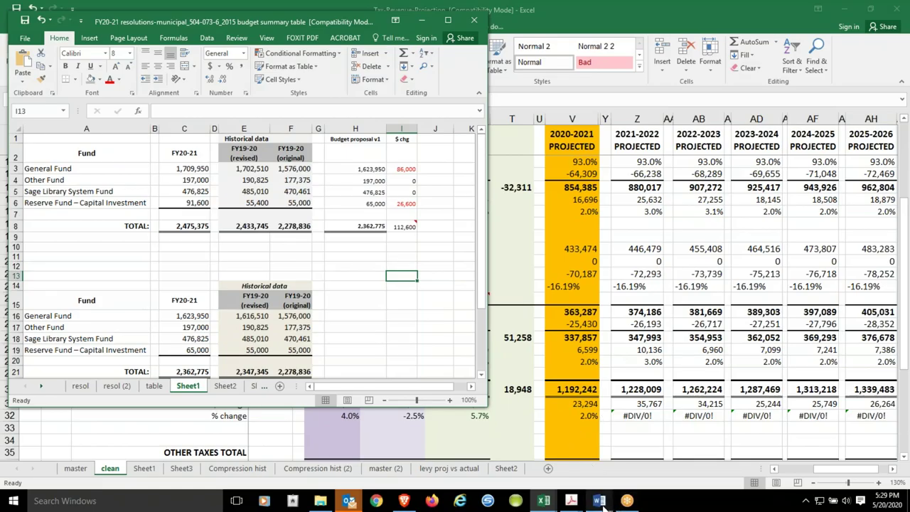
- Return briefly to BUDGET MESSAGE, then bring the Budget Salary Data workbook's FY2020-21 sheet forward
{"action": "mouse_move", "coordinate": [601, 502]}
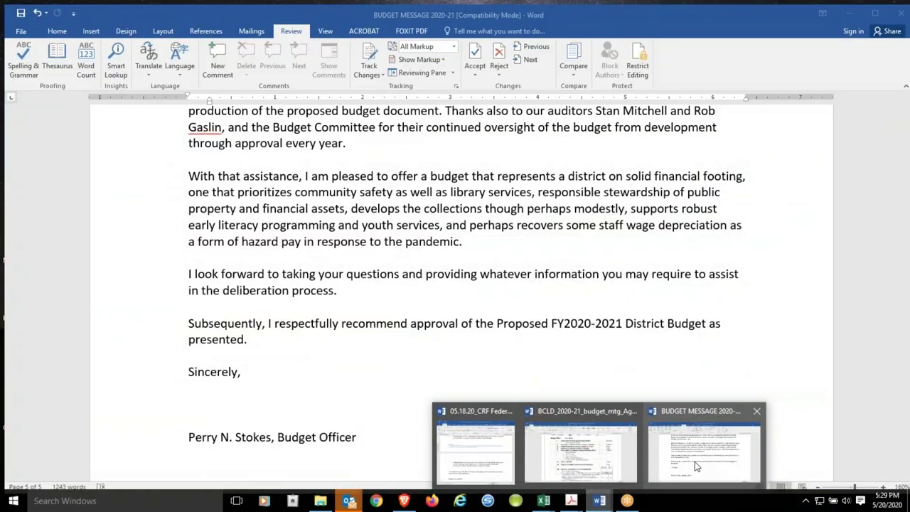
{"action": "left_click", "coordinate": [695, 462]}
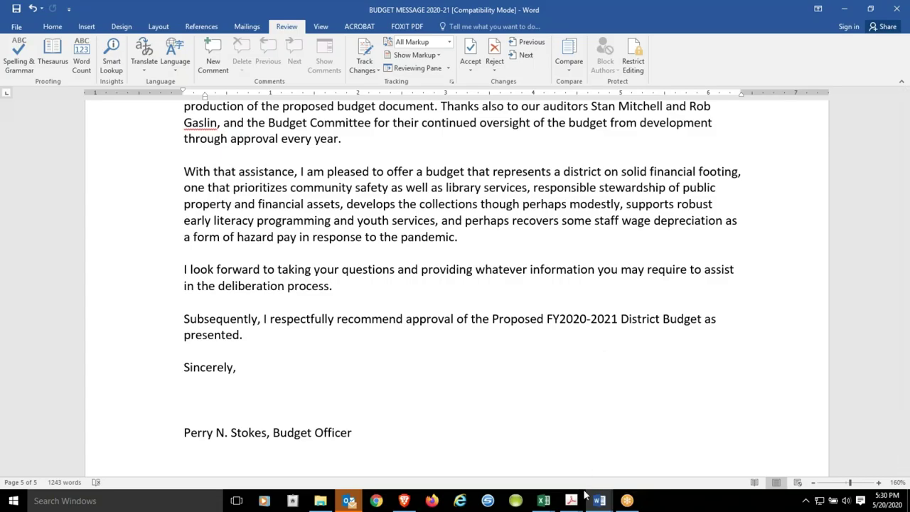
{"action": "mouse_move", "coordinate": [542, 502]}
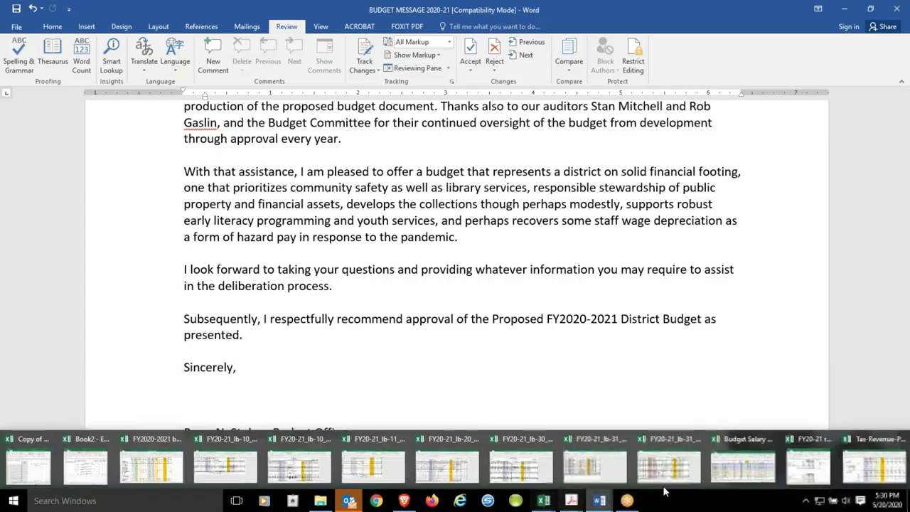
{"action": "left_click", "coordinate": [752, 461]}
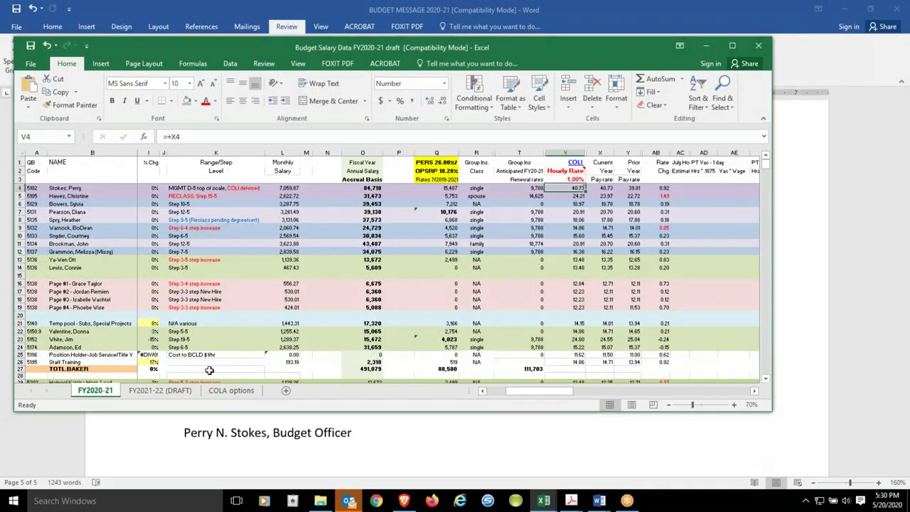
- Switch to the COLA options sheet, zoom in, and select the 2% COLA value in B4
{"action": "left_click", "coordinate": [232, 392]}
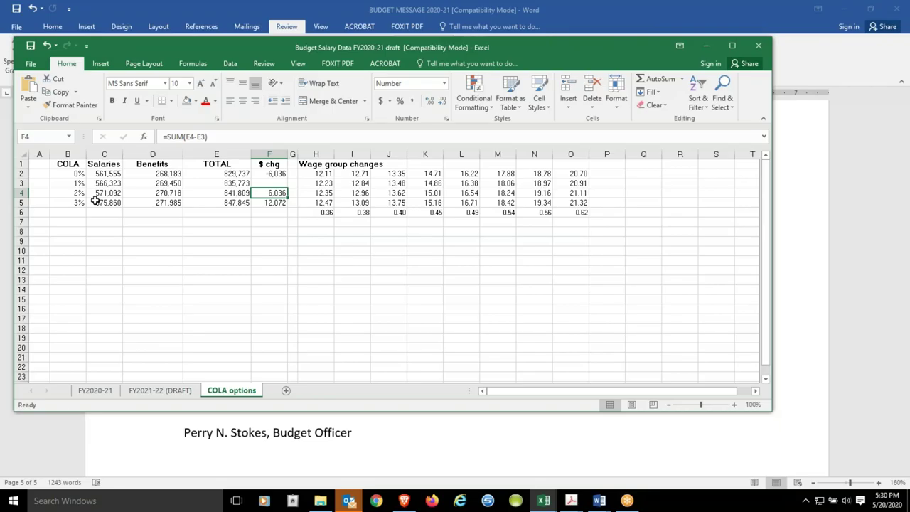
{"action": "scroll", "coordinate": [118, 264], "scroll_direction": "up", "scroll_amount": 2}
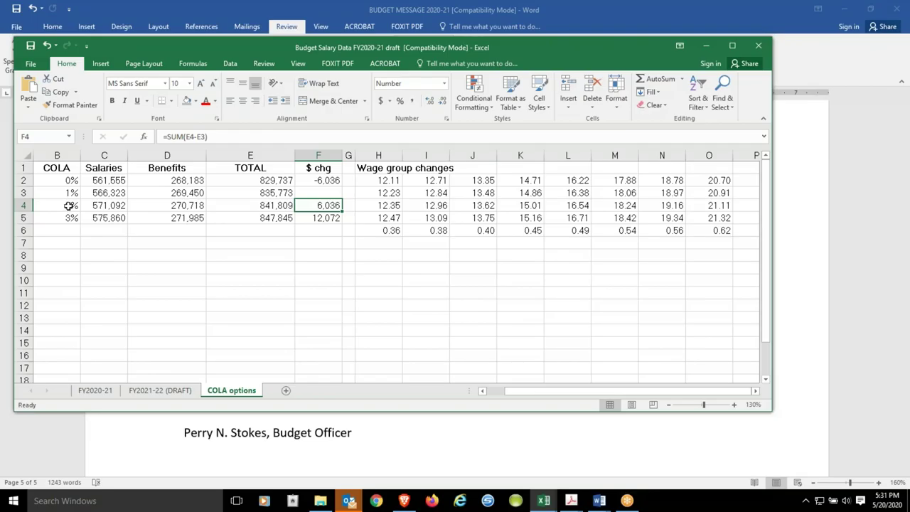
{"action": "left_click", "coordinate": [69, 206]}
{"action": "left_click", "coordinate": [328, 205]}
{"action": "left_click", "coordinate": [83, 218]}
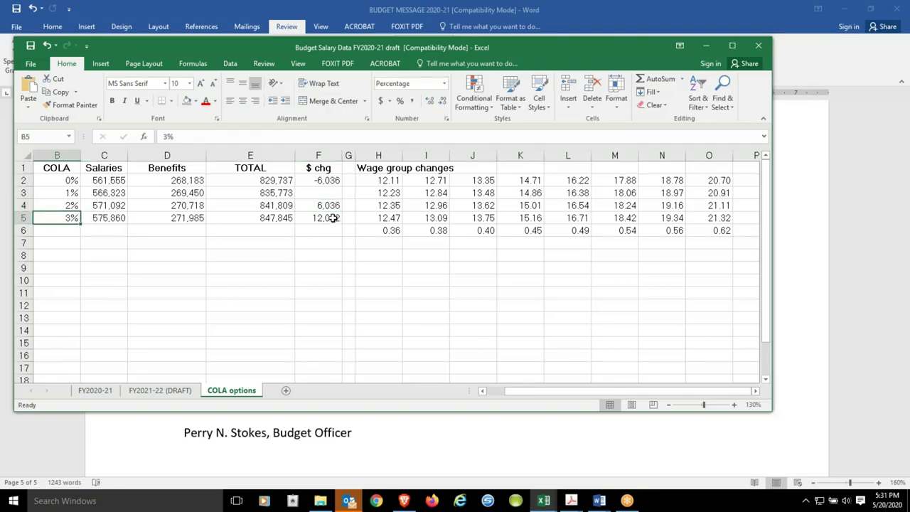
{"action": "left_click", "coordinate": [333, 217]}
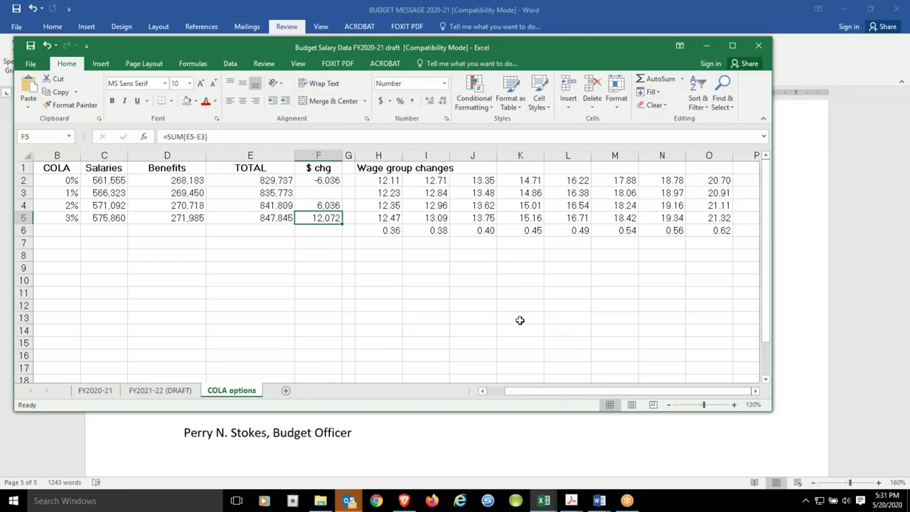
{"action": "scroll", "coordinate": [519, 320], "scroll_direction": "up", "scroll_amount": 1}
{"action": "left_click_drag", "start_coordinate": [547, 394], "coordinate": [577, 391]}
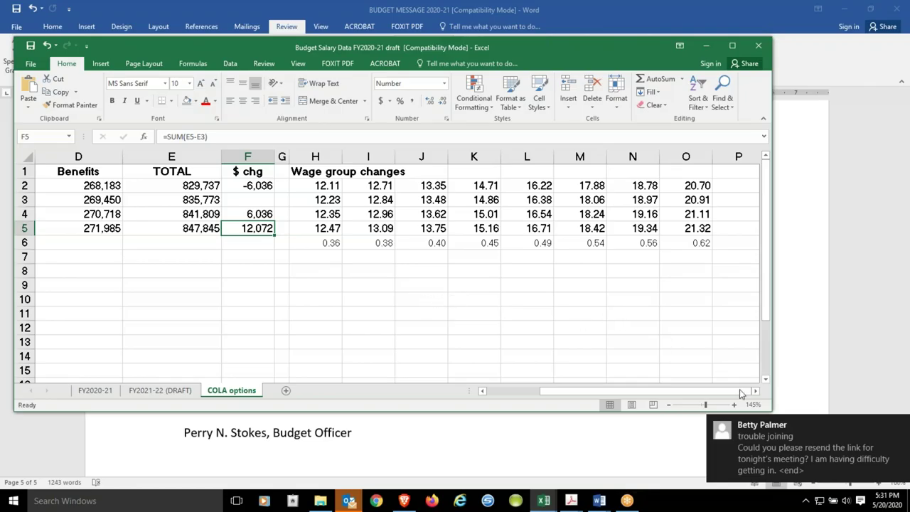
{"action": "mouse_move", "coordinate": [349, 501]}
{"action": "left_click", "coordinate": [812, 440]}
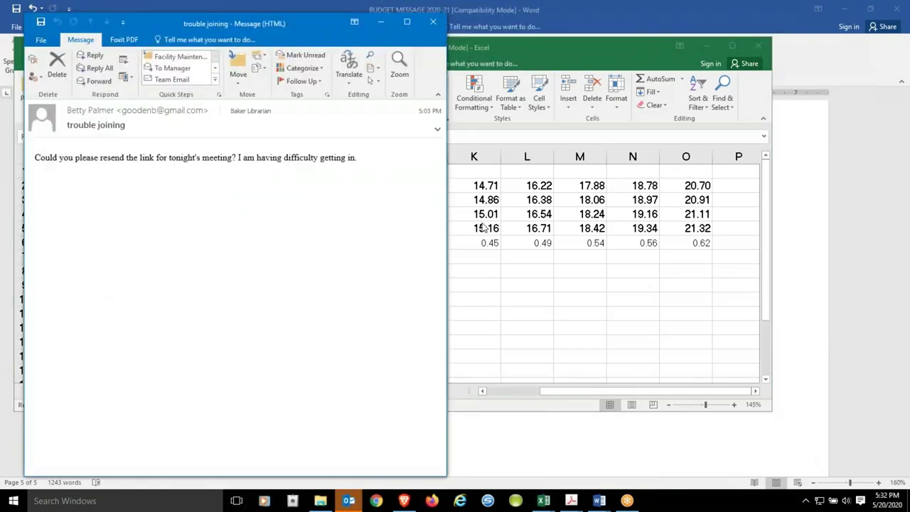
{"action": "left_click", "coordinate": [381, 22]}
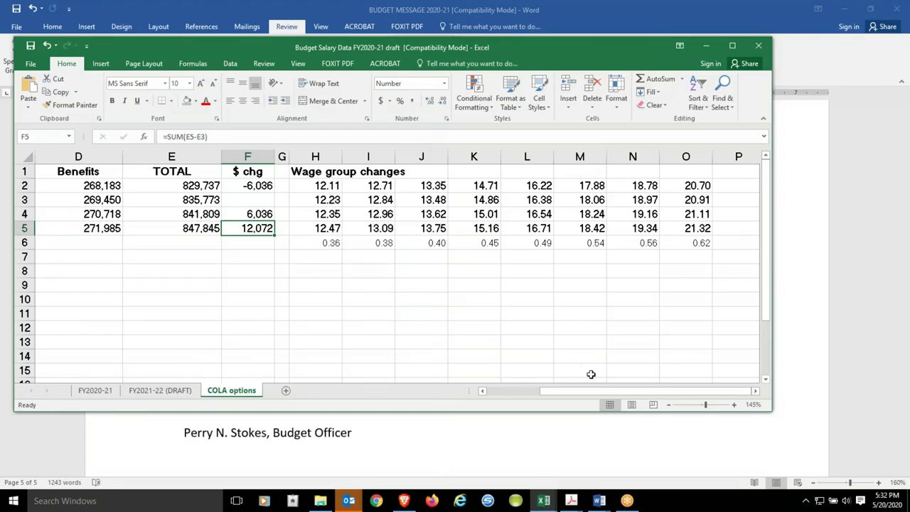
{"action": "scroll", "coordinate": [578, 389], "scroll_direction": "left", "scroll_amount": 3}
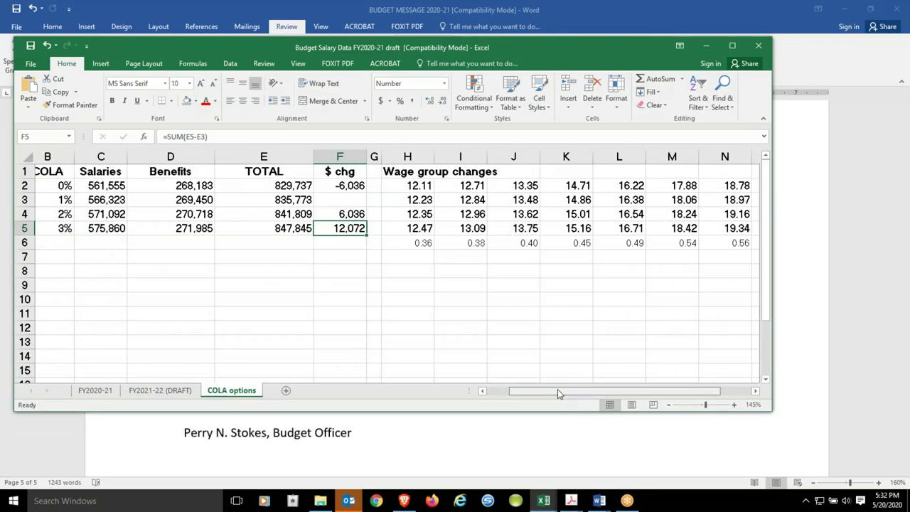
{"action": "scroll", "coordinate": [558, 389], "scroll_direction": "left", "scroll_amount": 1}
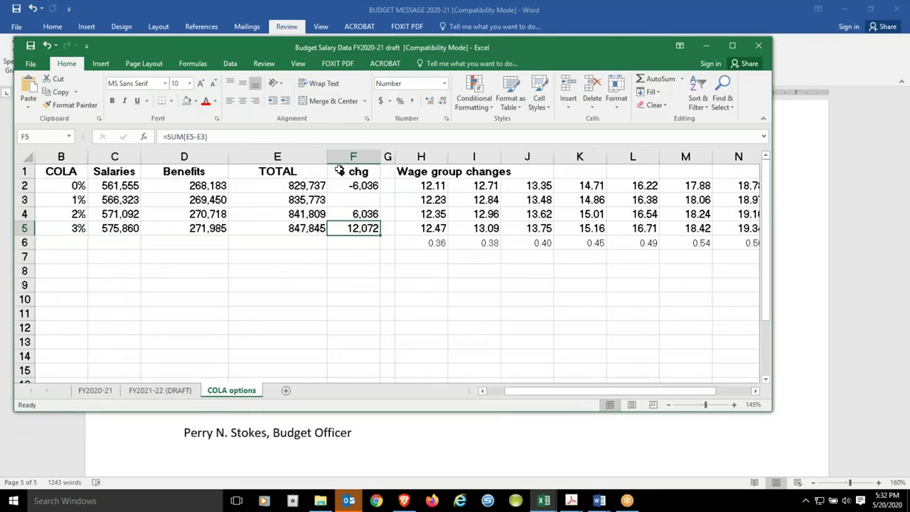
{"action": "left_click", "coordinate": [433, 186]}
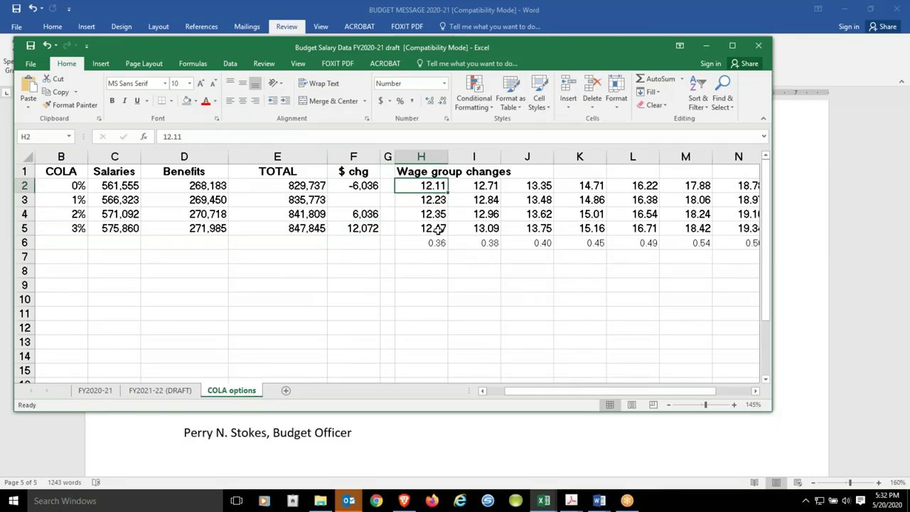
{"action": "left_click", "coordinate": [438, 200]}
{"action": "left_click", "coordinate": [439, 214]}
{"action": "left_click", "coordinate": [442, 228]}
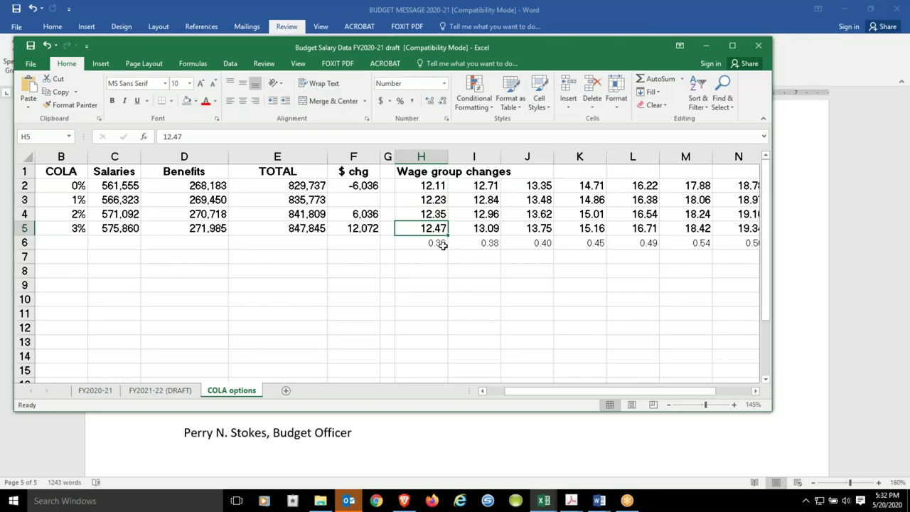
{"action": "left_click", "coordinate": [442, 244]}
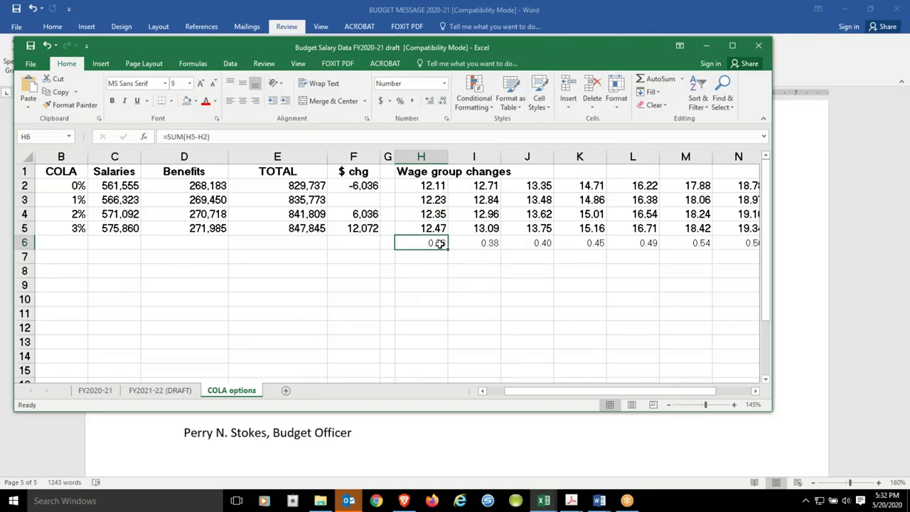
{"action": "left_click", "coordinate": [439, 186]}
{"action": "left_click_drag", "start_coordinate": [530, 391], "coordinate": [586, 391]}
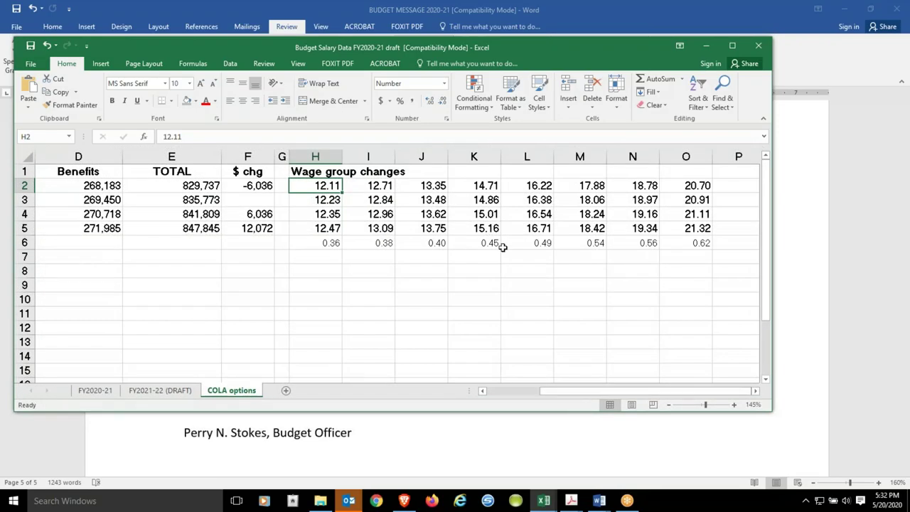
{"action": "left_click", "coordinate": [484, 266]}
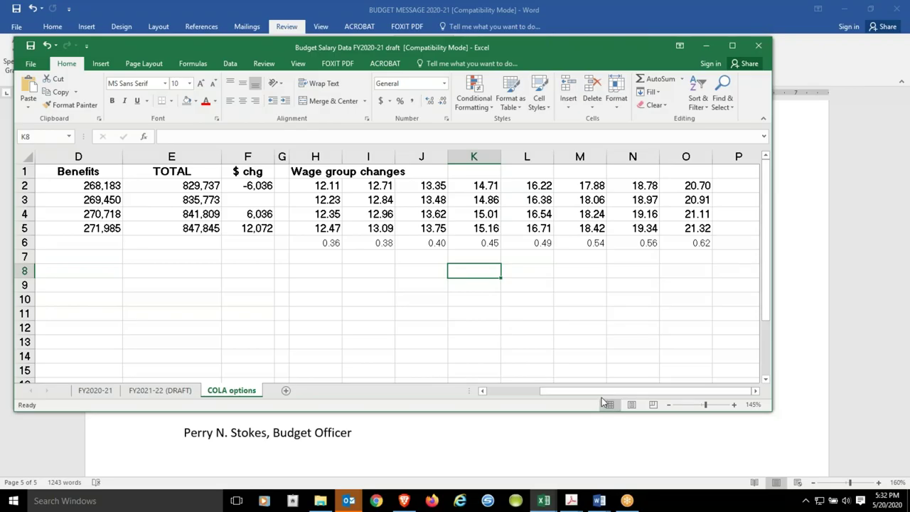
{"action": "left_click", "coordinate": [578, 284]}
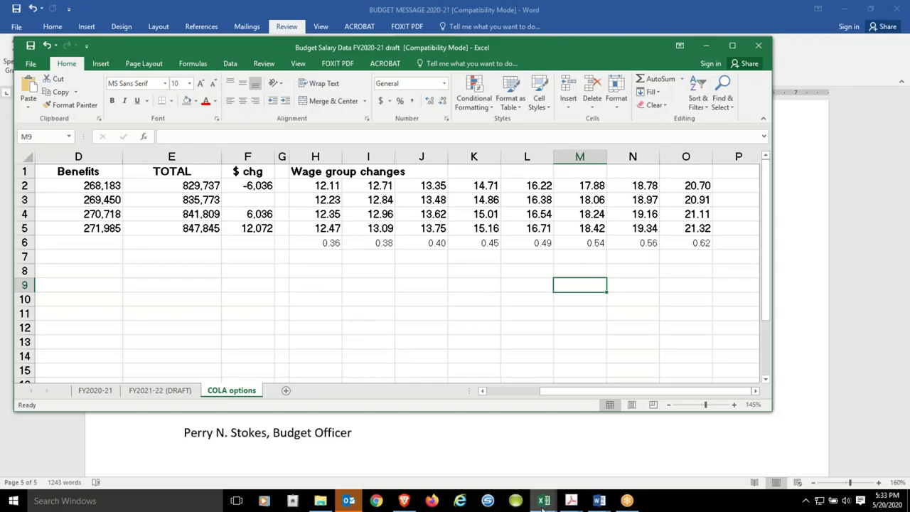
{"action": "mouse_move", "coordinate": [544, 502]}
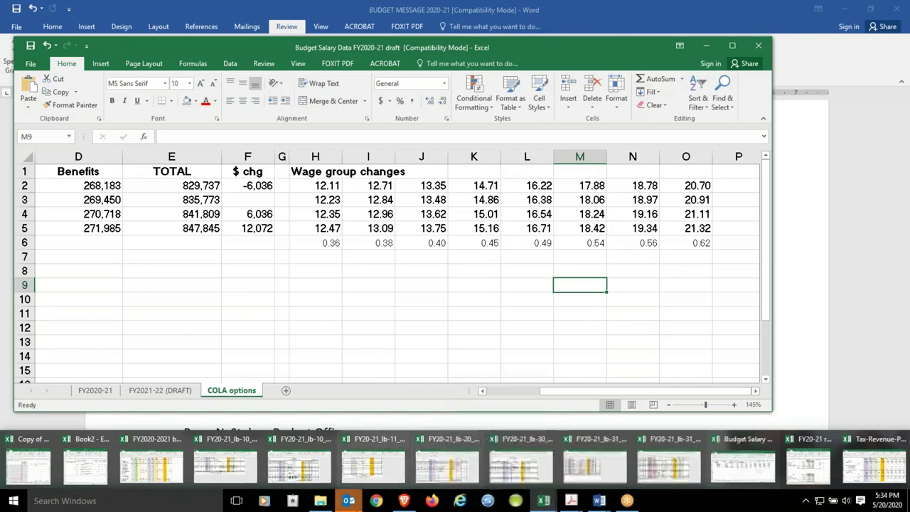
{"action": "mouse_move", "coordinate": [349, 500]}
{"action": "mouse_move", "coordinate": [310, 455]}
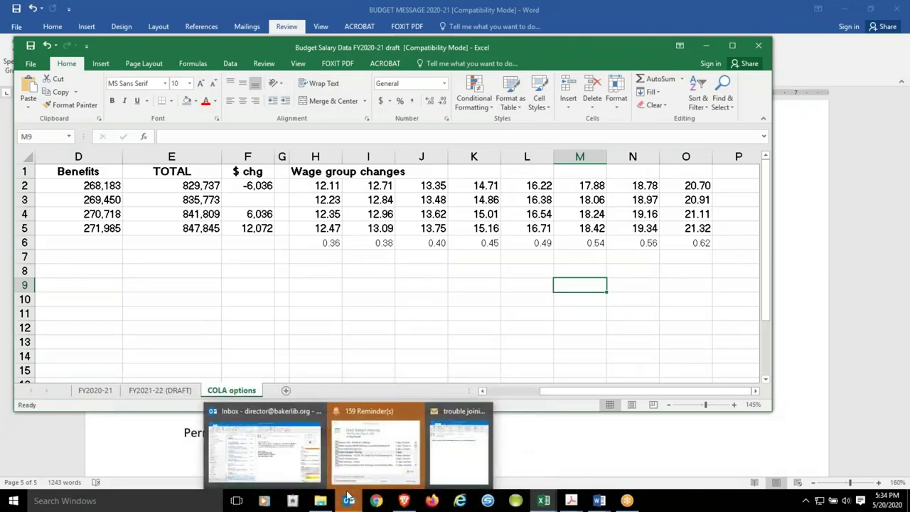
- Open CPI_SeriesReport from the parent Budget folder in File Explorer and update its linked data
{"action": "left_click", "coordinate": [306, 456]}
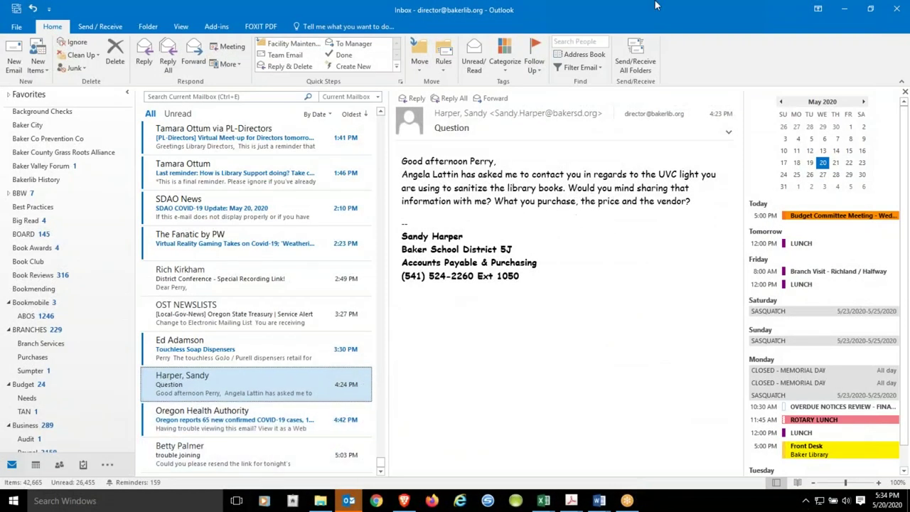
{"action": "left_click", "coordinate": [330, 501]}
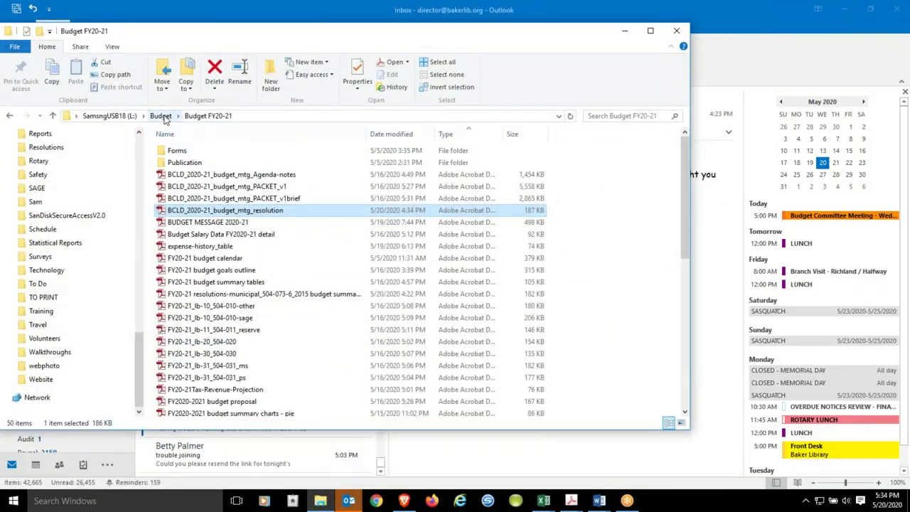
{"action": "left_click", "coordinate": [161, 116]}
{"action": "scroll", "coordinate": [231, 398], "scroll_direction": "down", "scroll_amount": 3}
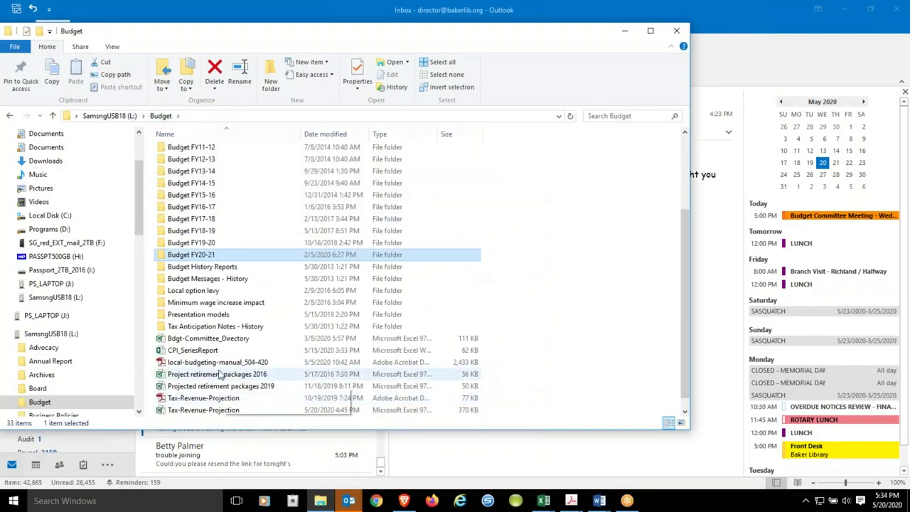
{"action": "double_click", "coordinate": [192, 350]}
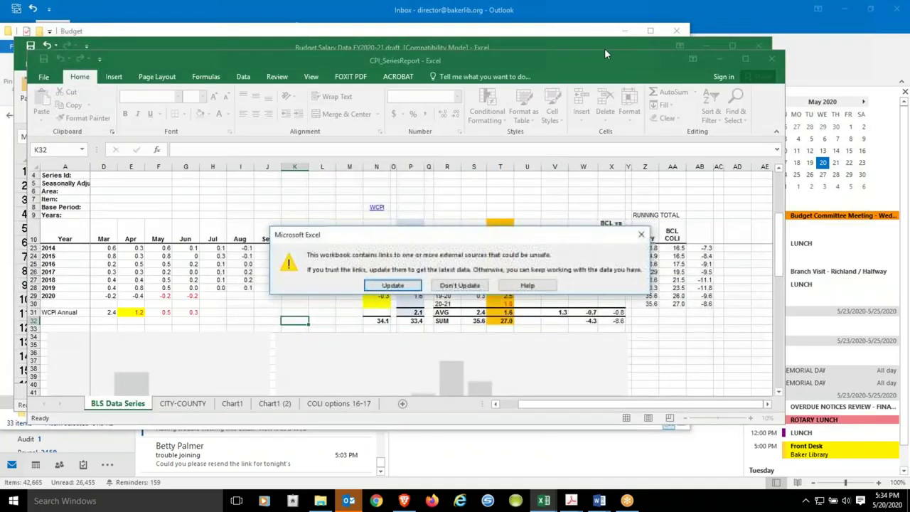
{"action": "left_click", "coordinate": [392, 285]}
- Maximize CPI_SeriesReport, select the BCL COLI vs WCPI gap chart, and view the file's Info page
{"action": "left_click_drag", "start_coordinate": [586, 60], "coordinate": [642, 4]}
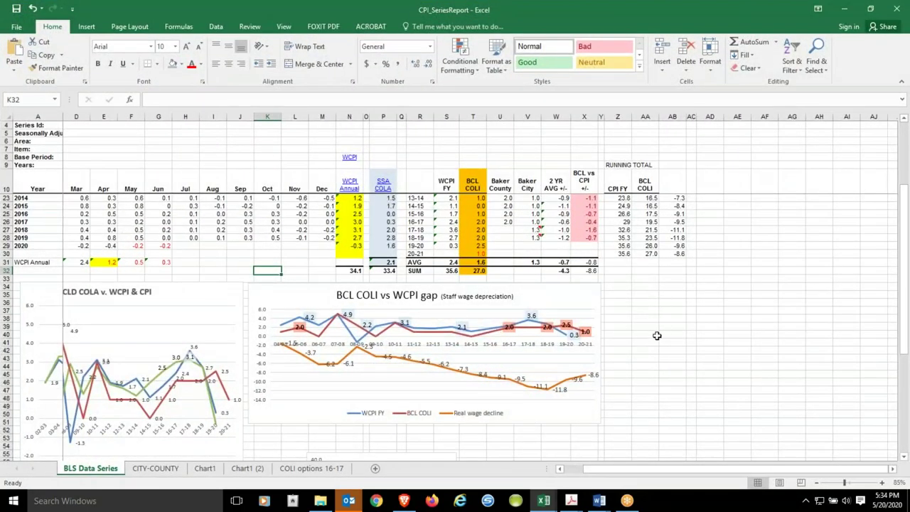
{"action": "left_click_drag", "start_coordinate": [634, 468], "coordinate": [600, 474]}
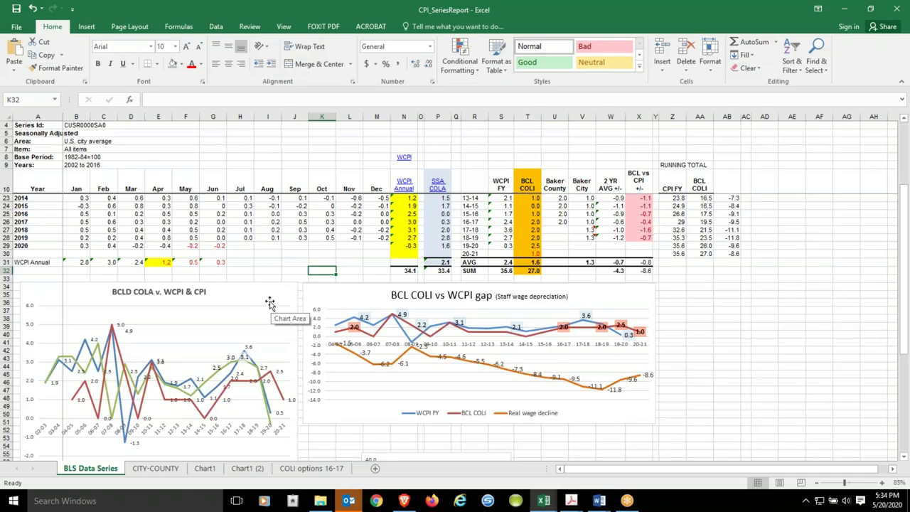
{"action": "left_click", "coordinate": [568, 297]}
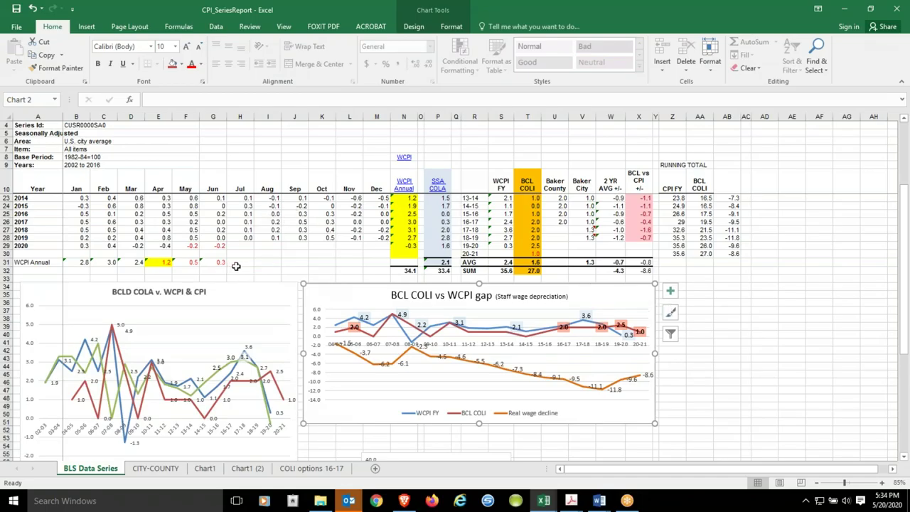
{"action": "scroll", "coordinate": [249, 265], "scroll_direction": "up", "scroll_amount": 2}
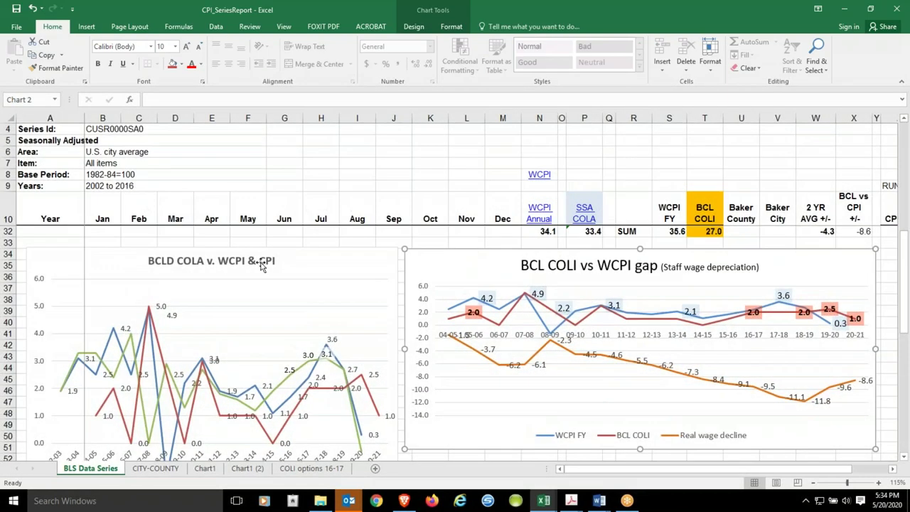
{"action": "scroll", "coordinate": [262, 265], "scroll_direction": "up", "scroll_amount": 7}
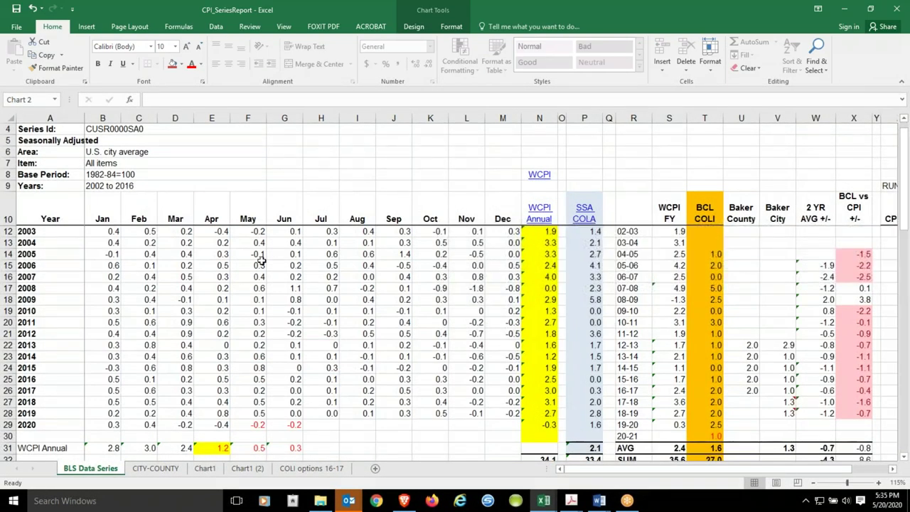
{"action": "scroll", "coordinate": [262, 261], "scroll_direction": "down", "scroll_amount": 4}
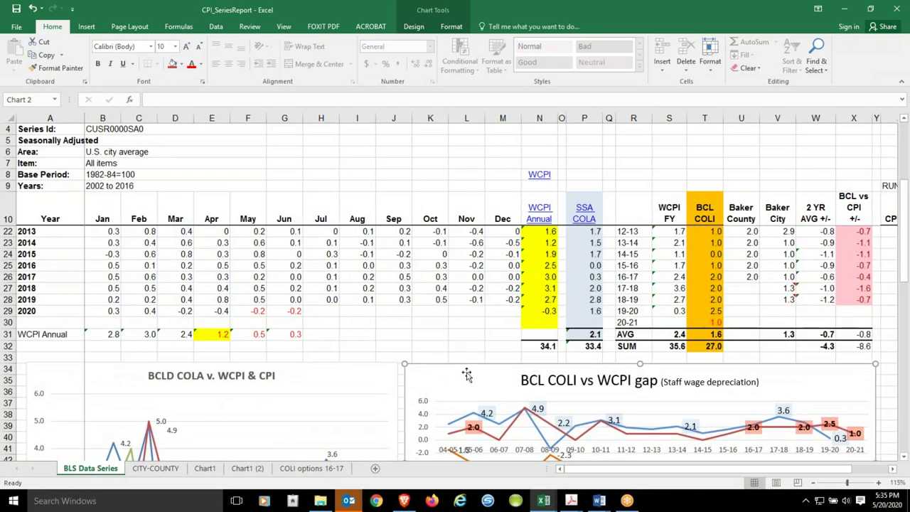
{"action": "left_click", "coordinate": [15, 26]}
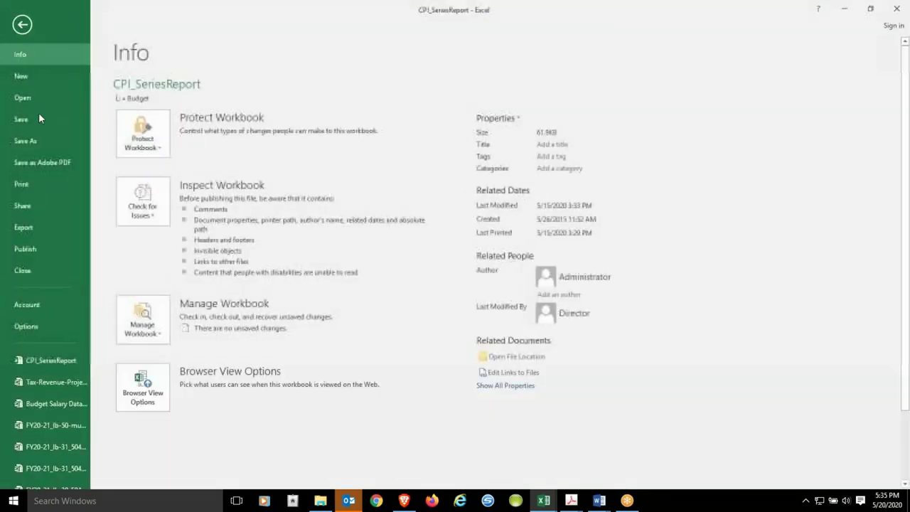
- Show the gap chart's print preview, then switch back to the Budget Salary Data workbook
{"action": "left_click", "coordinate": [42, 184]}
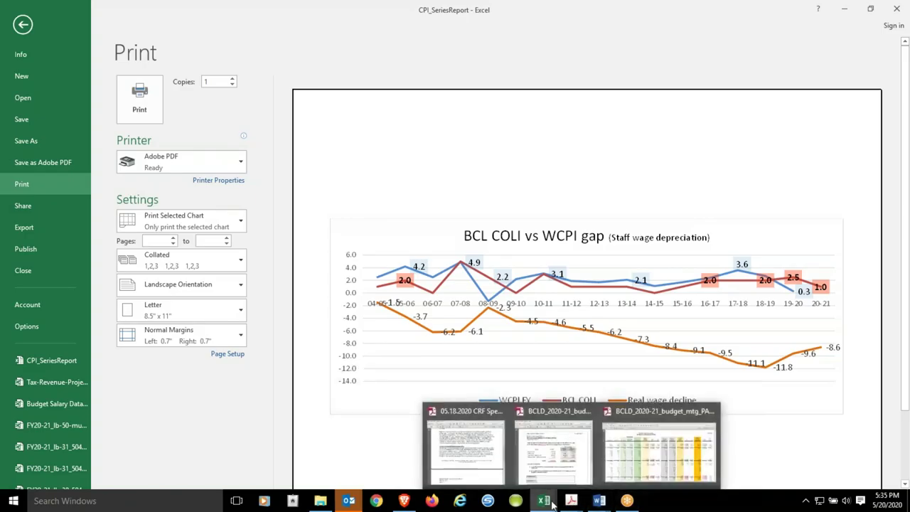
{"action": "mouse_move", "coordinate": [546, 502]}
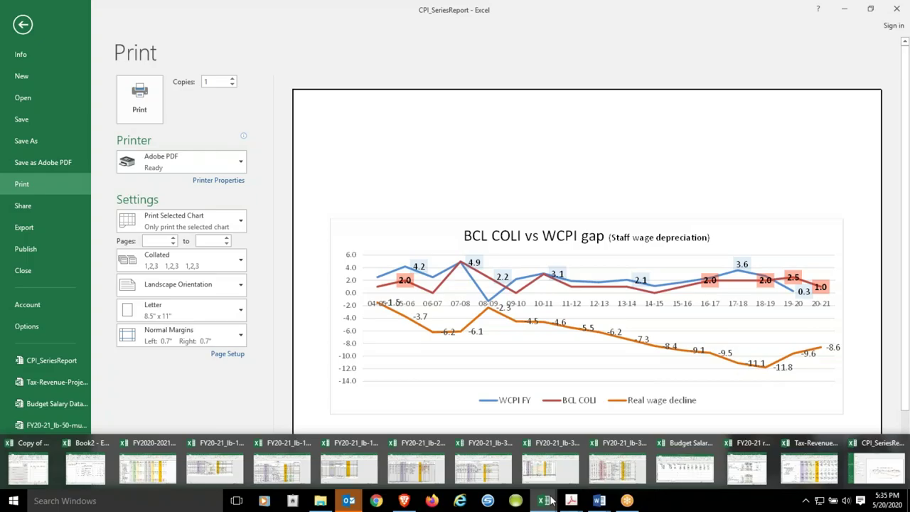
{"action": "left_click", "coordinate": [685, 466]}
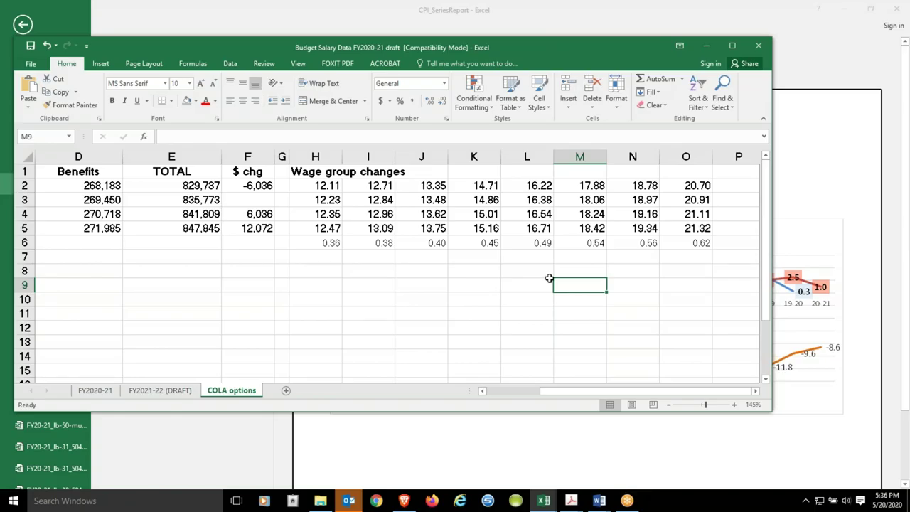
{"action": "left_click", "coordinate": [586, 451]}
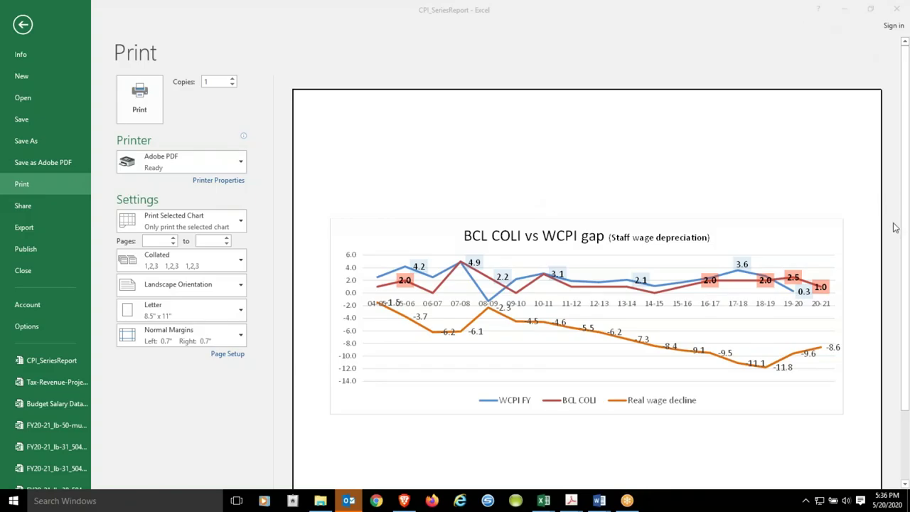
- Bring Budget Salary Data back over the print preview and move its window up and right
{"action": "mouse_move", "coordinate": [544, 502]}
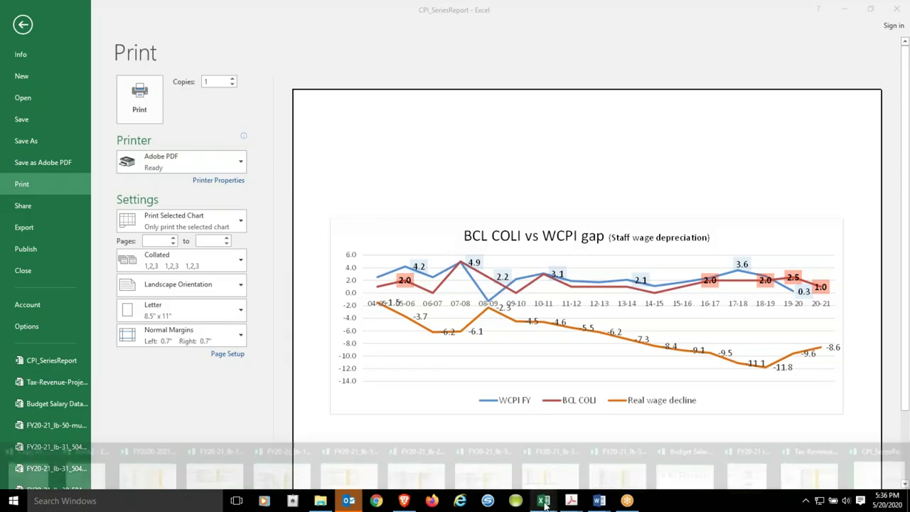
{"action": "left_click", "coordinate": [674, 466]}
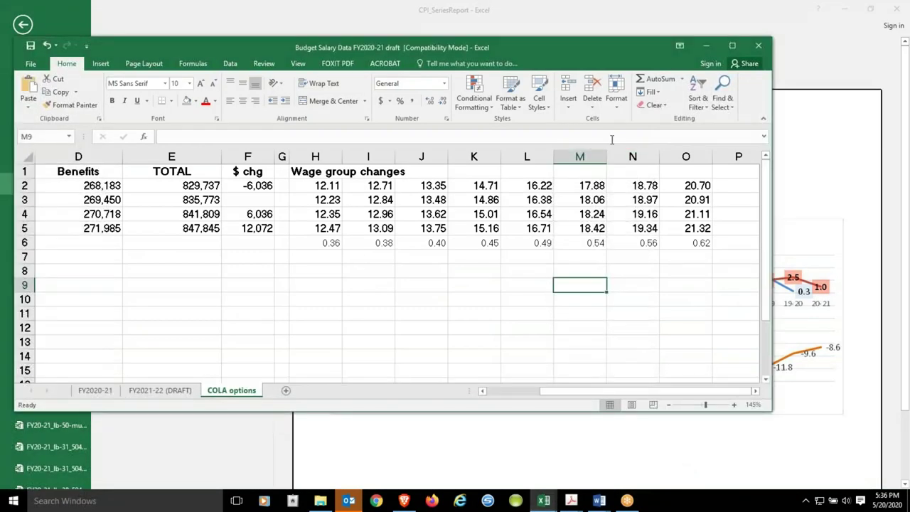
{"action": "left_click_drag", "start_coordinate": [586, 45], "coordinate": [706, 14]}
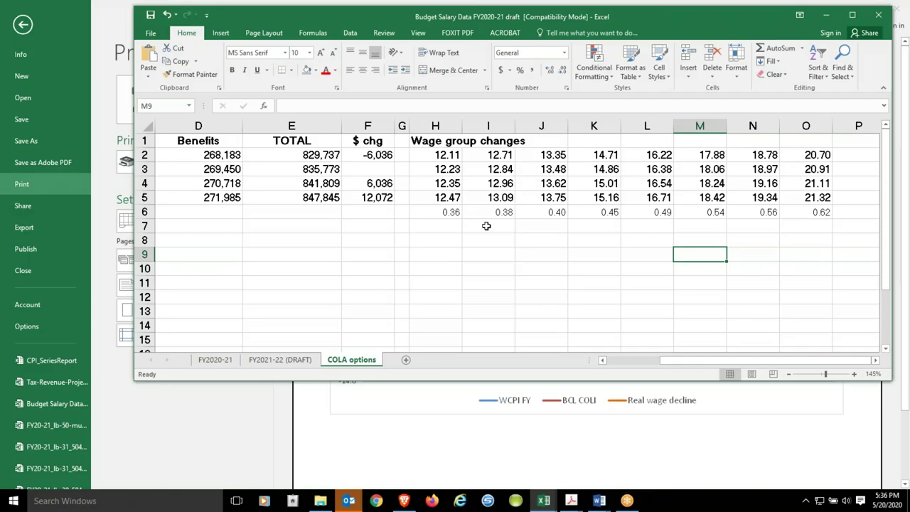
{"action": "mouse_move", "coordinate": [320, 502]}
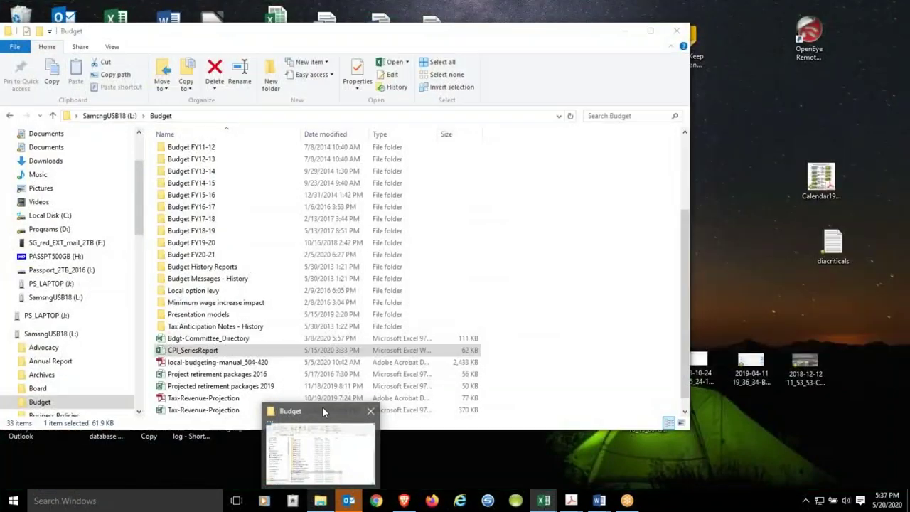
- Shift the Budget folder window right, enter Budget FY20-21, and open the Wage Scale 2020-21 workbook
{"action": "left_click", "coordinate": [322, 407]}
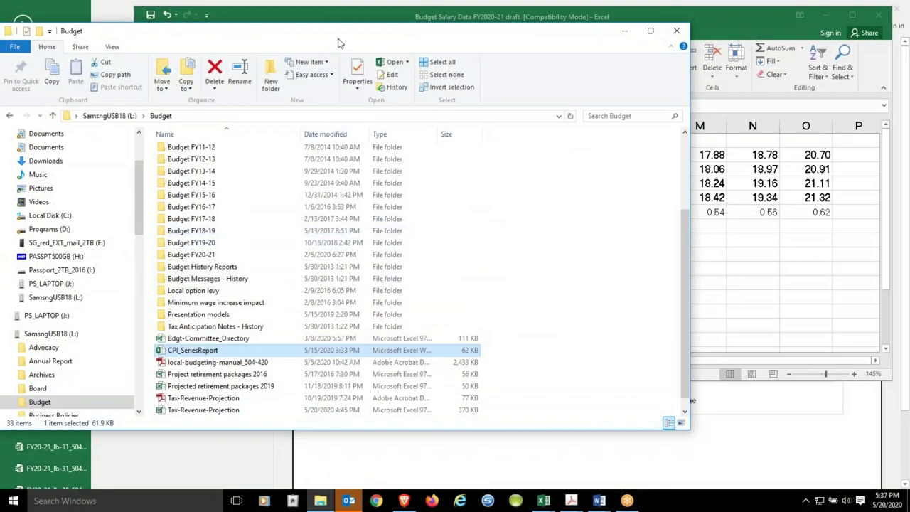
{"action": "left_click_drag", "start_coordinate": [338, 43], "coordinate": [509, 41]}
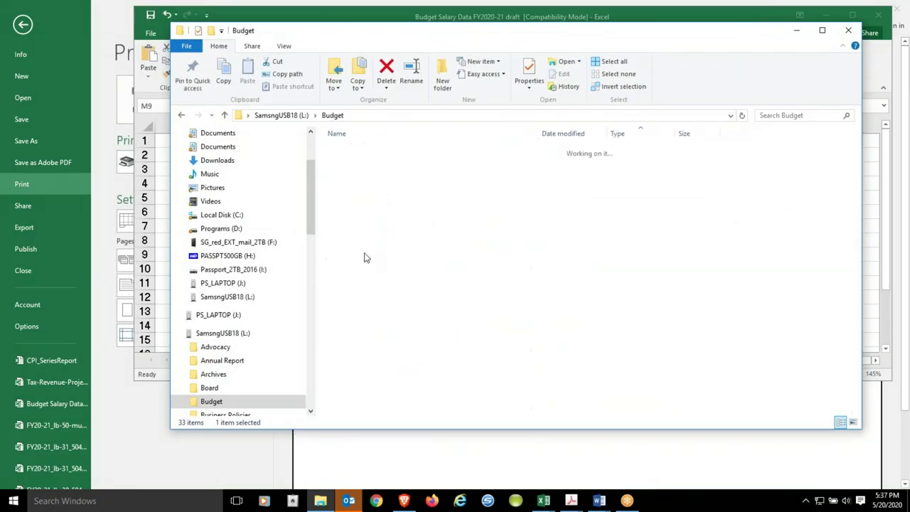
{"action": "double_click", "coordinate": [364, 257]}
{"action": "scroll", "coordinate": [386, 348], "scroll_direction": "down", "scroll_amount": 7}
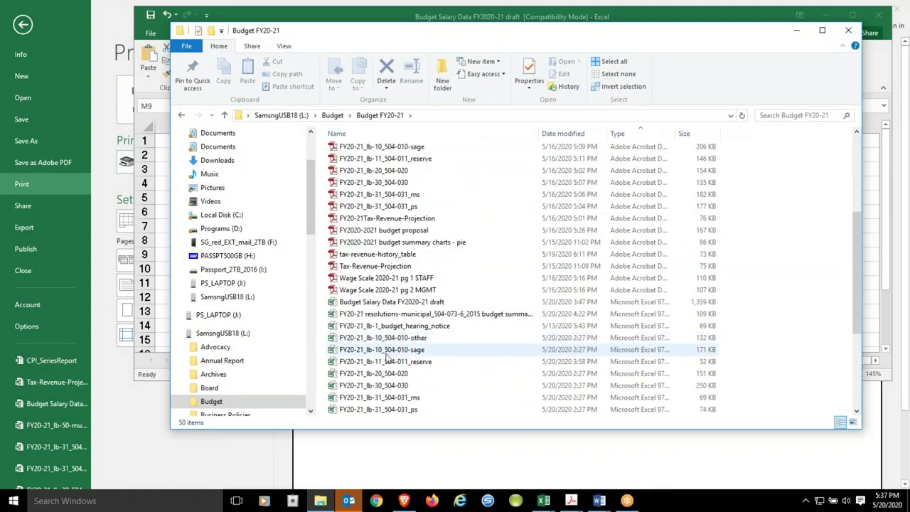
{"action": "scroll", "coordinate": [390, 390], "scroll_direction": "down", "scroll_amount": 2}
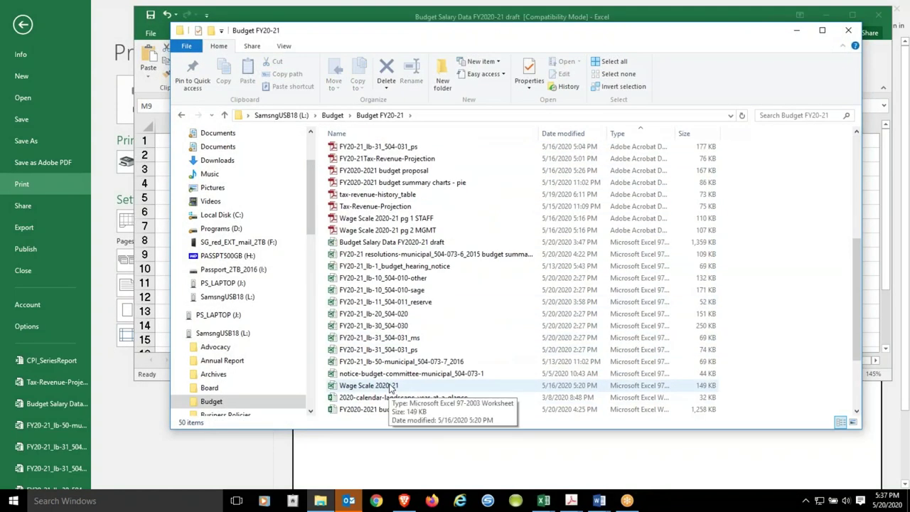
{"action": "double_click", "coordinate": [390, 386]}
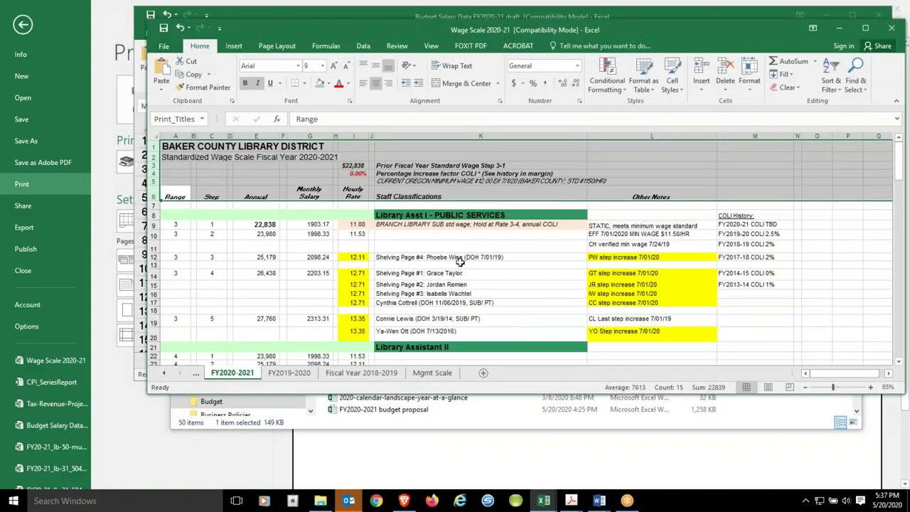
- Check the Wage Scale hourly-rate formulas in I10 and I12 alongside the Shelving Page entries
{"action": "mouse_move", "coordinate": [456, 32]}
{"action": "left_mouse_down"}
{"action": "mouse_move", "coordinate": [500, 25]}
{"action": "mouse_move", "coordinate": [445, 20]}
{"action": "left_mouse_up"}
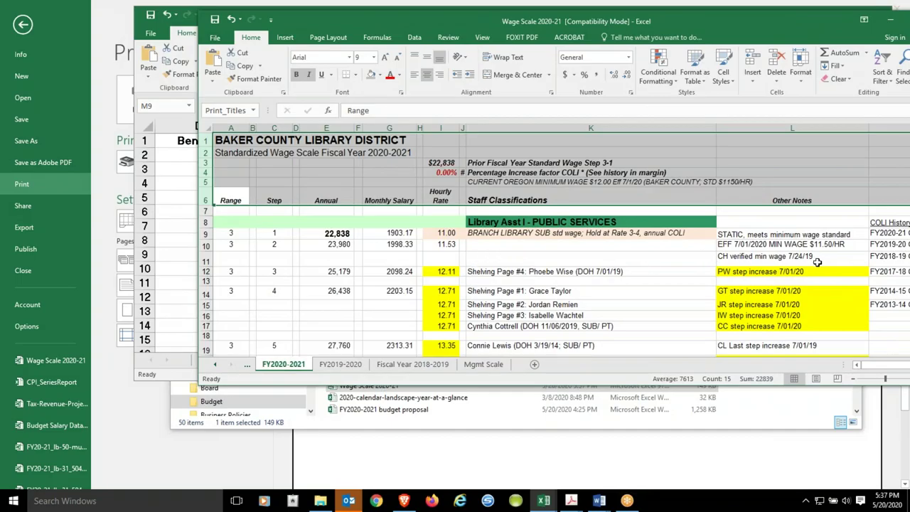
{"action": "left_click", "coordinate": [589, 304]}
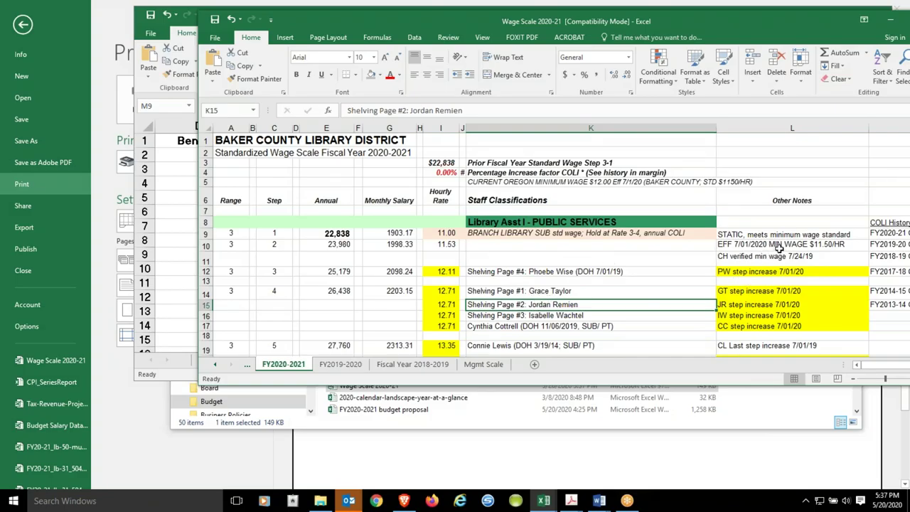
{"action": "scroll", "coordinate": [455, 270], "scroll_direction": "up", "scroll_amount": 2}
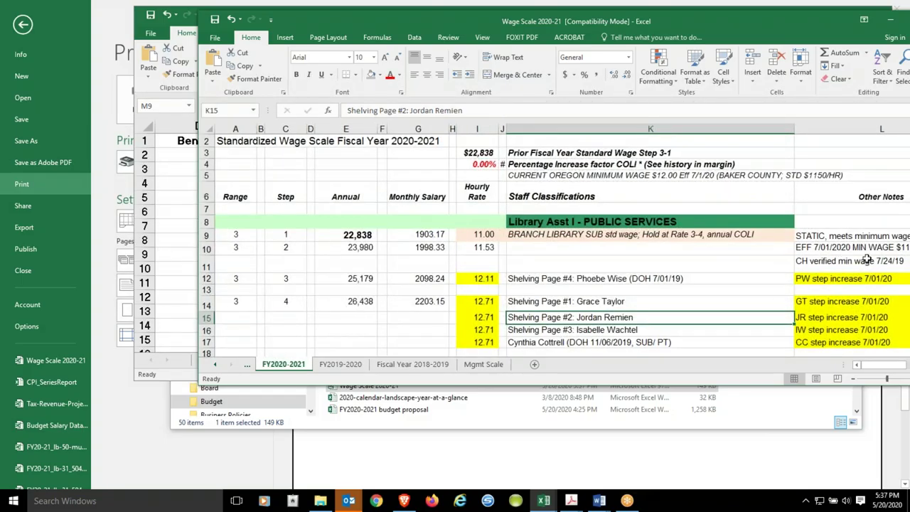
{"action": "left_click", "coordinate": [484, 246]}
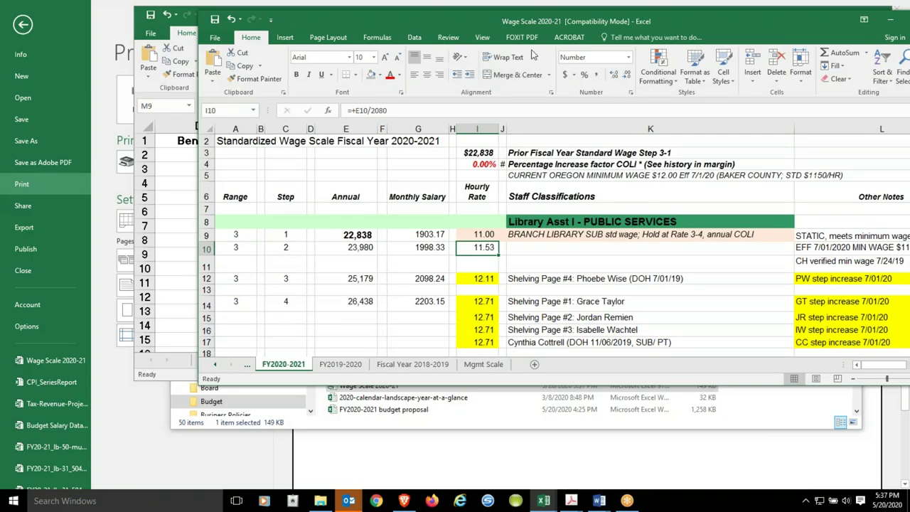
{"action": "left_click", "coordinate": [478, 277]}
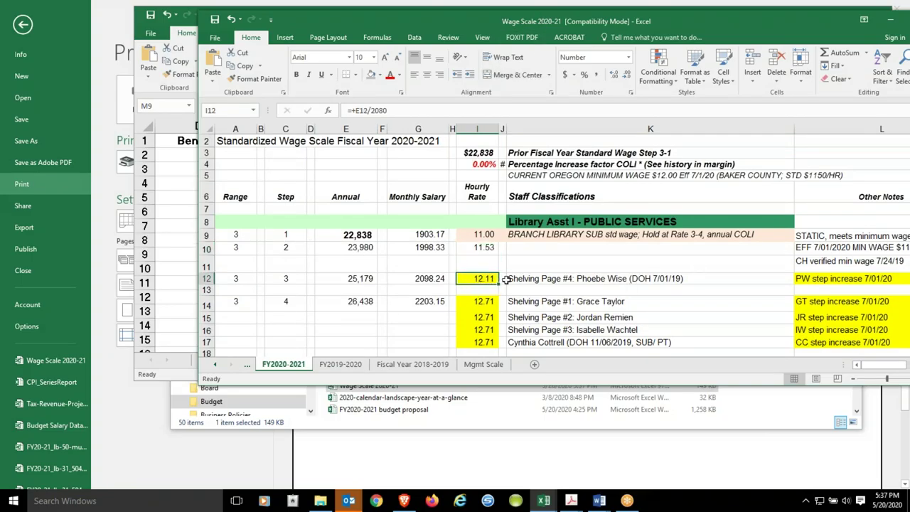
{"action": "left_click", "coordinate": [598, 283]}
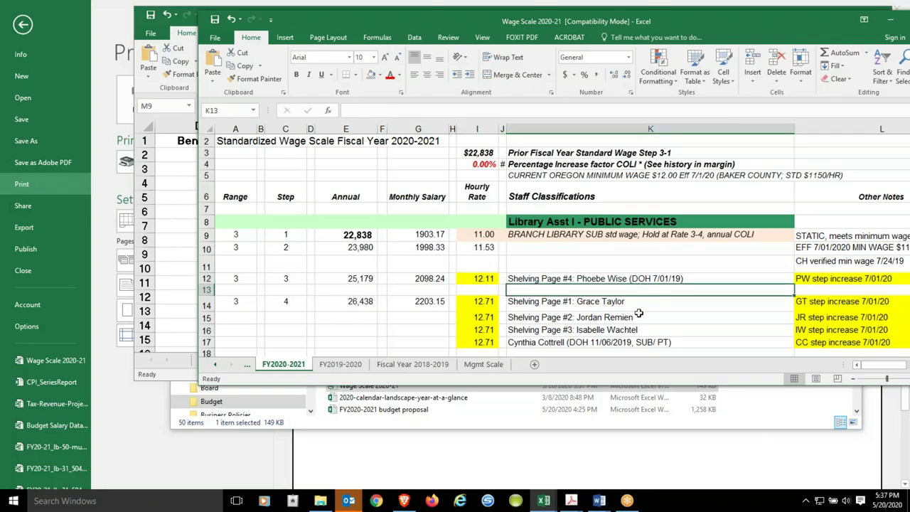
{"action": "left_click", "coordinate": [482, 279]}
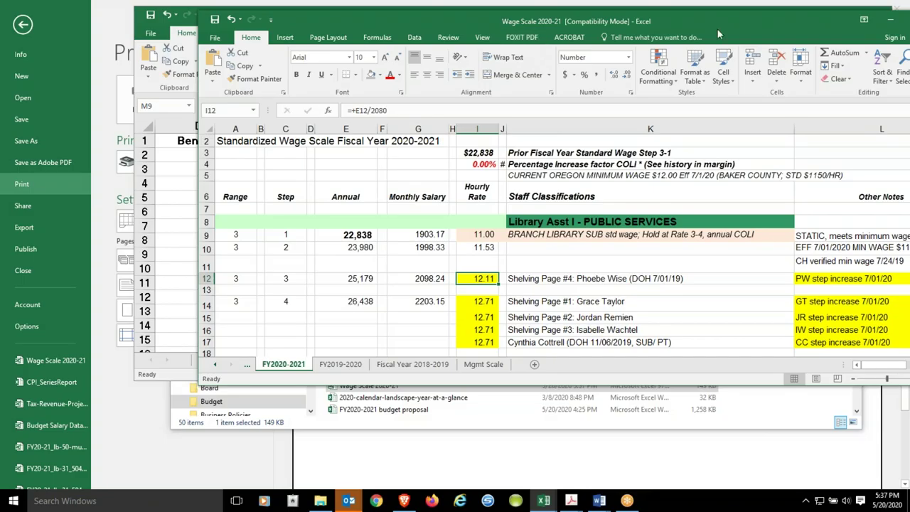
- Scroll down the wage scale, then minimize it to return to Budget Salary Data's COLA options
{"action": "left_click_drag", "start_coordinate": [732, 22], "coordinate": [729, 45]}
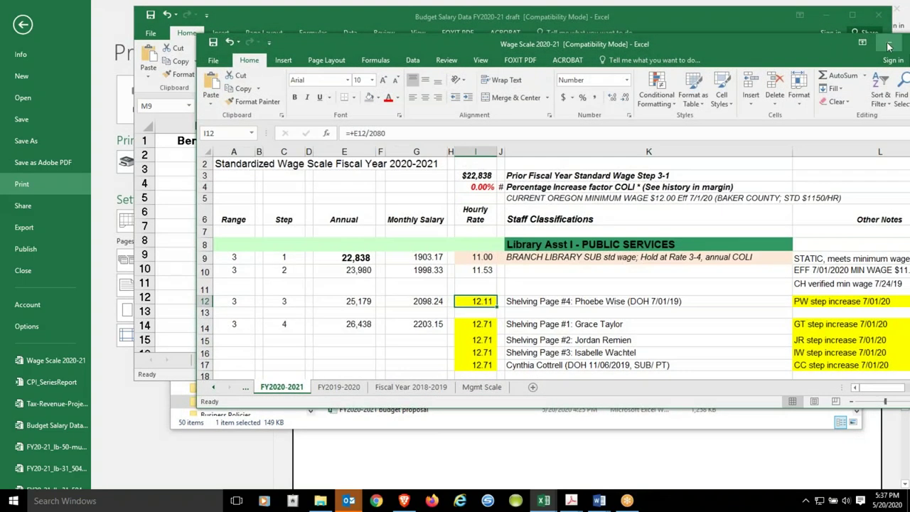
{"action": "scroll", "coordinate": [511, 274], "scroll_direction": "down", "scroll_amount": 3}
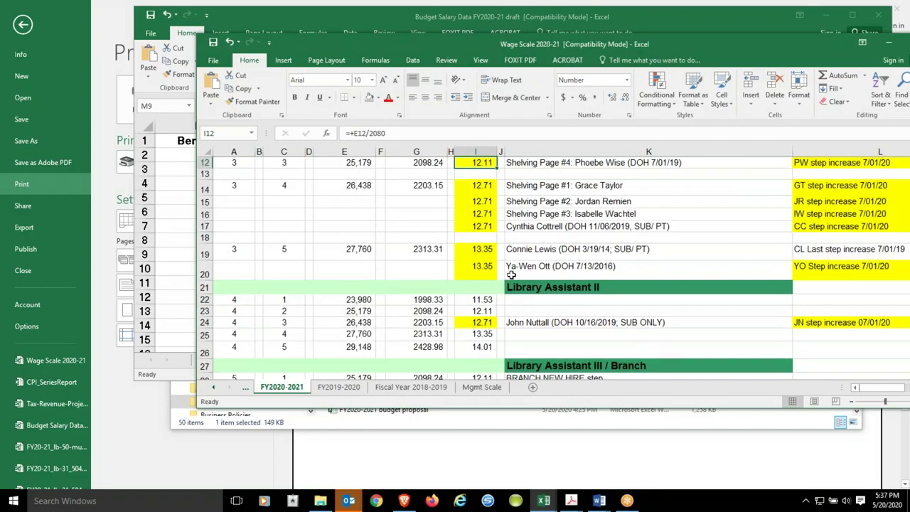
{"action": "scroll", "coordinate": [511, 275], "scroll_direction": "down", "scroll_amount": 2}
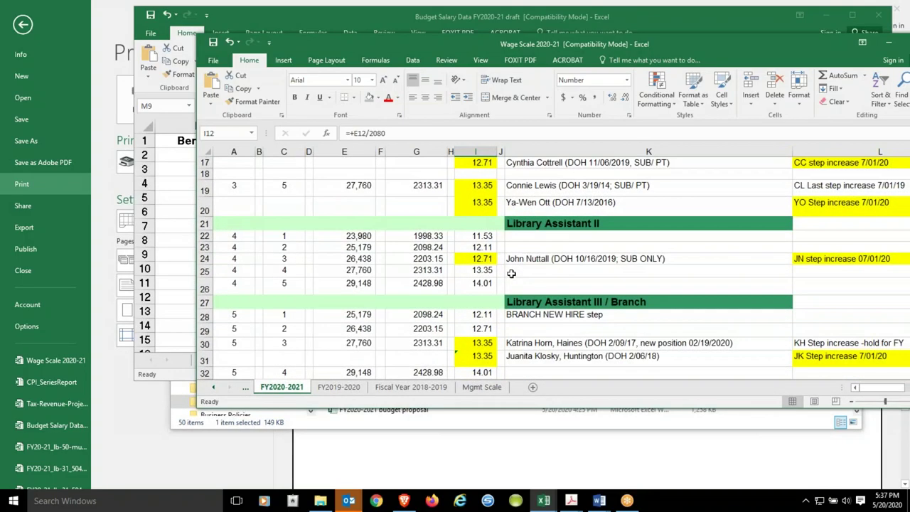
{"action": "scroll", "coordinate": [511, 273], "scroll_direction": "down", "scroll_amount": 2}
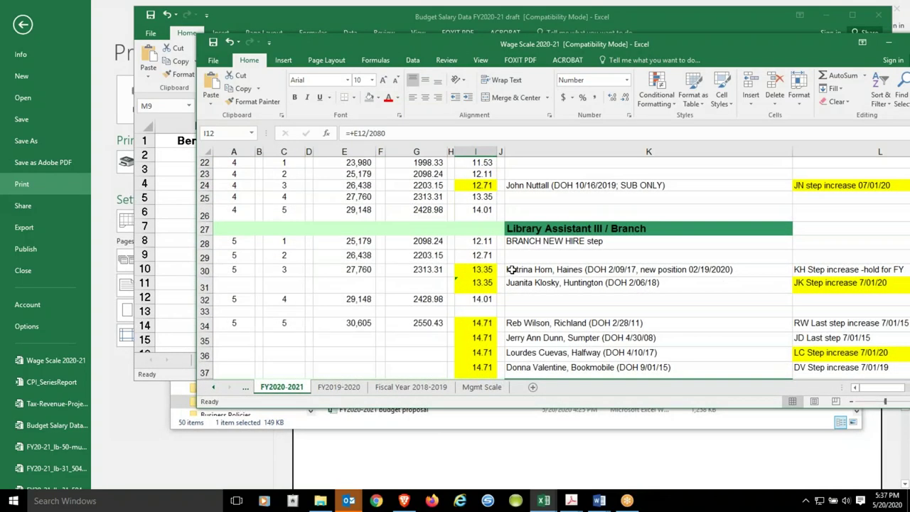
{"action": "left_click", "coordinate": [889, 42]}
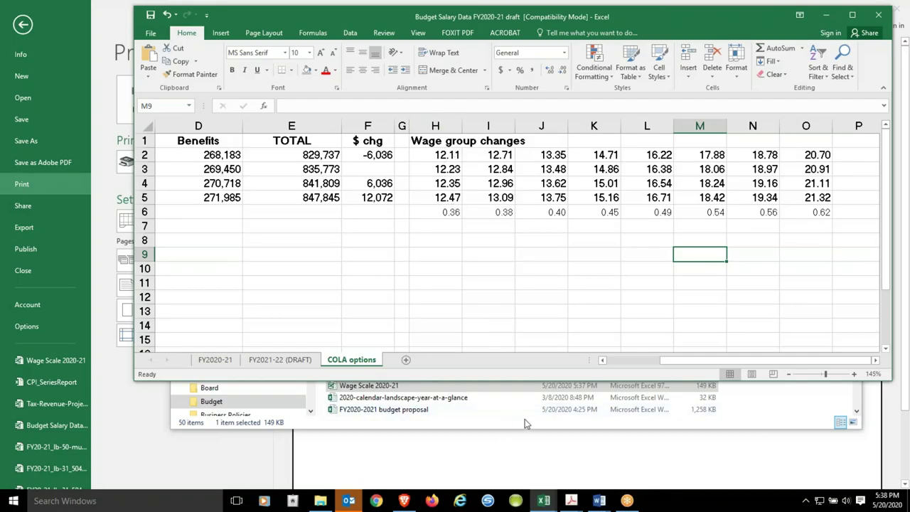
- Bring the Budget Salary Data workbook forward and show its FY2020-21 sheet
{"action": "mouse_move", "coordinate": [545, 501]}
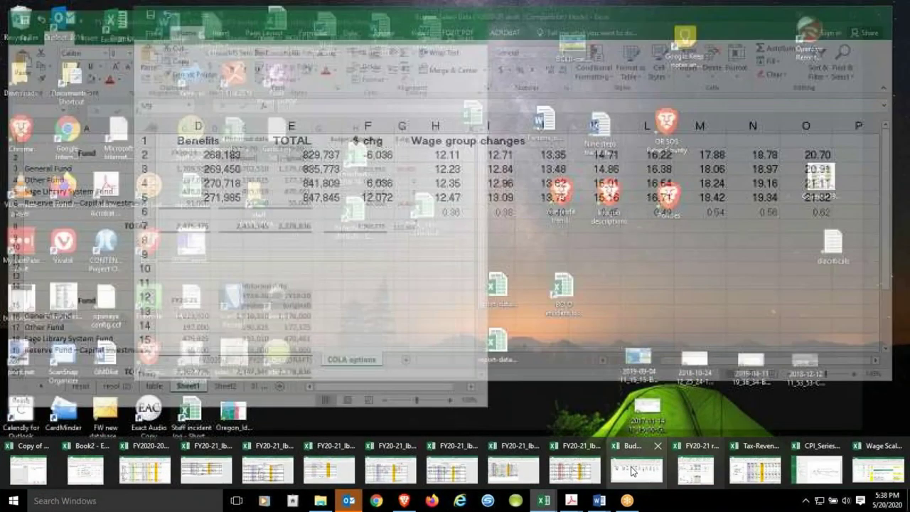
{"action": "left_click", "coordinate": [638, 441]}
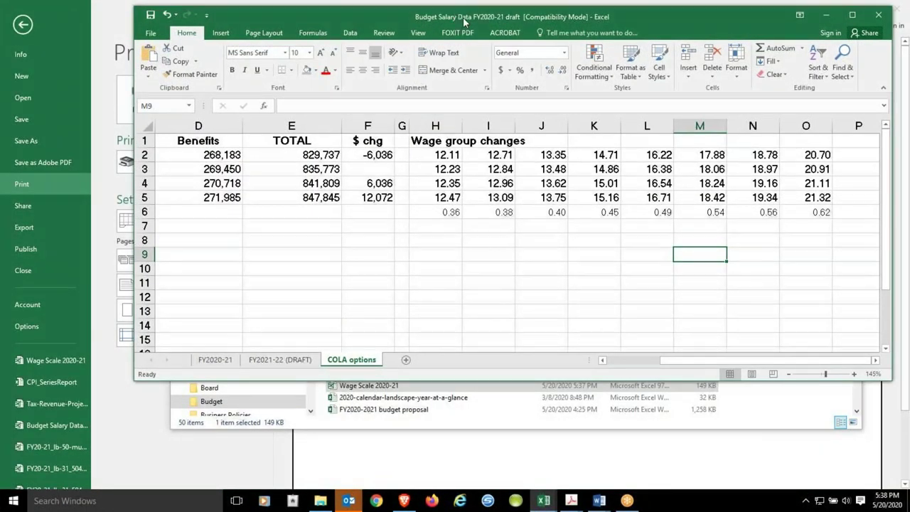
{"action": "left_click_drag", "start_coordinate": [484, 23], "coordinate": [539, 29]}
{"action": "left_click", "coordinate": [270, 366]}
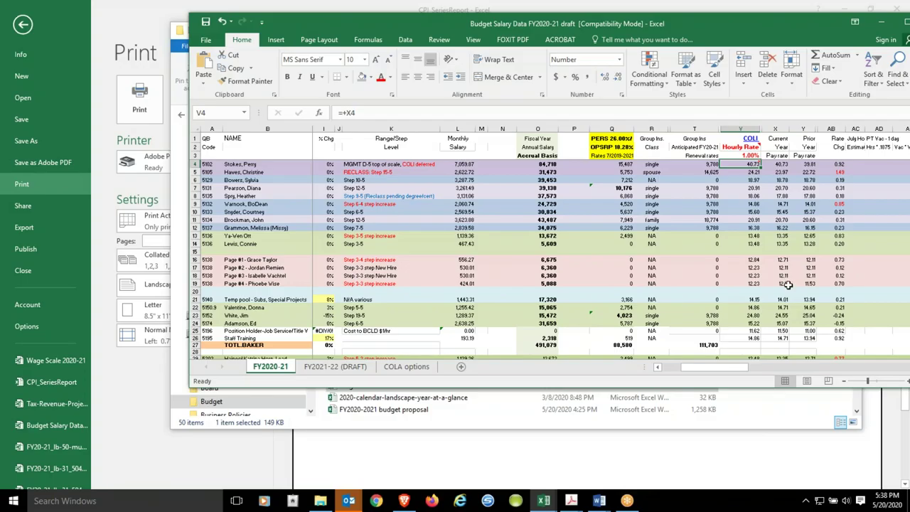
- Scroll across to the COLI and pay-rate columns V–Y, then minimize the workbook
{"action": "scroll", "coordinate": [787, 285], "scroll_direction": "up", "scroll_amount": 2}
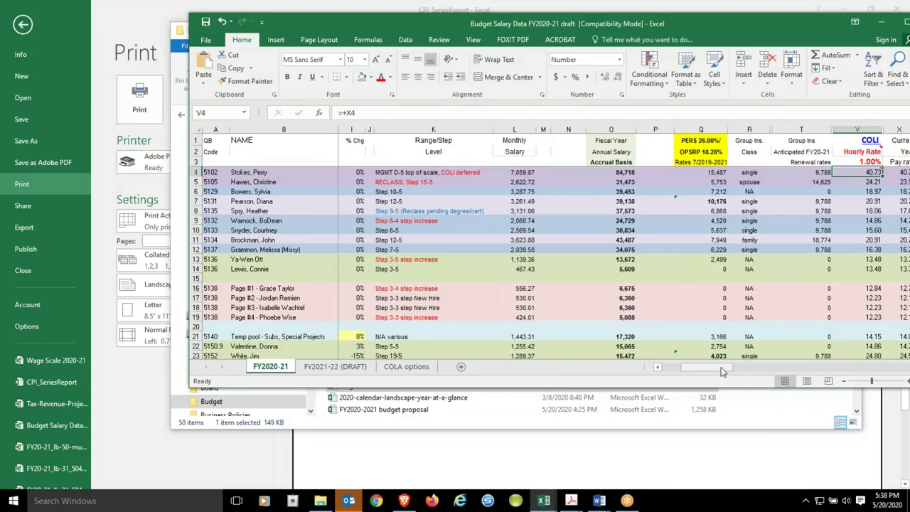
{"action": "left_click_drag", "start_coordinate": [726, 369], "coordinate": [741, 367]}
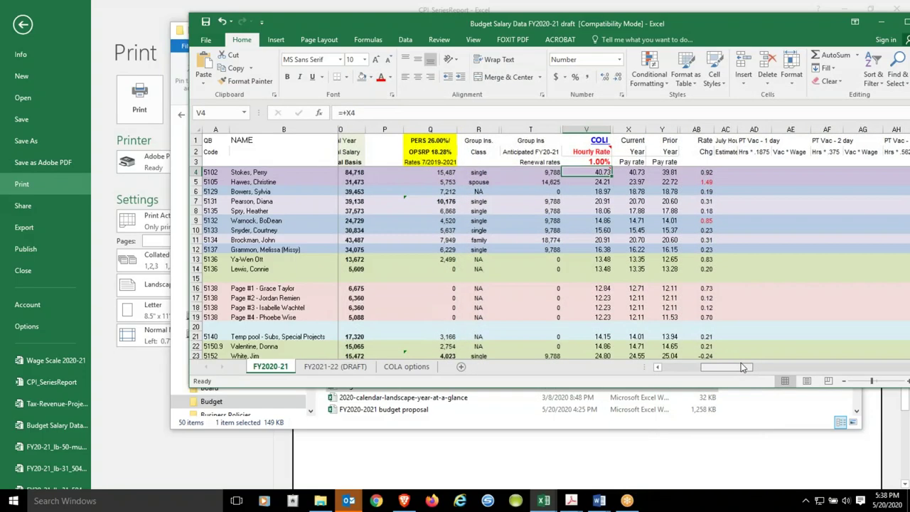
{"action": "left_click_drag", "start_coordinate": [741, 364], "coordinate": [724, 364]}
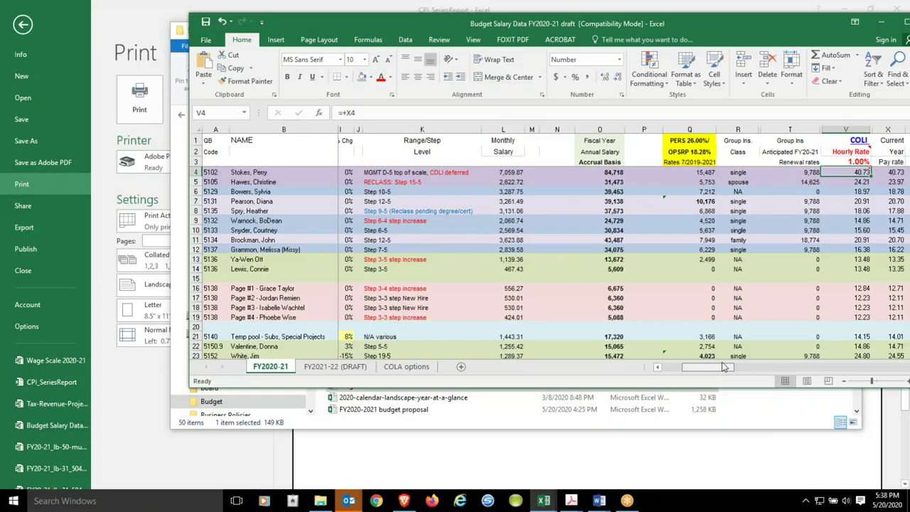
{"action": "left_click_drag", "start_coordinate": [723, 366], "coordinate": [730, 365]}
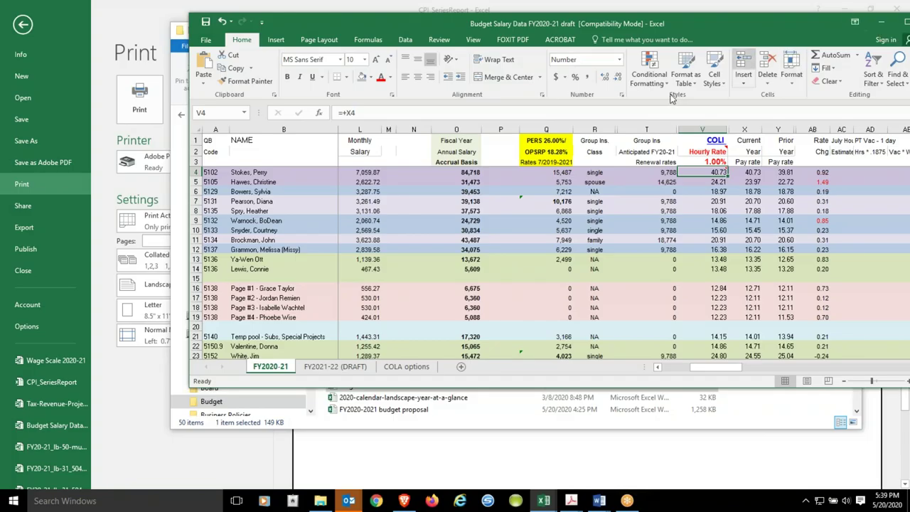
{"action": "left_click", "coordinate": [882, 27]}
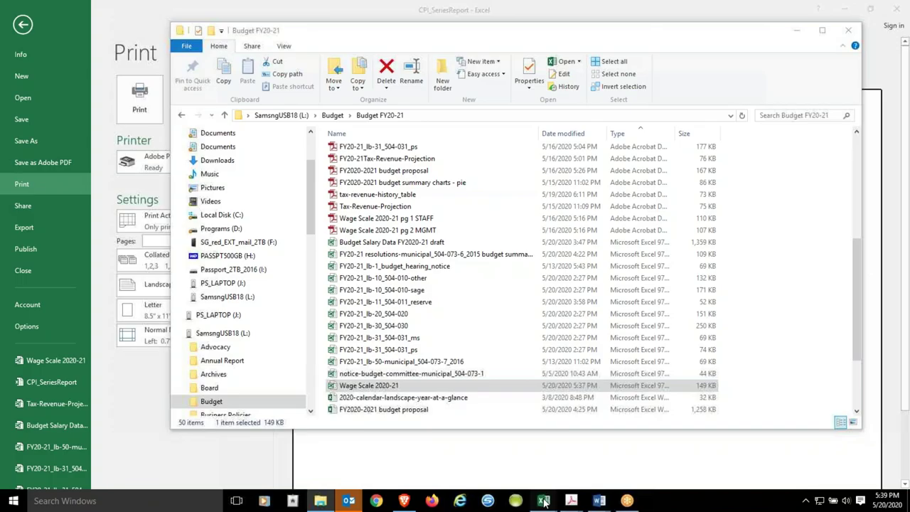
- Bring the Budget Salary Data workbook back and view its COLA options sheet
{"action": "mouse_move", "coordinate": [544, 501]}
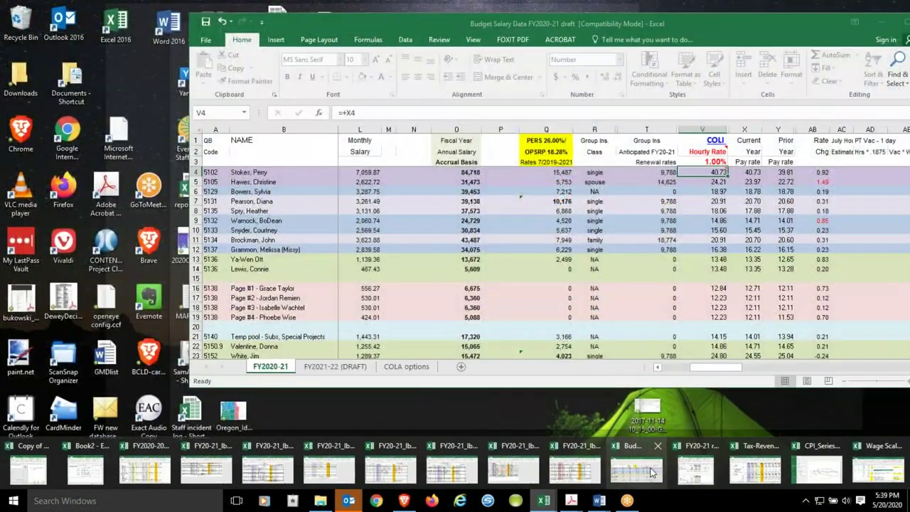
{"action": "left_click", "coordinate": [637, 466]}
{"action": "left_click", "coordinate": [397, 369]}
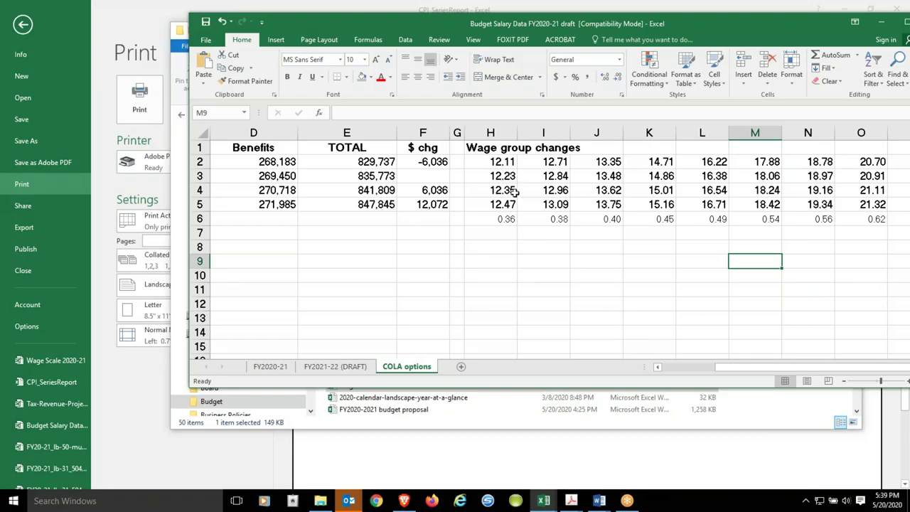
- Check wage group values 12.35 and 12.47 in H4–H5, then return to FY2020-21
{"action": "left_click", "coordinate": [513, 192]}
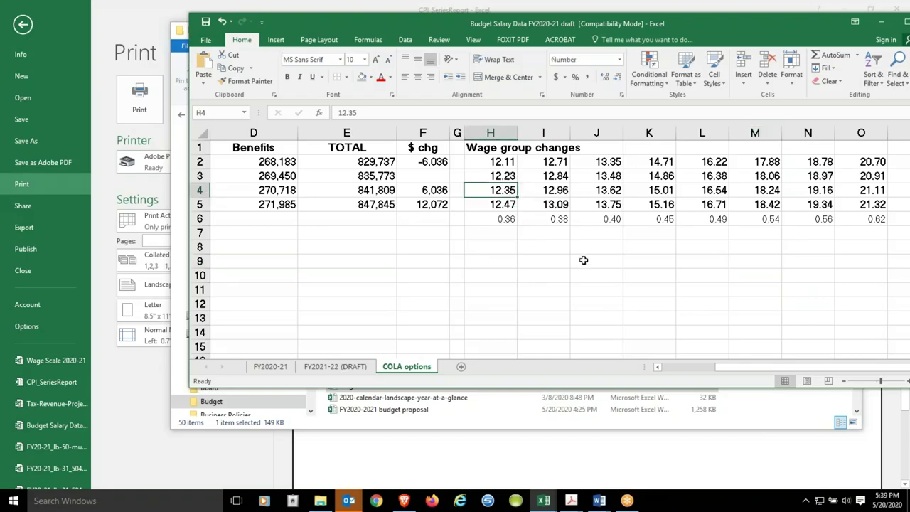
{"action": "left_click", "coordinate": [512, 205]}
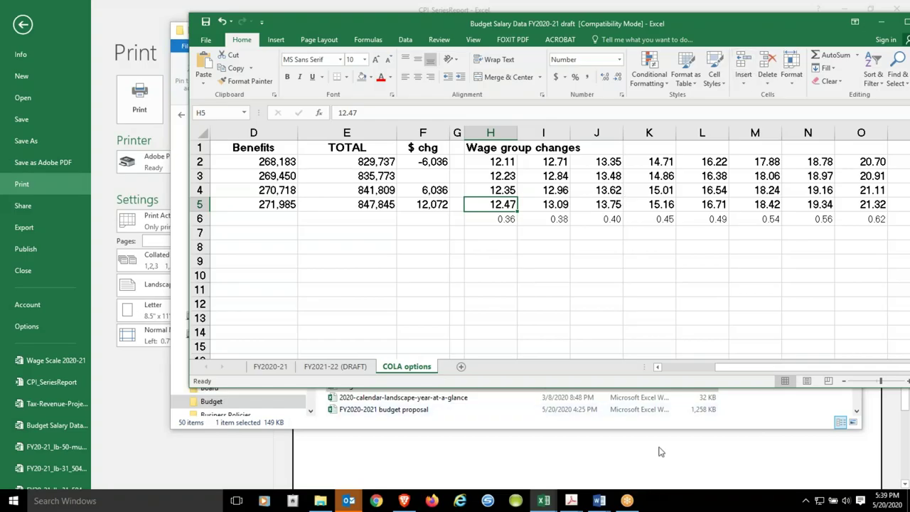
{"action": "left_click", "coordinate": [263, 365]}
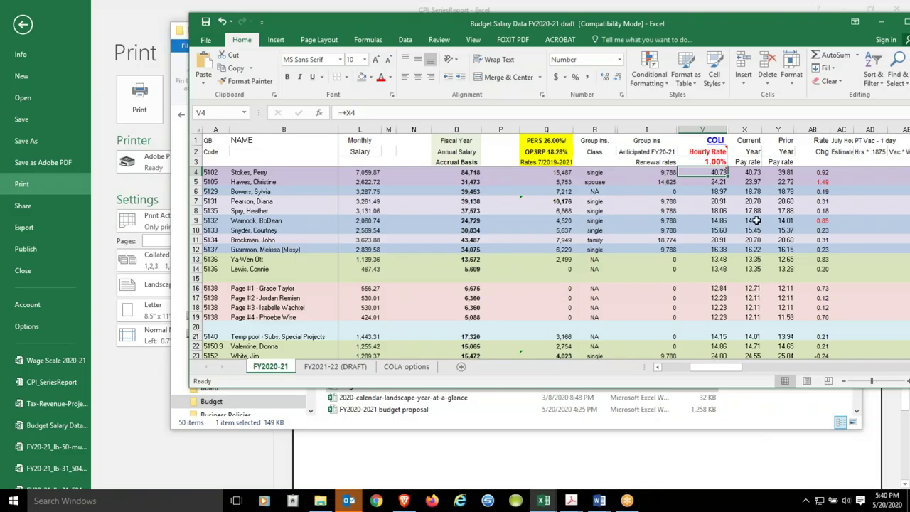
- Inspect the Wage Scale link formula in X9 and select the COLI hourly rate column
{"action": "left_click", "coordinate": [754, 220]}
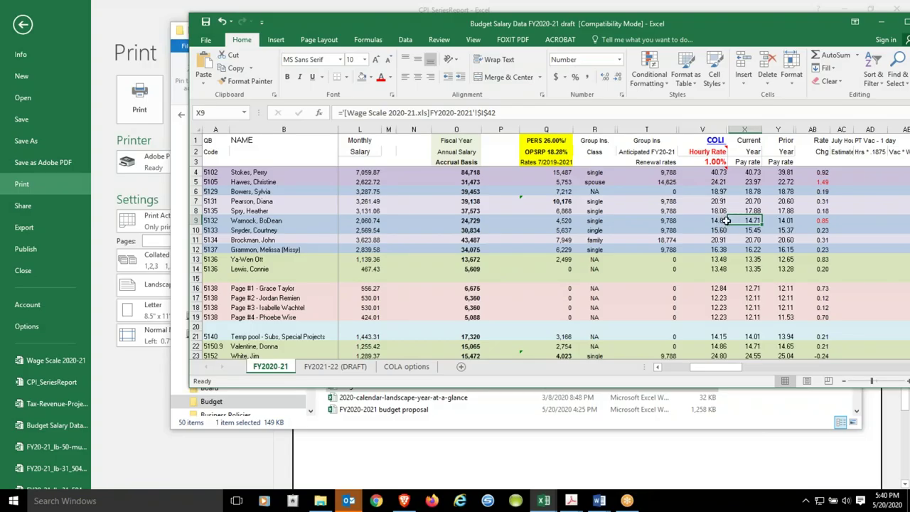
{"action": "scroll", "coordinate": [727, 220], "scroll_direction": "up", "scroll_amount": 1}
{"action": "left_click", "coordinate": [797, 131]}
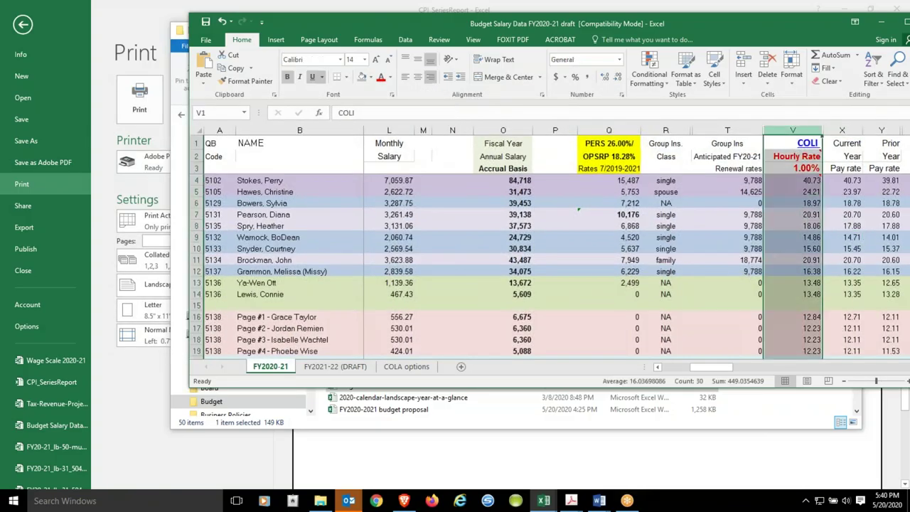
{"action": "left_click_drag", "start_coordinate": [715, 367], "coordinate": [732, 350]}
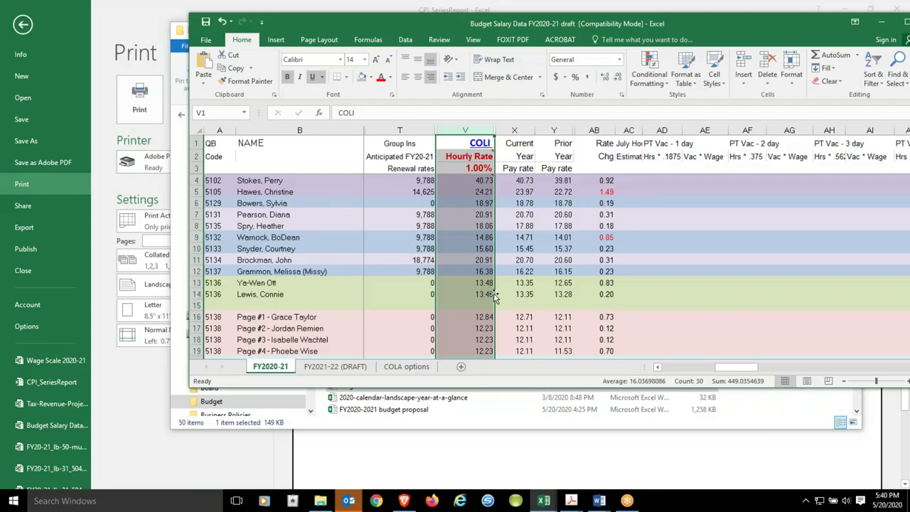
- Review the current-year pay rate column, checking cells X14 and X5–X7
{"action": "left_click", "coordinate": [526, 294]}
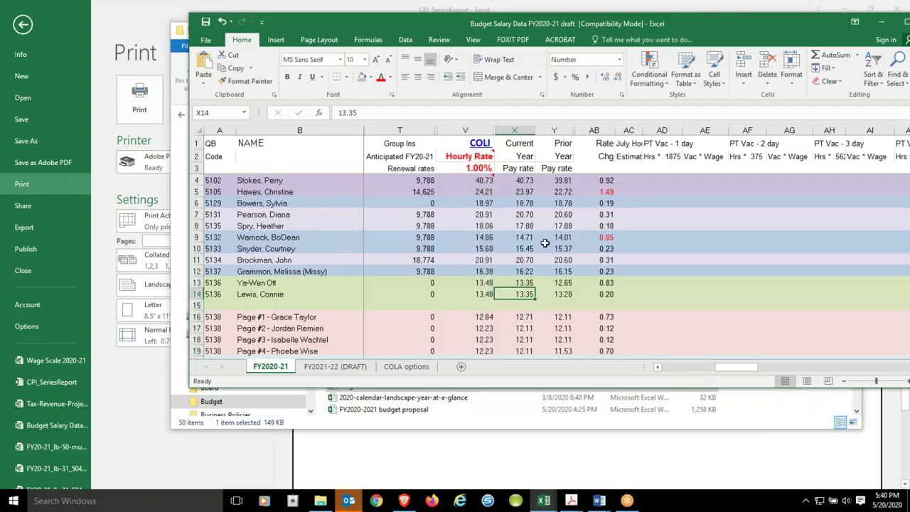
{"action": "left_click", "coordinate": [525, 130]}
{"action": "scroll", "coordinate": [530, 263], "scroll_direction": "up", "scroll_amount": 1, "text": "ctrl"}
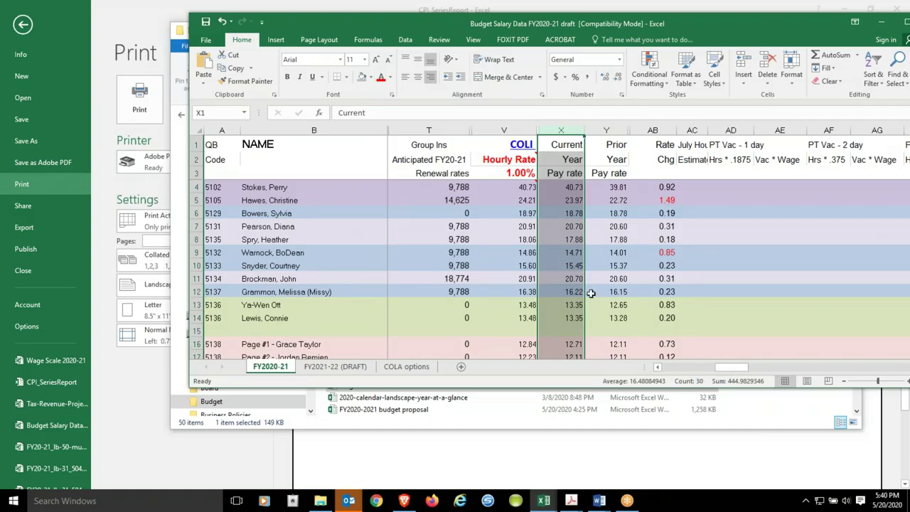
{"action": "left_click", "coordinate": [576, 200]}
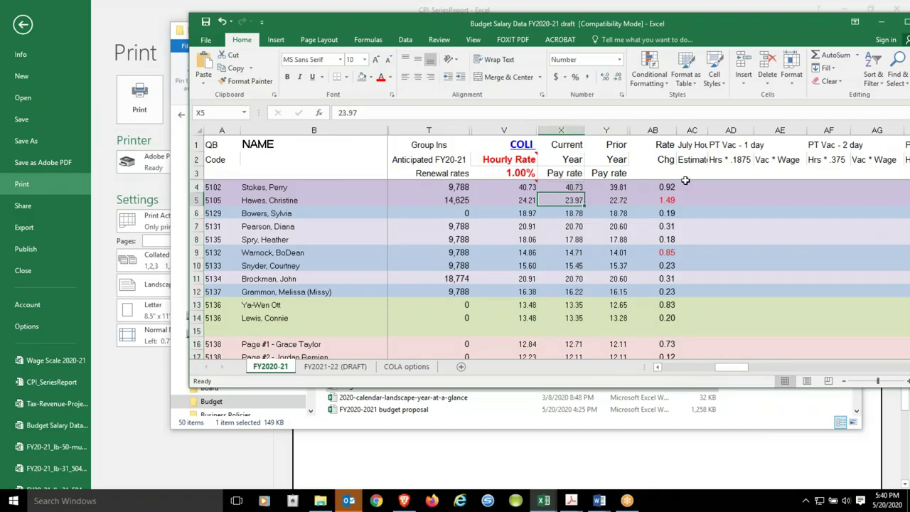
{"action": "left_click", "coordinate": [580, 212]}
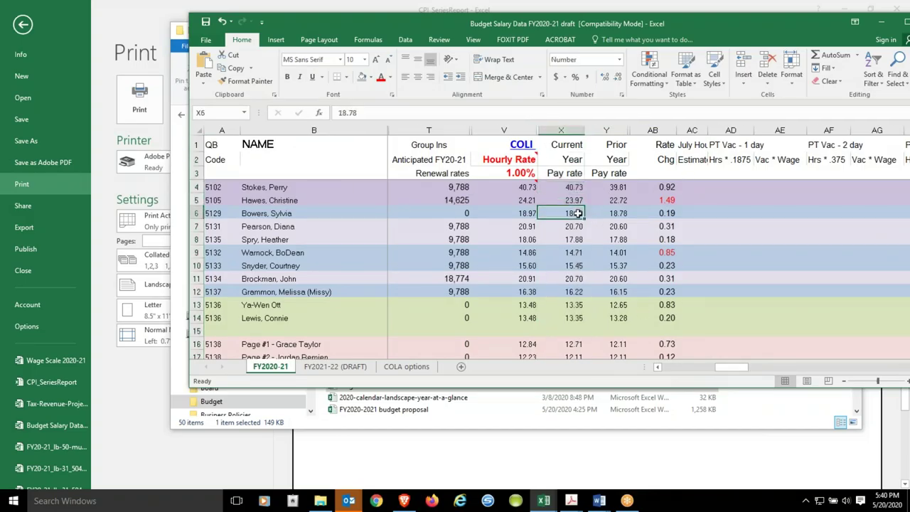
{"action": "left_click", "coordinate": [581, 226]}
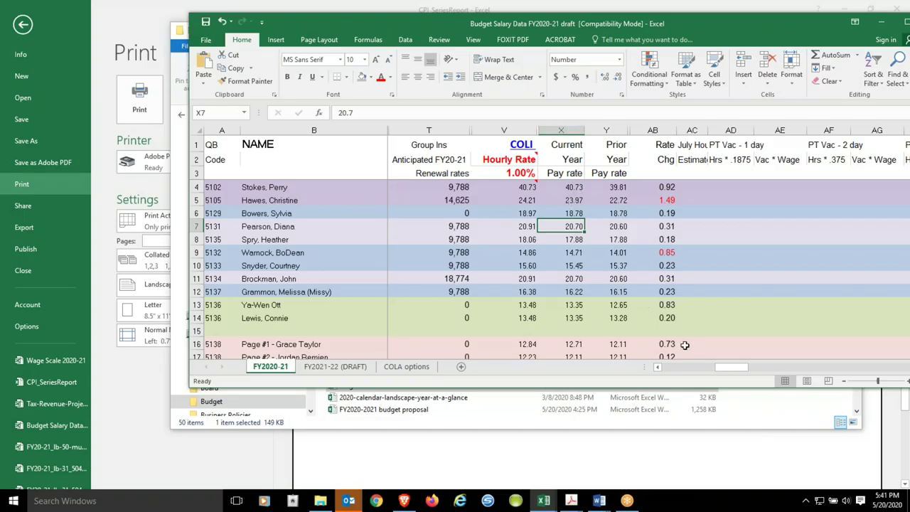
{"action": "scroll", "coordinate": [737, 367], "scroll_direction": "right", "scroll_amount": 2}
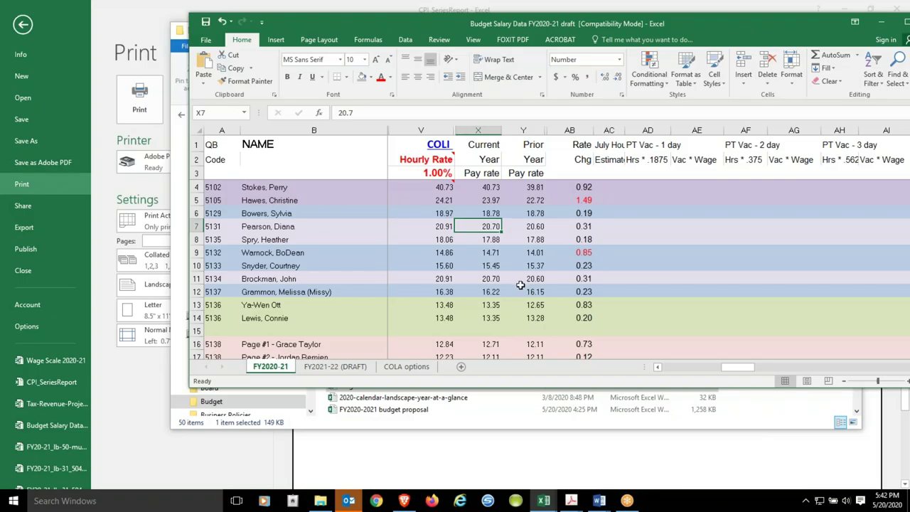
- Scroll the FY2020-21 sheet down to Staff Training and back up, then shift the window left
{"action": "scroll", "coordinate": [521, 285], "scroll_direction": "down", "scroll_amount": 2}
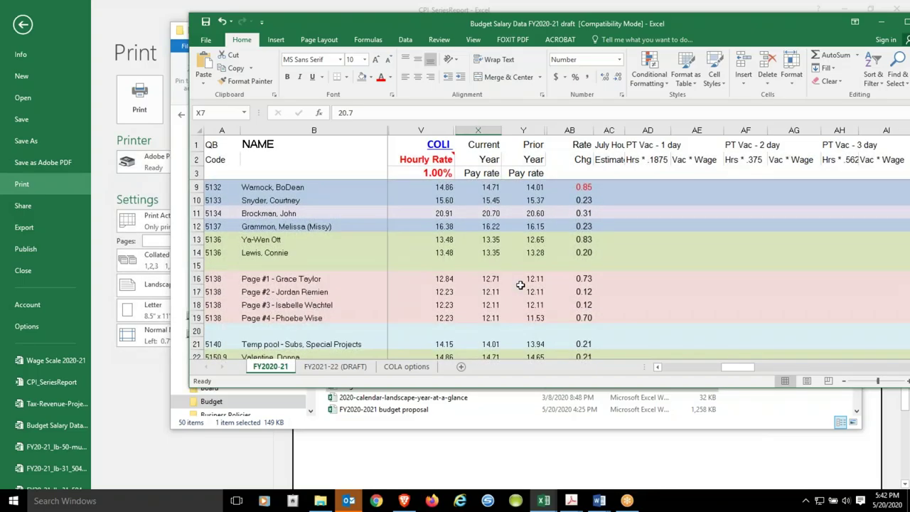
{"action": "scroll", "coordinate": [521, 285], "scroll_direction": "down", "scroll_amount": 2}
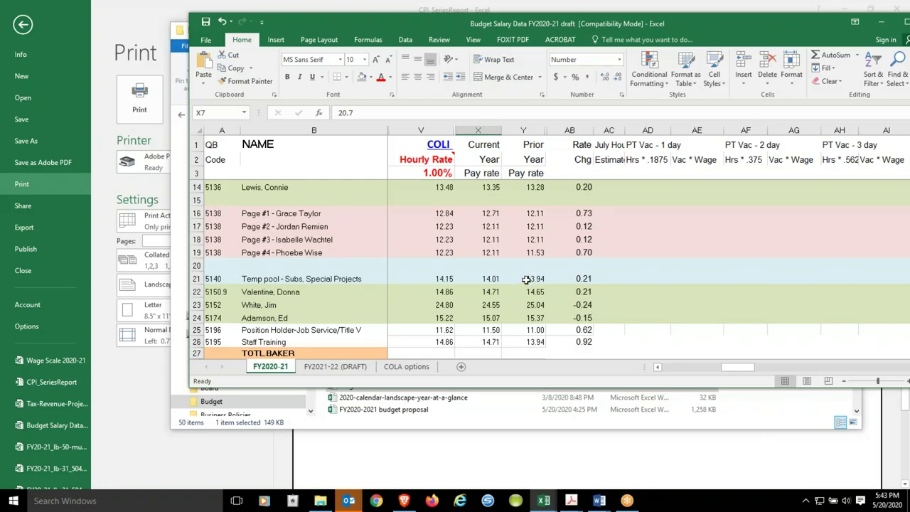
{"action": "scroll", "coordinate": [491, 266], "scroll_direction": "up", "scroll_amount": 2}
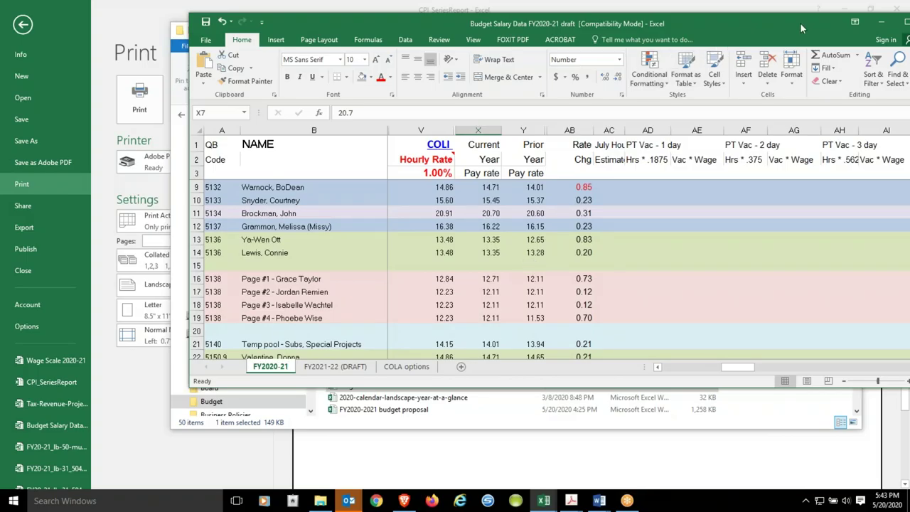
{"action": "left_click_drag", "start_coordinate": [800, 22], "coordinate": [753, 31]}
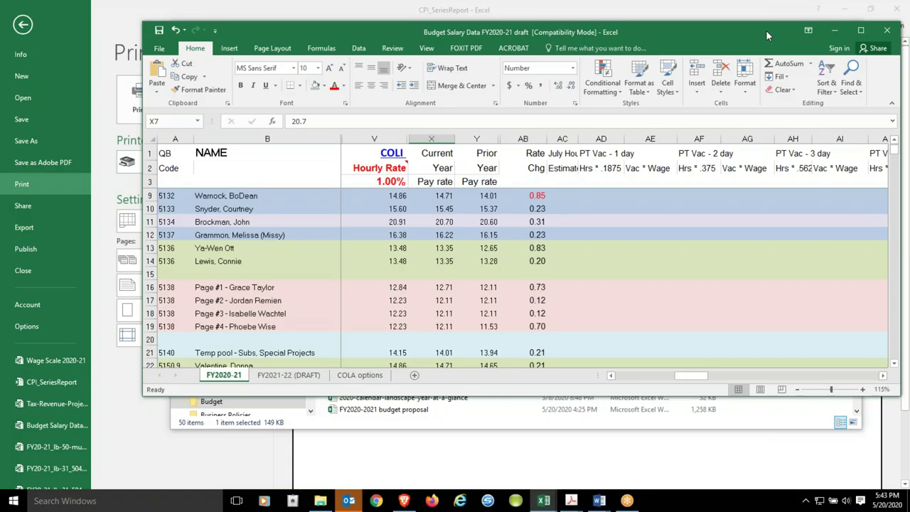
- Lower the Excel window to reveal the Budget FY20-21 folder, then nudge it back up
{"action": "left_click_drag", "start_coordinate": [766, 30], "coordinate": [760, 112]}
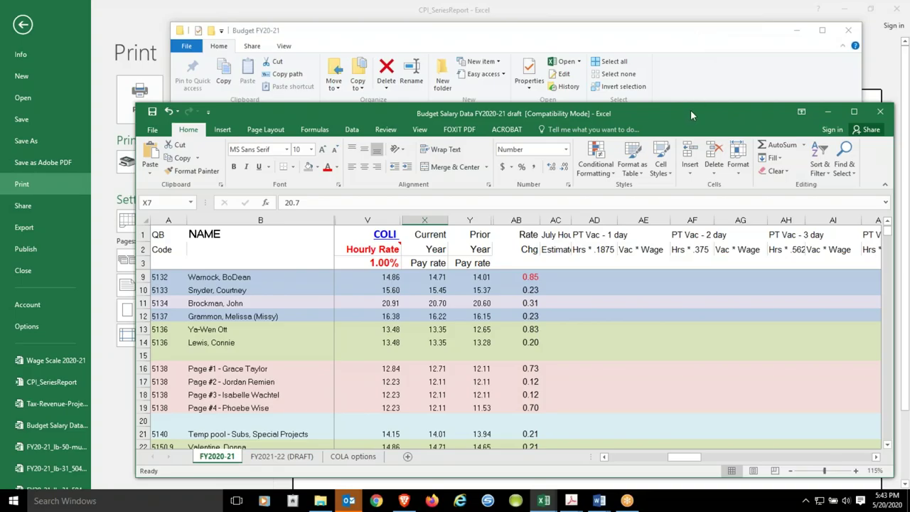
{"action": "left_click_drag", "start_coordinate": [692, 114], "coordinate": [693, 105]}
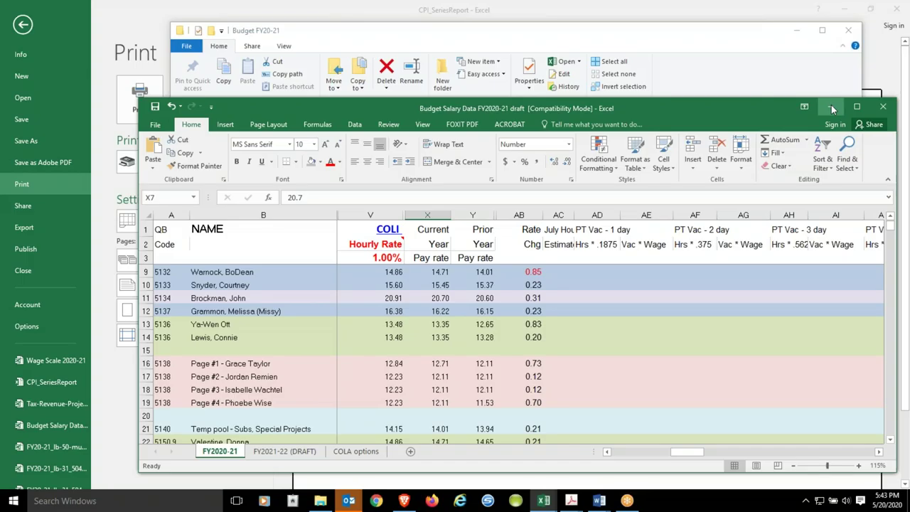
- Change the COLI rate in V3 from 1.00% to 2.00%
{"action": "left_click", "coordinate": [390, 257]}
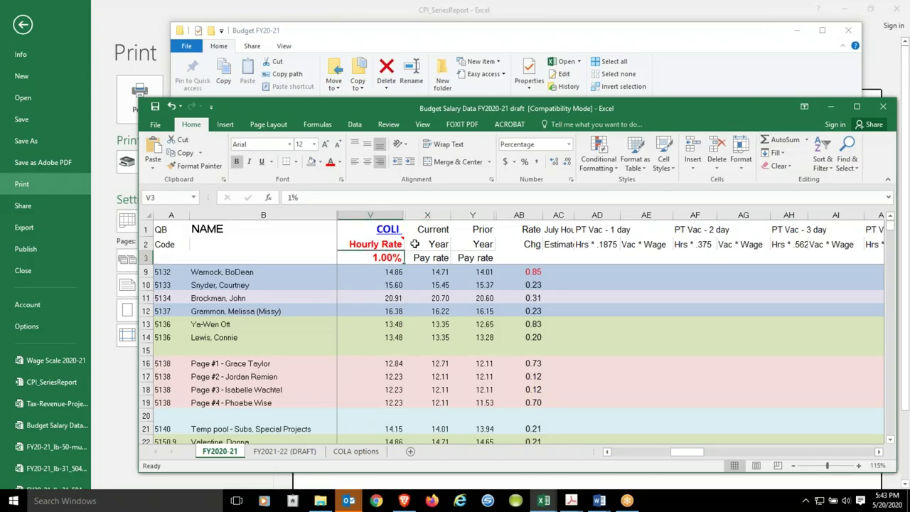
{"action": "type", "text": "2"}
{"action": "key", "text": "Return"}
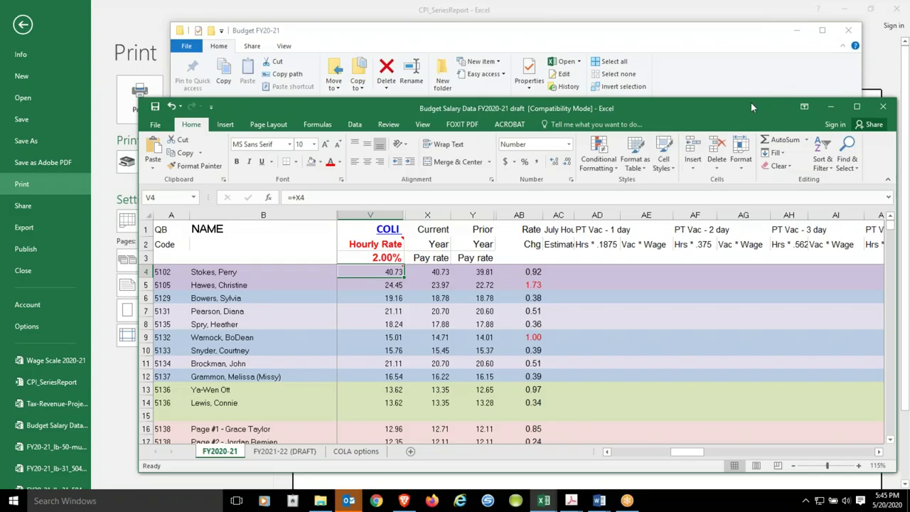
- Shrink the salary workbook window, move it right beside the folder, and select cell V3
{"action": "mouse_move", "coordinate": [752, 103]}
{"action": "left_mouse_down"}
{"action": "mouse_move", "coordinate": [747, 89]}
{"action": "mouse_move", "coordinate": [743, 96]}
{"action": "left_mouse_up"}
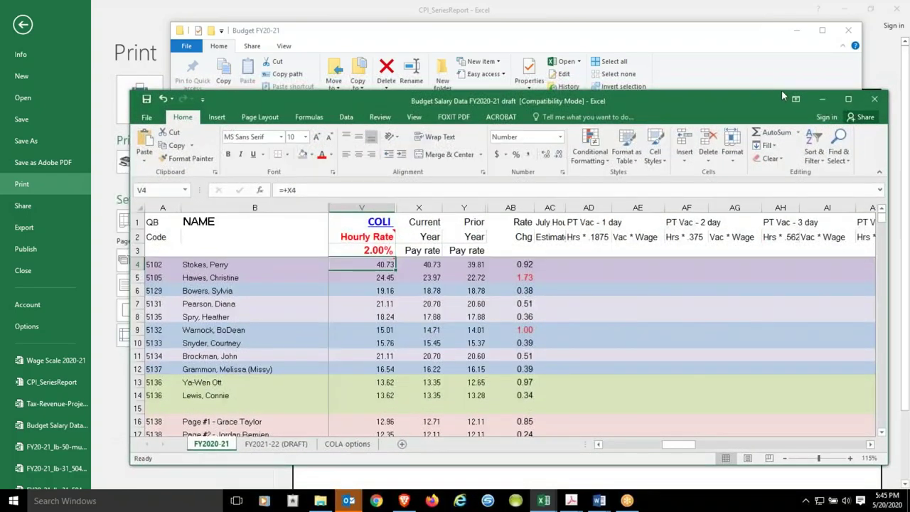
{"action": "left_click_drag", "start_coordinate": [887, 91], "coordinate": [667, 116]}
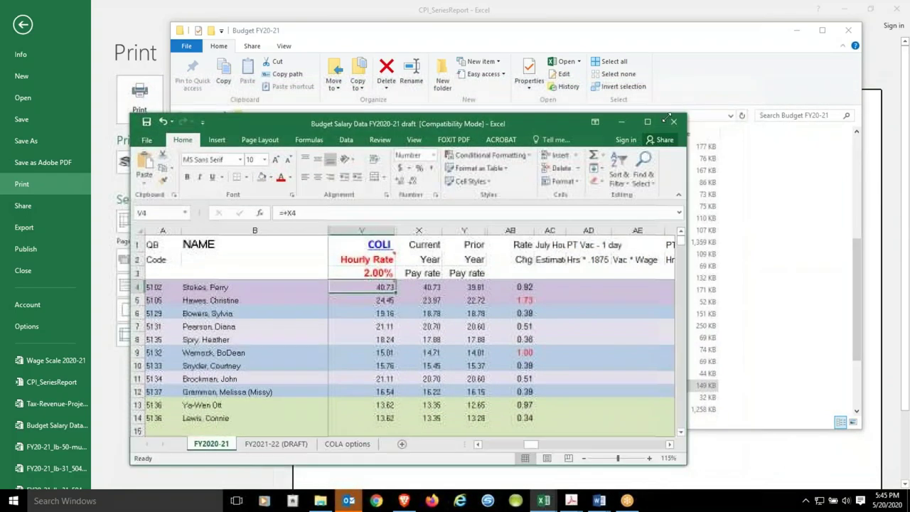
{"action": "left_click_drag", "start_coordinate": [544, 122], "coordinate": [747, 138]}
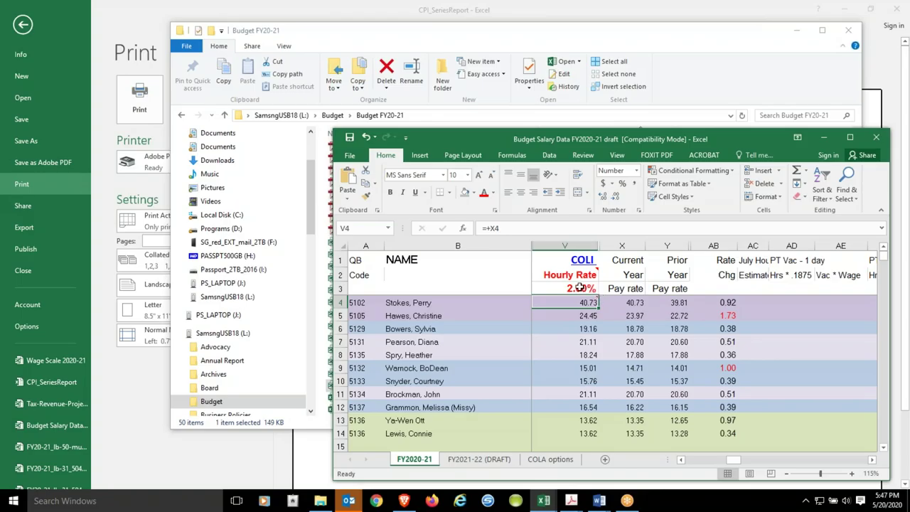
{"action": "left_click", "coordinate": [583, 288]}
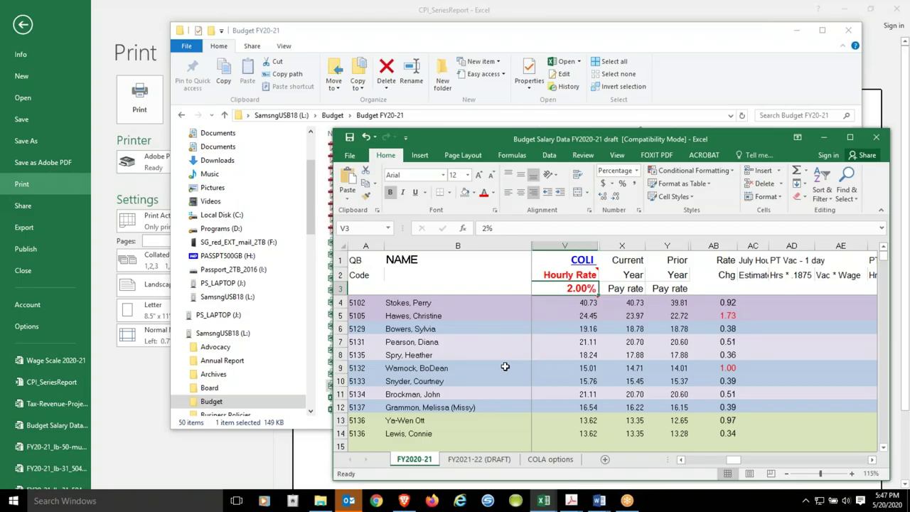
- Set the COLI rate in V3 back to 1% and switch to the COLA options sheet
{"action": "type", "text": "1"}
{"action": "key", "text": "Return"}
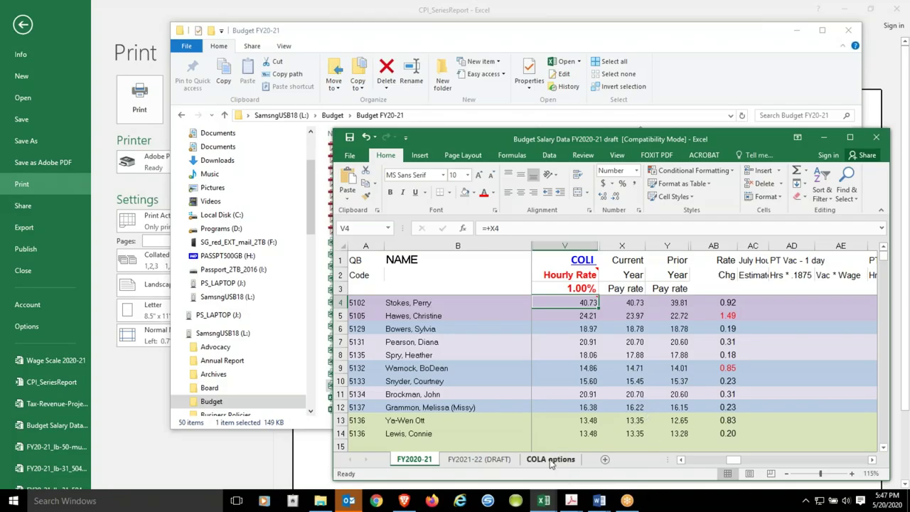
{"action": "left_click", "coordinate": [551, 460]}
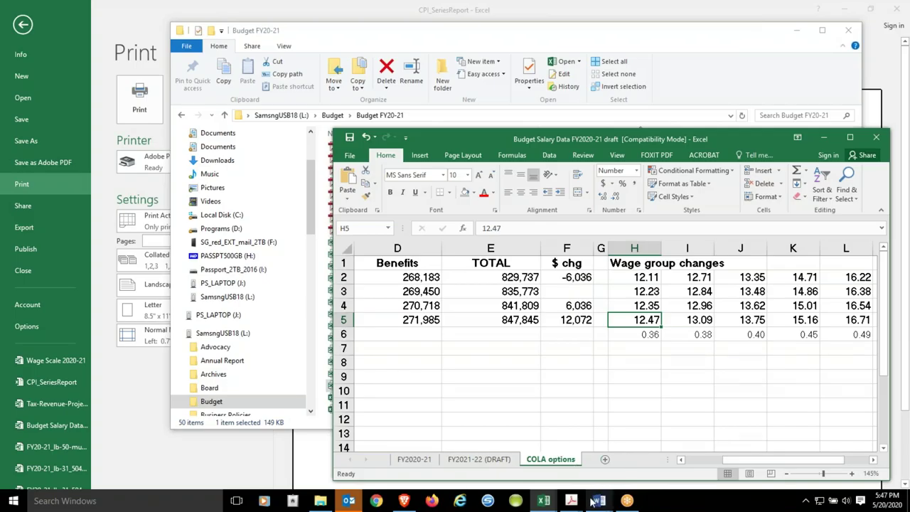
- Bring the CPI_SeriesReport workbook forward from the Excel taskbar previews
{"action": "left_click", "coordinate": [544, 501]}
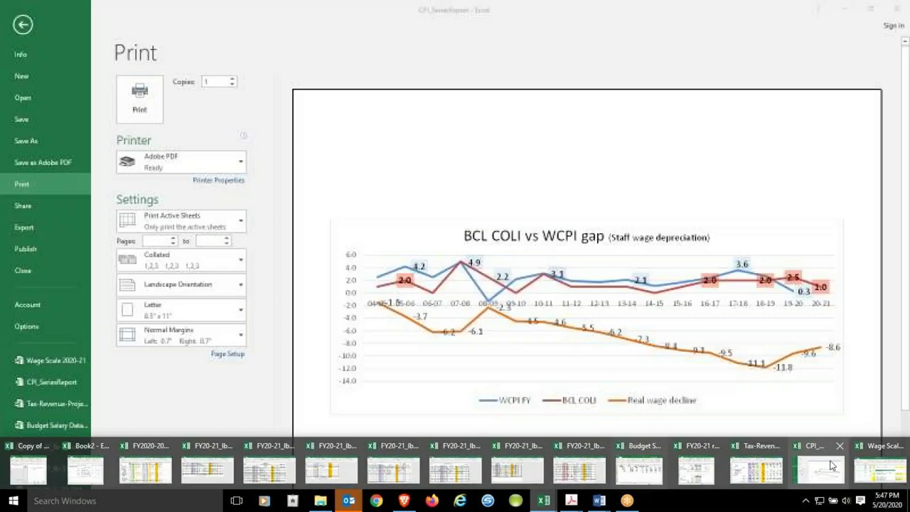
{"action": "left_click", "coordinate": [825, 468]}
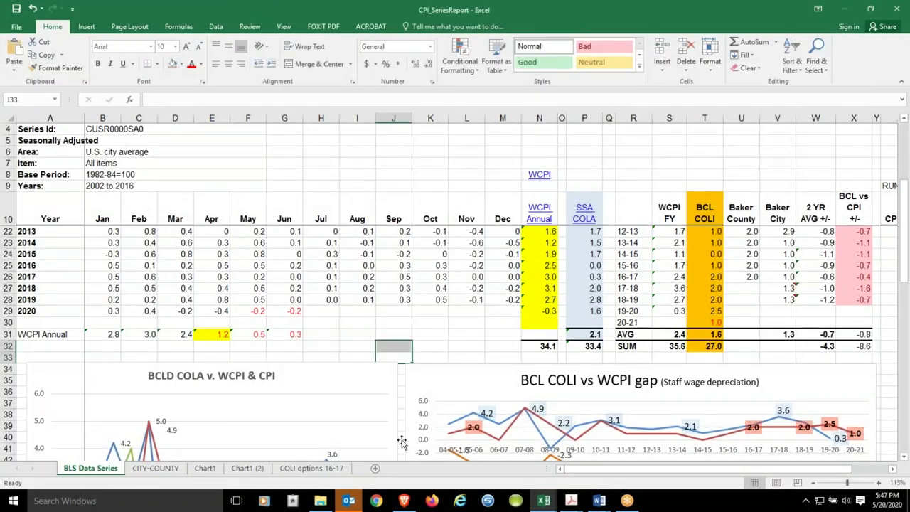
- Bring the FY20-21_lb-31 Materials & Services workbook forward, then preview the other open budget workbooks
{"action": "mouse_move", "coordinate": [600, 501]}
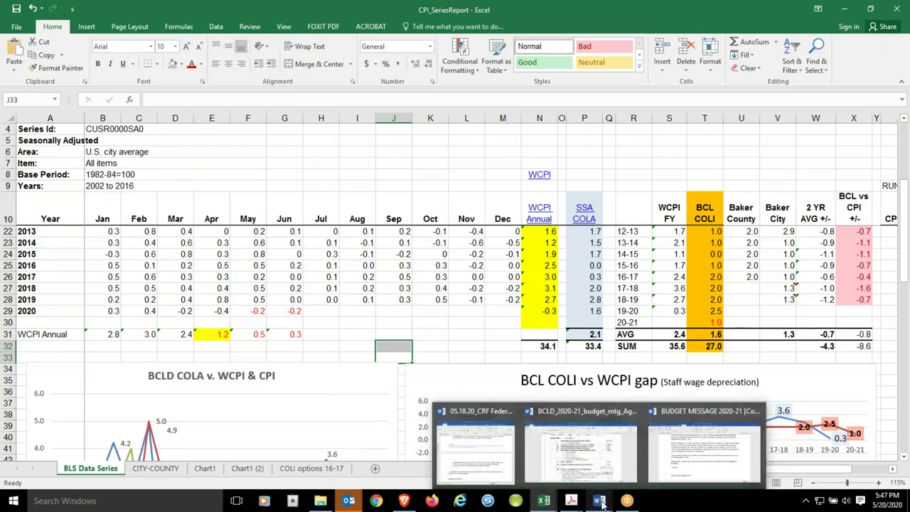
{"action": "mouse_move", "coordinate": [543, 501]}
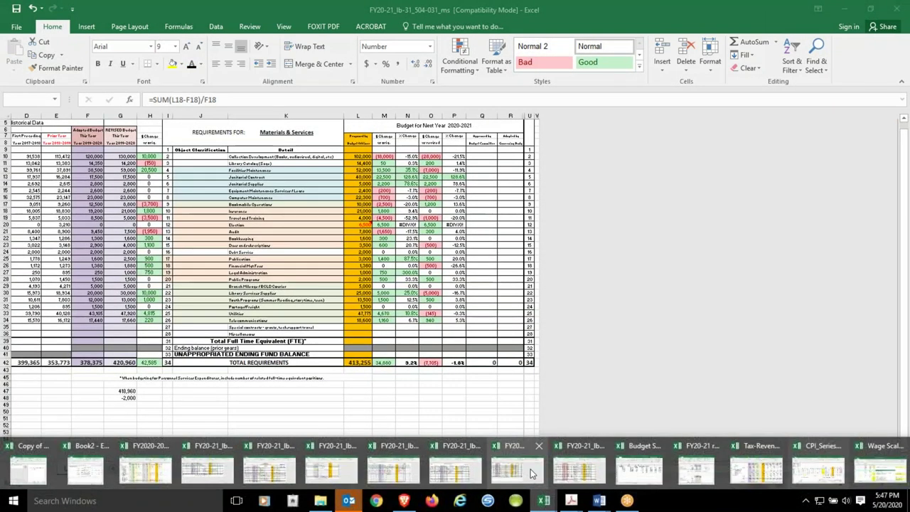
{"action": "left_click", "coordinate": [532, 474]}
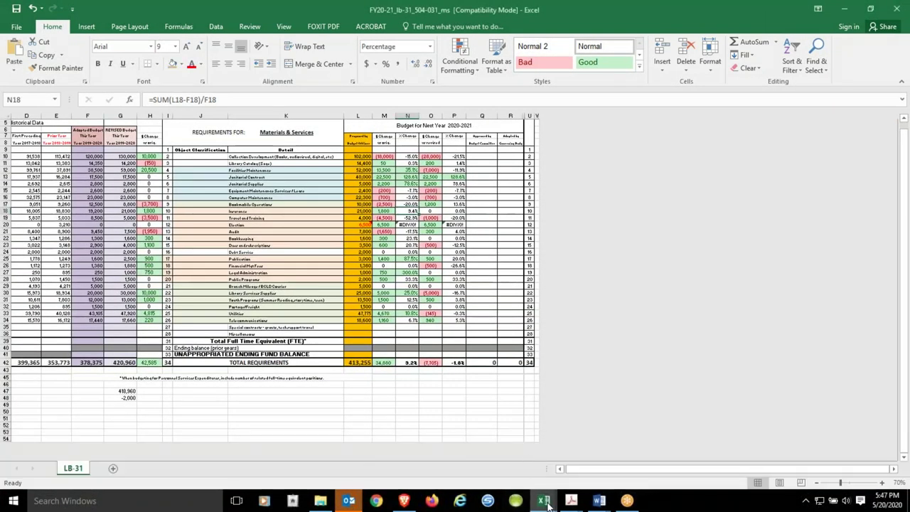
{"action": "mouse_move", "coordinate": [544, 498]}
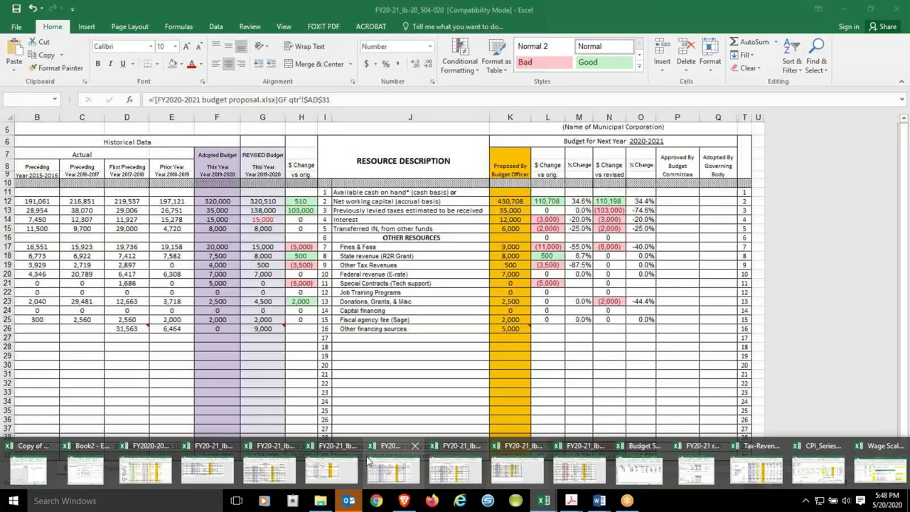
{"action": "mouse_move", "coordinate": [361, 462]}
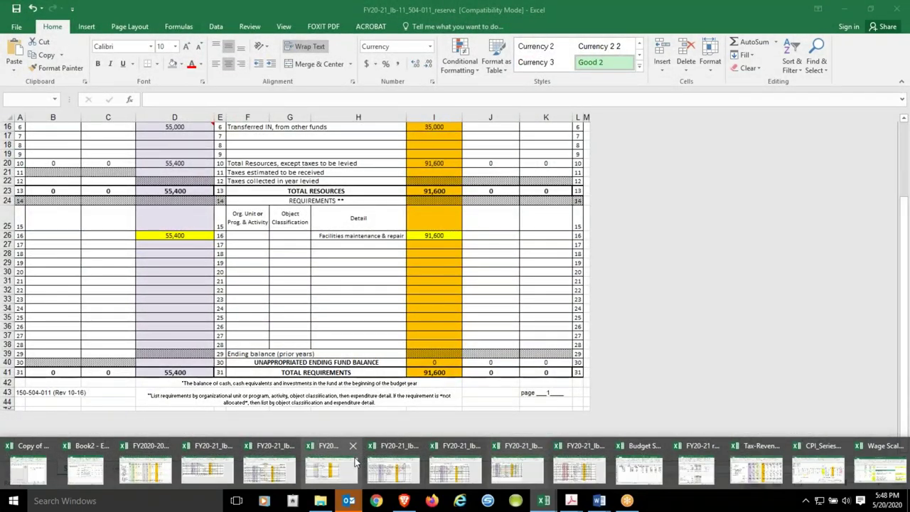
{"action": "mouse_move", "coordinate": [281, 464]}
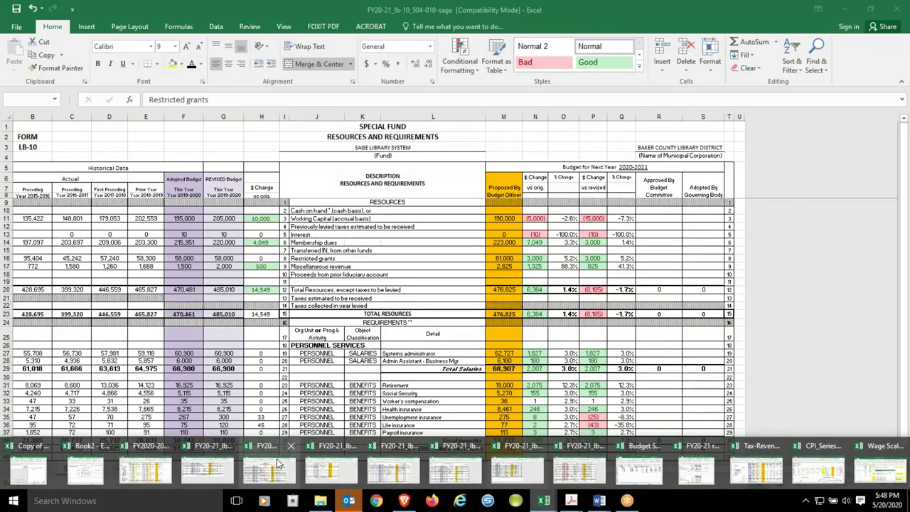
{"action": "mouse_move", "coordinate": [213, 462]}
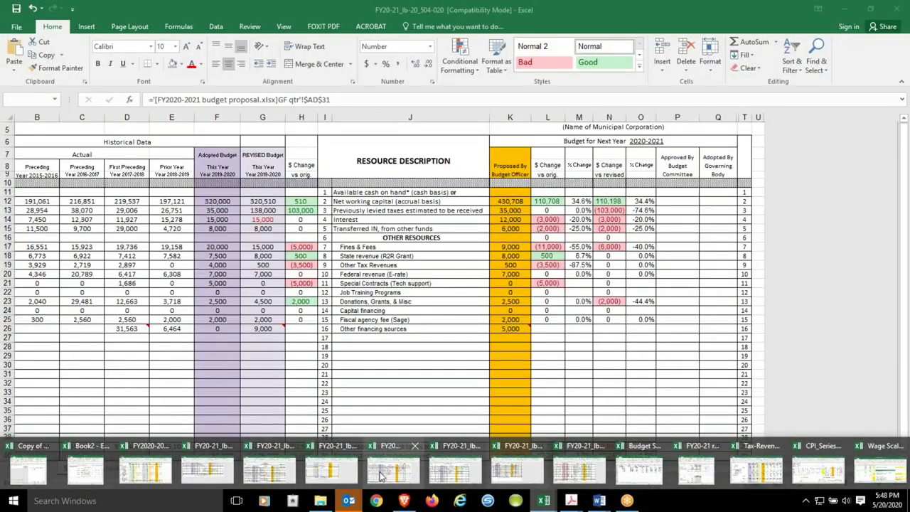
- Bring the FY20-21_lb-20 General Fund resources workbook forward, scrolled to the top
{"action": "left_click", "coordinate": [379, 475]}
{"action": "scroll", "coordinate": [481, 358], "scroll_direction": "up", "scroll_amount": 2, "text": "ctrl"}
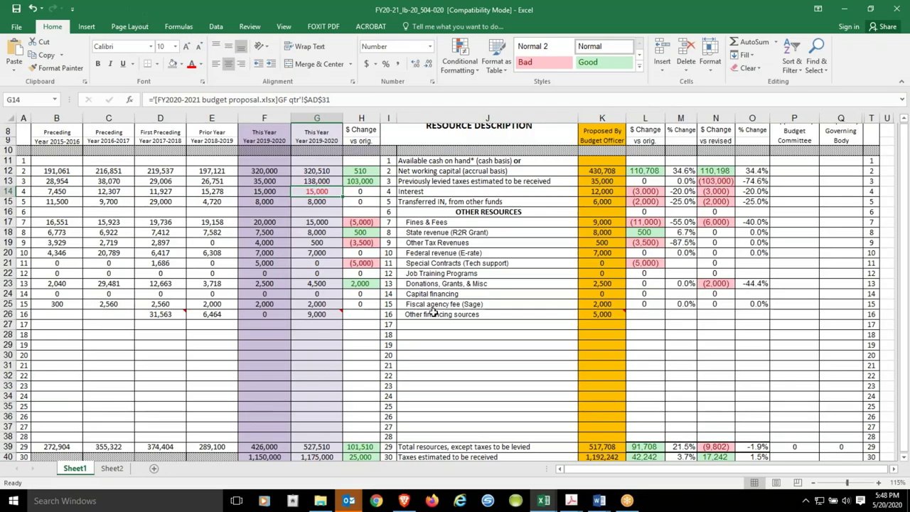
{"action": "scroll", "coordinate": [459, 299], "scroll_direction": "up", "scroll_amount": 1}
{"action": "scroll", "coordinate": [464, 294], "scroll_direction": "up", "scroll_amount": 3}
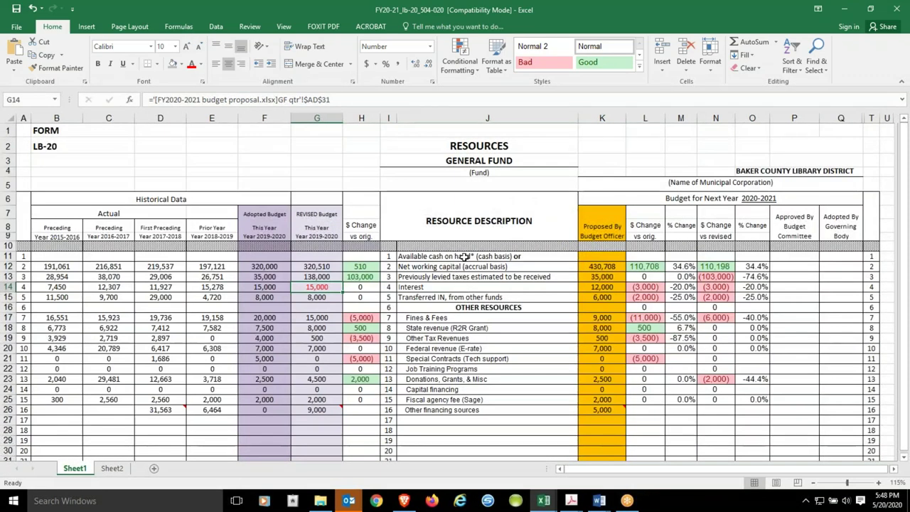
{"action": "scroll", "coordinate": [464, 257], "scroll_direction": "up", "scroll_amount": 1, "text": "ctrl"}
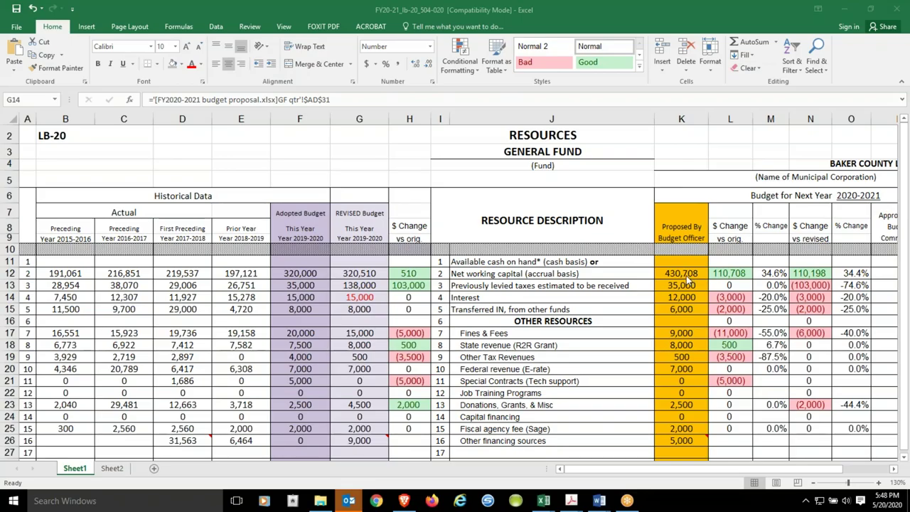
{"action": "scroll", "coordinate": [686, 276], "scroll_direction": "down", "scroll_amount": 2}
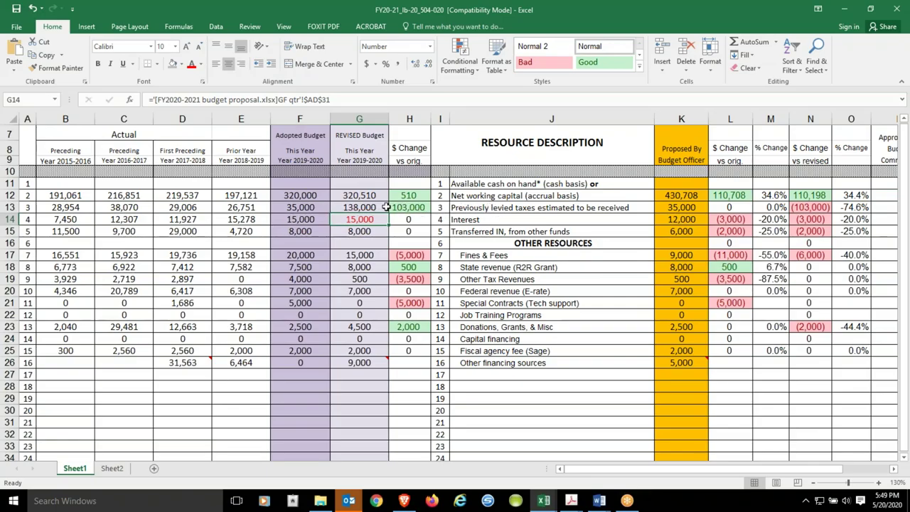
- Inspect the previously levied taxes formulas in F13, G13, H13 and K13, sourced from the GF qtr sheet
{"action": "left_click", "coordinate": [313, 207]}
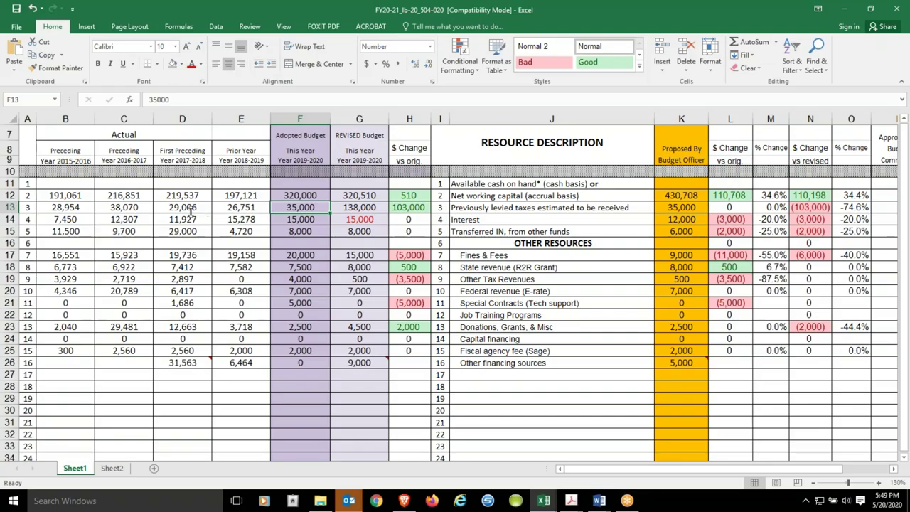
{"action": "left_click", "coordinate": [362, 207]}
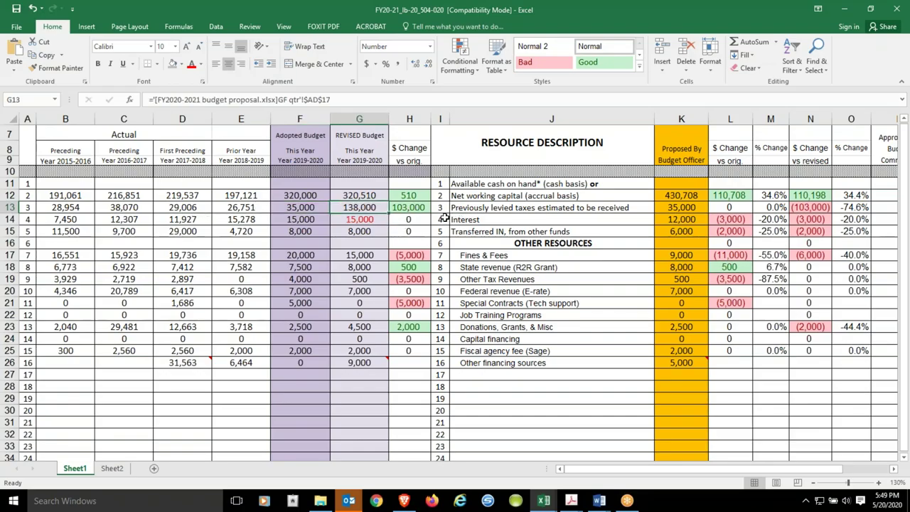
{"action": "left_click", "coordinate": [426, 210]}
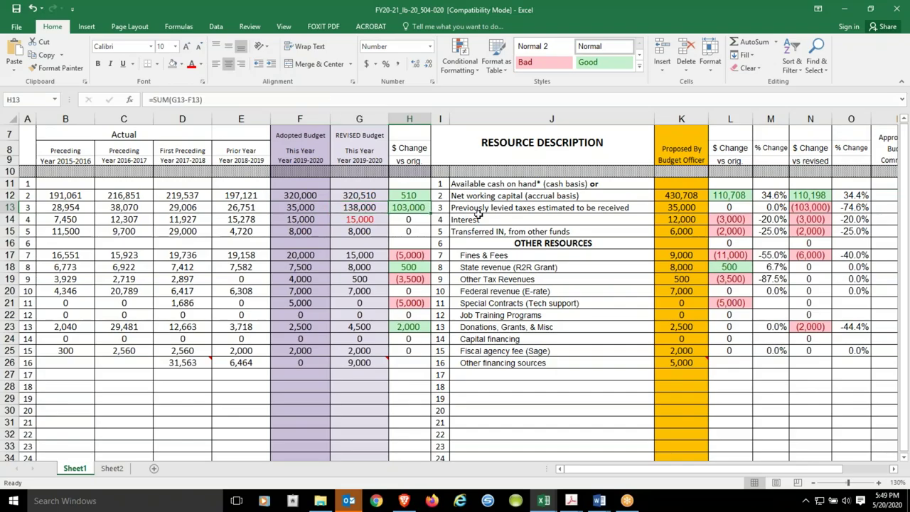
{"action": "left_click", "coordinate": [694, 207]}
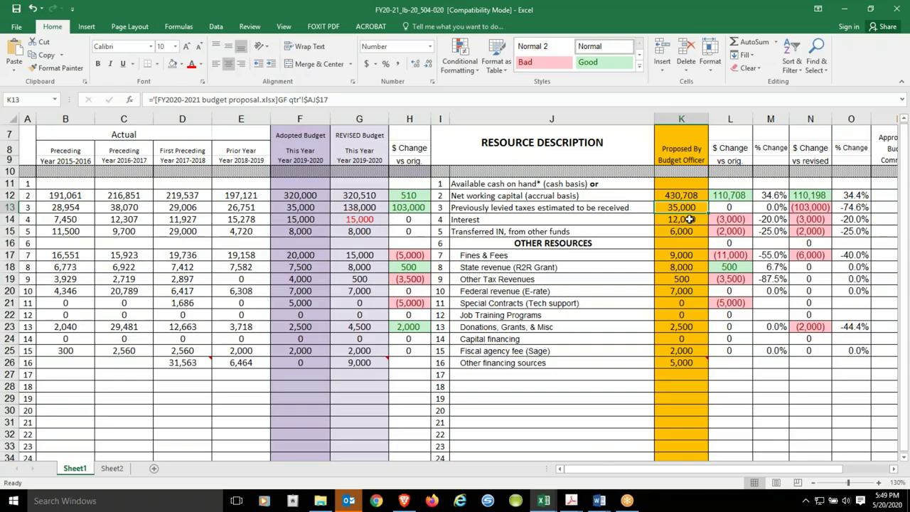
{"action": "left_click", "coordinate": [688, 220]}
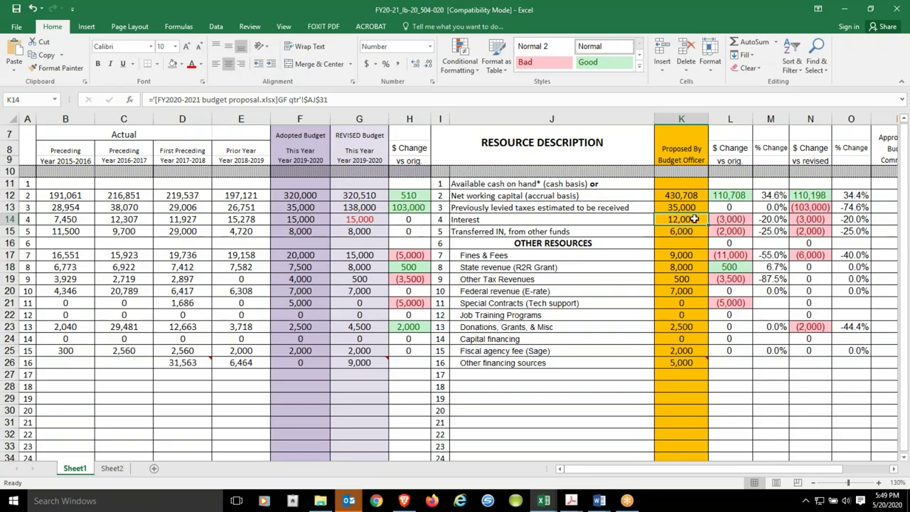
{"action": "left_click", "coordinate": [693, 229]}
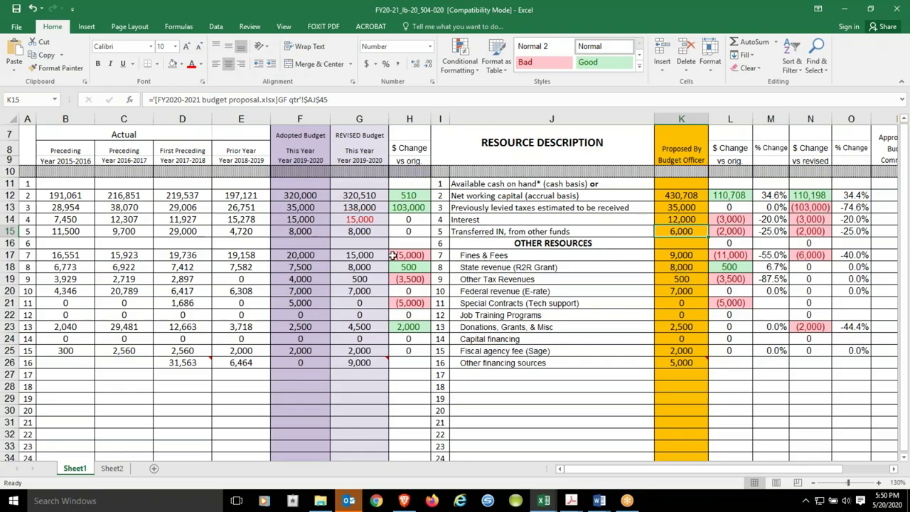
- Zoom the resources sheet to 145% and show column B beside Fines & Fees and Federal revenue
{"action": "left_click", "coordinate": [457, 257]}
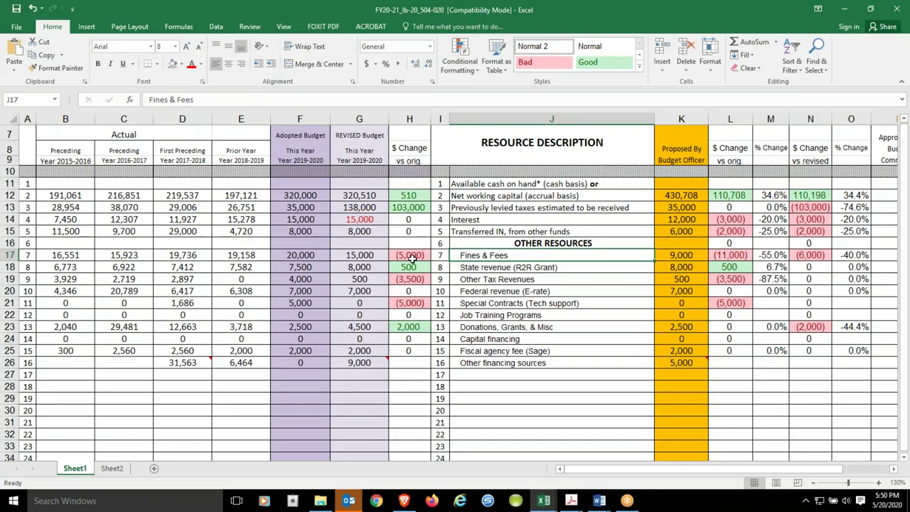
{"action": "scroll", "coordinate": [411, 258], "scroll_direction": "up", "scroll_amount": 1}
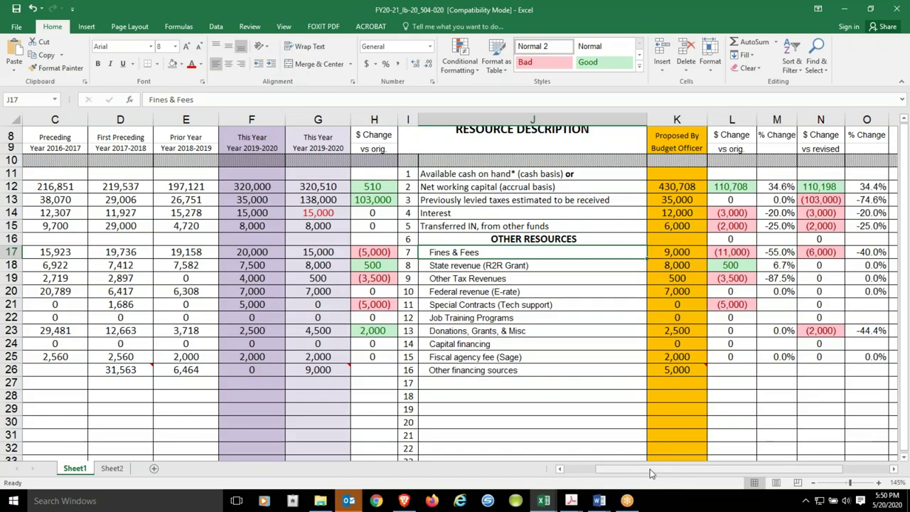
{"action": "left_click_drag", "start_coordinate": [648, 471], "coordinate": [616, 470]}
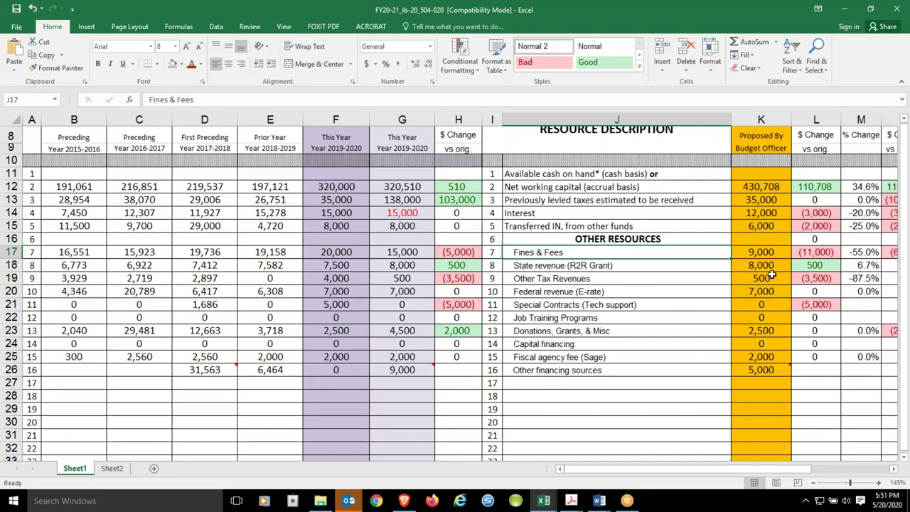
{"action": "left_click", "coordinate": [539, 293]}
- Review Federal revenue, Donations, Fiscal agency fee and Other financing sources figures, showing G26's FEMA note
{"action": "scroll", "coordinate": [663, 276], "scroll_direction": "down", "scroll_amount": 2}
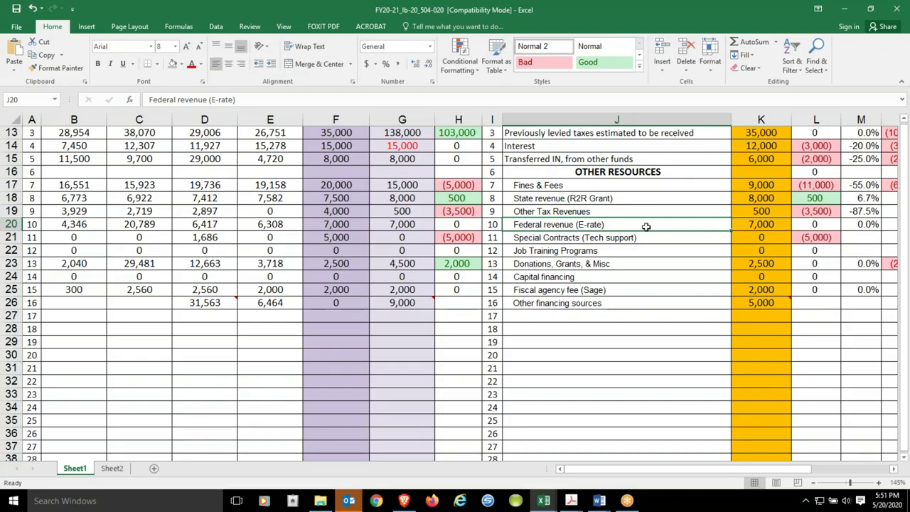
{"action": "left_click", "coordinate": [773, 222]}
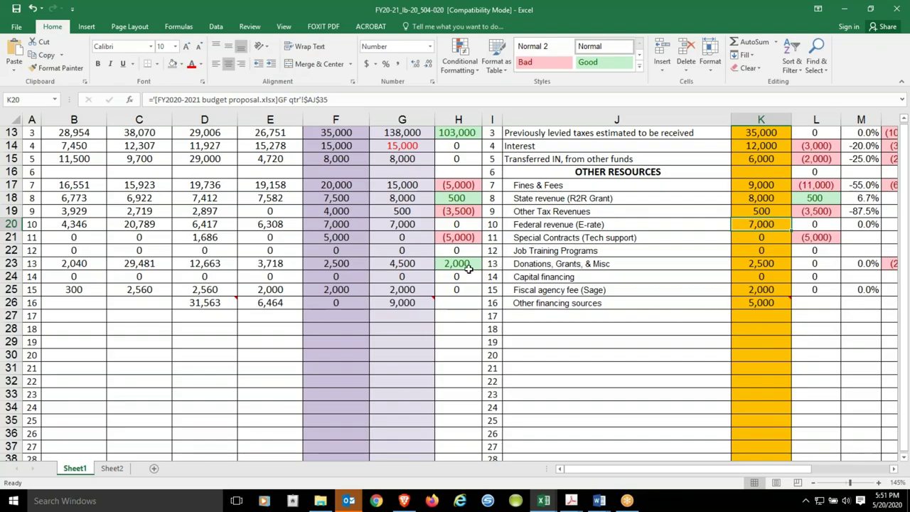
{"action": "left_click", "coordinate": [588, 263]}
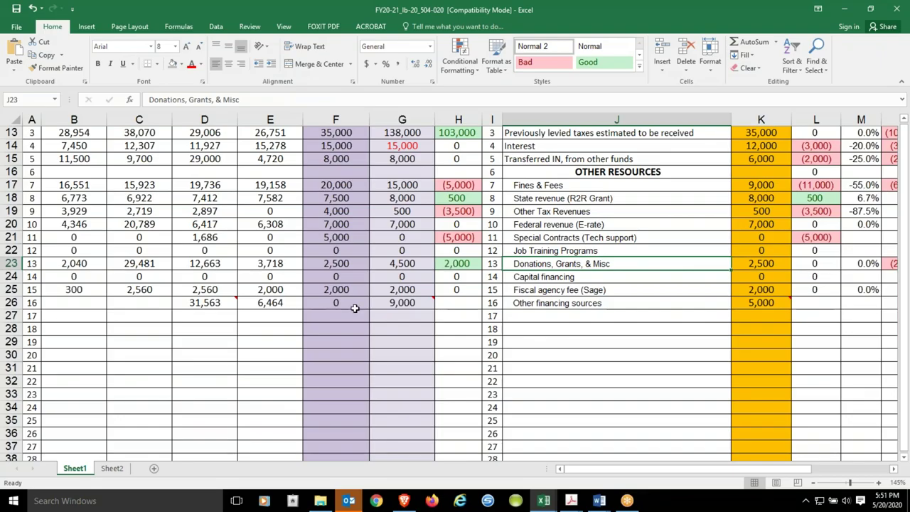
{"action": "left_click", "coordinate": [772, 292]}
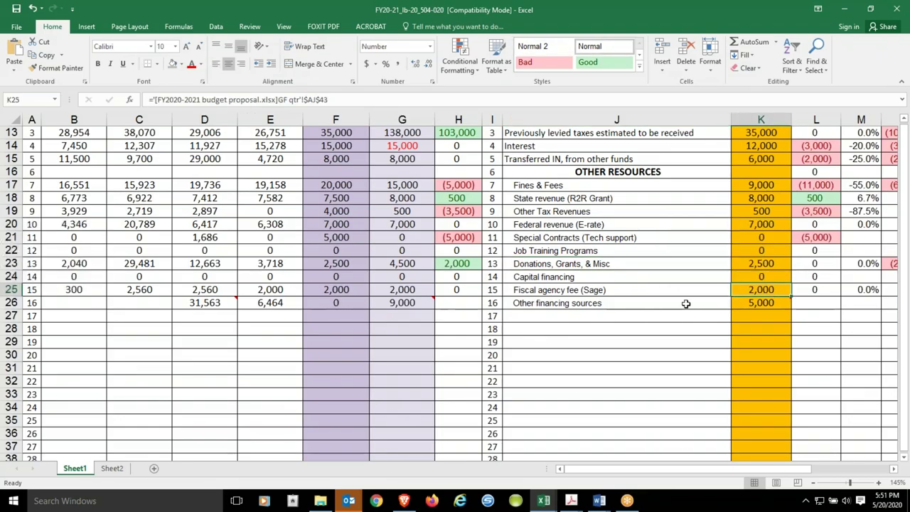
{"action": "left_click", "coordinate": [581, 304]}
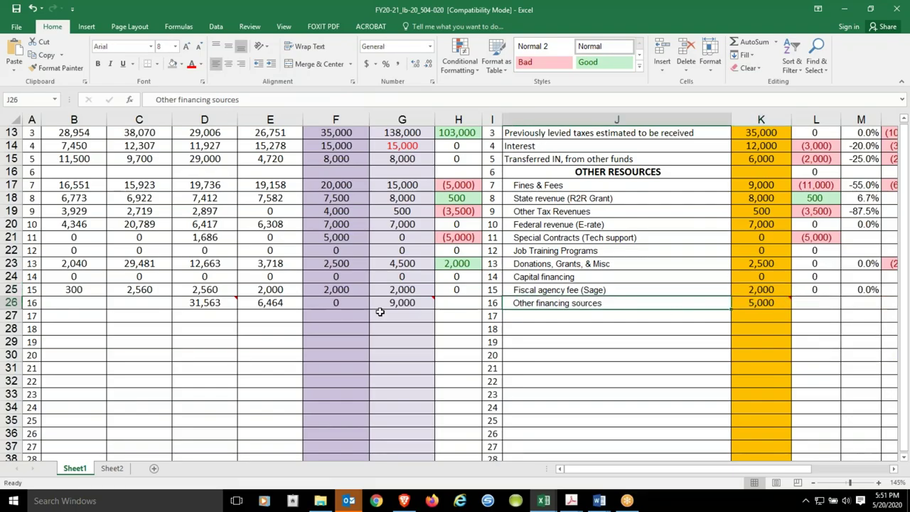
{"action": "mouse_move", "coordinate": [411, 303]}
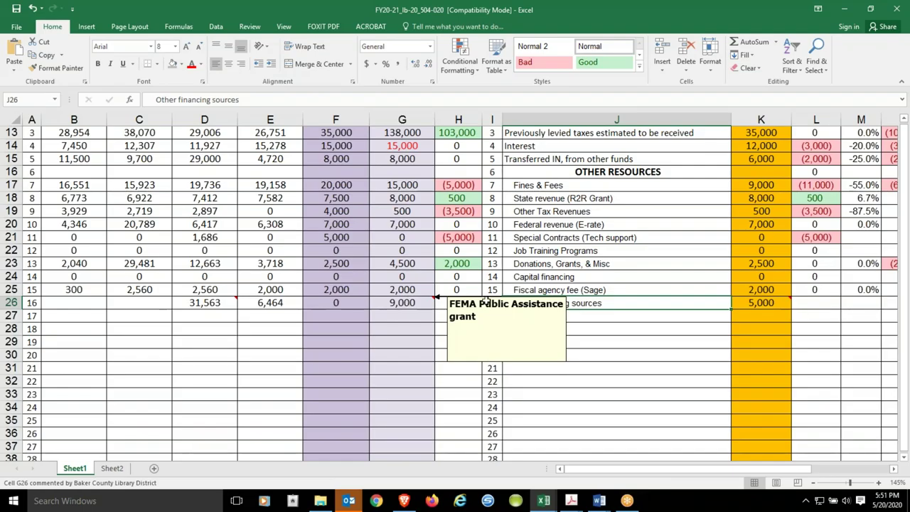
{"action": "mouse_move", "coordinate": [777, 305]}
- Check the estimated taxes change formulas and L40's total change of 133,950 (8.5%)
{"action": "scroll", "coordinate": [569, 359], "scroll_direction": "down", "scroll_amount": 4}
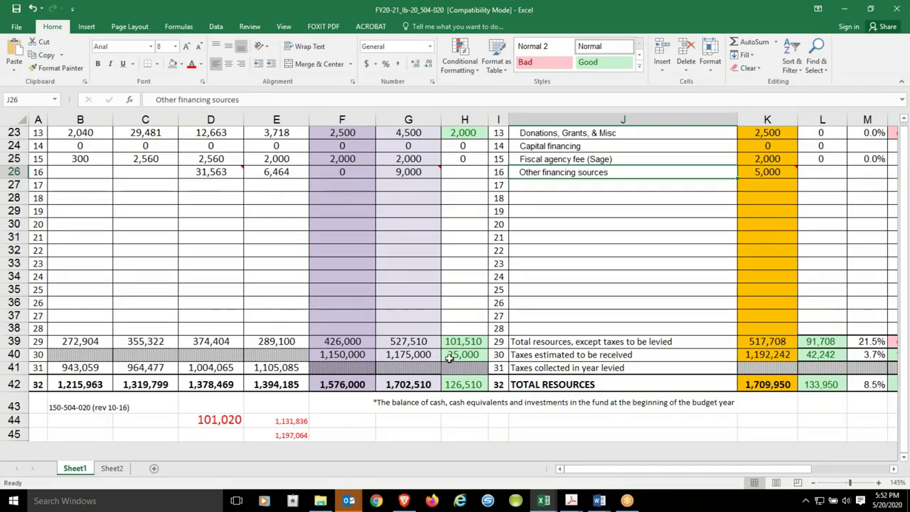
{"action": "left_click", "coordinate": [575, 356]}
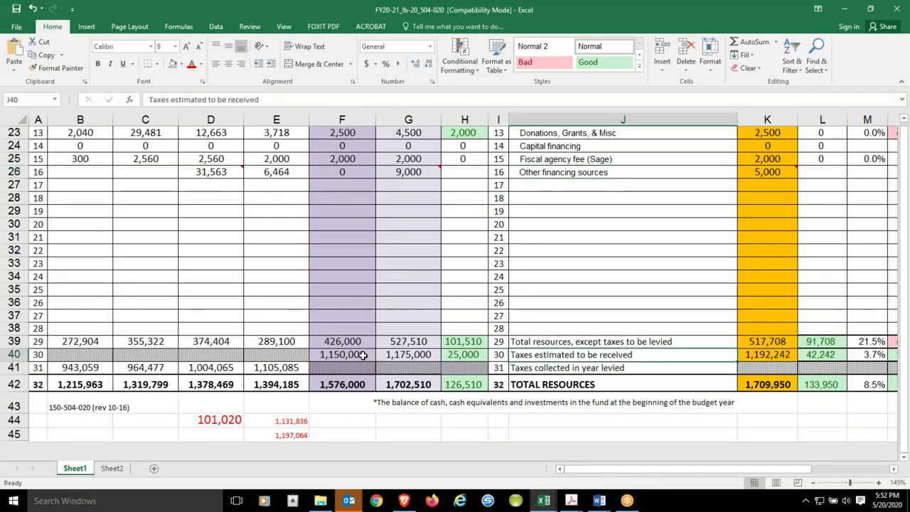
{"action": "left_click", "coordinate": [471, 355]}
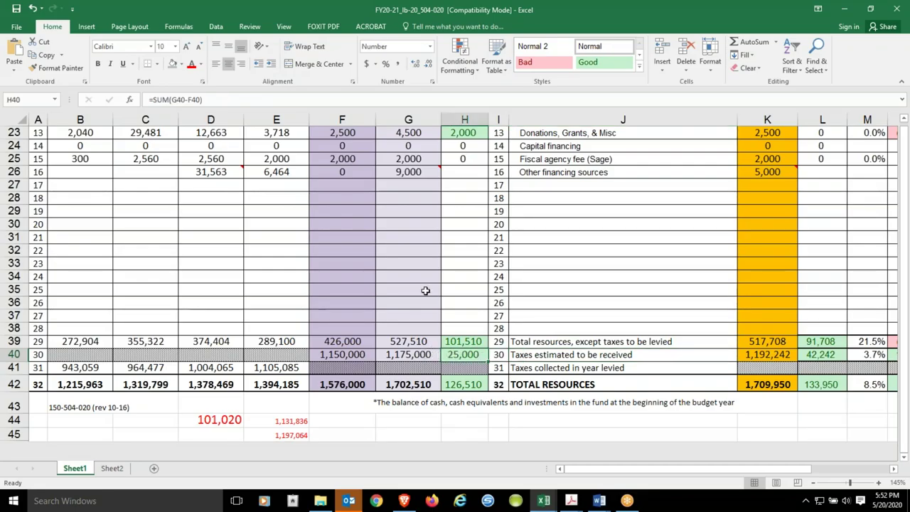
{"action": "scroll", "coordinate": [427, 244], "scroll_direction": "up", "scroll_amount": 5}
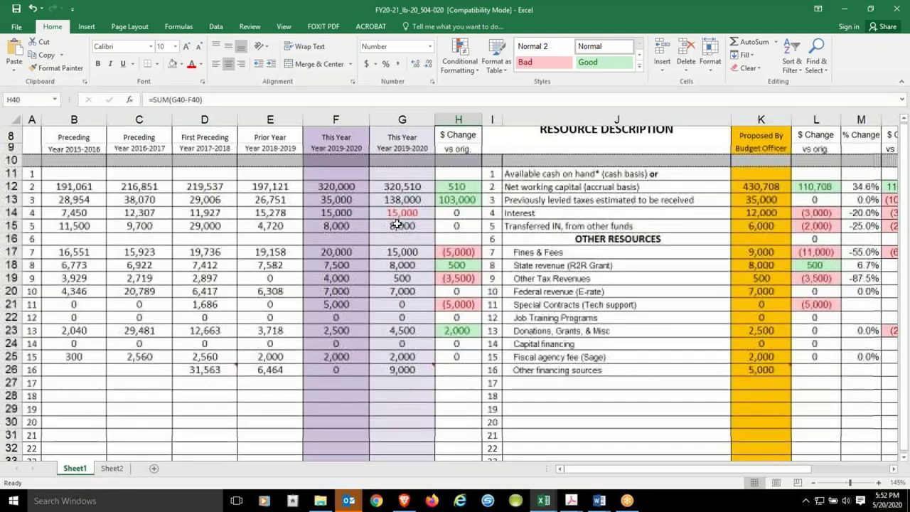
{"action": "scroll", "coordinate": [397, 225], "scroll_direction": "down", "scroll_amount": 5}
{"action": "left_click", "coordinate": [814, 354]}
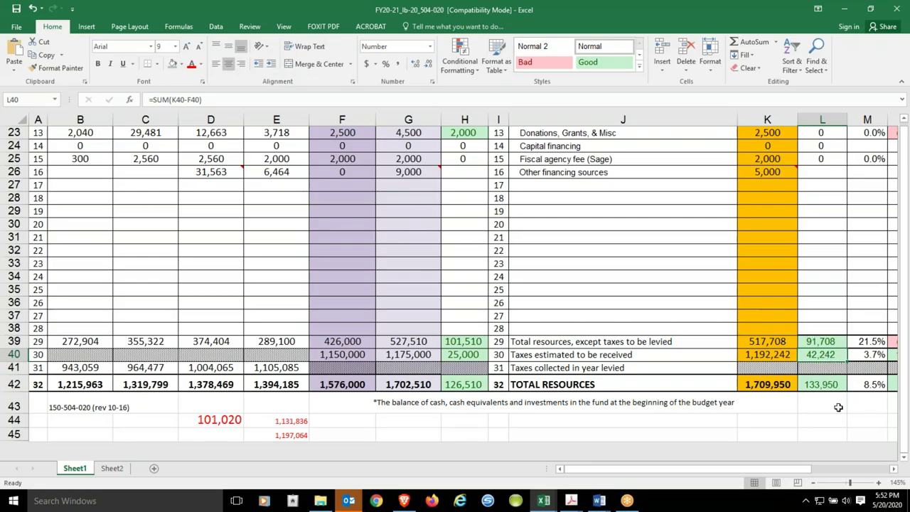
{"action": "left_click_drag", "start_coordinate": [803, 469], "coordinate": [807, 342]}
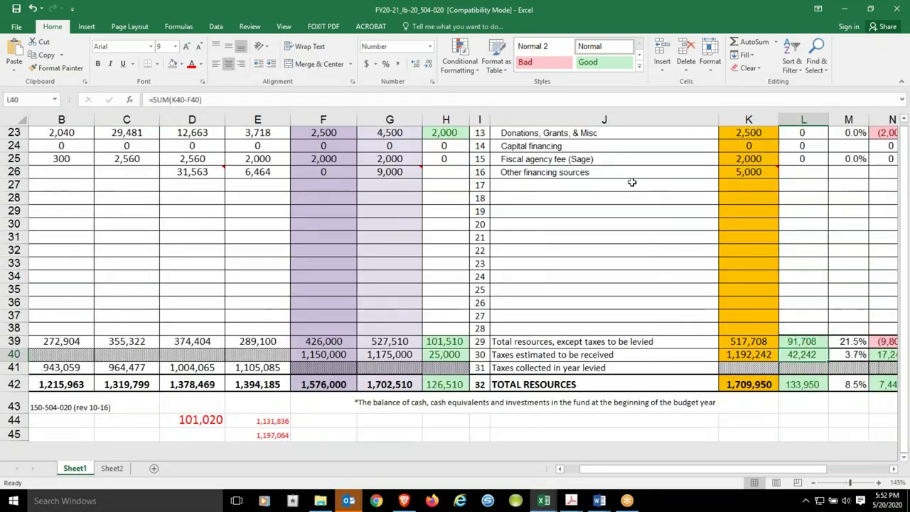
{"action": "left_click", "coordinate": [635, 218]}
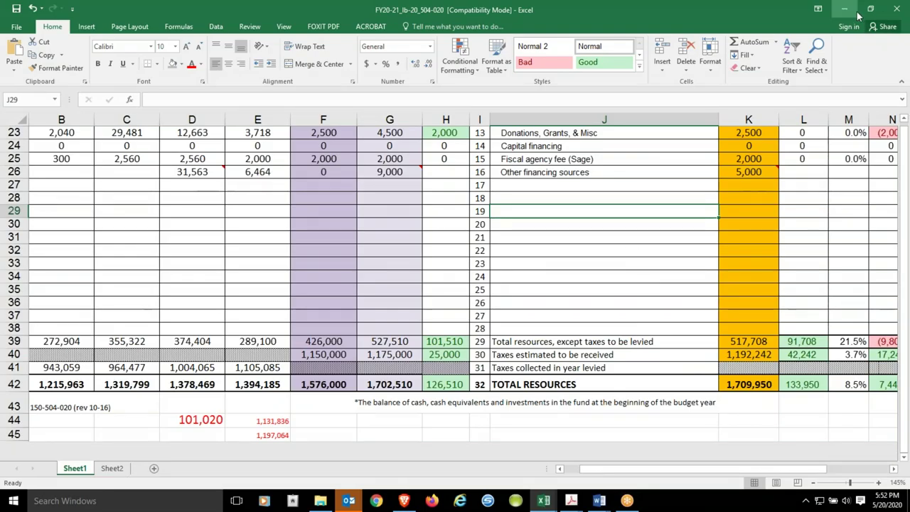
- Show Excel taskbar previews, with the FY20-21 budget summary's 1,709,950 General Fund in front
{"action": "left_click", "coordinate": [547, 503]}
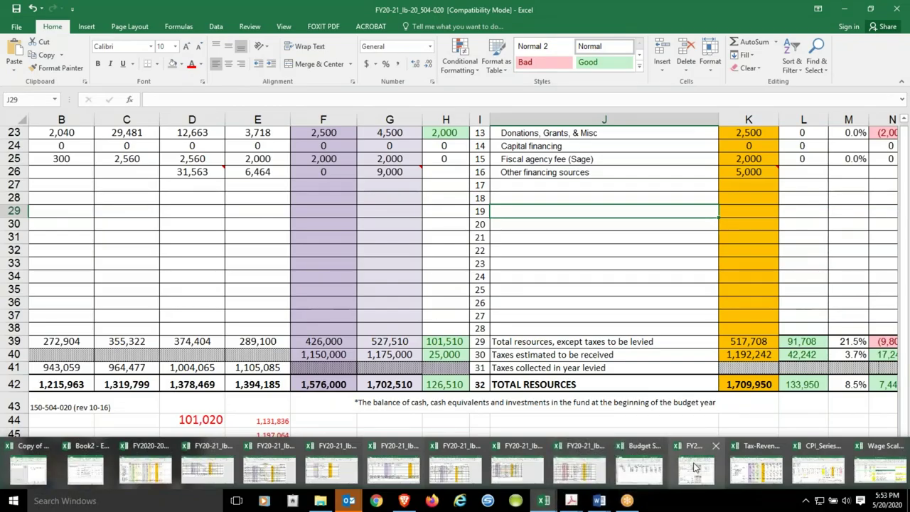
{"action": "mouse_move", "coordinate": [697, 470]}
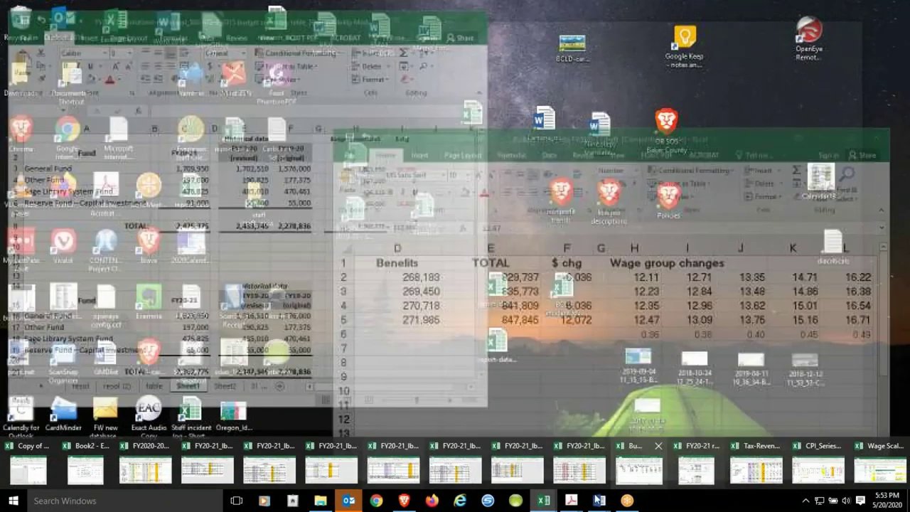
- Bring the BCLD agenda notes forward in Word and scroll to page 7's expenses table
{"action": "mouse_move", "coordinate": [600, 498]}
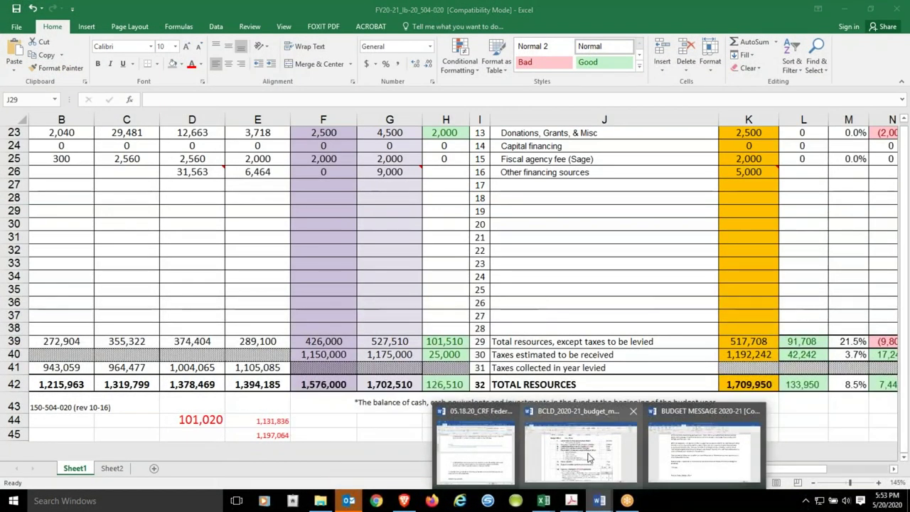
{"action": "left_click", "coordinate": [592, 458]}
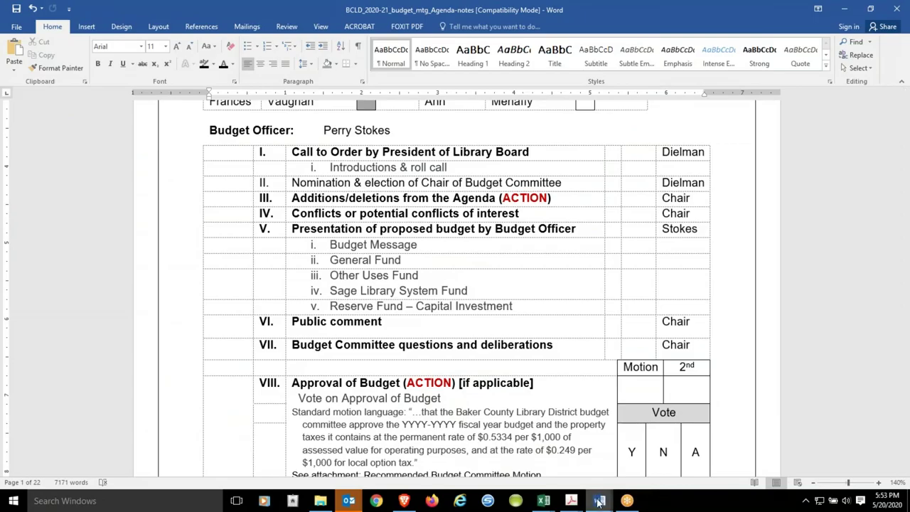
{"action": "mouse_move", "coordinate": [599, 501]}
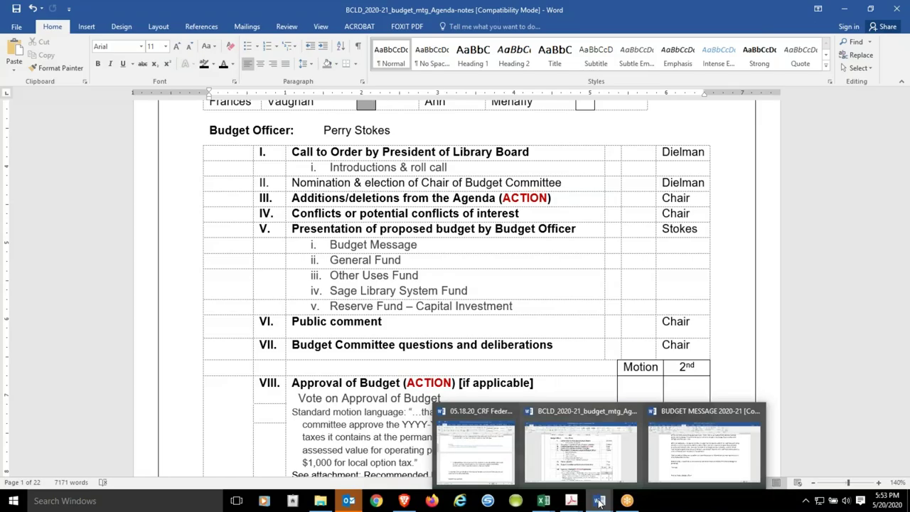
{"action": "mouse_move", "coordinate": [691, 449]}
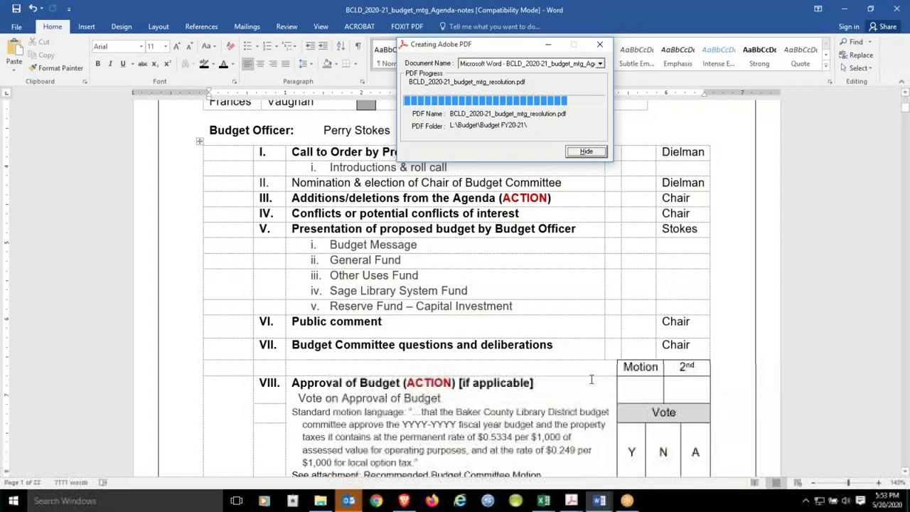
{"action": "left_click", "coordinate": [587, 448]}
{"action": "scroll", "coordinate": [587, 385], "scroll_direction": "down", "scroll_amount": 20}
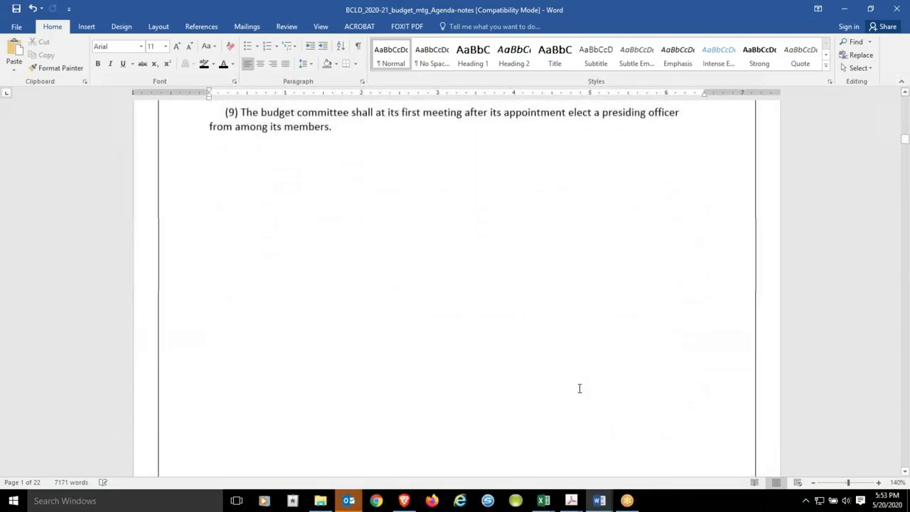
{"action": "scroll", "coordinate": [579, 388], "scroll_direction": "down", "scroll_amount": 20}
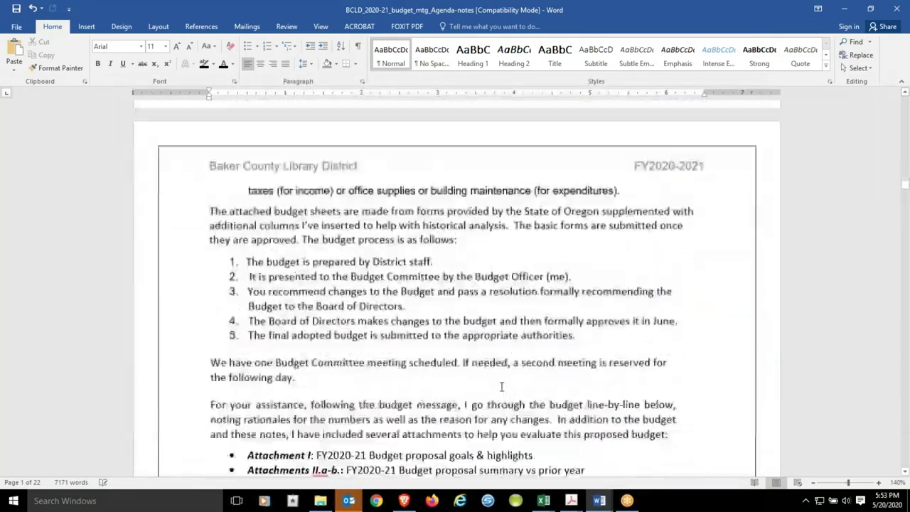
{"action": "scroll", "coordinate": [502, 387], "scroll_direction": "down", "scroll_amount": 20}
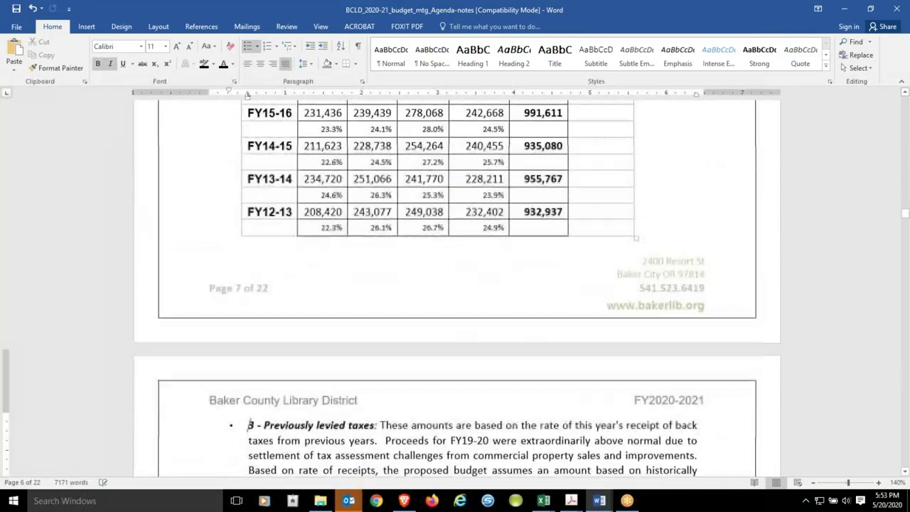
{"action": "scroll", "coordinate": [305, 214], "scroll_direction": "up", "scroll_amount": 6}
{"action": "scroll", "coordinate": [304, 214], "scroll_direction": "down", "scroll_amount": 3}
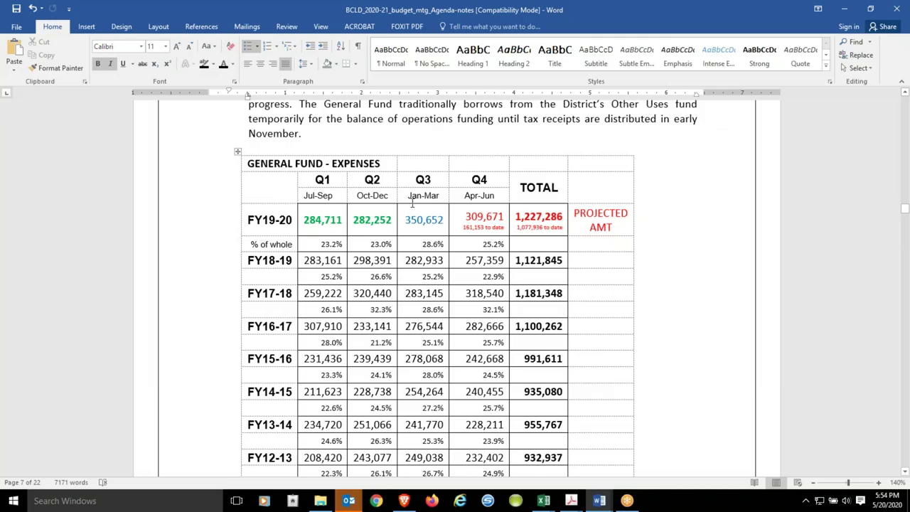
- Select the FY19-20 Q1 284,711 and Q2 282,252 expense figures, then clear the selection
{"action": "left_click_drag", "start_coordinate": [305, 221], "coordinate": [392, 222]}
{"action": "left_click", "coordinate": [349, 221]}
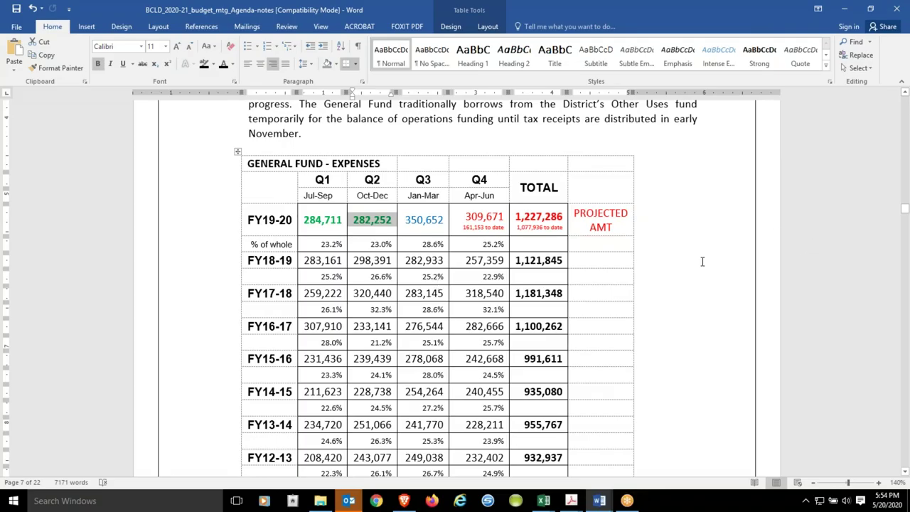
{"action": "left_click", "coordinate": [382, 311]}
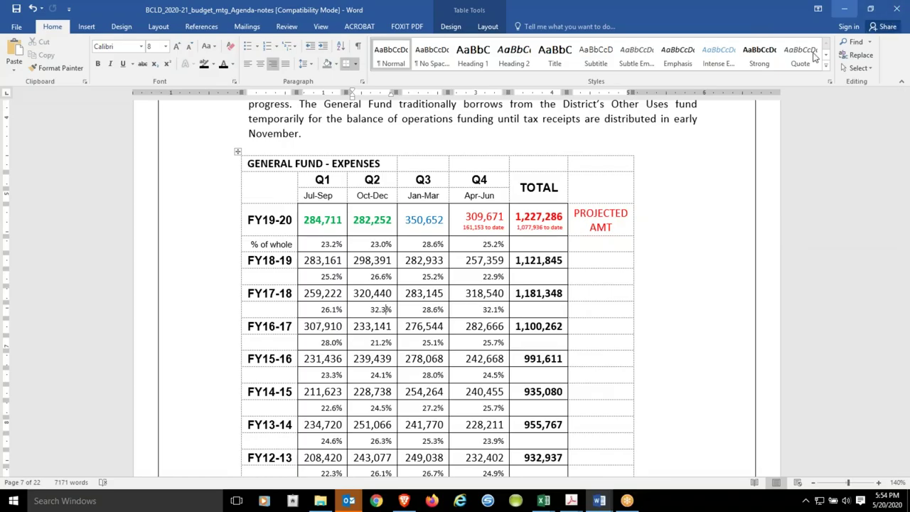
{"action": "left_click", "coordinate": [540, 502]}
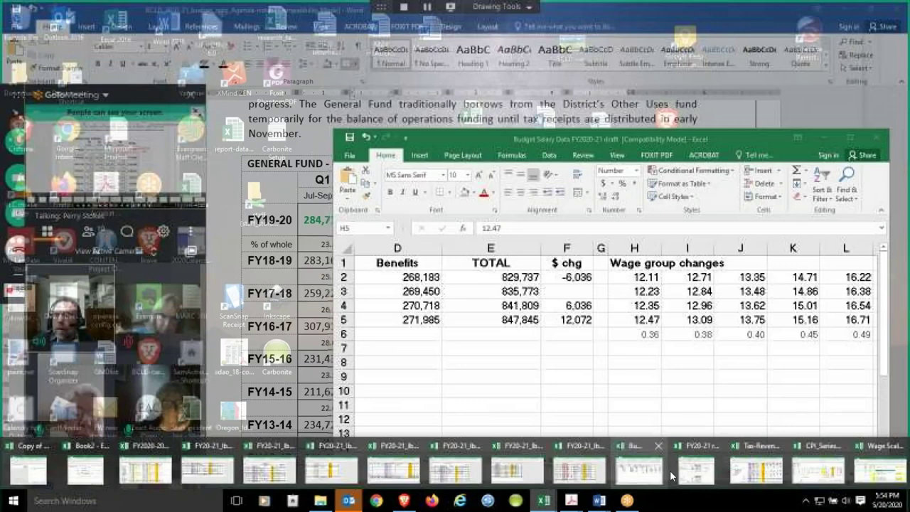
- Pick the FY20-21_lb-31_504-031_ps workbook from the Excel taskbar previews
{"action": "mouse_move", "coordinate": [498, 471]}
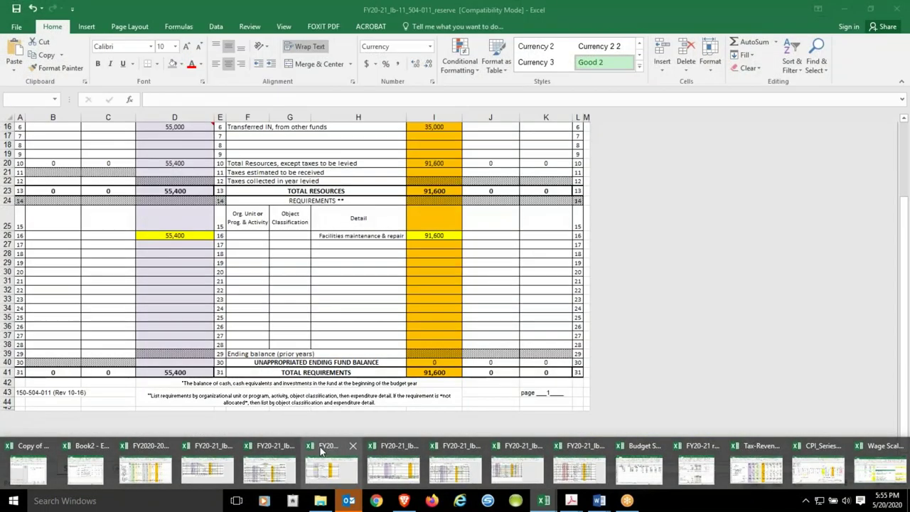
{"action": "mouse_move", "coordinate": [227, 459]}
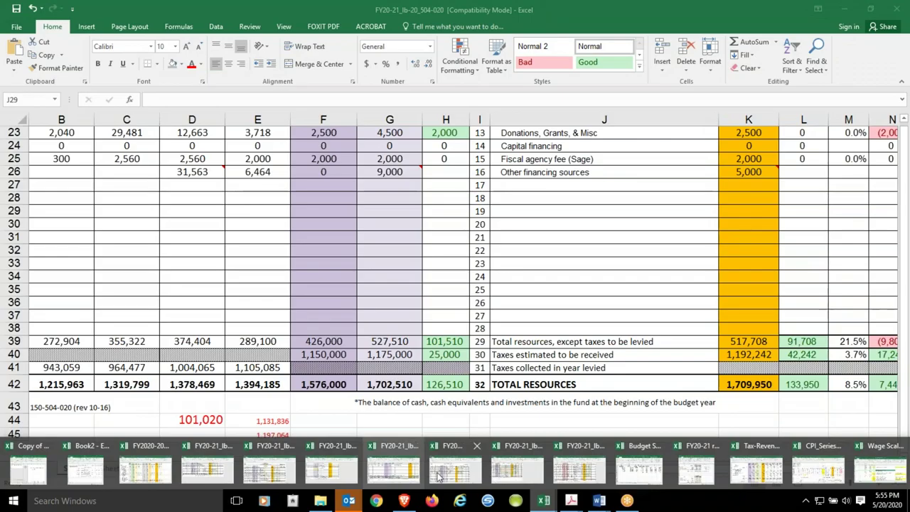
{"action": "mouse_move", "coordinate": [451, 476]}
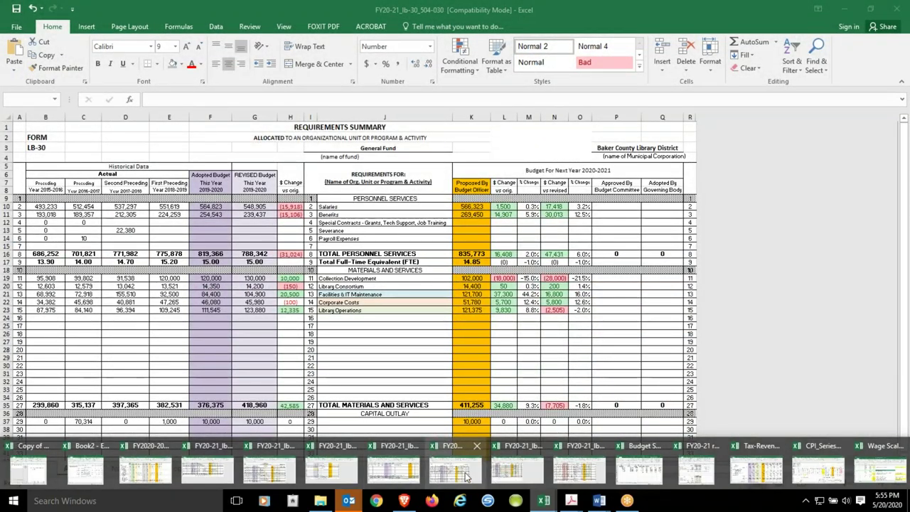
{"action": "mouse_move", "coordinate": [538, 473]}
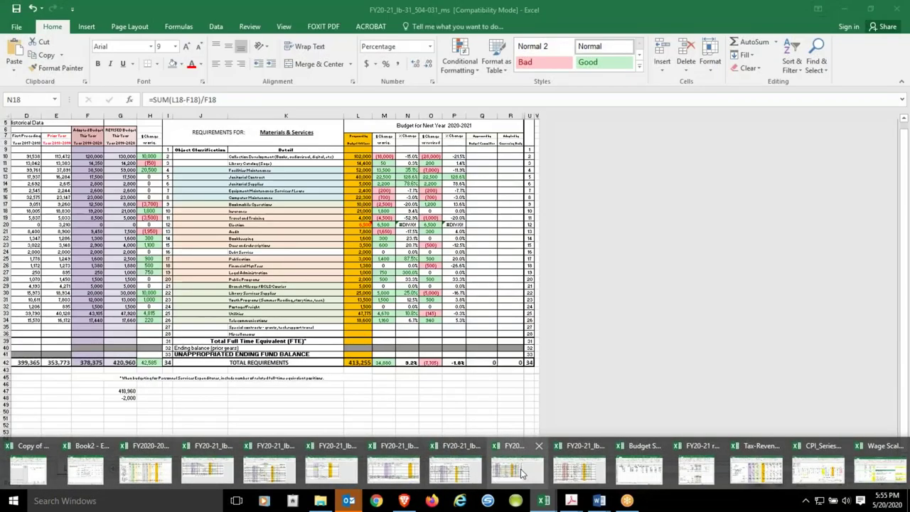
{"action": "left_click", "coordinate": [566, 473]}
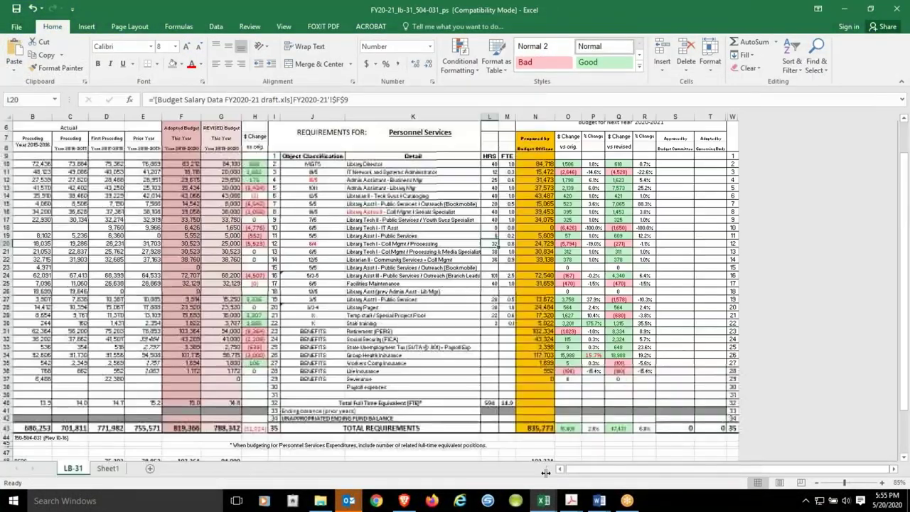
- Zoom the Personnel Services sheet from 85% to 115% with row 8 at the top
{"action": "left_click", "coordinate": [435, 307]}
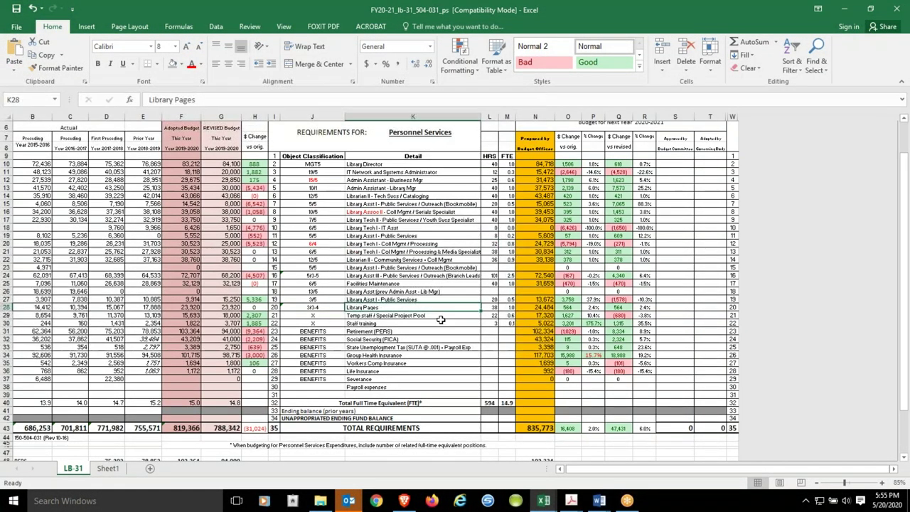
{"action": "scroll", "coordinate": [441, 320], "scroll_direction": "up", "scroll_amount": 1, "text": "ctrl"}
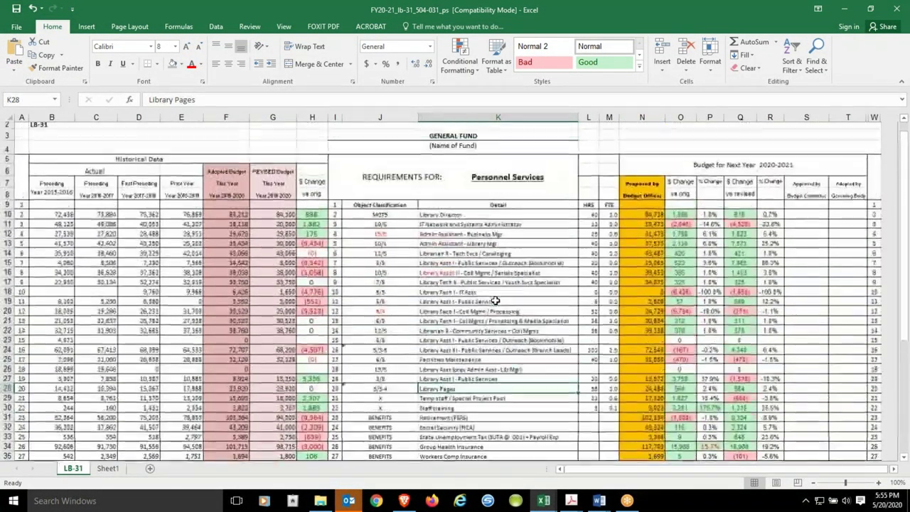
{"action": "scroll", "coordinate": [496, 299], "scroll_direction": "up", "scroll_amount": 2}
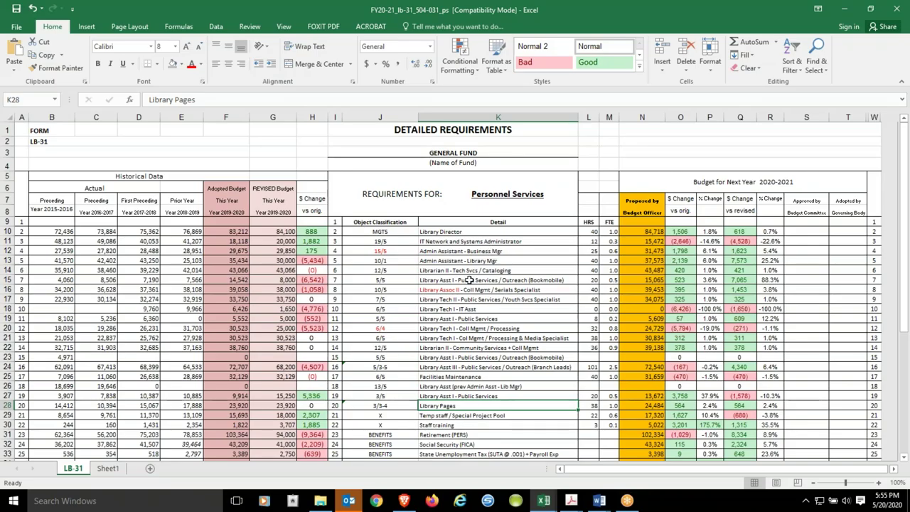
{"action": "scroll", "coordinate": [471, 279], "scroll_direction": "up", "scroll_amount": 1}
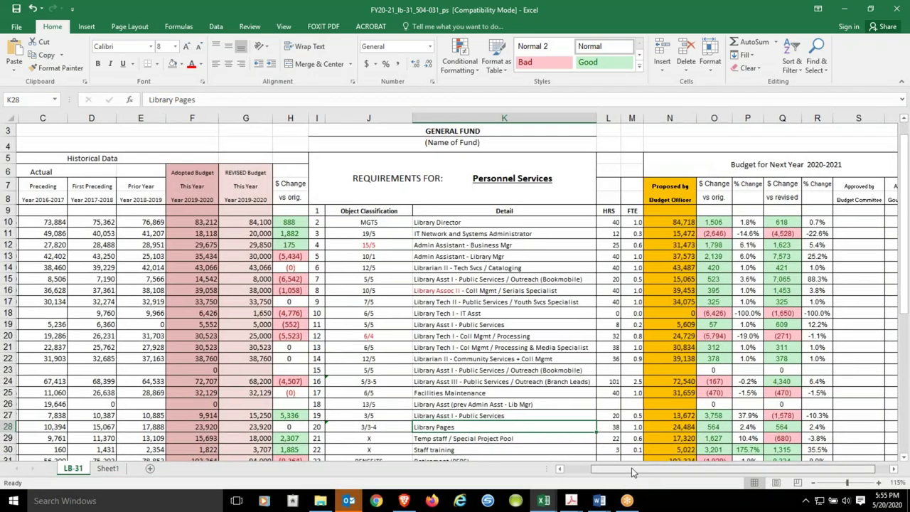
{"action": "left_click_drag", "start_coordinate": [644, 470], "coordinate": [609, 468]}
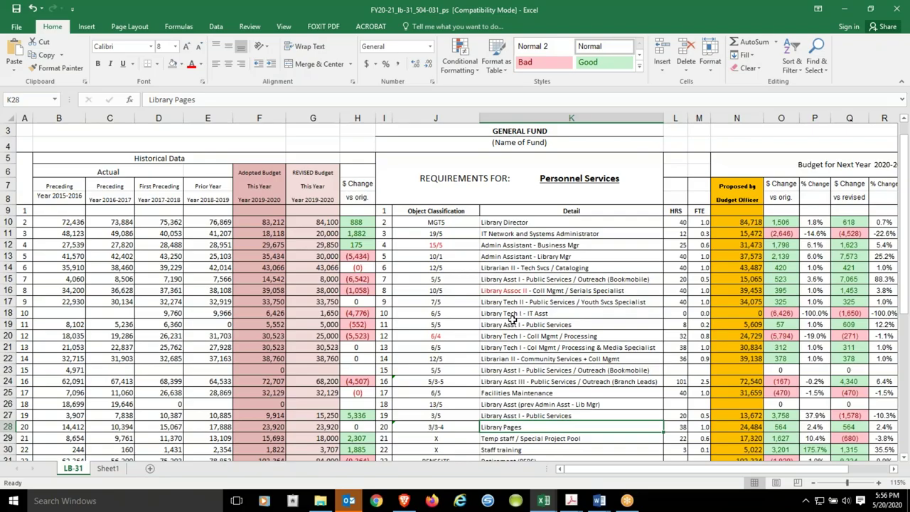
{"action": "scroll", "coordinate": [350, 354], "scroll_direction": "down", "scroll_amount": 2}
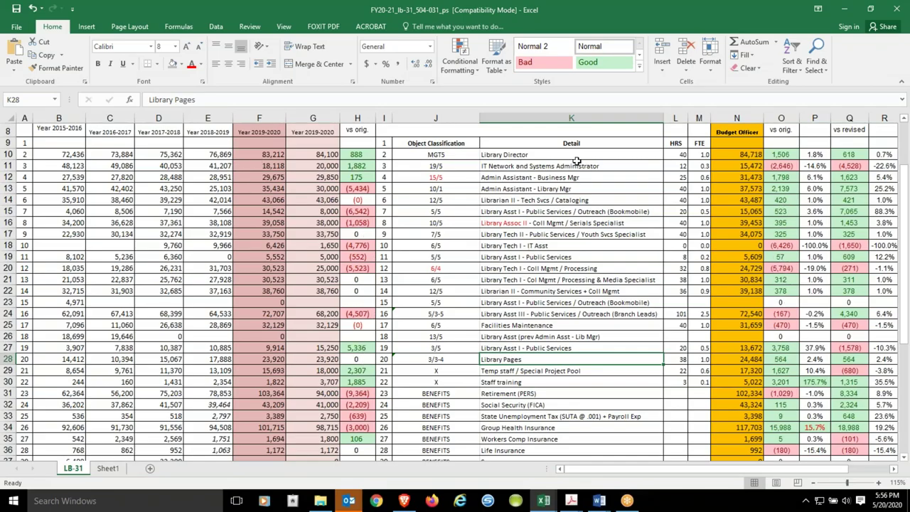
{"action": "left_click", "coordinate": [261, 130]}
{"action": "key", "text": "ctrl+shift+Down"}
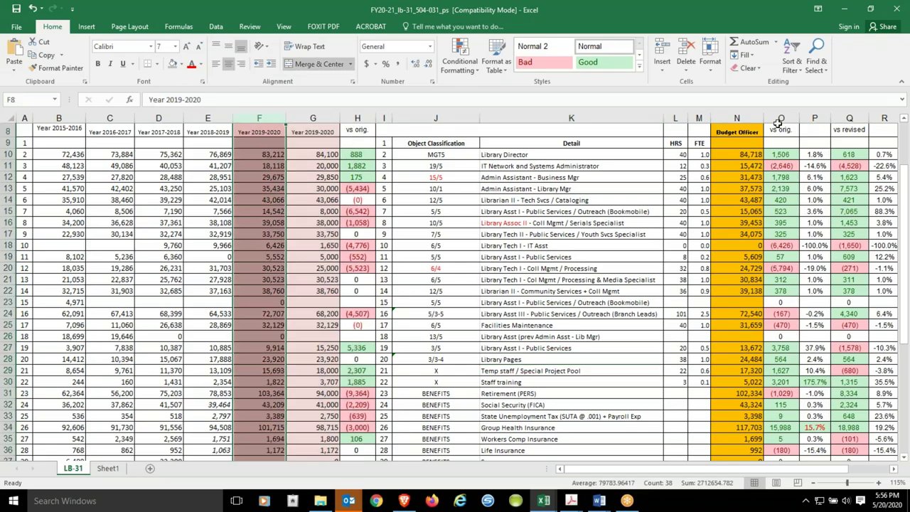
{"action": "left_click", "coordinate": [739, 131]}
{"action": "key", "text": "ctrl+shift+Down"}
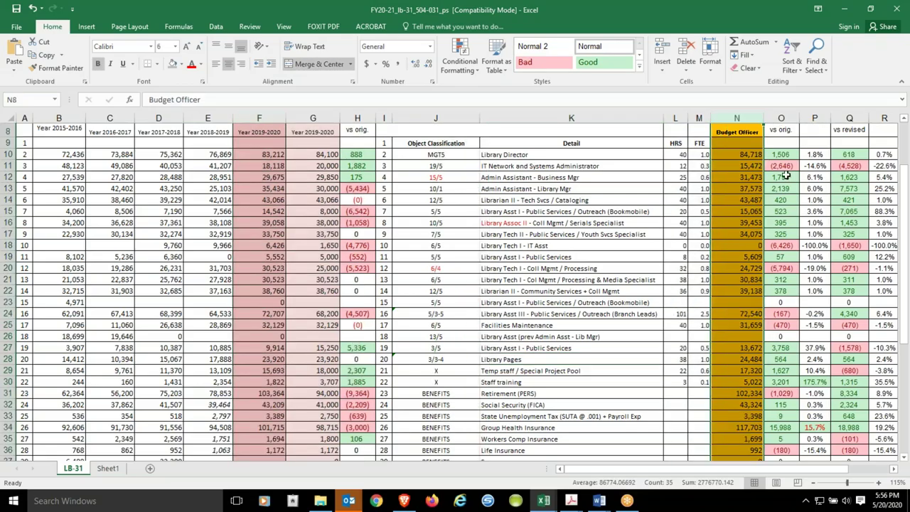
{"action": "left_click", "coordinate": [752, 154]}
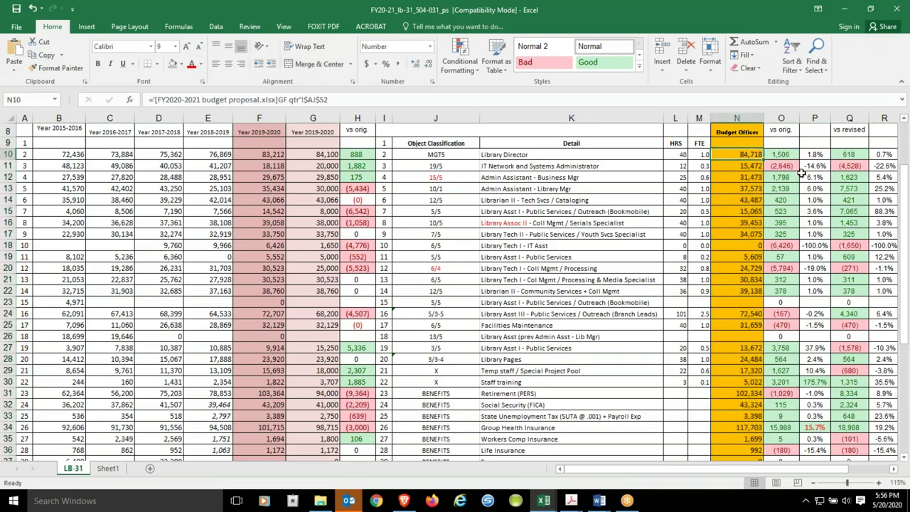
{"action": "scroll", "coordinate": [802, 173], "scroll_direction": "up", "scroll_amount": 2}
{"action": "scroll", "coordinate": [783, 235], "scroll_direction": "down", "scroll_amount": 2}
{"action": "left_click", "coordinate": [561, 167]}
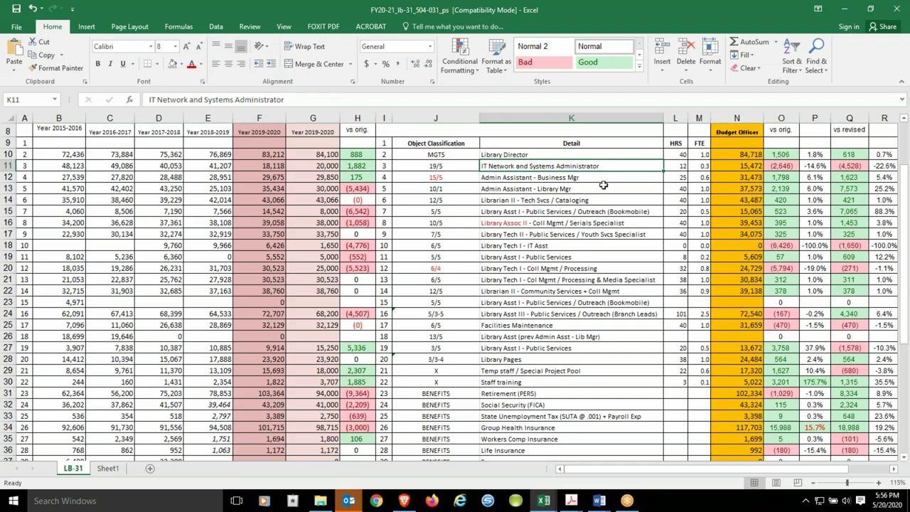
{"action": "left_click", "coordinate": [567, 176]}
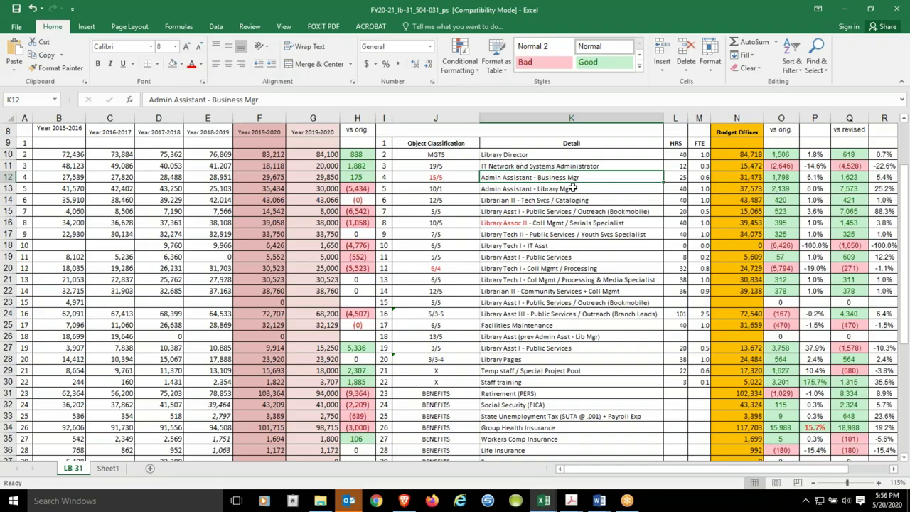
{"action": "left_click", "coordinate": [573, 188]}
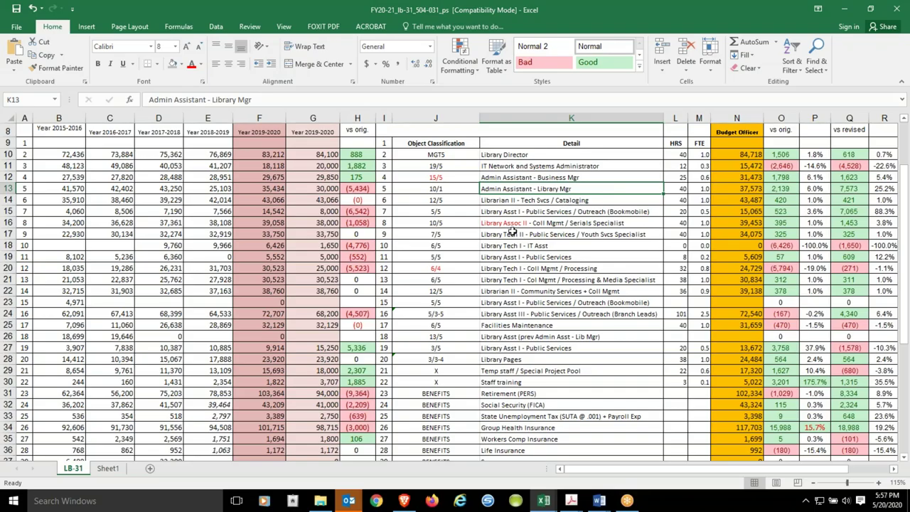
{"action": "left_click", "coordinate": [595, 205]}
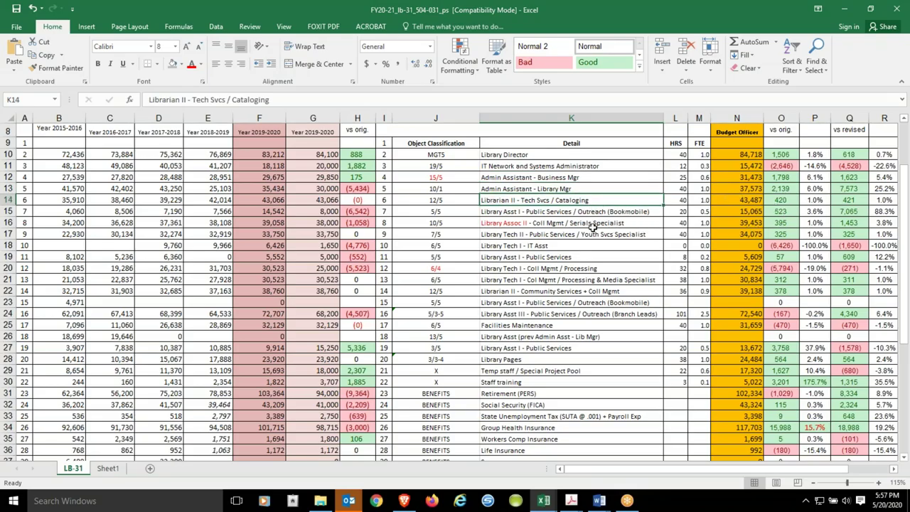
{"action": "left_click", "coordinate": [512, 241]}
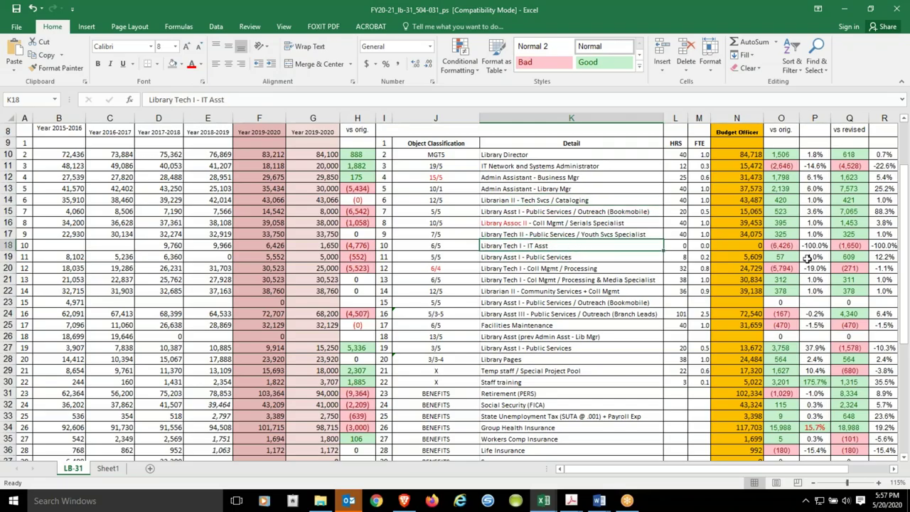
{"action": "left_click", "coordinate": [582, 269]}
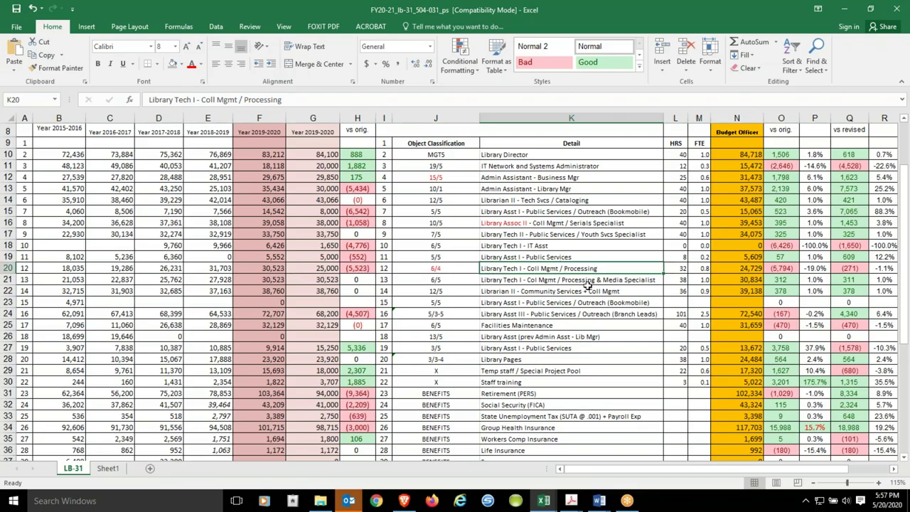
{"action": "left_click", "coordinate": [587, 285]}
{"action": "key", "text": "Up"}
{"action": "key", "text": "Up"}
{"action": "left_click", "coordinate": [681, 268]}
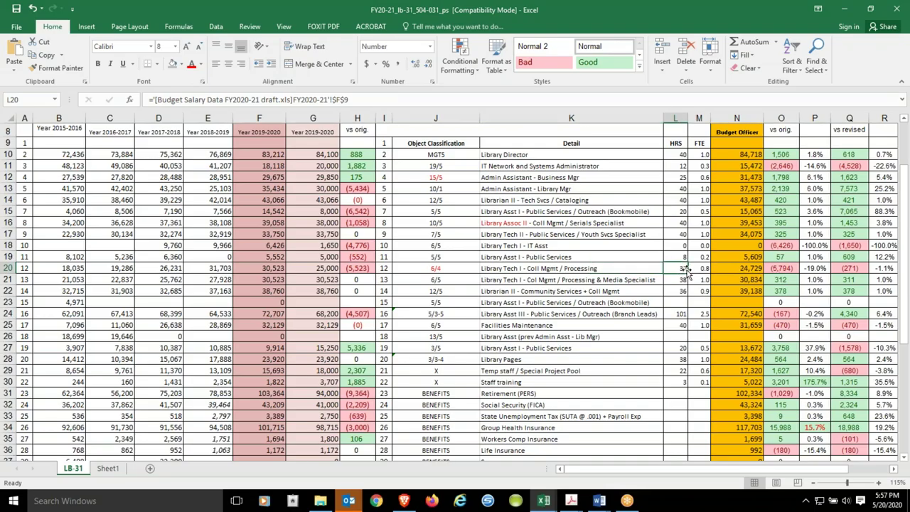
{"action": "left_click", "coordinate": [780, 269]}
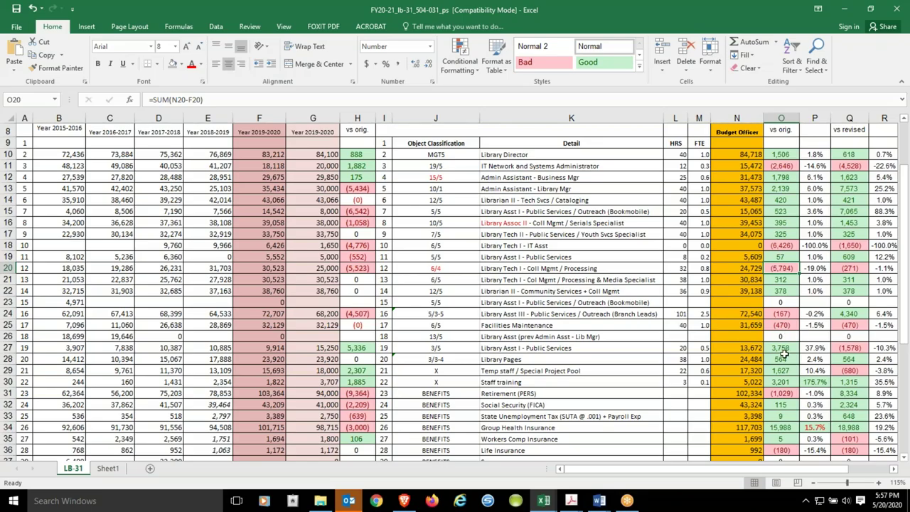
- Inspect the Library Asst I row 27 cells and the temp staff formulas in O29 and N29
{"action": "scroll", "coordinate": [556, 350], "scroll_direction": "down", "scroll_amount": 2}
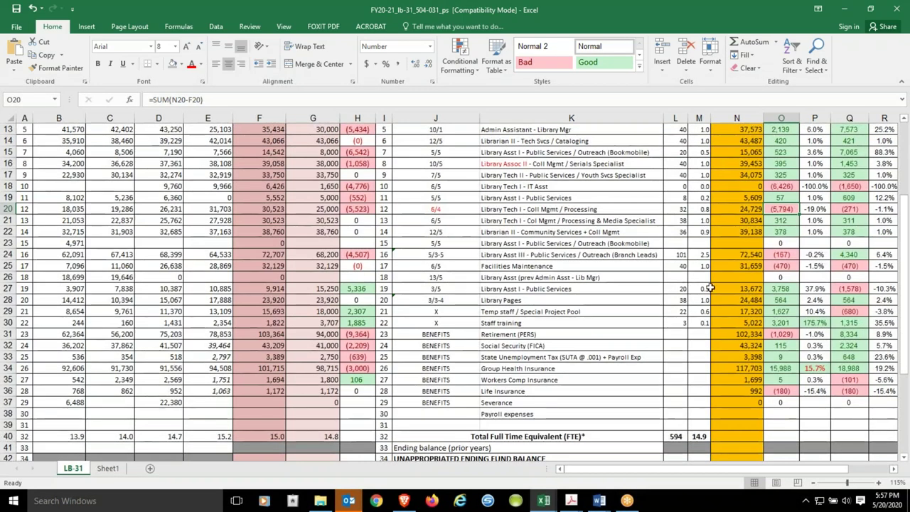
{"action": "left_click", "coordinate": [504, 290]}
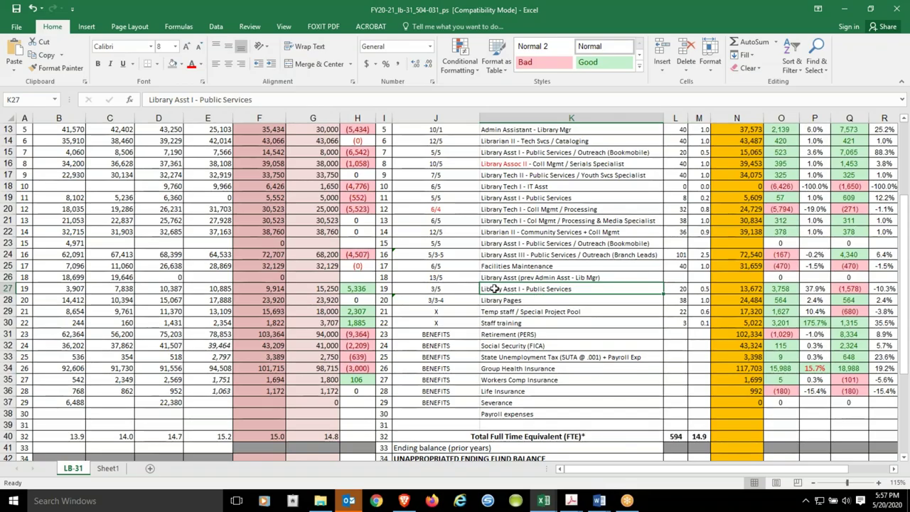
{"action": "left_click", "coordinate": [385, 289]}
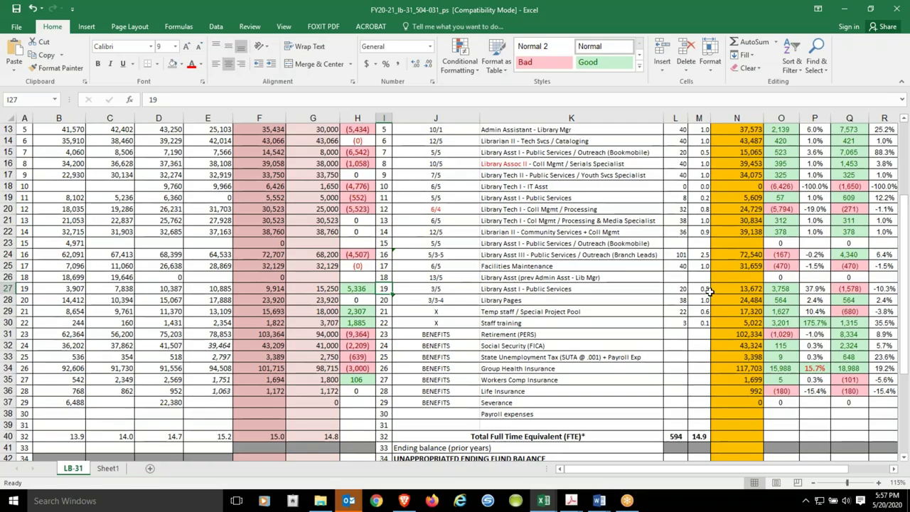
{"action": "left_click", "coordinate": [776, 290]}
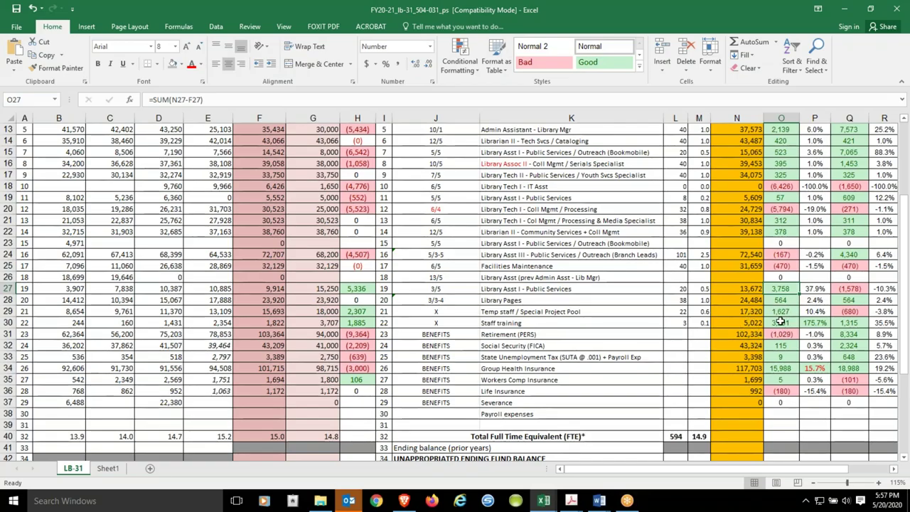
{"action": "left_click", "coordinate": [781, 313]}
{"action": "left_click", "coordinate": [753, 310]}
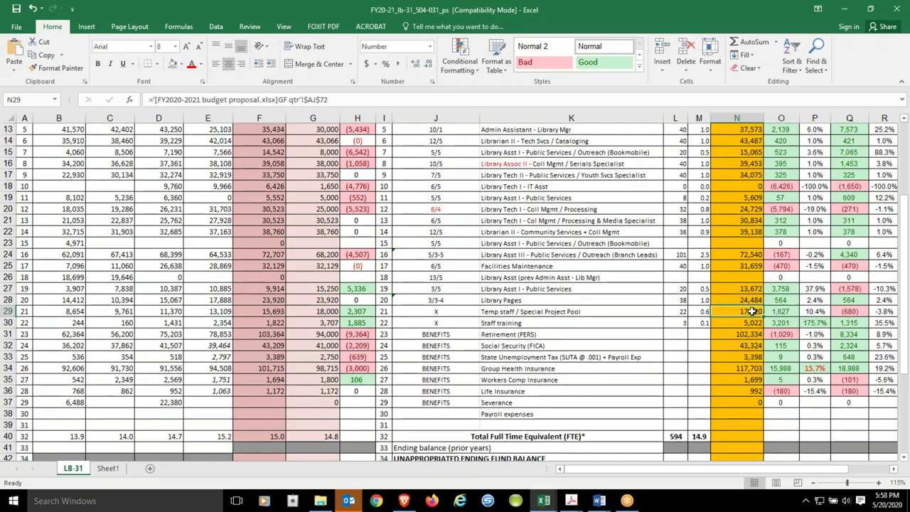
- Check the group health insurance change formula in O34, then show Excel workbook previews
{"action": "scroll", "coordinate": [465, 273], "scroll_direction": "down", "scroll_amount": 2}
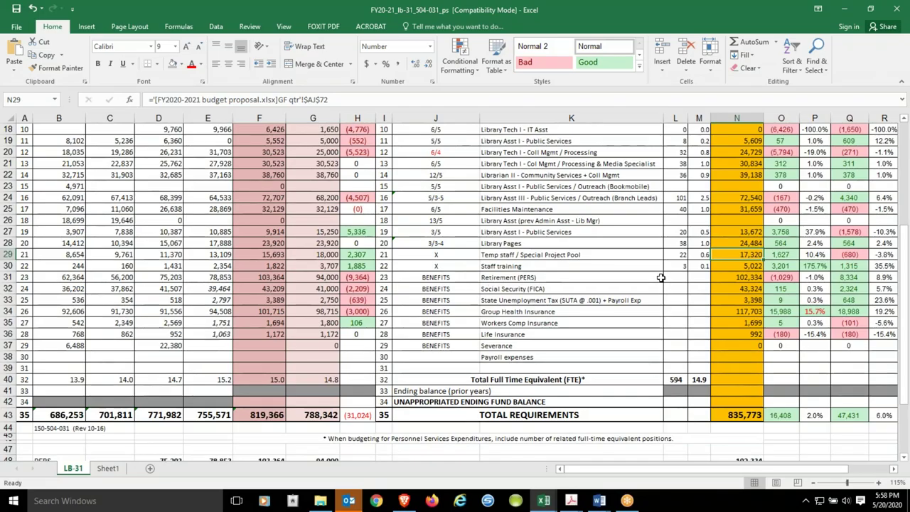
{"action": "left_click", "coordinate": [793, 311]}
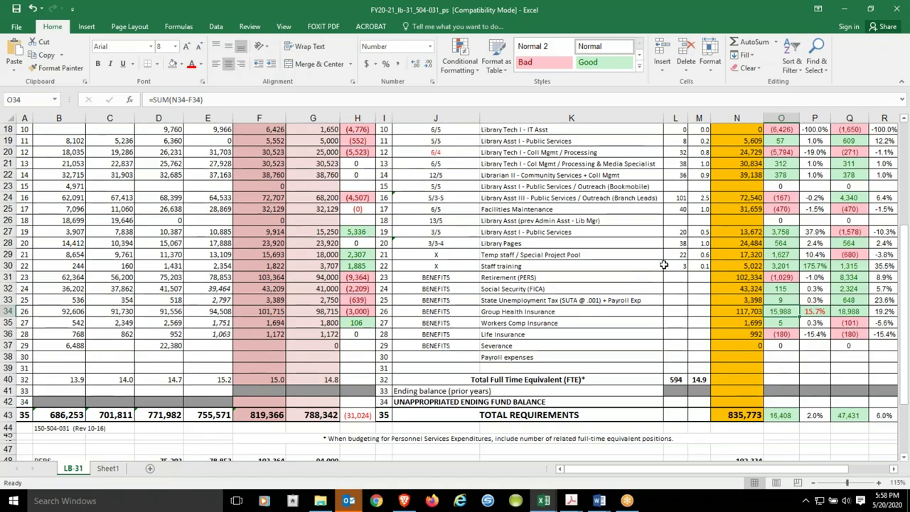
{"action": "scroll", "coordinate": [644, 302], "scroll_direction": "up", "scroll_amount": 4}
{"action": "scroll", "coordinate": [642, 304], "scroll_direction": "up", "scroll_amount": 1}
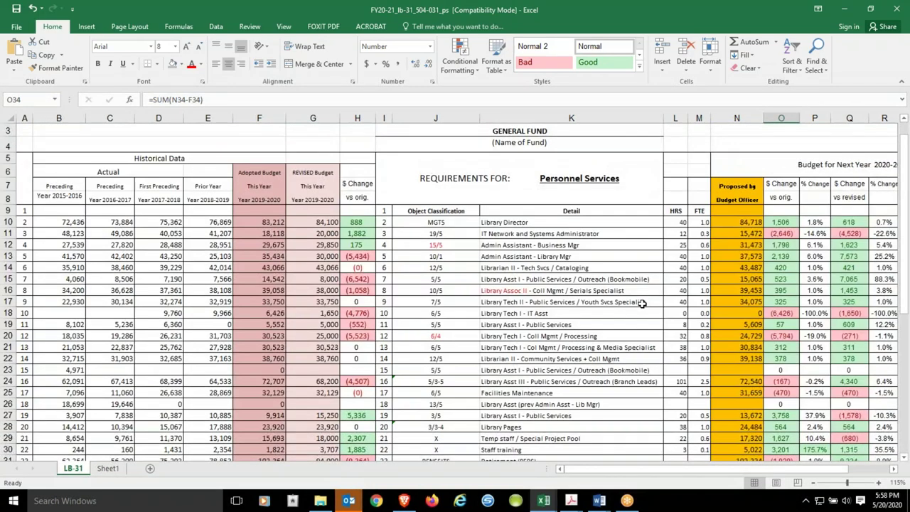
{"action": "scroll", "coordinate": [642, 303], "scroll_direction": "down", "scroll_amount": 3}
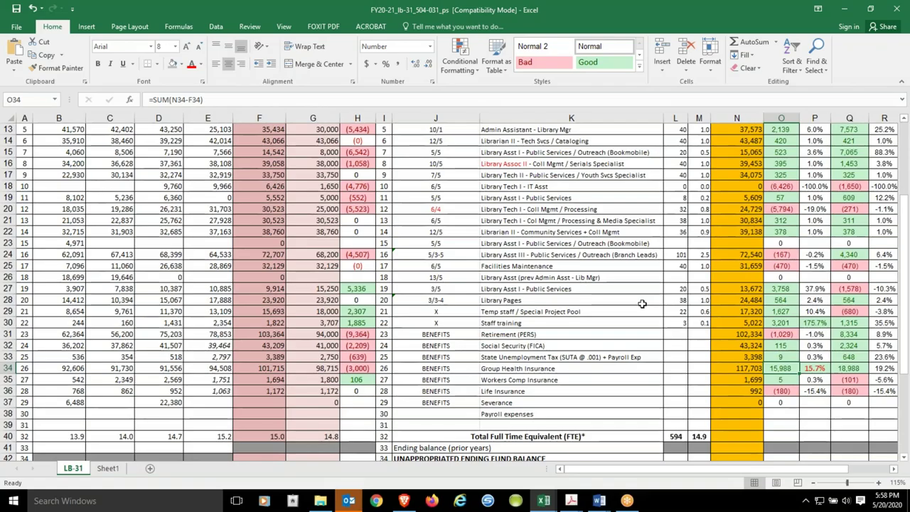
{"action": "scroll", "coordinate": [719, 262], "scroll_direction": "up", "scroll_amount": 3}
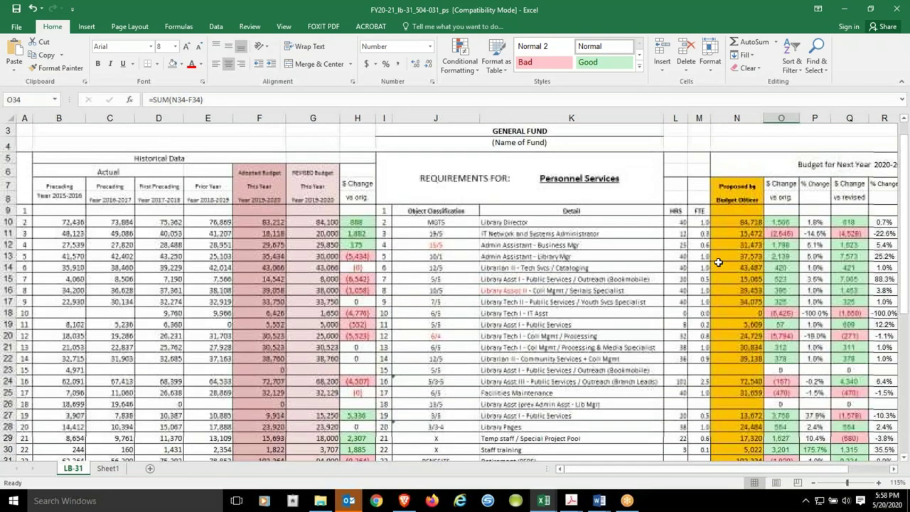
{"action": "scroll", "coordinate": [718, 262], "scroll_direction": "down", "scroll_amount": 3}
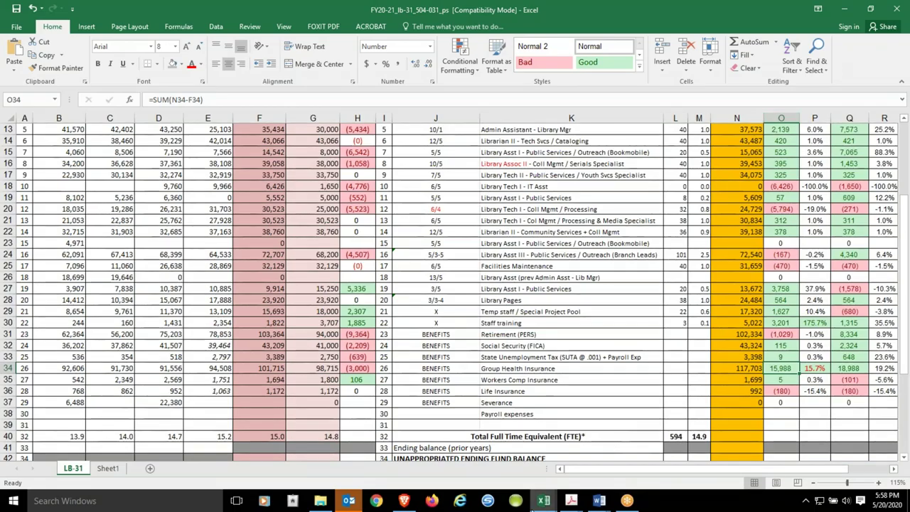
{"action": "mouse_move", "coordinate": [544, 503]}
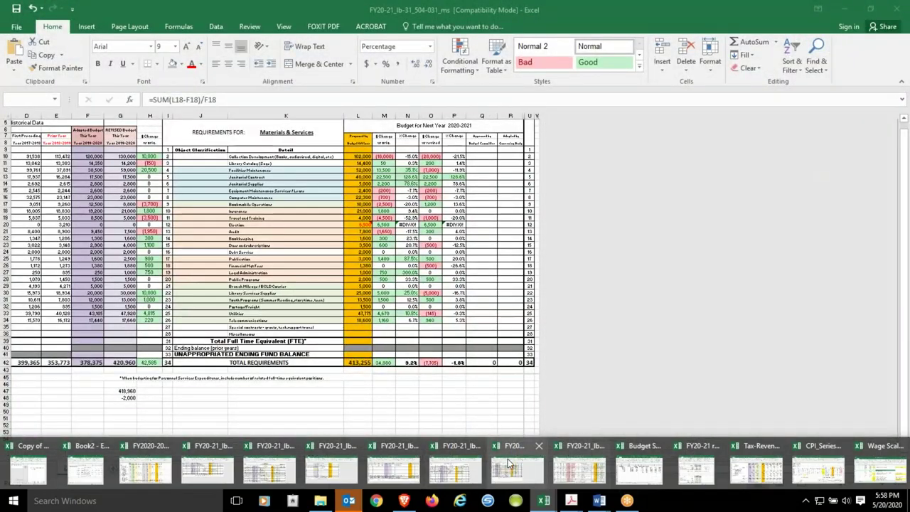
{"action": "left_click", "coordinate": [509, 464]}
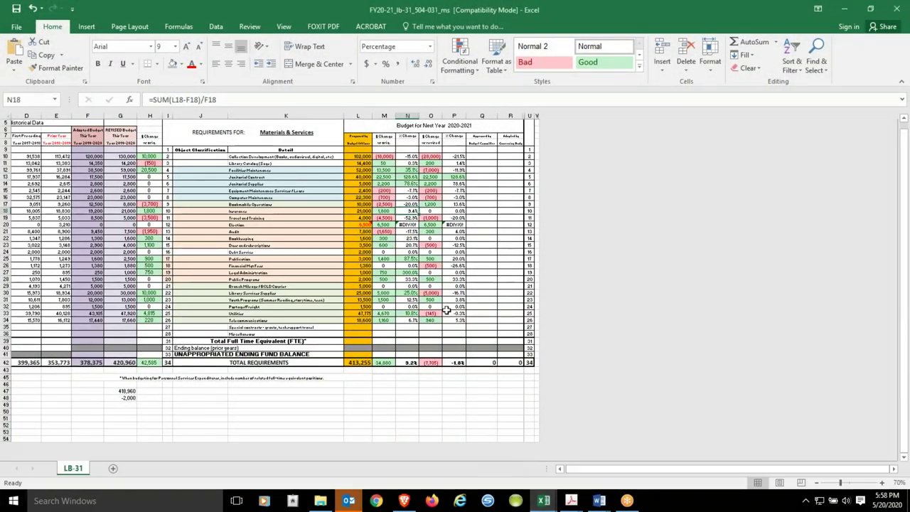
{"action": "scroll", "coordinate": [446, 310], "scroll_direction": "up", "scroll_amount": 2, "text": "ctrl"}
{"action": "scroll", "coordinate": [501, 328], "scroll_direction": "up", "scroll_amount": 5}
{"action": "scroll", "coordinate": [501, 328], "scroll_direction": "down", "scroll_amount": 1}
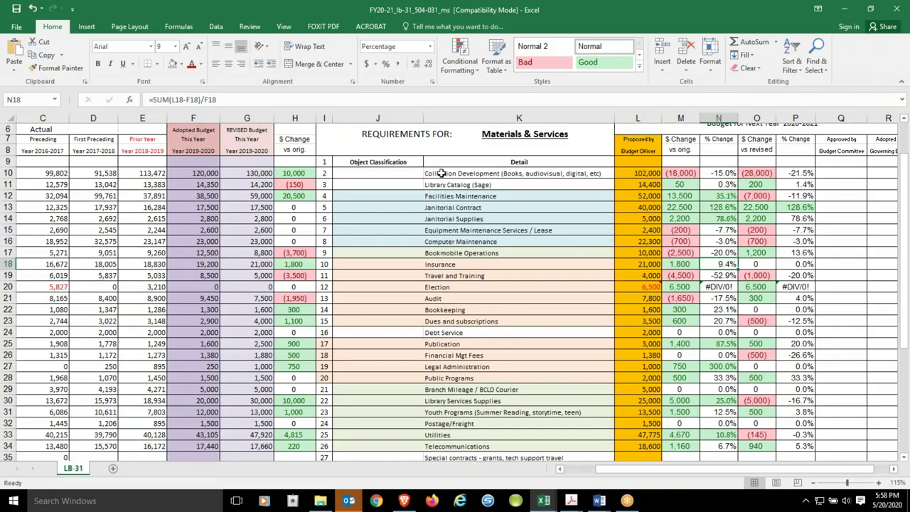
{"action": "left_click_drag", "start_coordinate": [640, 469], "coordinate": [625, 469]}
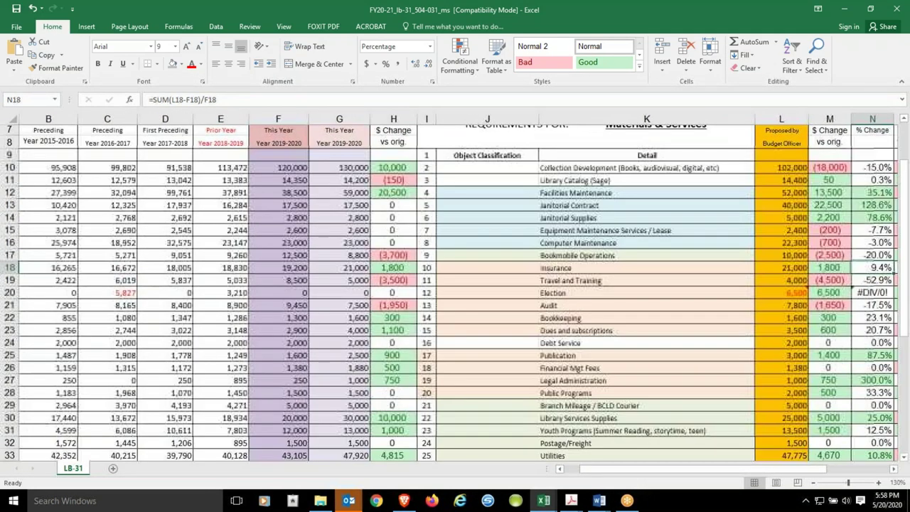
{"action": "left_click", "coordinate": [786, 169]}
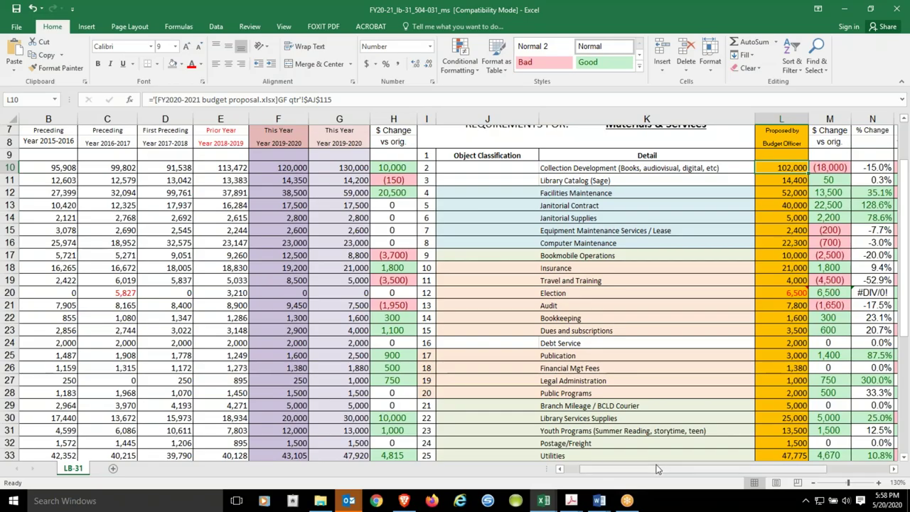
{"action": "left_click_drag", "start_coordinate": [657, 469], "coordinate": [640, 470]}
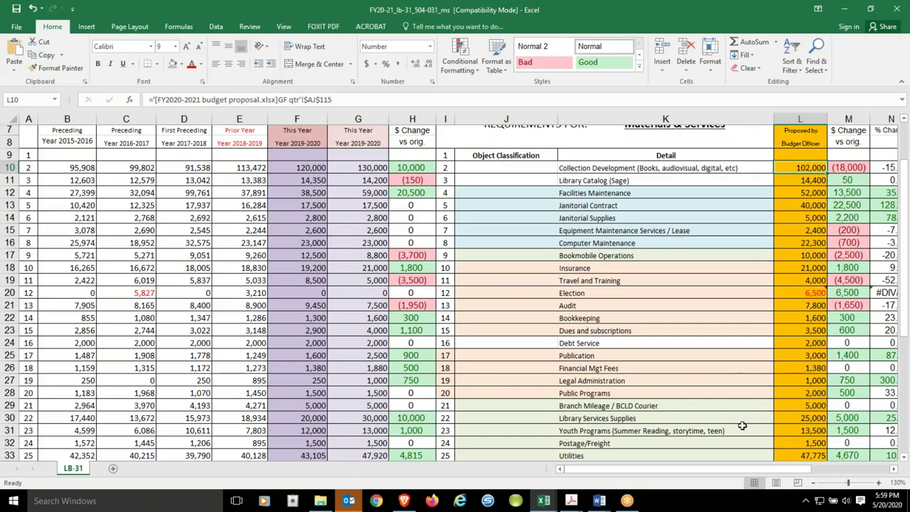
{"action": "left_click_drag", "start_coordinate": [718, 469], "coordinate": [755, 467]}
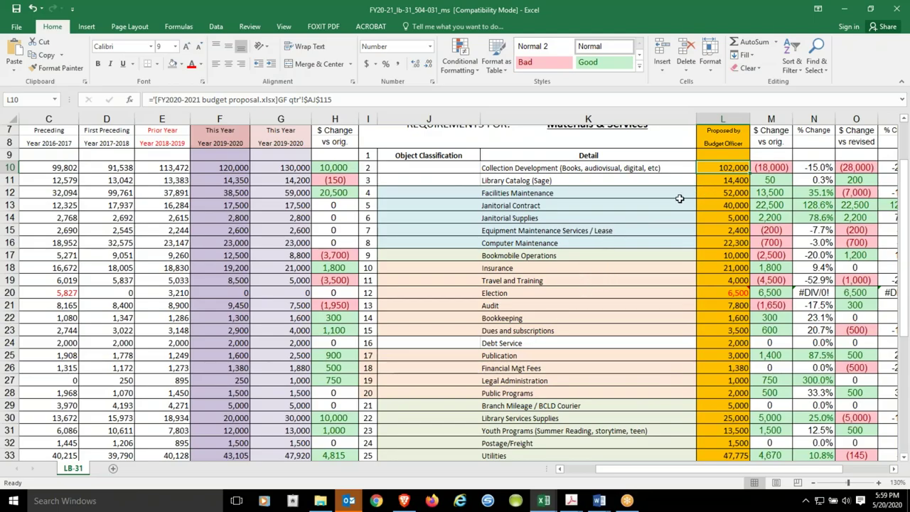
{"action": "scroll", "coordinate": [680, 198], "scroll_direction": "down", "scroll_amount": 2}
{"action": "scroll", "coordinate": [680, 198], "scroll_direction": "up", "scroll_amount": 2}
{"action": "left_click", "coordinate": [740, 192]}
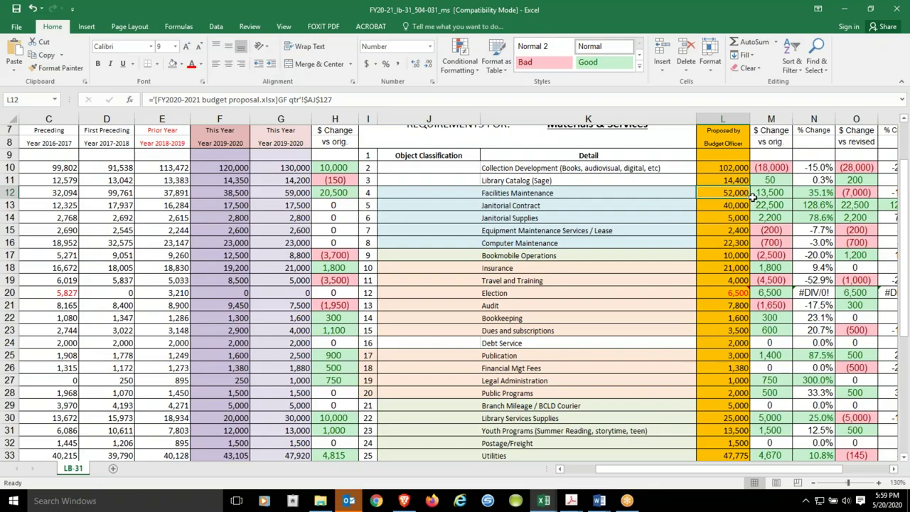
{"action": "left_click", "coordinate": [780, 193]}
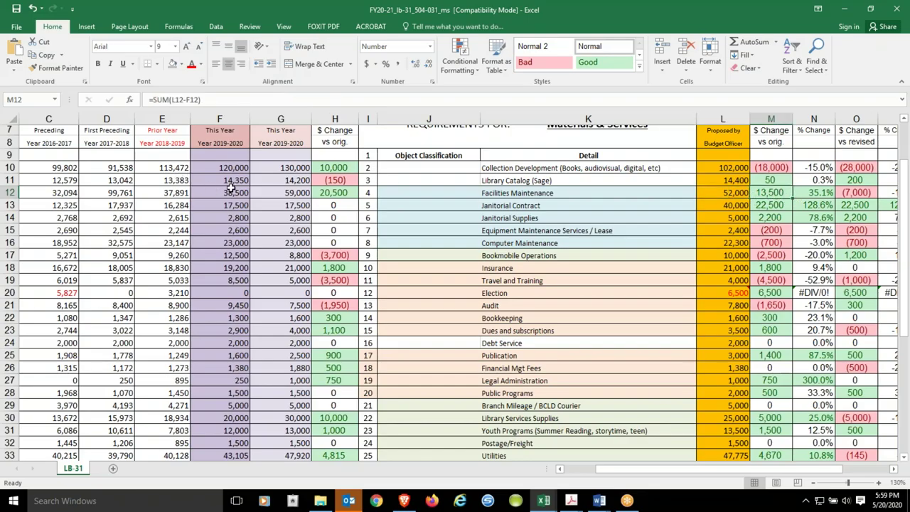
{"action": "left_click", "coordinate": [239, 192]}
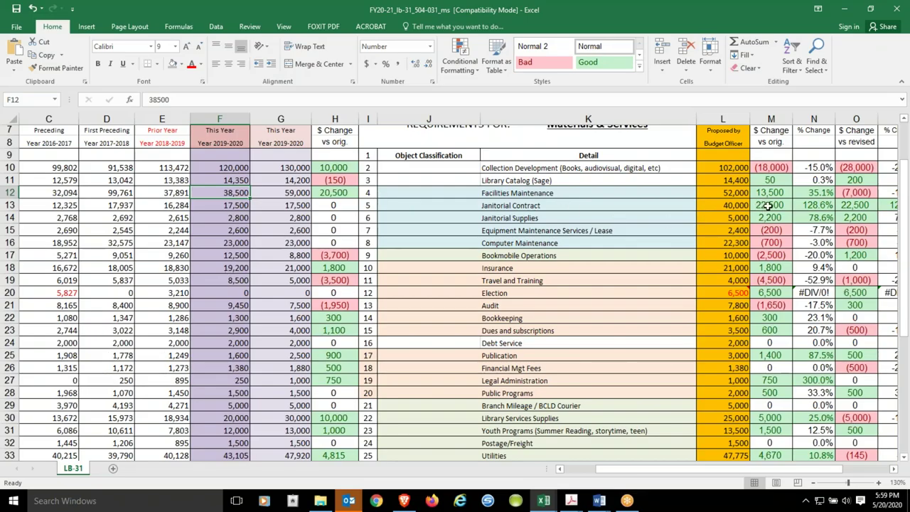
{"action": "left_click", "coordinate": [540, 205]}
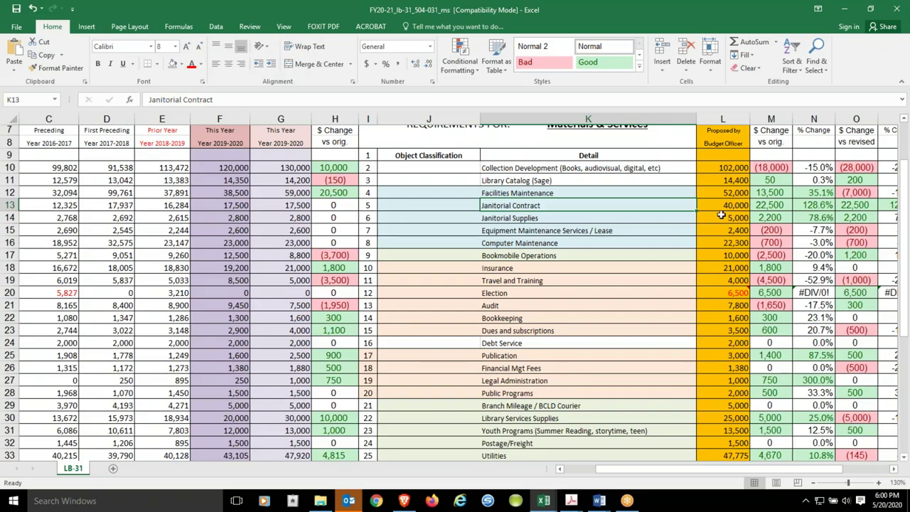
{"action": "left_click", "coordinate": [532, 217]}
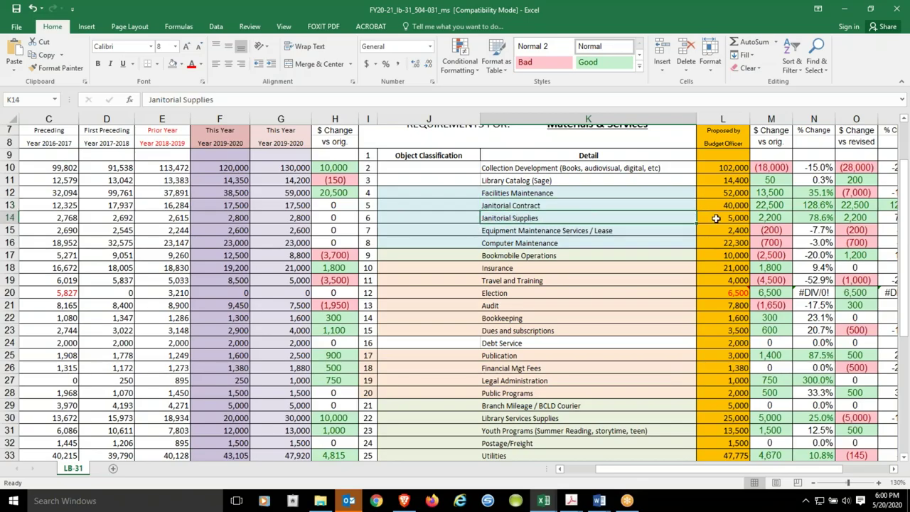
{"action": "left_click", "coordinate": [716, 217]}
{"action": "left_click", "coordinate": [779, 215]}
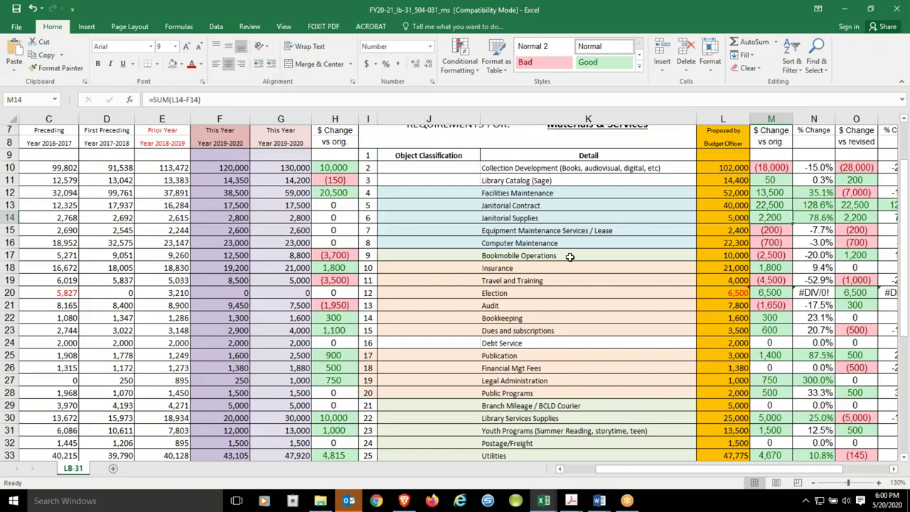
{"action": "left_click", "coordinate": [570, 256]}
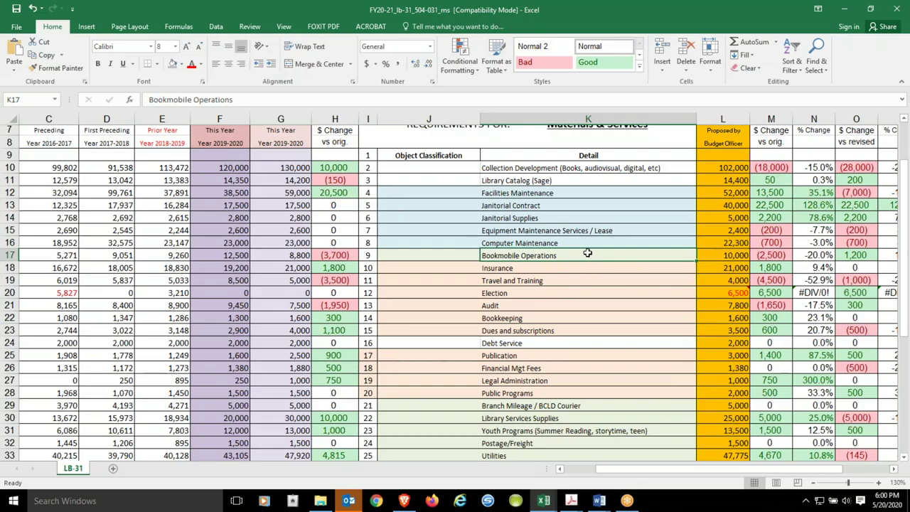
- Show the Year 2015-2016 column and review the Insurance and Travel and Training (5,000) formulas
{"action": "left_click_drag", "start_coordinate": [699, 469], "coordinate": [652, 470]}
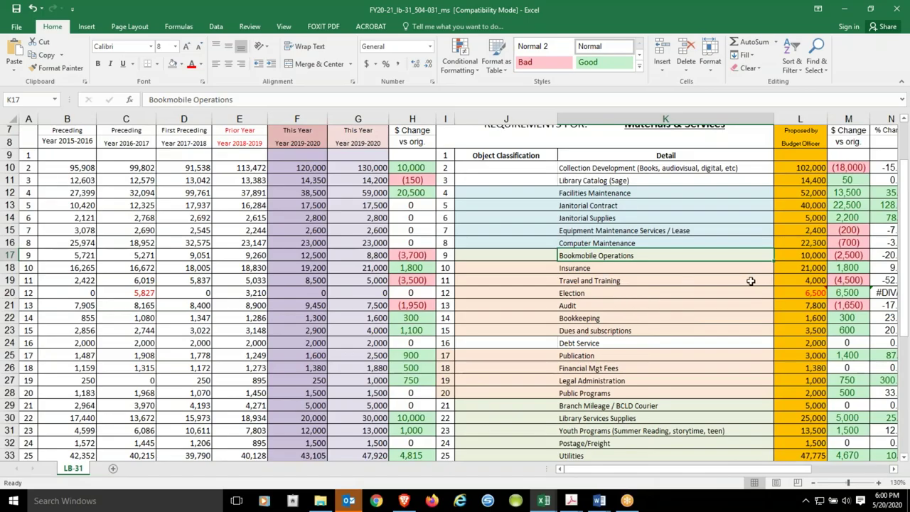
{"action": "left_click", "coordinate": [660, 270]}
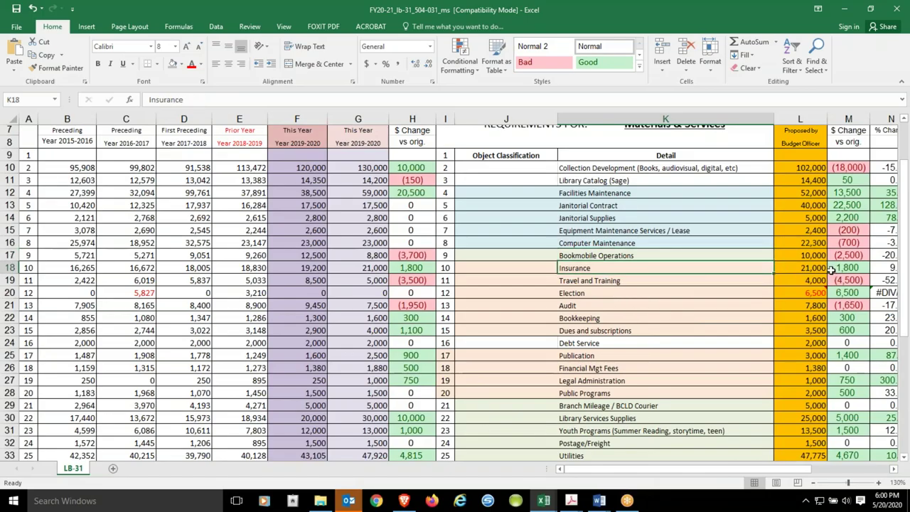
{"action": "left_click", "coordinate": [844, 269]}
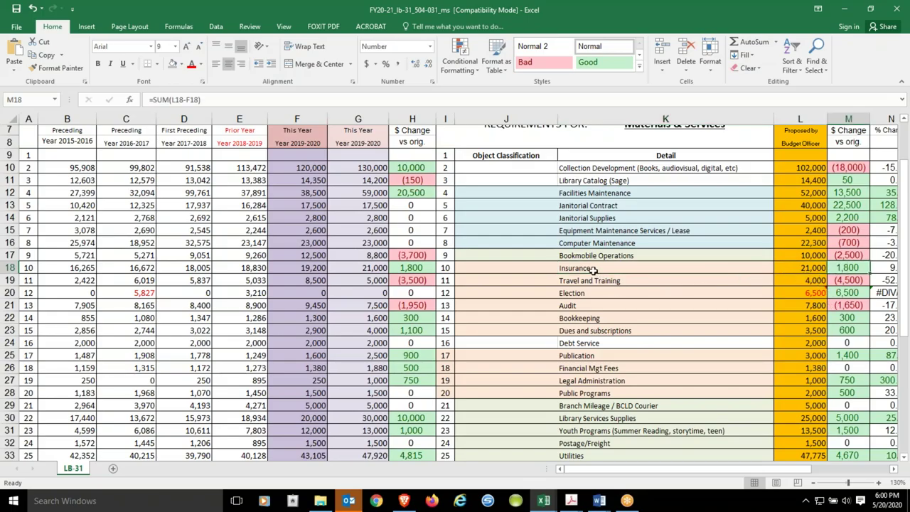
{"action": "left_click", "coordinate": [589, 280]}
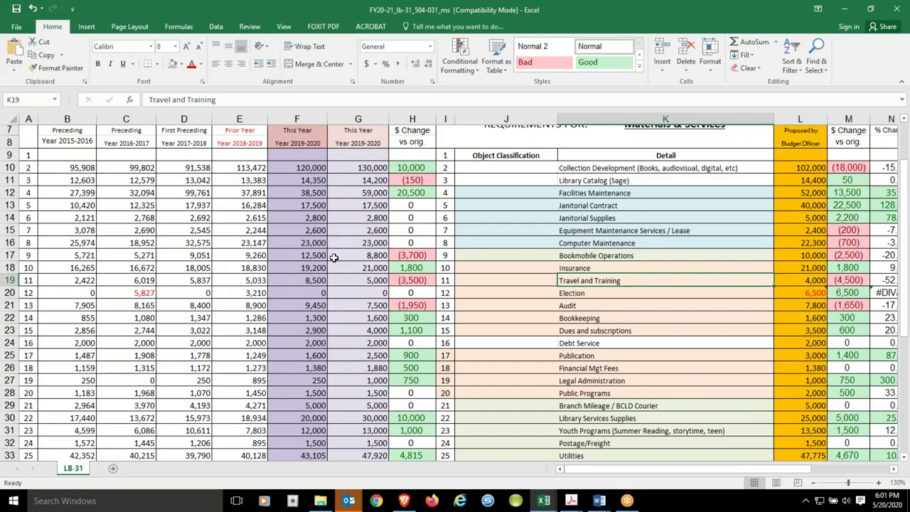
{"action": "left_click", "coordinate": [353, 281]}
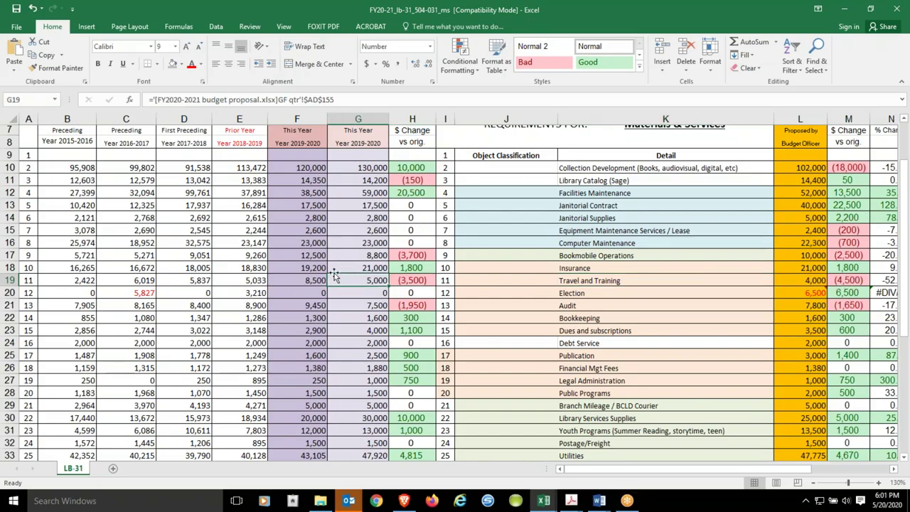
{"action": "left_click", "coordinate": [314, 278]}
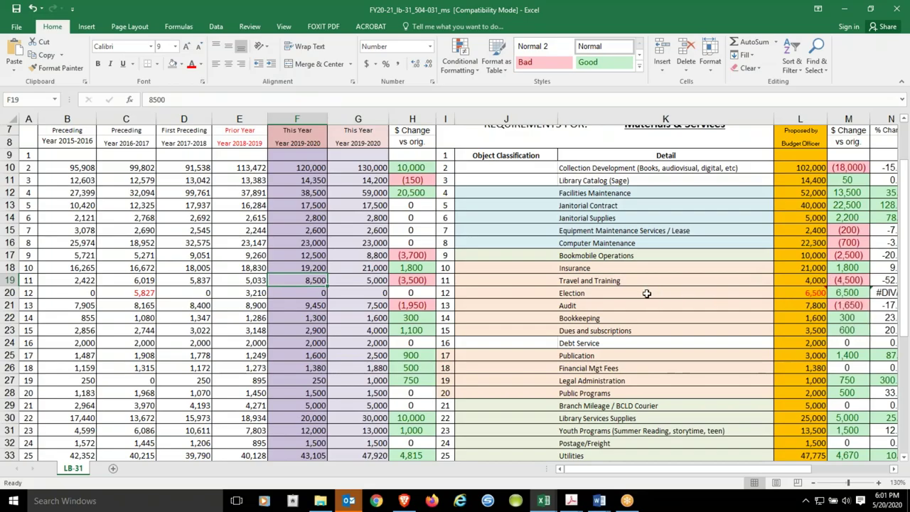
- Inspect the sources of Election's 6,500 and Audit's 7,800 proposed amounts
{"action": "mouse_move", "coordinate": [802, 296]}
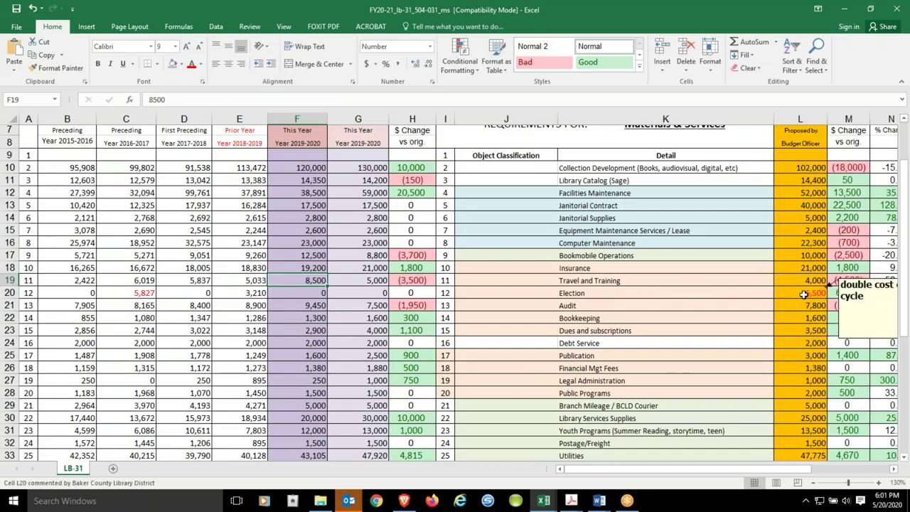
{"action": "left_click", "coordinate": [803, 295]}
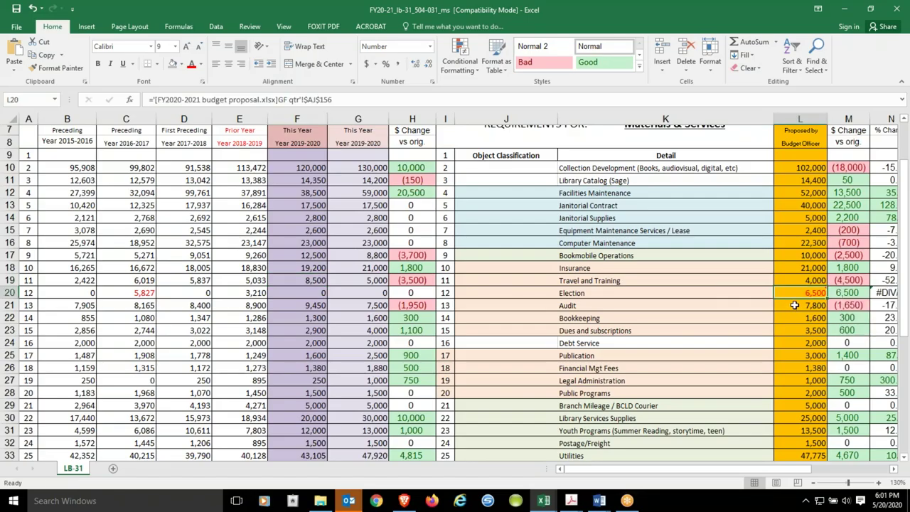
{"action": "left_click", "coordinate": [810, 307]}
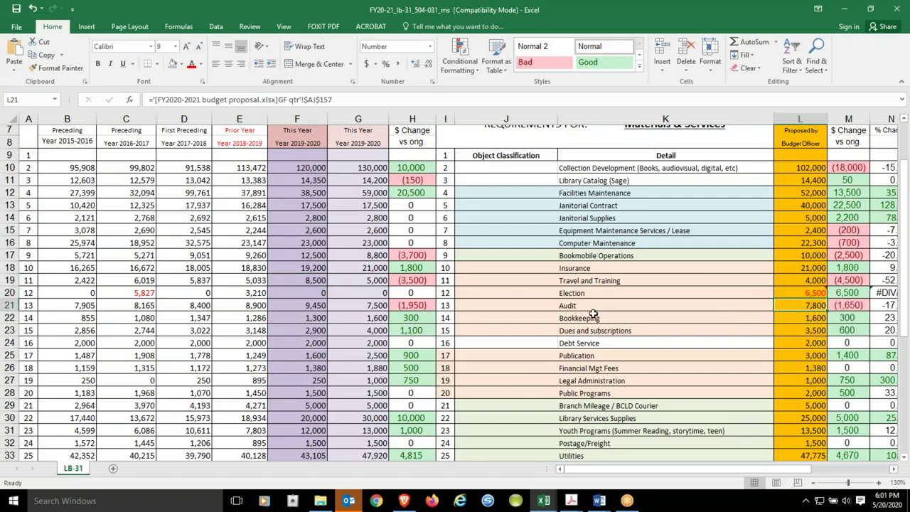
{"action": "scroll", "coordinate": [610, 305], "scroll_direction": "down", "scroll_amount": 2}
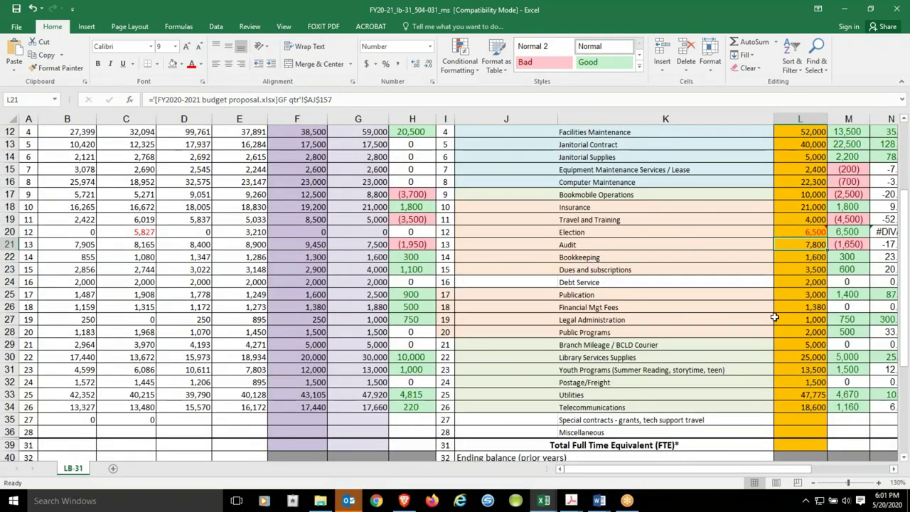
{"action": "left_click", "coordinate": [381, 245]}
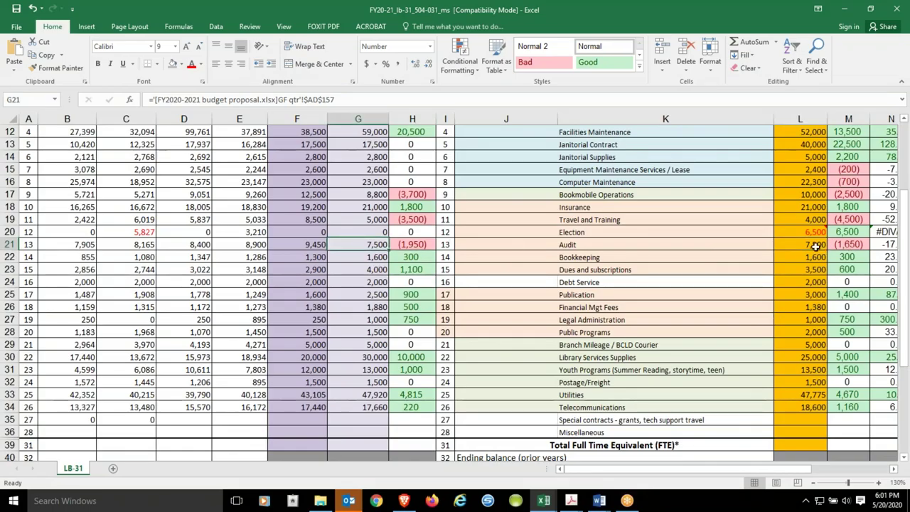
{"action": "left_click", "coordinate": [816, 247]}
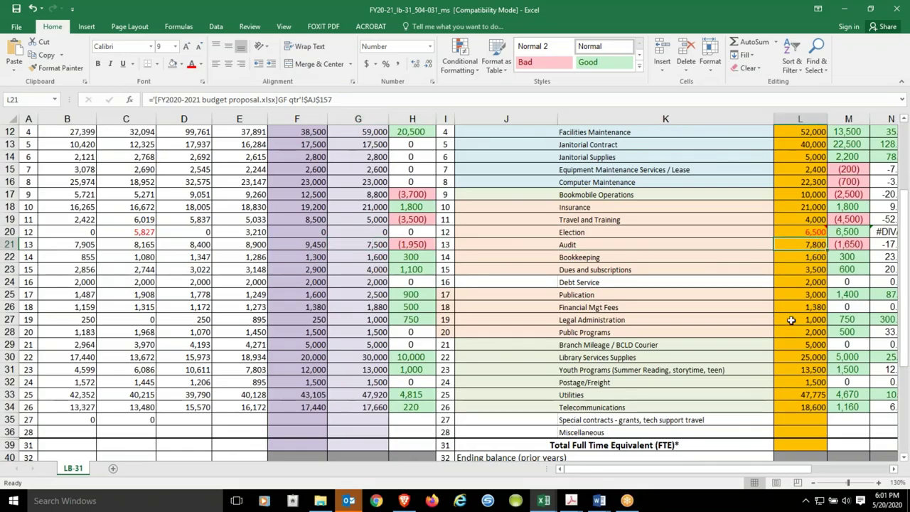
{"action": "left_click", "coordinate": [575, 259]}
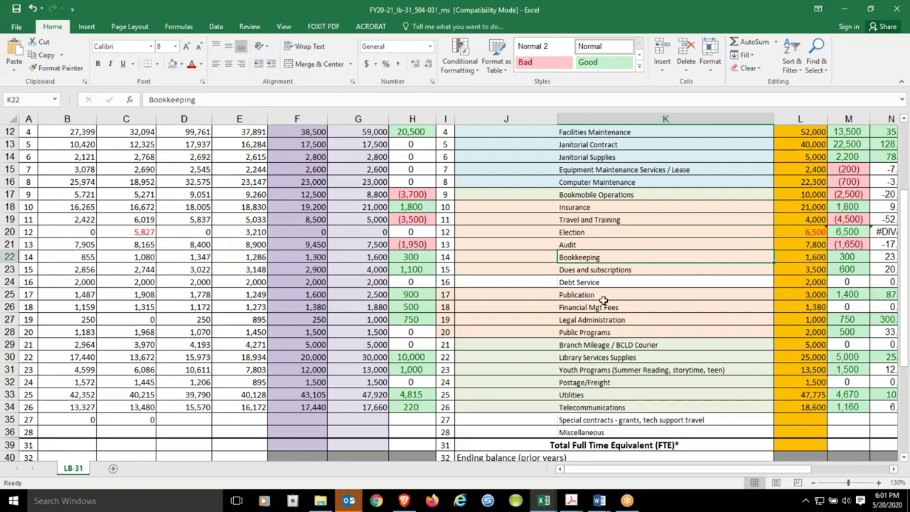
{"action": "scroll", "coordinate": [637, 312], "scroll_direction": "down", "scroll_amount": 2}
{"action": "left_click", "coordinate": [569, 230]}
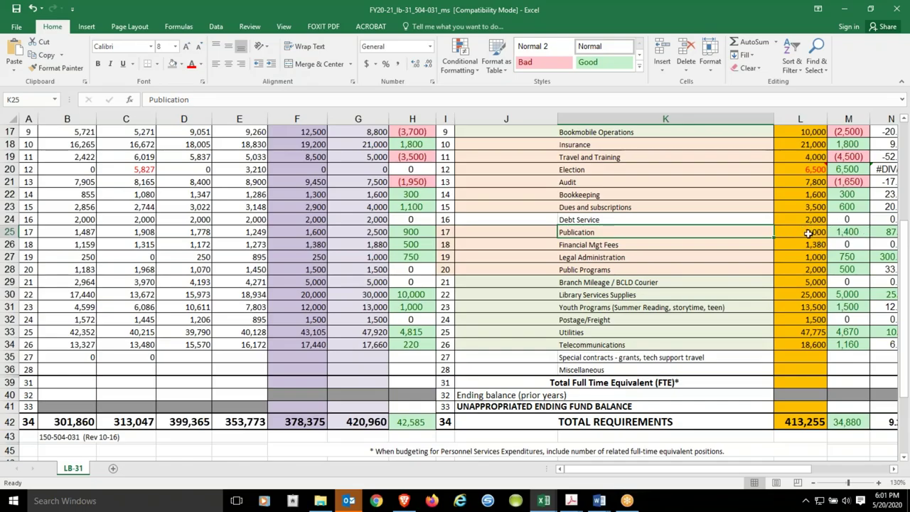
{"action": "left_click", "coordinate": [811, 232]}
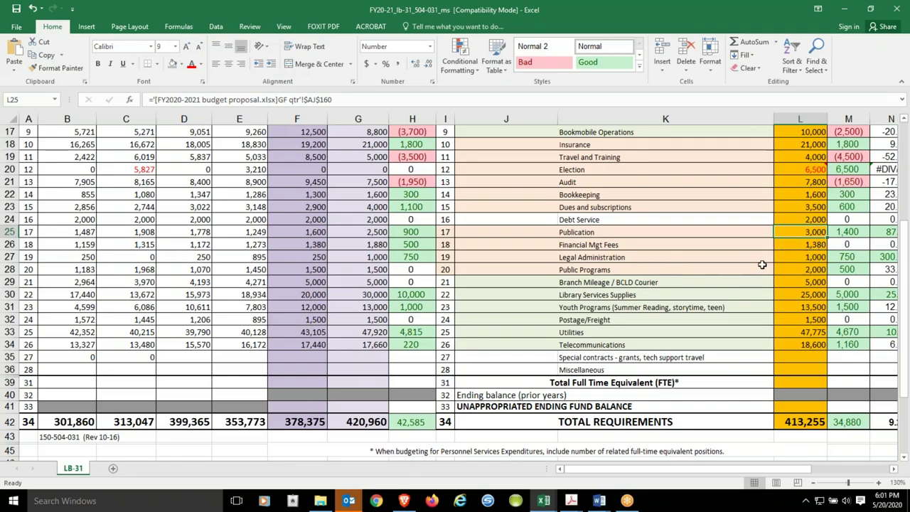
{"action": "left_click", "coordinate": [573, 258]}
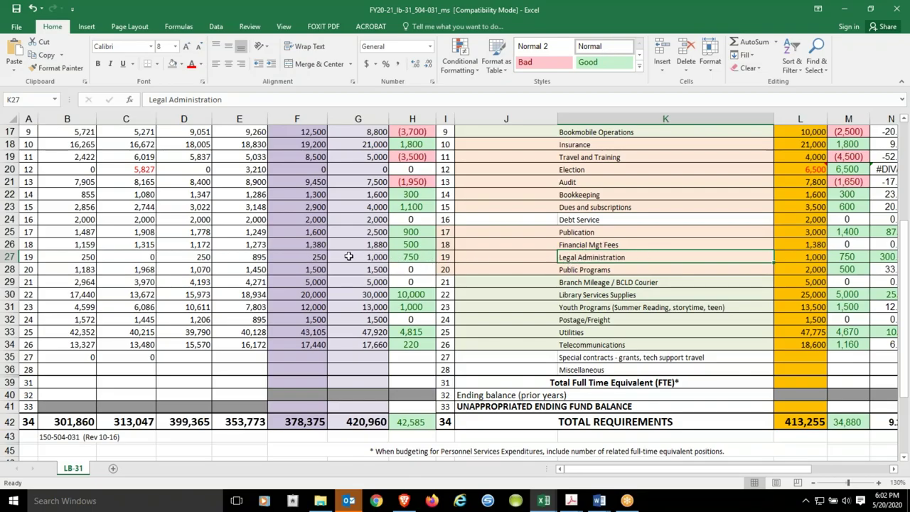
{"action": "left_click", "coordinate": [603, 271]}
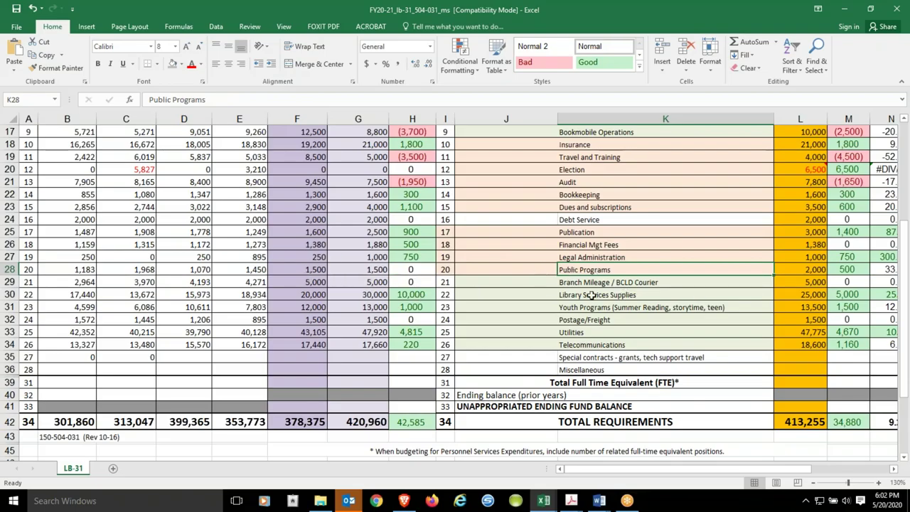
{"action": "left_click", "coordinate": [811, 275]}
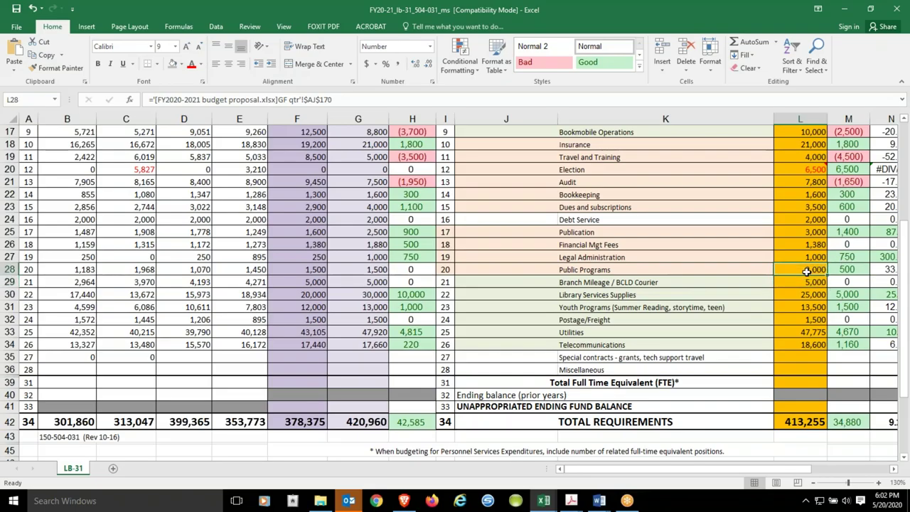
{"action": "key", "text": "Down"}
{"action": "key", "text": "Down"}
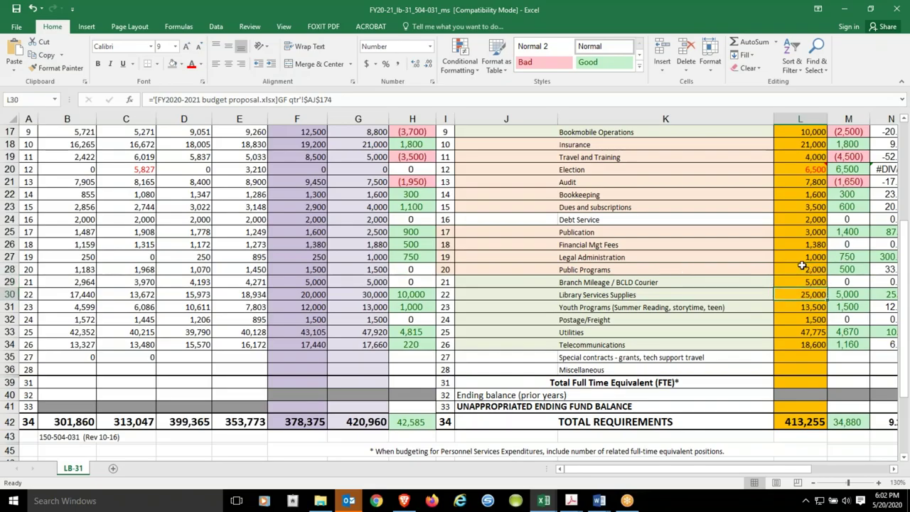
{"action": "left_click", "coordinate": [804, 269]}
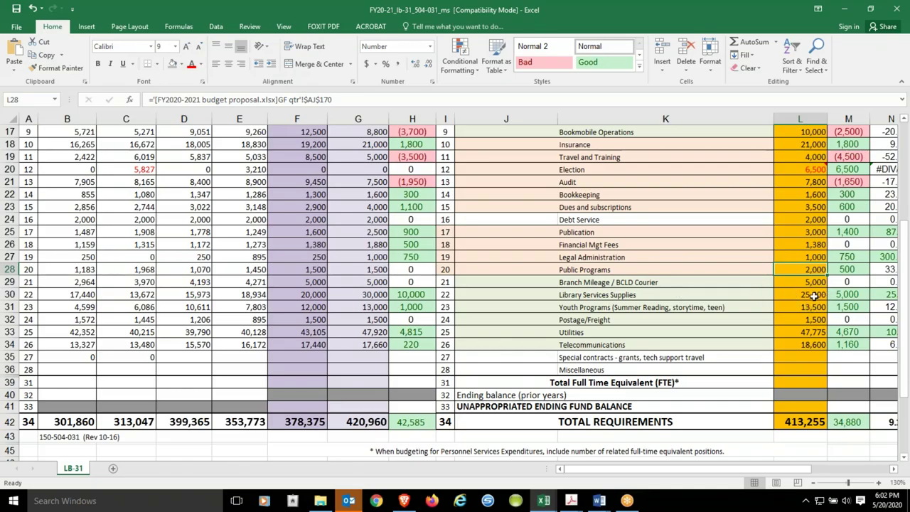
{"action": "left_click", "coordinate": [631, 298]}
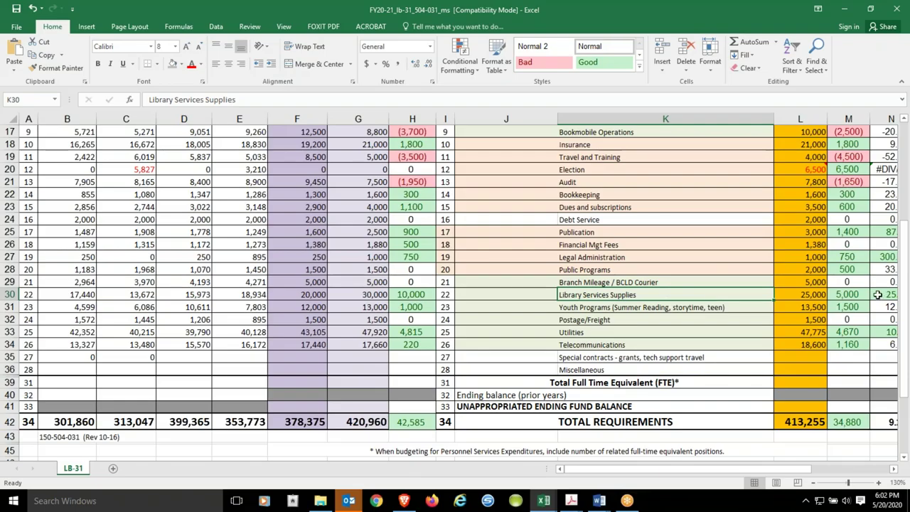
{"action": "left_click", "coordinate": [849, 295]}
{"action": "left_click", "coordinate": [602, 297]}
{"action": "left_click", "coordinate": [853, 293]}
{"action": "left_click", "coordinate": [573, 307]}
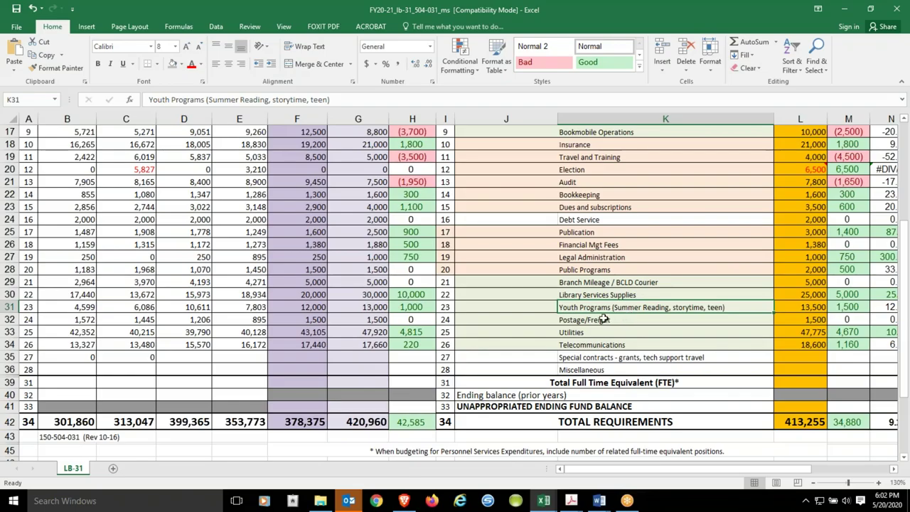
{"action": "left_click", "coordinate": [584, 335]}
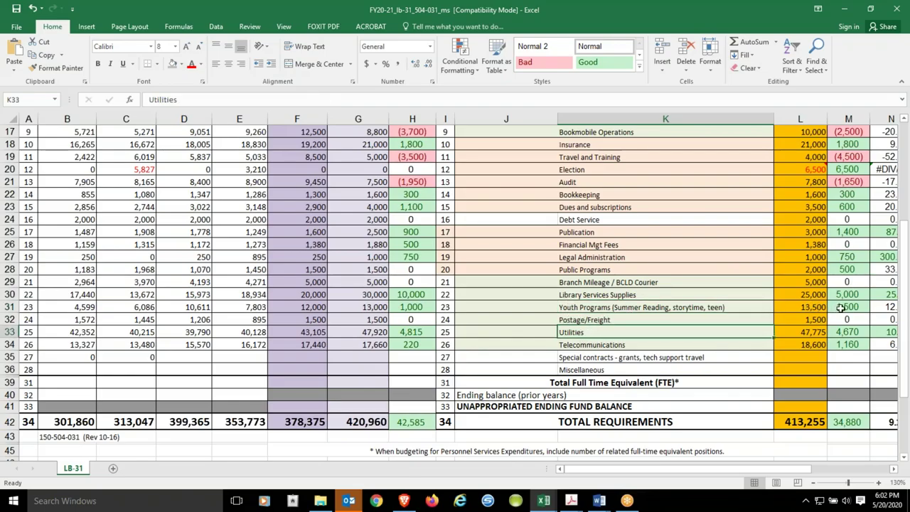
{"action": "left_click", "coordinate": [841, 307]}
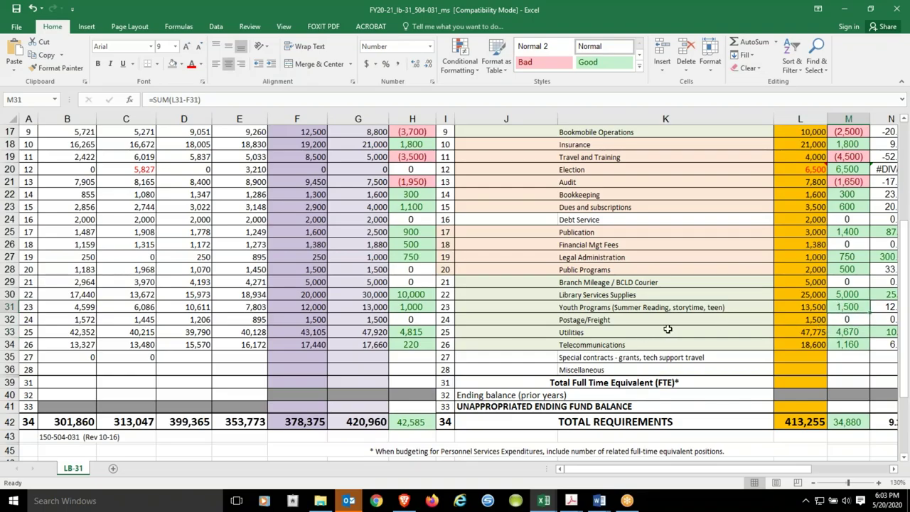
{"action": "left_click", "coordinate": [570, 333]}
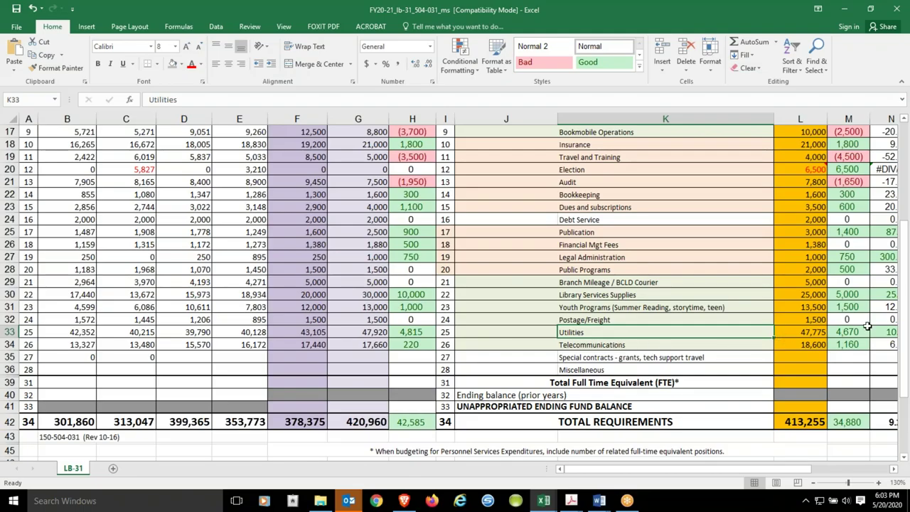
{"action": "left_click", "coordinate": [856, 333]}
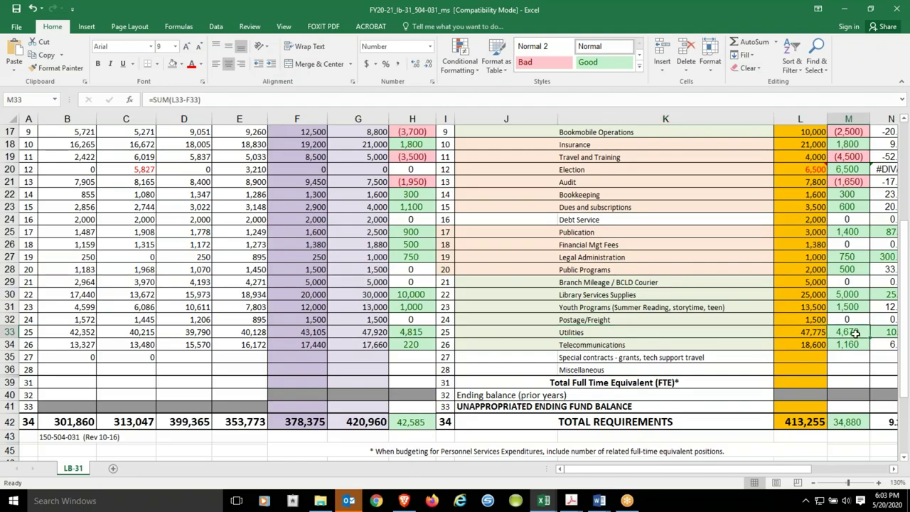
{"action": "left_click", "coordinate": [704, 333]}
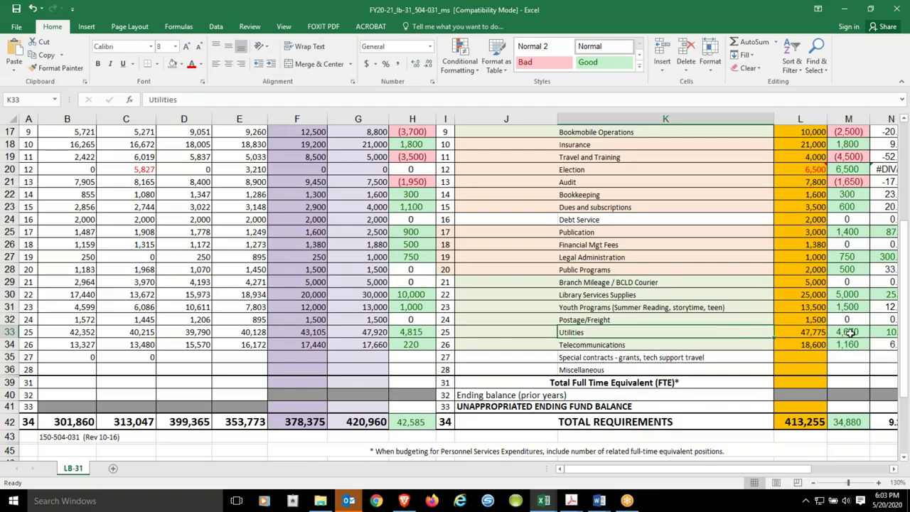
{"action": "left_click", "coordinate": [803, 333]}
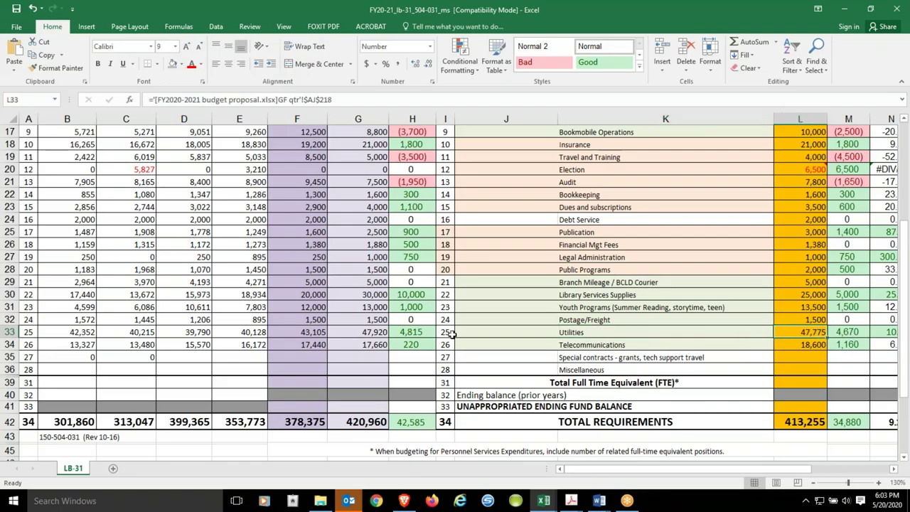
{"action": "left_click", "coordinate": [365, 333]}
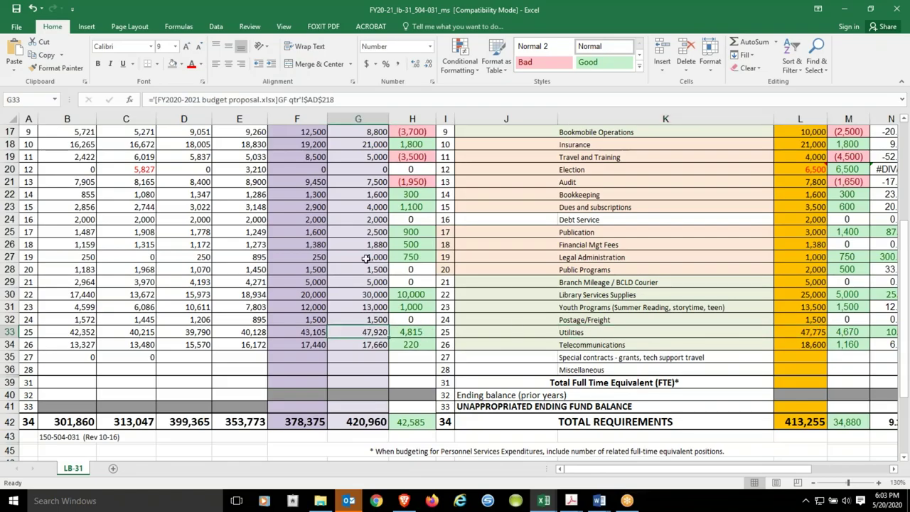
{"action": "left_click", "coordinate": [805, 333]}
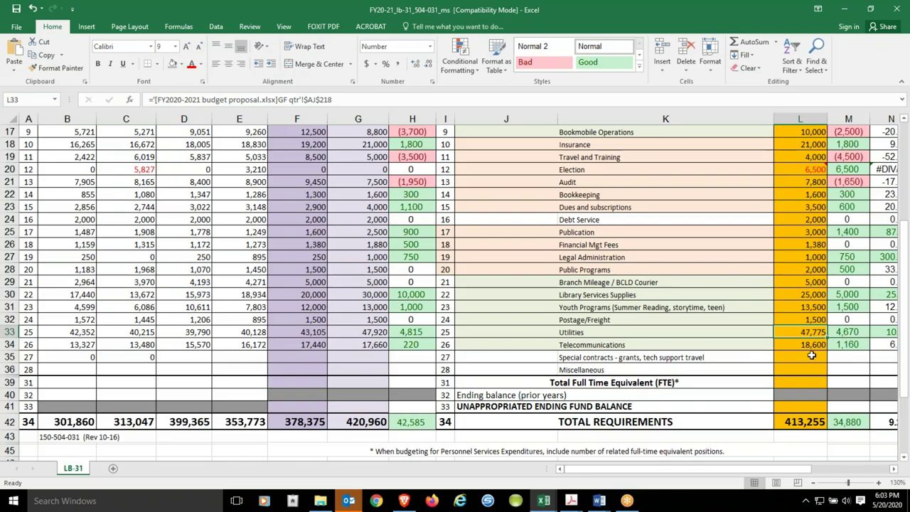
{"action": "left_click", "coordinate": [653, 350]}
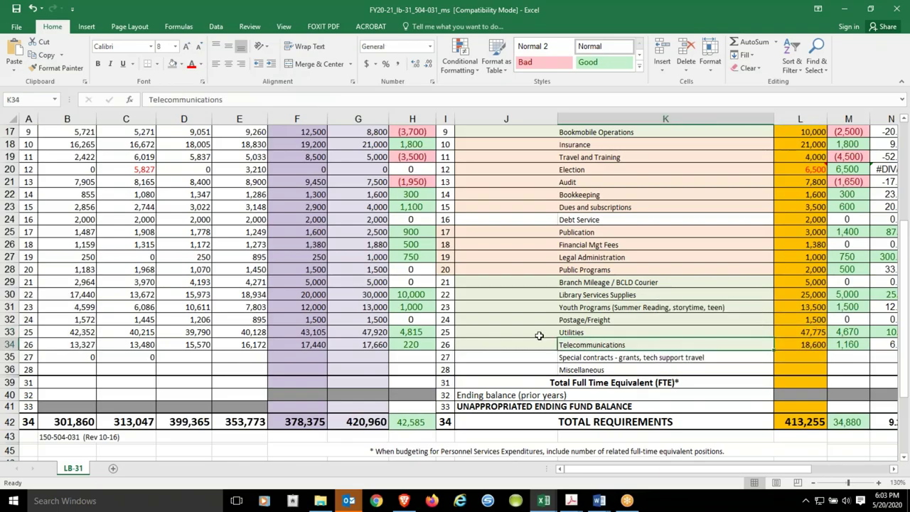
{"action": "scroll", "coordinate": [604, 355], "scroll_direction": "down", "scroll_amount": 2}
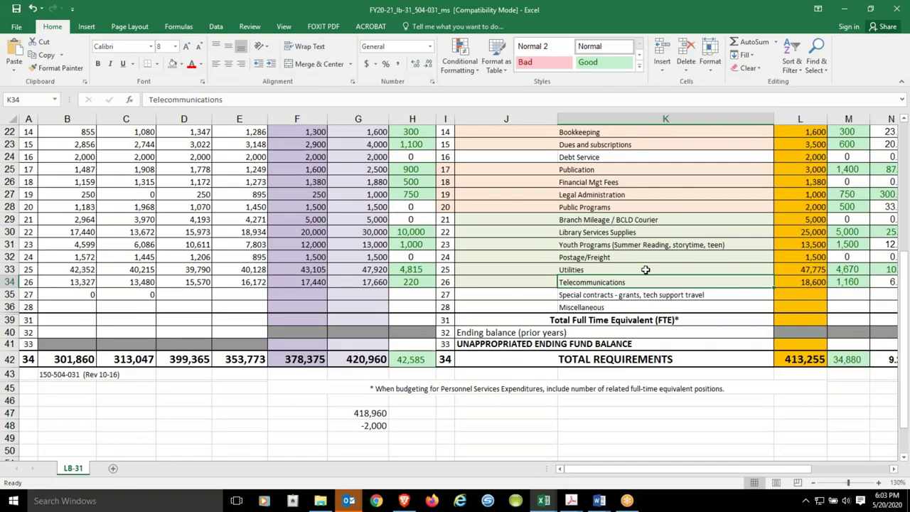
- Check the Telecommunications change formula, then return to the LB-31 Materials & Services workbook
{"action": "left_click", "coordinate": [852, 283]}
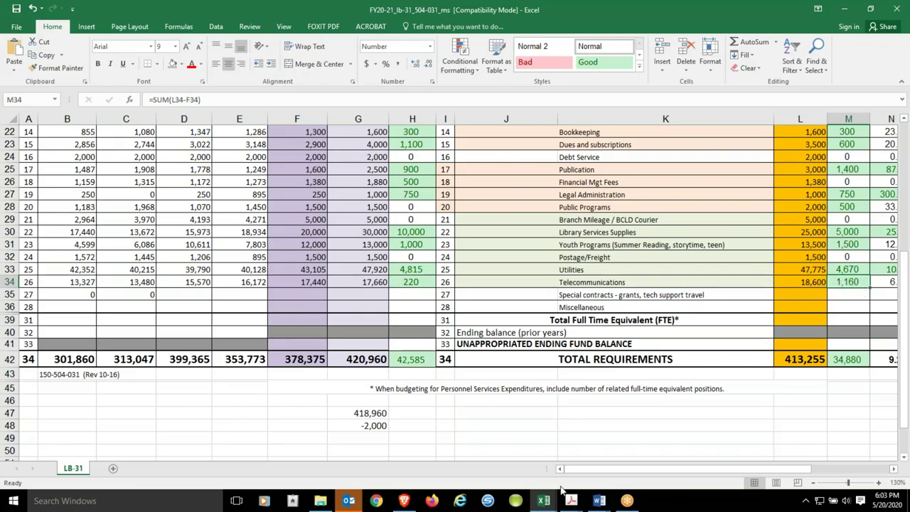
{"action": "left_click", "coordinate": [545, 501]}
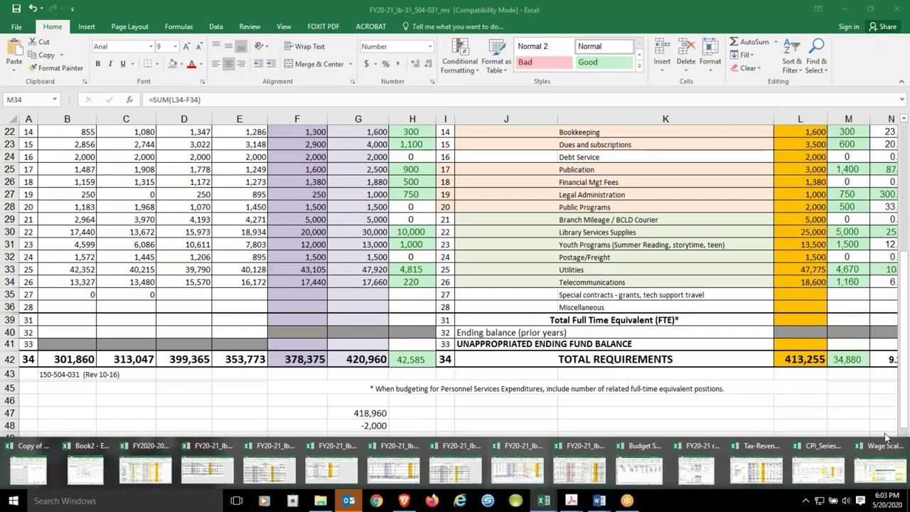
{"action": "scroll", "coordinate": [653, 329], "scroll_direction": "up", "scroll_amount": 7}
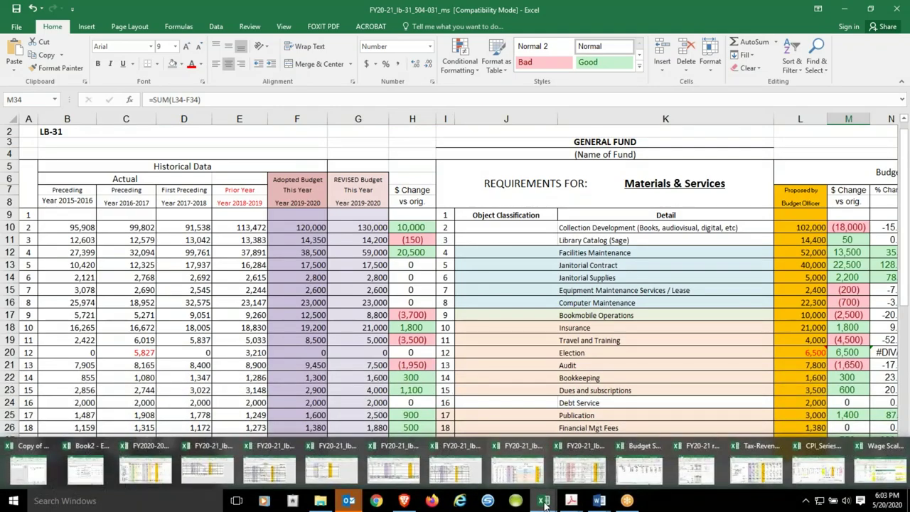
{"action": "left_click", "coordinate": [545, 503]}
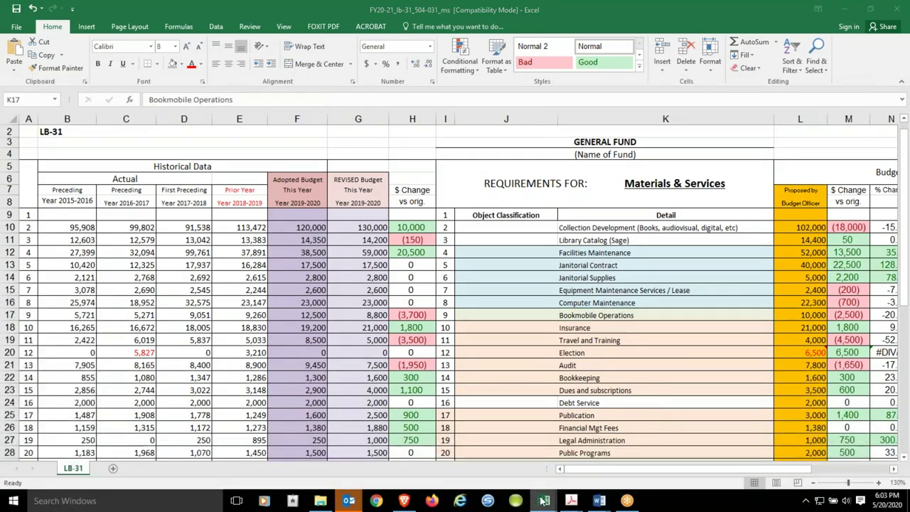
- Switch to the LB-30 Requirements Summary workbook
{"action": "mouse_move", "coordinate": [545, 502]}
{"action": "mouse_move", "coordinate": [348, 462]}
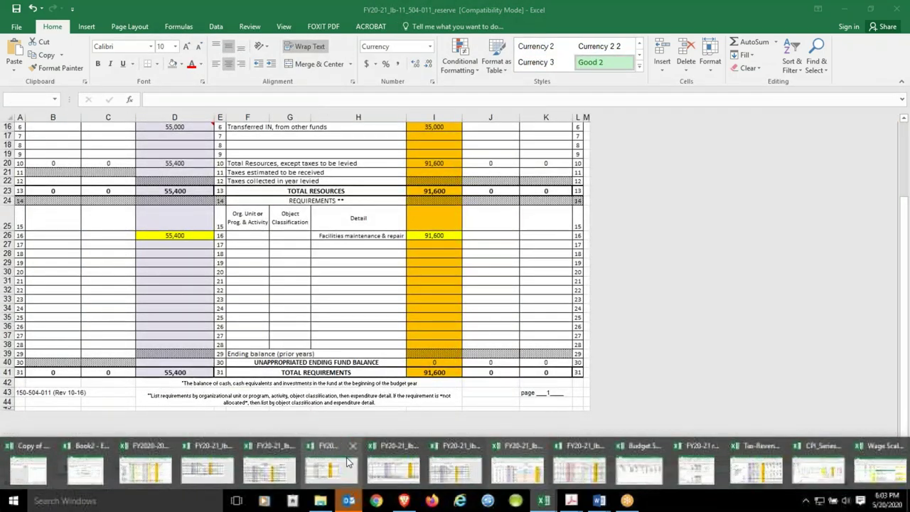
{"action": "mouse_move", "coordinate": [464, 446]}
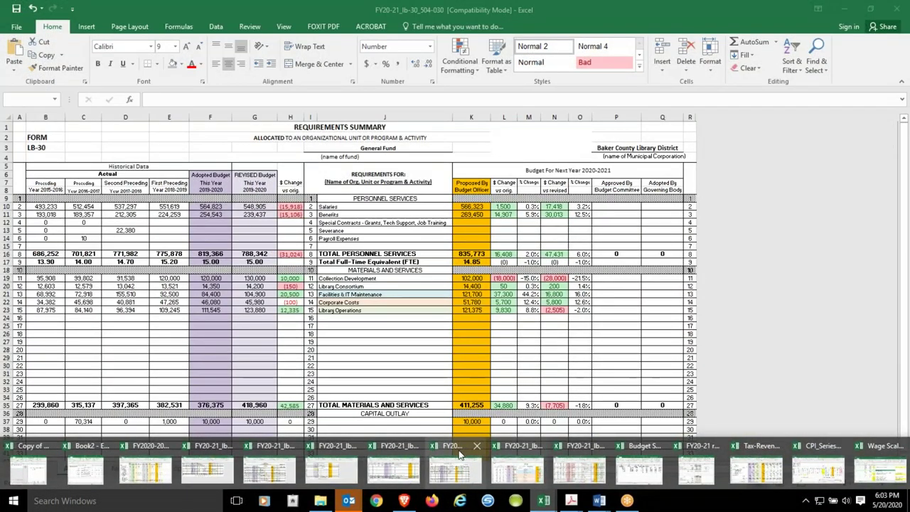
{"action": "left_click", "coordinate": [459, 455]}
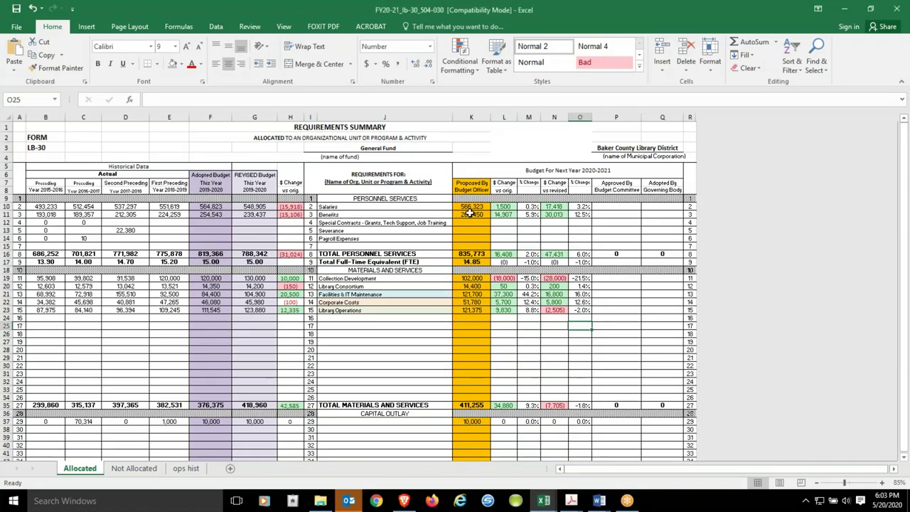
- Inspect the Benefits proposed amount and percent-change formula, then preview the open workbooks again
{"action": "left_click", "coordinate": [471, 214]}
{"action": "scroll", "coordinate": [451, 262], "scroll_direction": "up", "scroll_amount": 3}
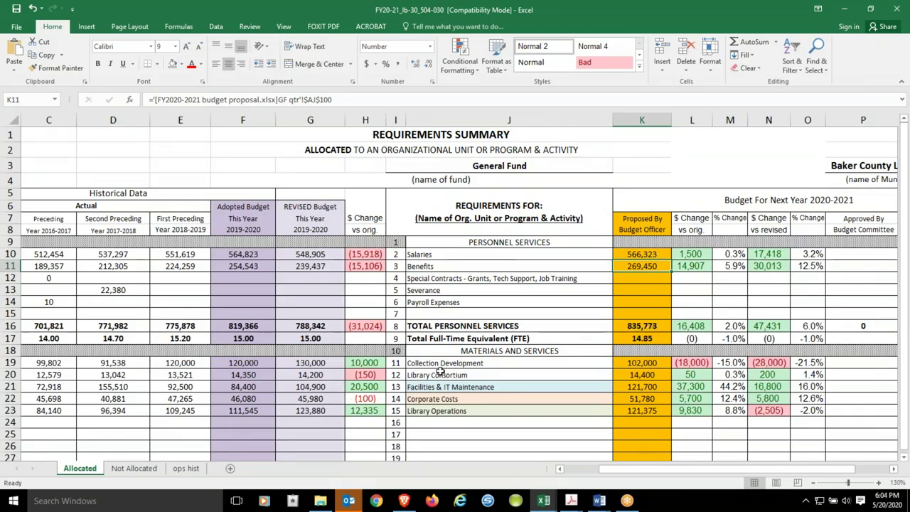
{"action": "scroll", "coordinate": [436, 364], "scroll_direction": "down", "scroll_amount": 2}
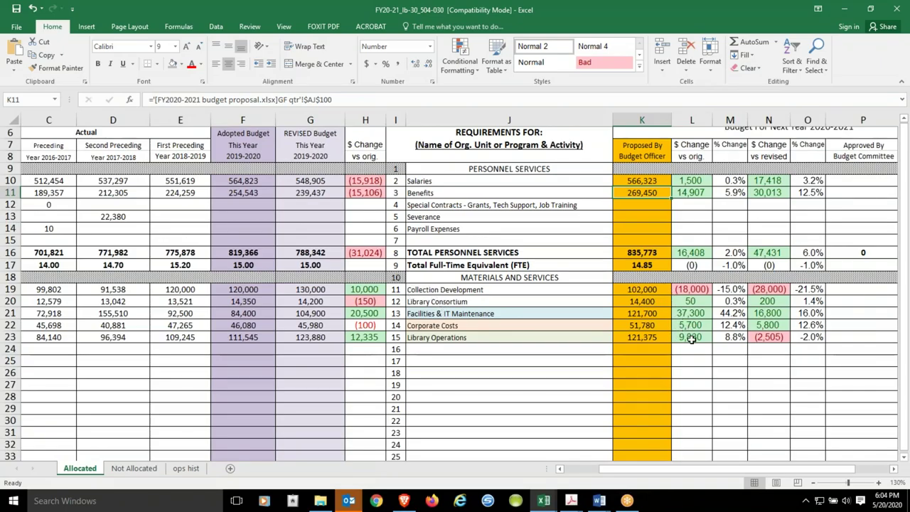
{"action": "scroll", "coordinate": [686, 350], "scroll_direction": "down", "scroll_amount": 2}
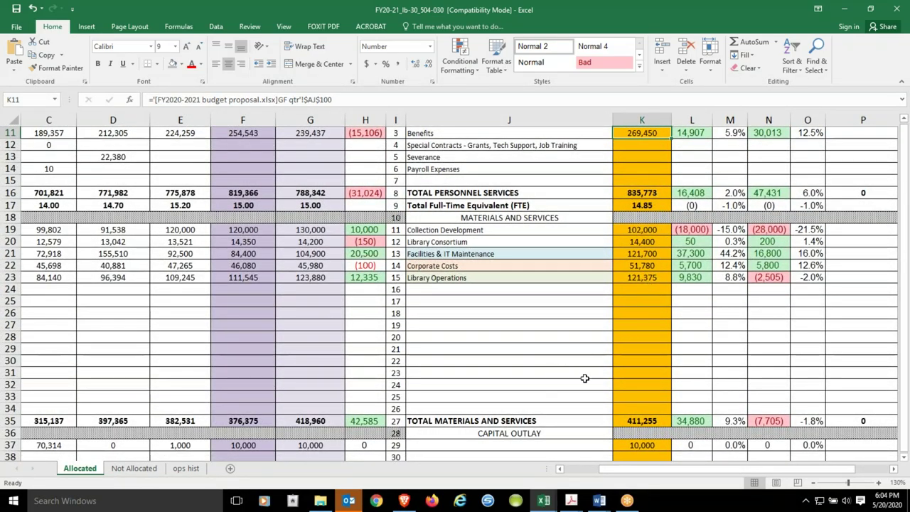
{"action": "scroll", "coordinate": [586, 373], "scroll_direction": "up", "scroll_amount": 2}
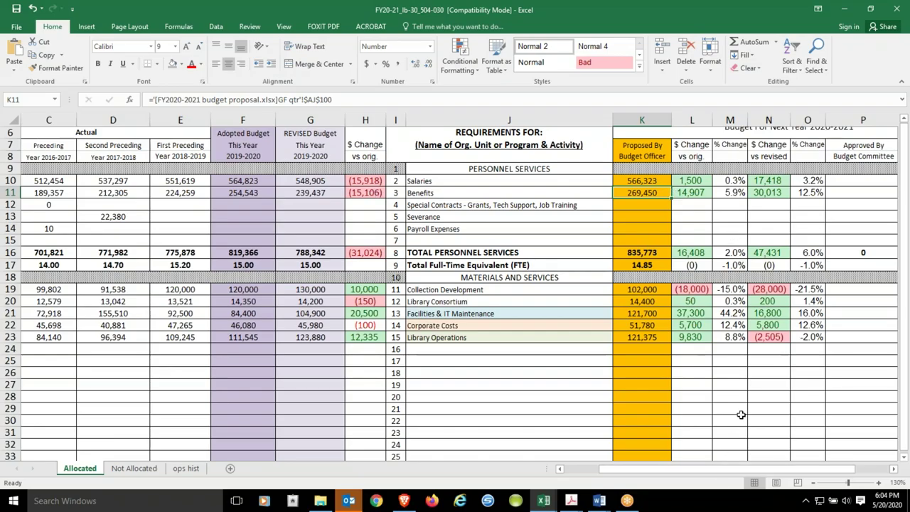
{"action": "left_click", "coordinate": [813, 194]}
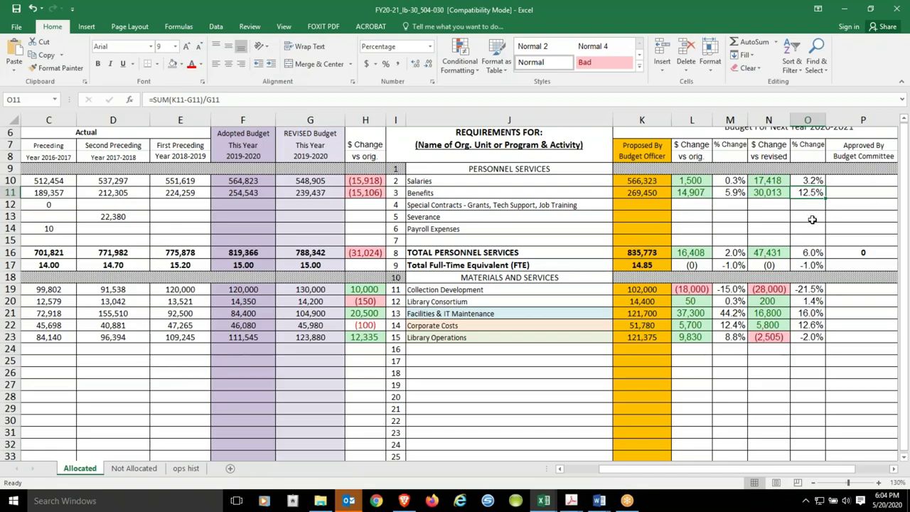
{"action": "left_click", "coordinate": [544, 501]}
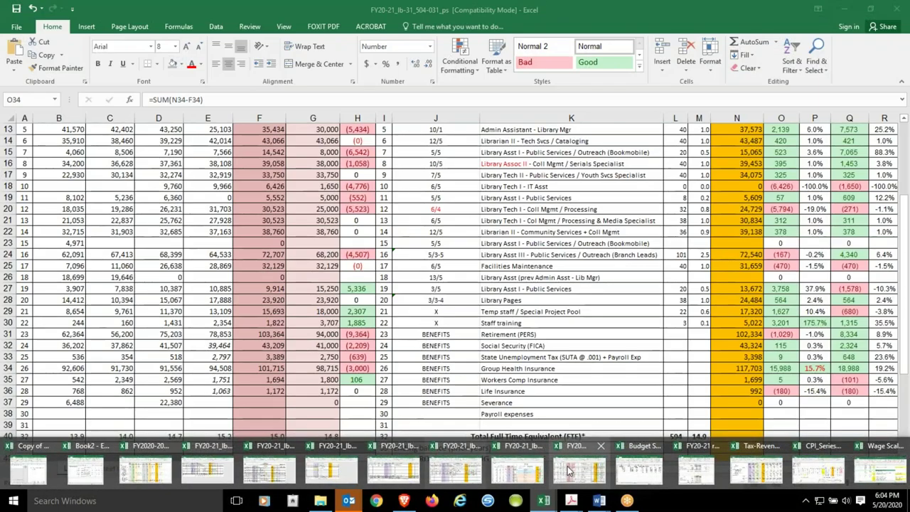
- In the LB-31 personnel workbook, trace the Group Health Insurance revised, proposed and percent-change formulas
{"action": "left_click", "coordinate": [569, 469]}
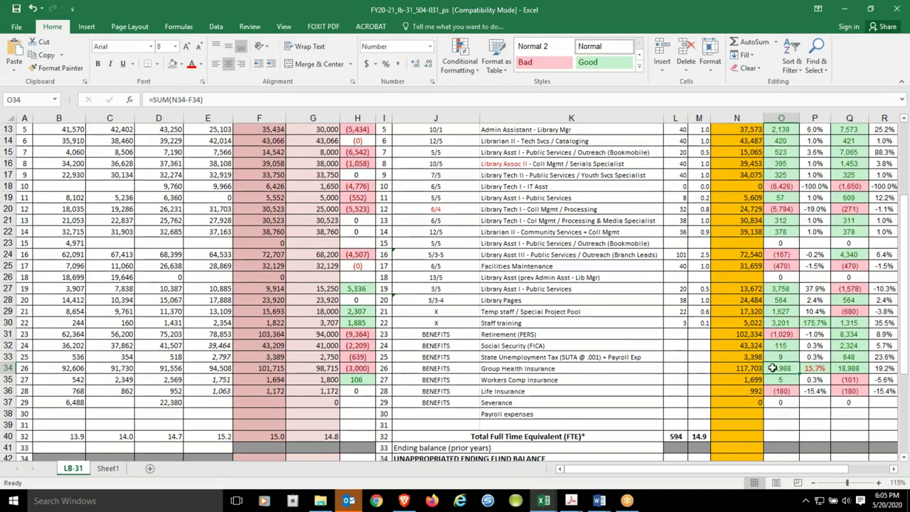
{"action": "scroll", "coordinate": [773, 368], "scroll_direction": "up", "scroll_amount": 1, "text": "ctrl"}
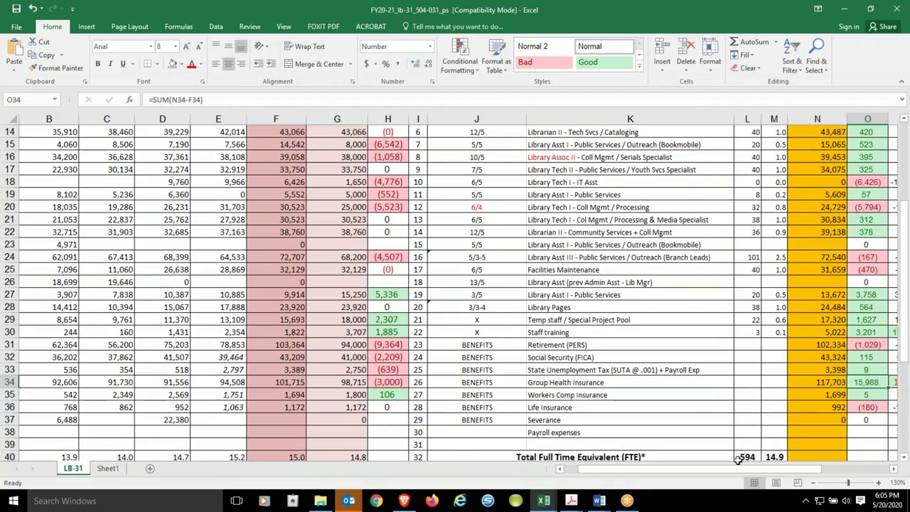
{"action": "scroll", "coordinate": [735, 471], "scroll_direction": "right", "scroll_amount": 1}
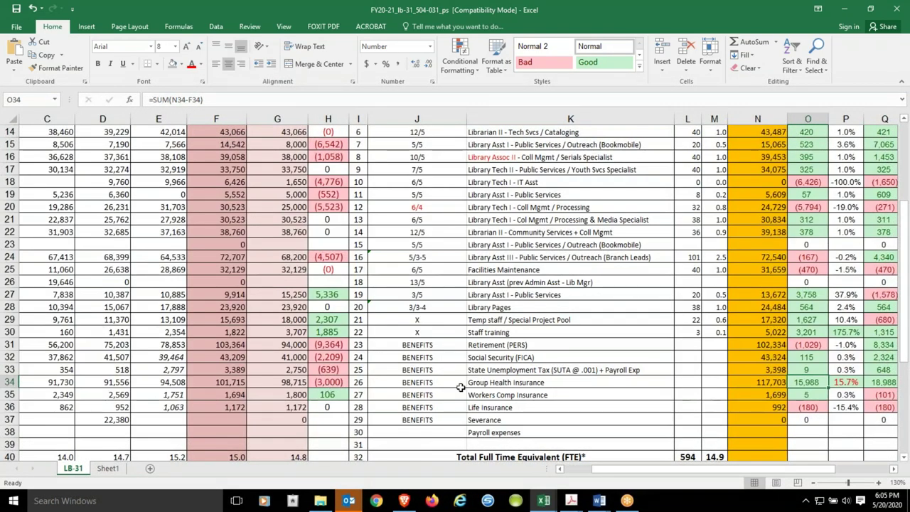
{"action": "left_click", "coordinate": [289, 382]}
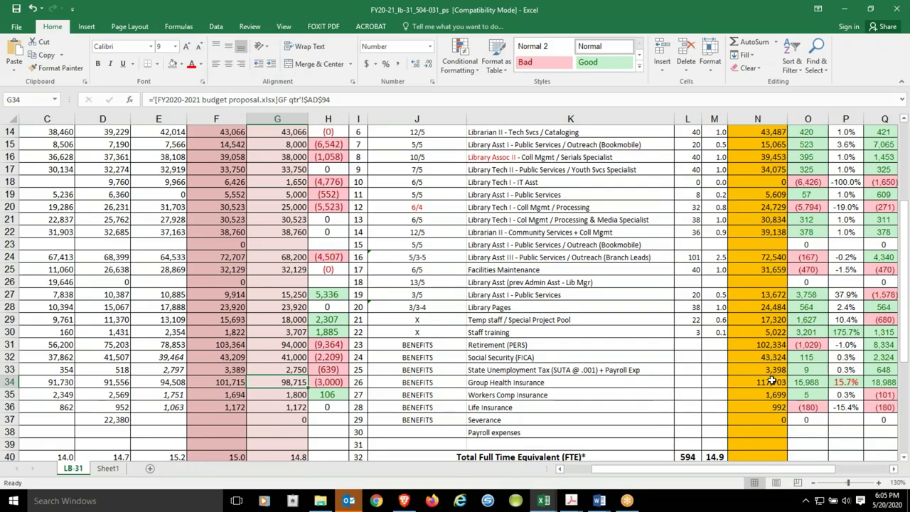
{"action": "left_click", "coordinate": [772, 381]}
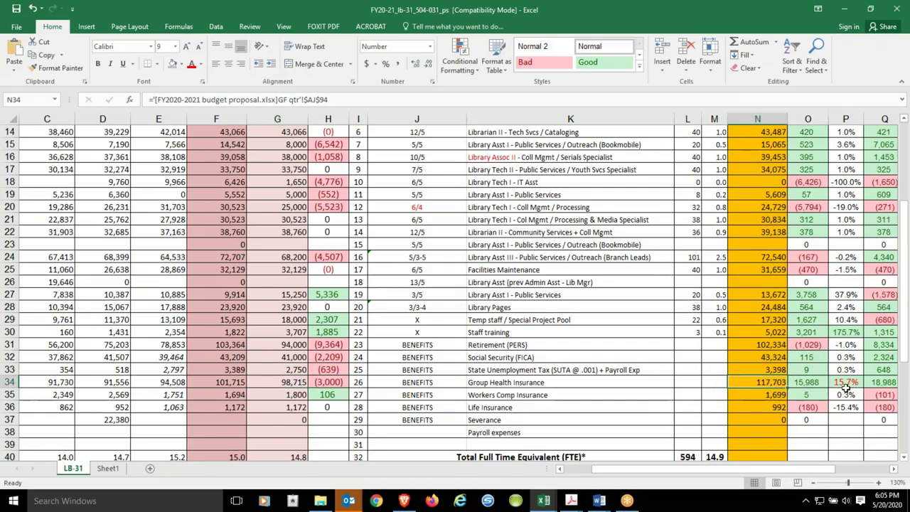
{"action": "left_click", "coordinate": [846, 384]}
- Bring the FY20-21_lb-30_504-030 budget workbook forward
{"action": "left_click_drag", "start_coordinate": [818, 470], "coordinate": [824, 471]}
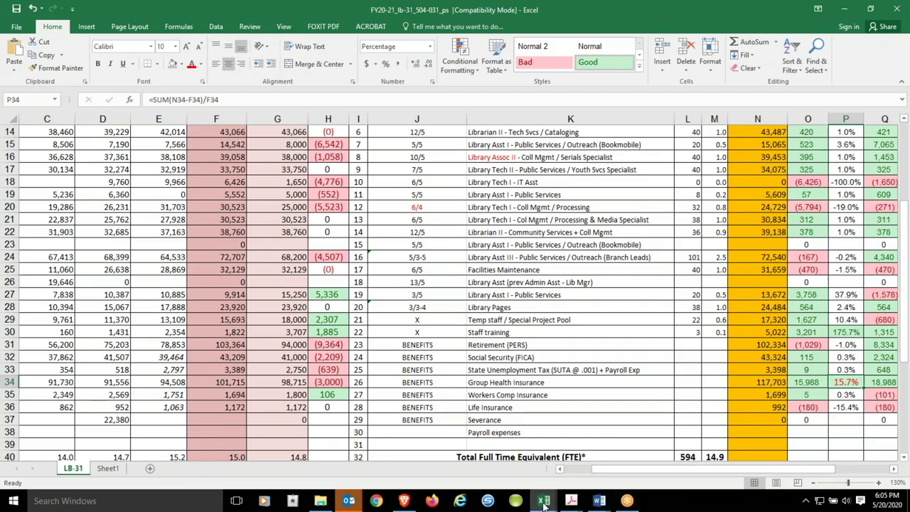
{"action": "mouse_move", "coordinate": [545, 504]}
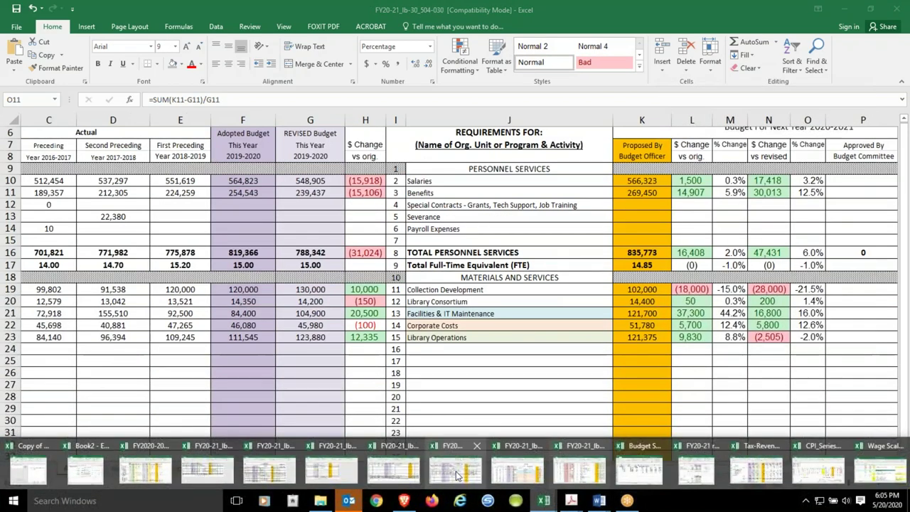
{"action": "left_click", "coordinate": [457, 475]}
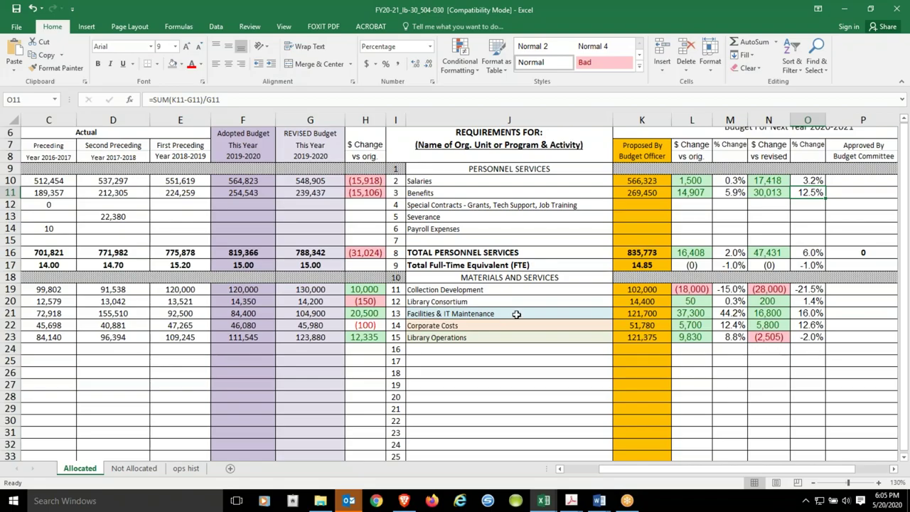
- Review the Allocated sheet to the Organizational Unit / Activity Total, then show the Not Allocated sheet
{"action": "scroll", "coordinate": [524, 433], "scroll_direction": "down", "scroll_amount": 2}
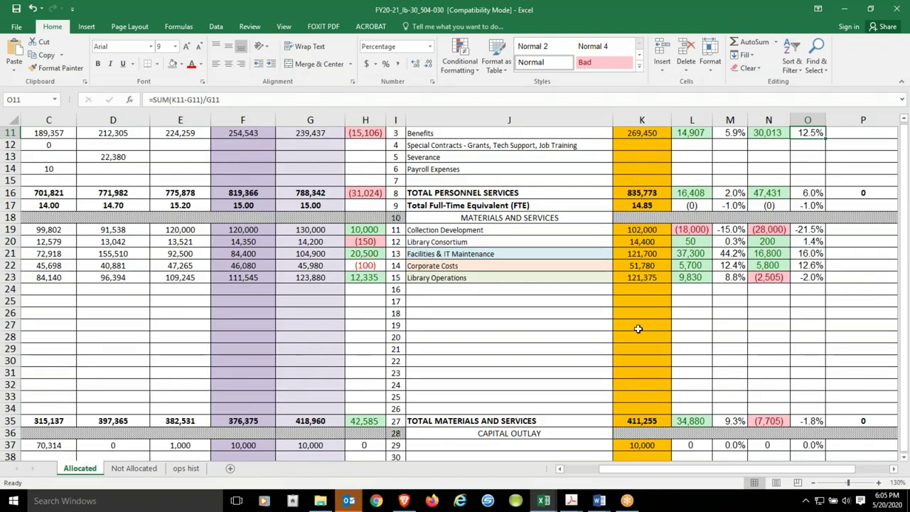
{"action": "scroll", "coordinate": [595, 395], "scroll_direction": "down", "scroll_amount": 3}
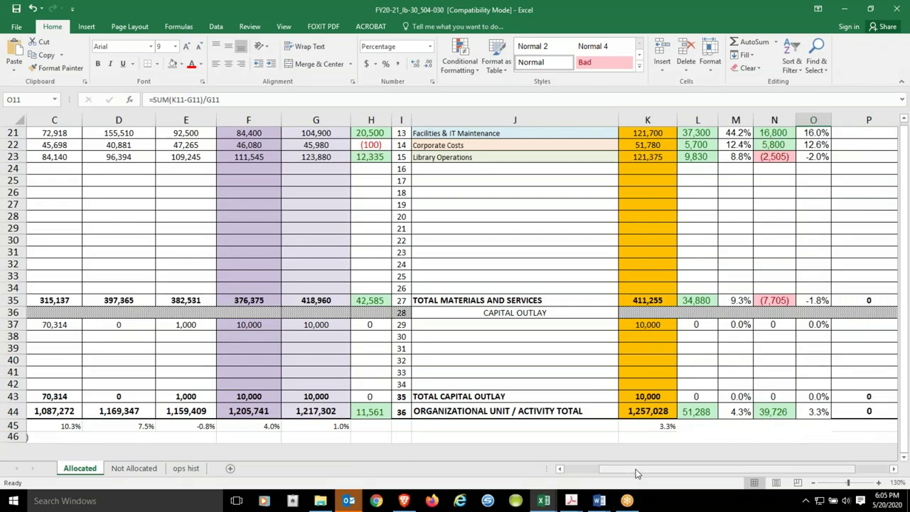
{"action": "left_click_drag", "start_coordinate": [638, 473], "coordinate": [592, 467]}
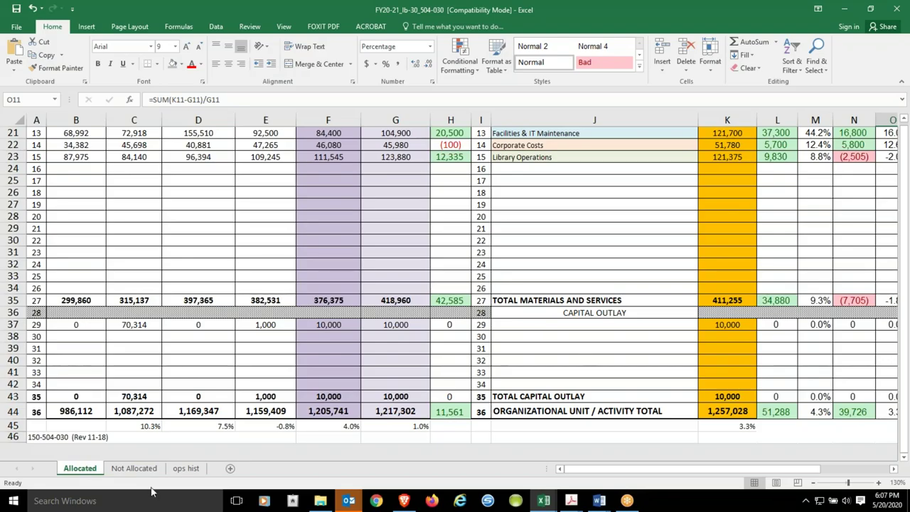
{"action": "left_click", "coordinate": [135, 469]}
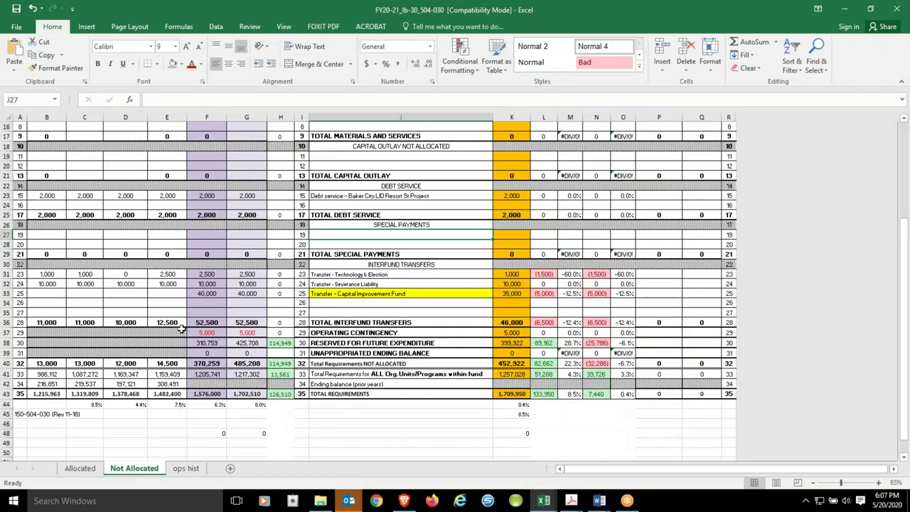
{"action": "scroll", "coordinate": [516, 311], "scroll_direction": "up", "scroll_amount": 4}
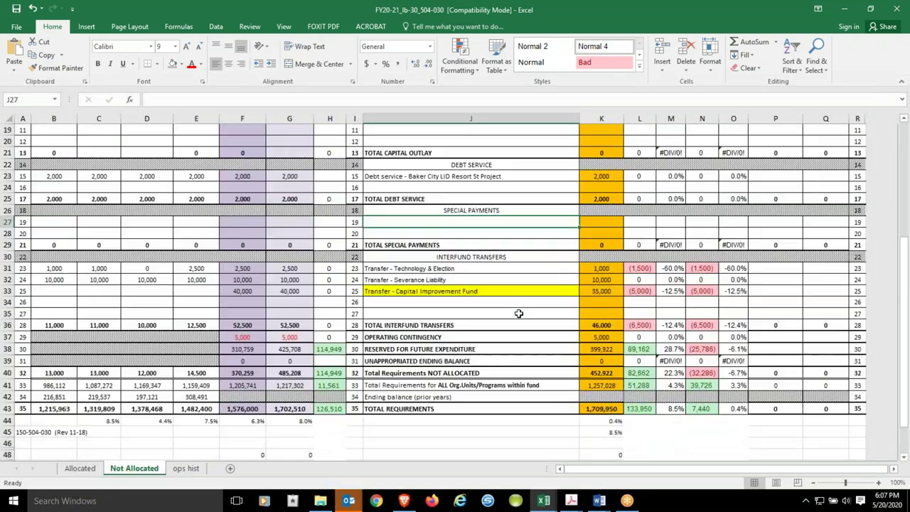
{"action": "scroll", "coordinate": [539, 348], "scroll_direction": "up", "scroll_amount": 1}
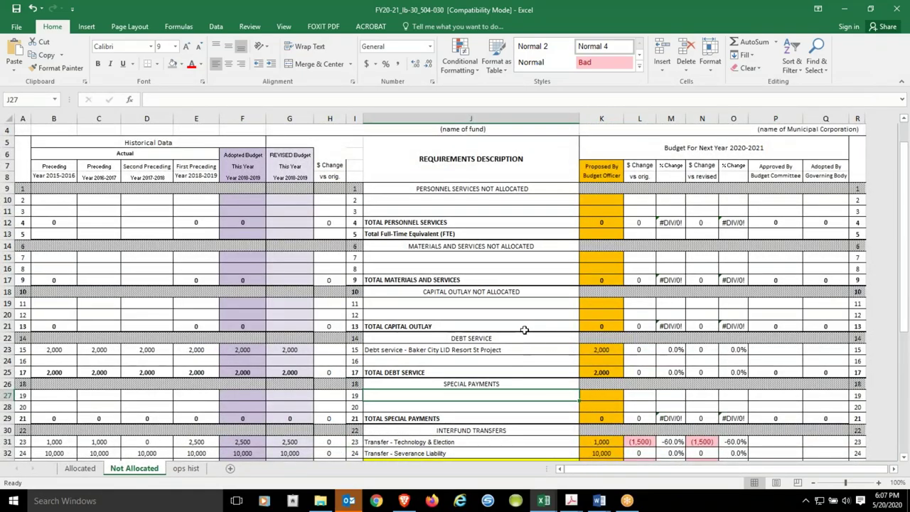
{"action": "scroll", "coordinate": [551, 335], "scroll_direction": "down", "scroll_amount": 2}
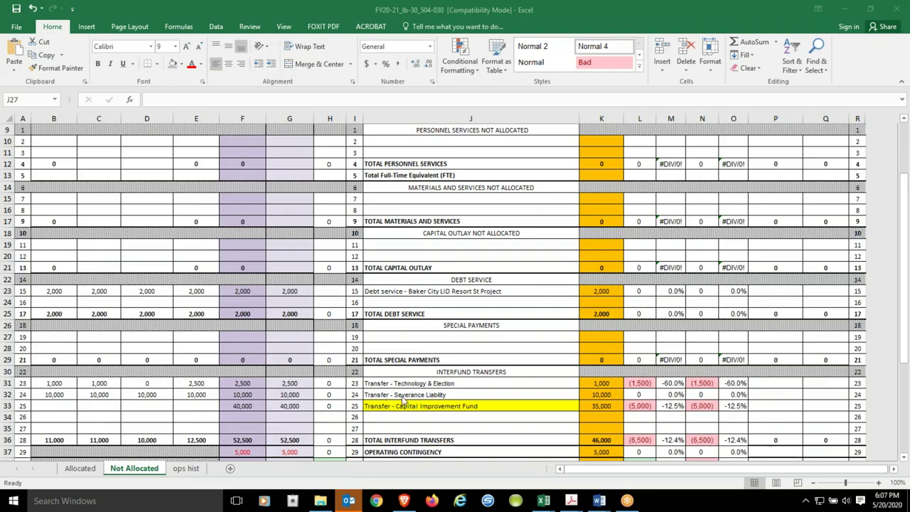
{"action": "scroll", "coordinate": [404, 401], "scroll_direction": "down", "scroll_amount": 2}
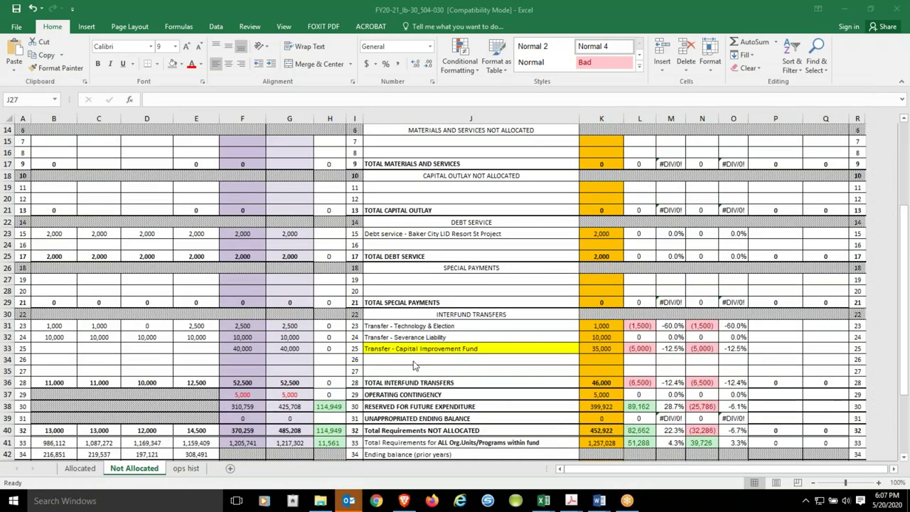
{"action": "scroll", "coordinate": [415, 366], "scroll_direction": "up", "scroll_amount": 1}
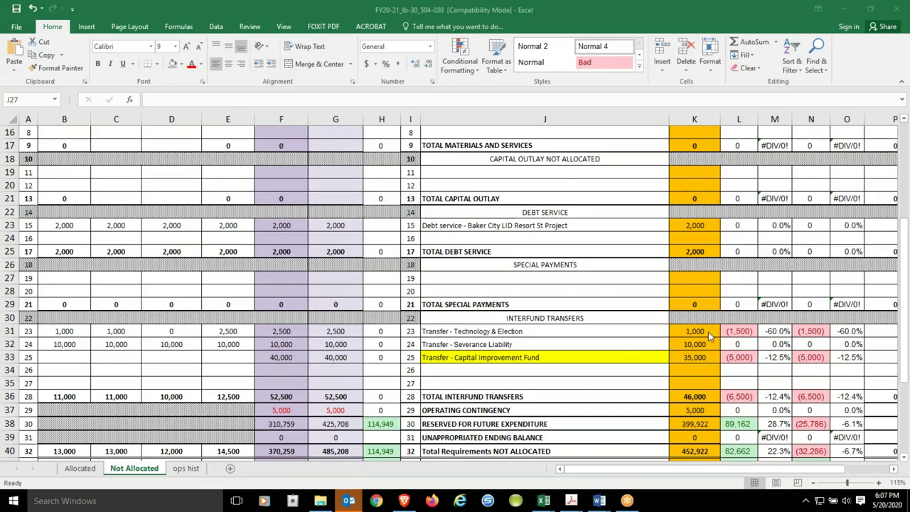
{"action": "left_click", "coordinate": [698, 331]}
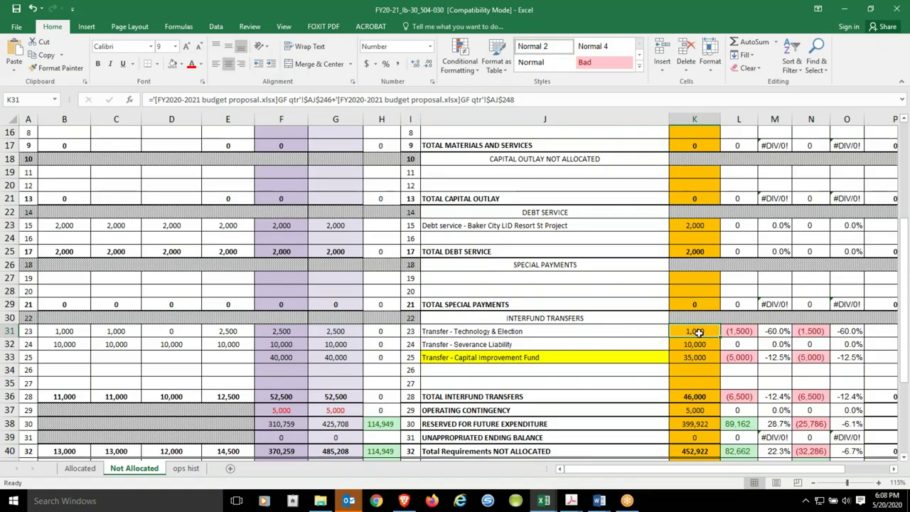
{"action": "left_click", "coordinate": [701, 344]}
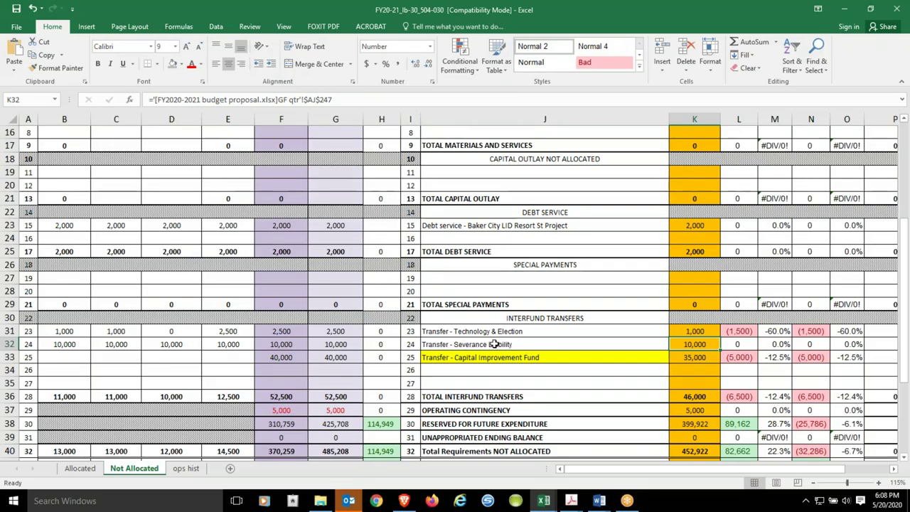
{"action": "left_click", "coordinate": [497, 344]}
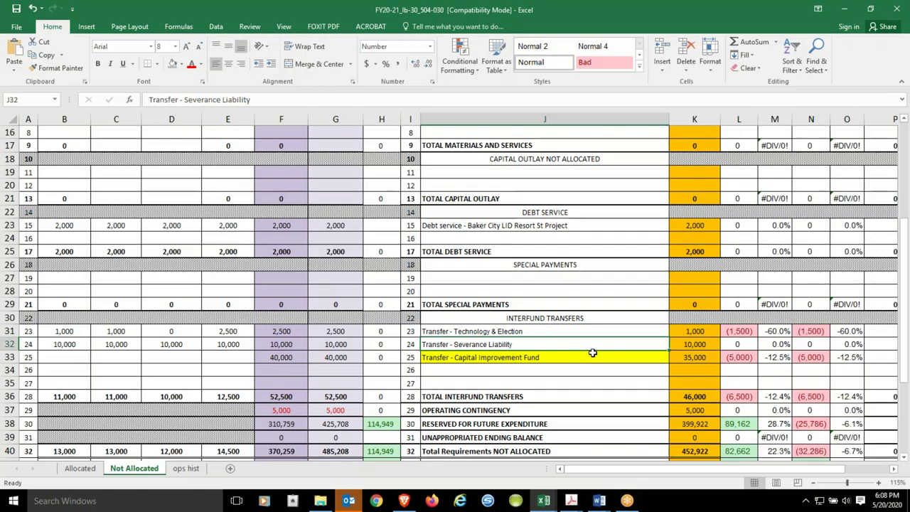
{"action": "left_click", "coordinate": [684, 345]}
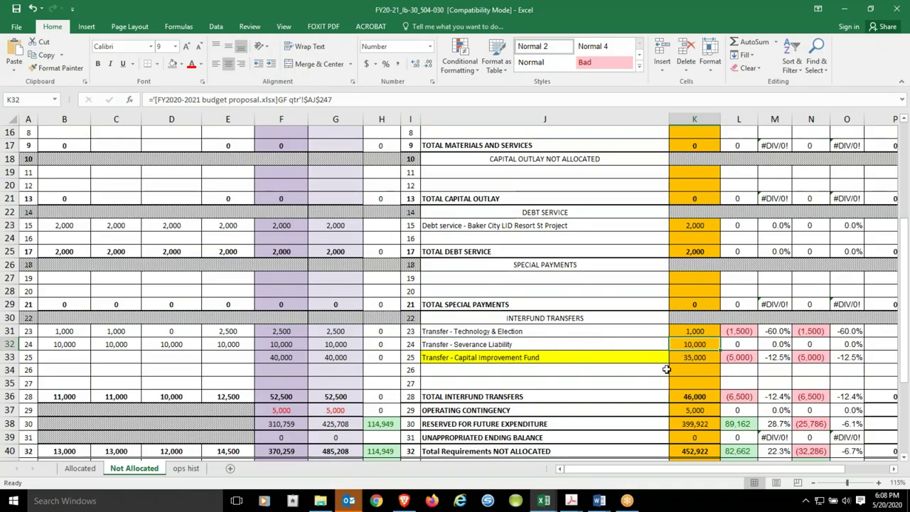
{"action": "left_click", "coordinate": [698, 356]}
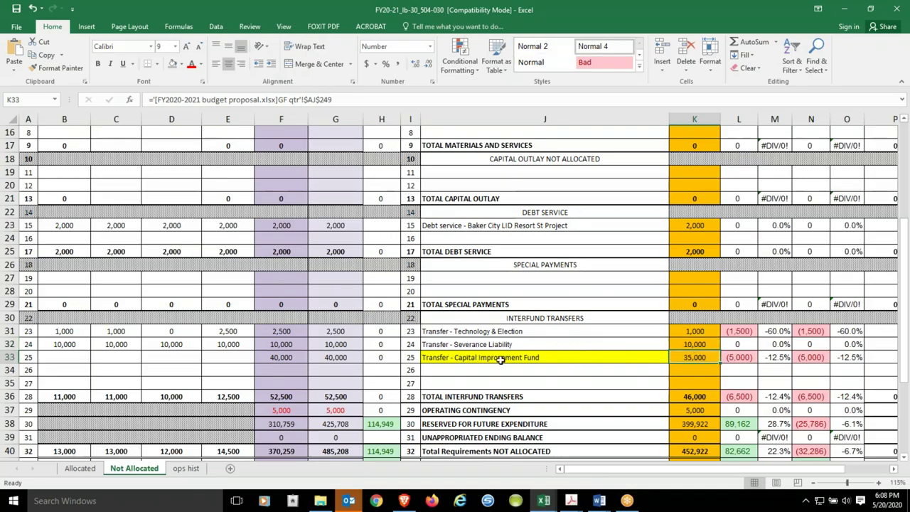
{"action": "left_click", "coordinate": [691, 345]}
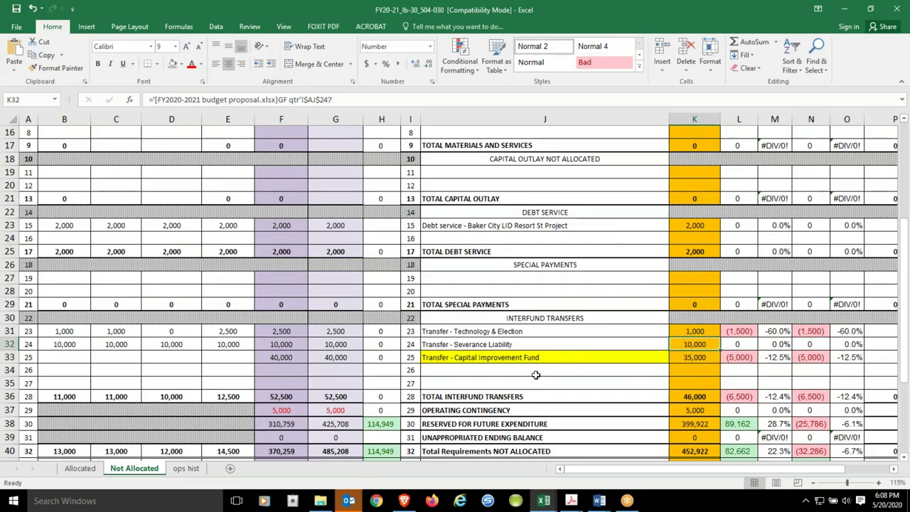
{"action": "left_click", "coordinate": [475, 358]}
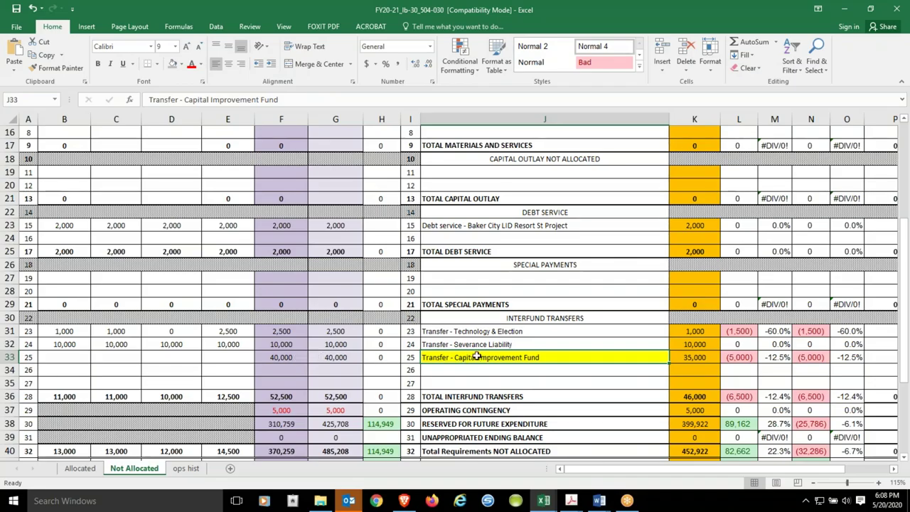
{"action": "left_click", "coordinate": [704, 358]}
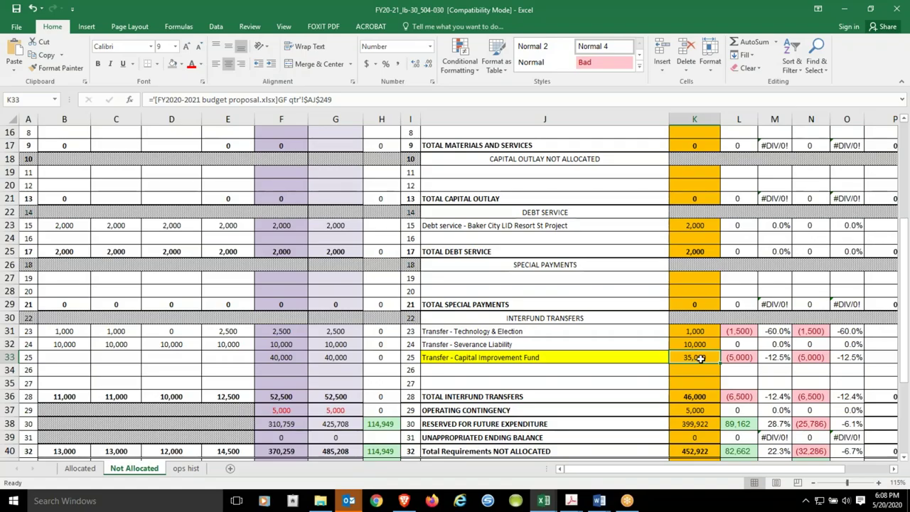
{"action": "scroll", "coordinate": [699, 373], "scroll_direction": "down", "scroll_amount": 2}
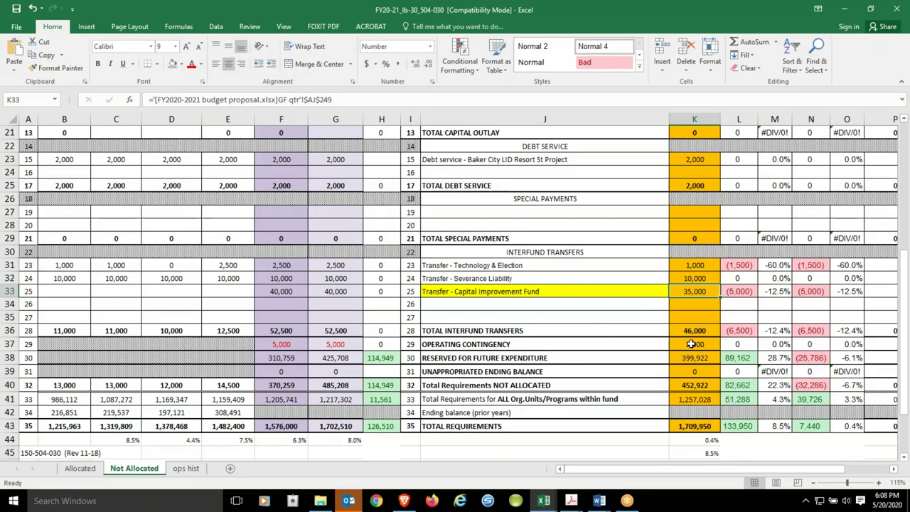
{"action": "left_click", "coordinate": [691, 345]}
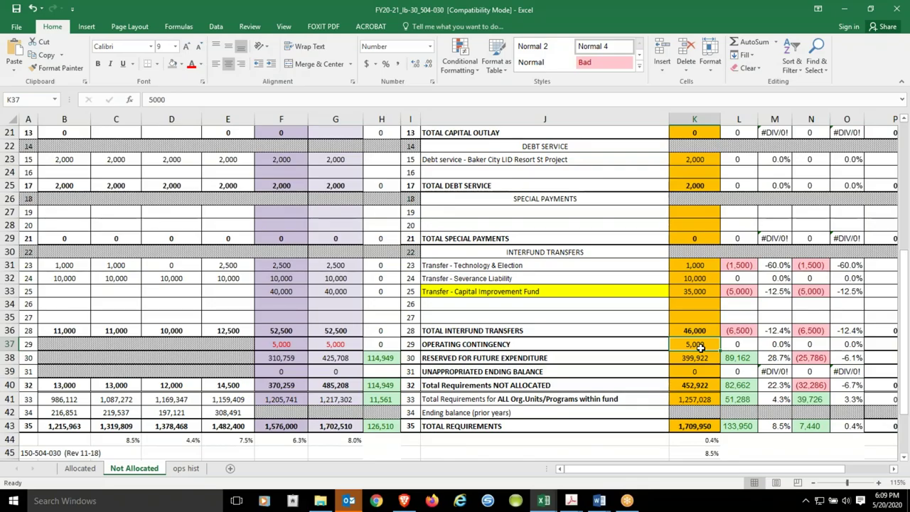
- Inspect the Operating Contingency amount and the Reserved for Future Expenditure formula's references
{"action": "key", "text": "Right"}
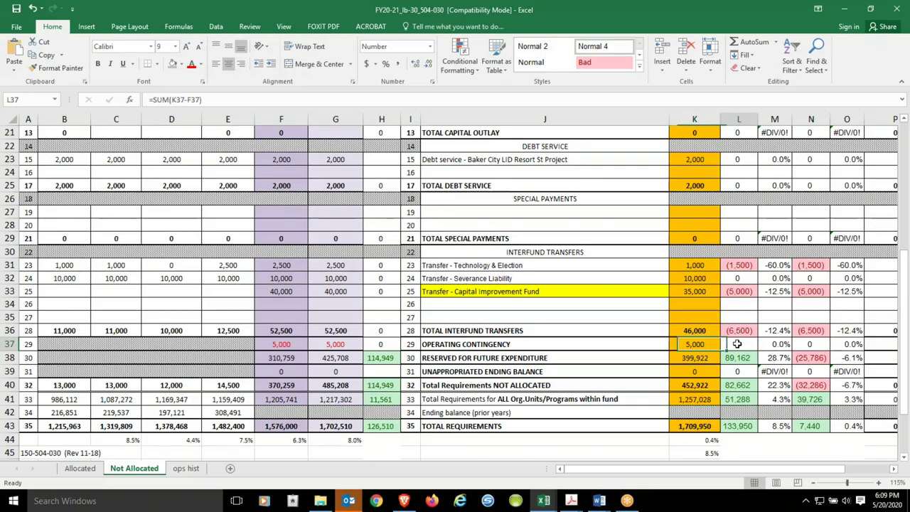
{"action": "key", "text": "Left"}
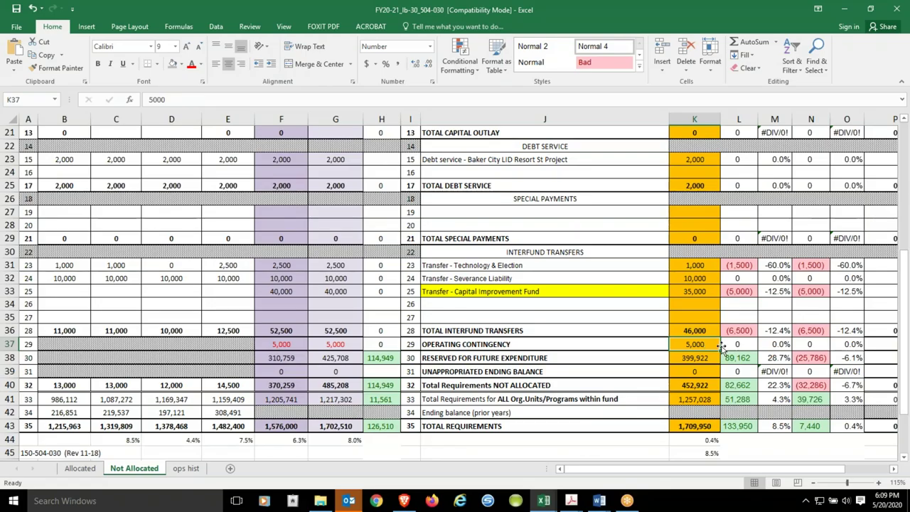
{"action": "key", "text": "ctrl+c"}
{"action": "left_click", "coordinate": [683, 358]}
{"action": "key", "text": "Return"}
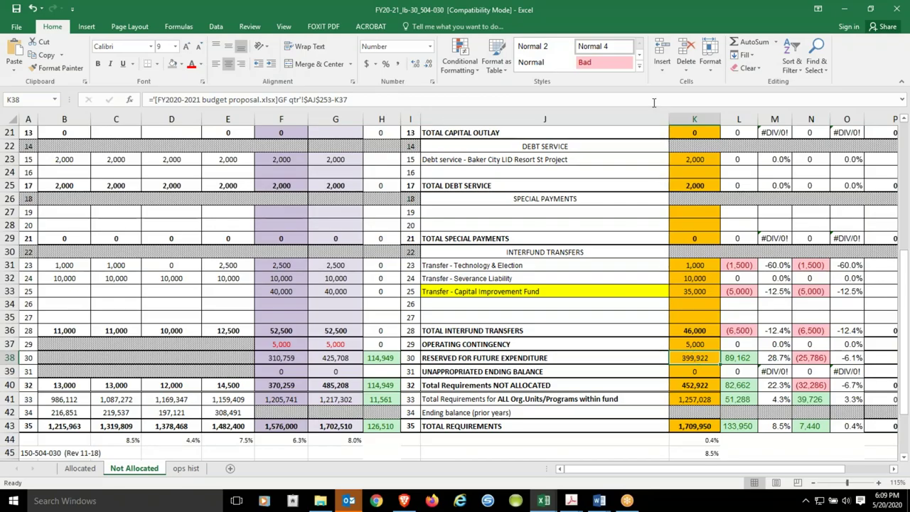
{"action": "left_click", "coordinate": [655, 101]}
{"action": "key", "text": "Escape"}
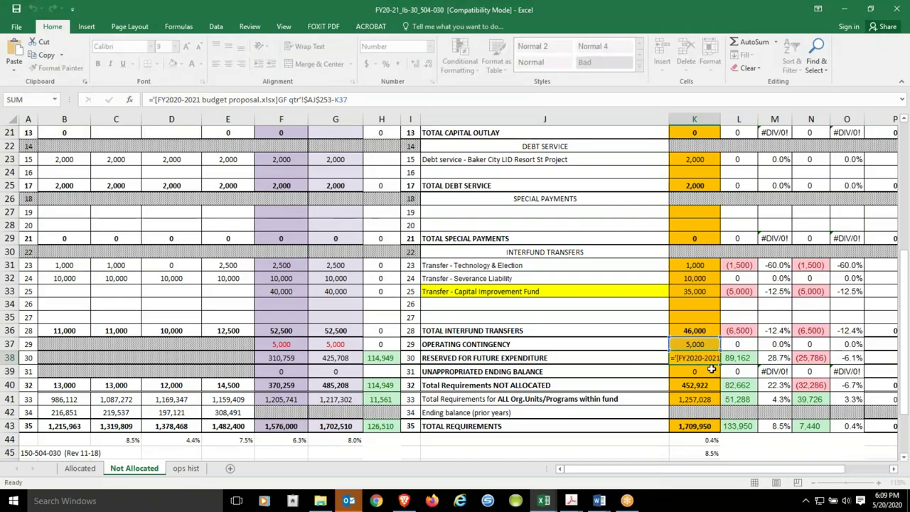
- Check the Total Interfund Transfers, Not Allocated and TOTAL REQUIREMENTS (=K40+K41) formulas, then preview workbooks
{"action": "left_click", "coordinate": [698, 332]}
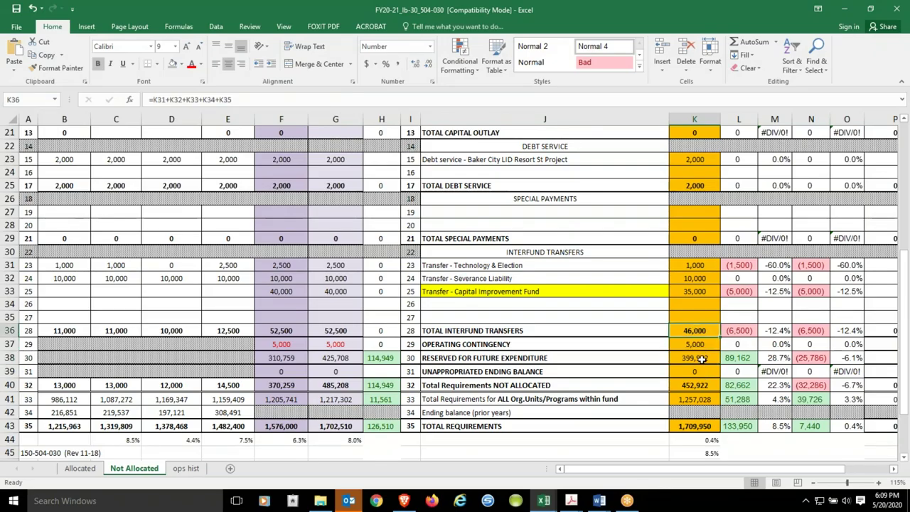
{"action": "left_click", "coordinate": [703, 359]}
{"action": "left_click", "coordinate": [702, 386]}
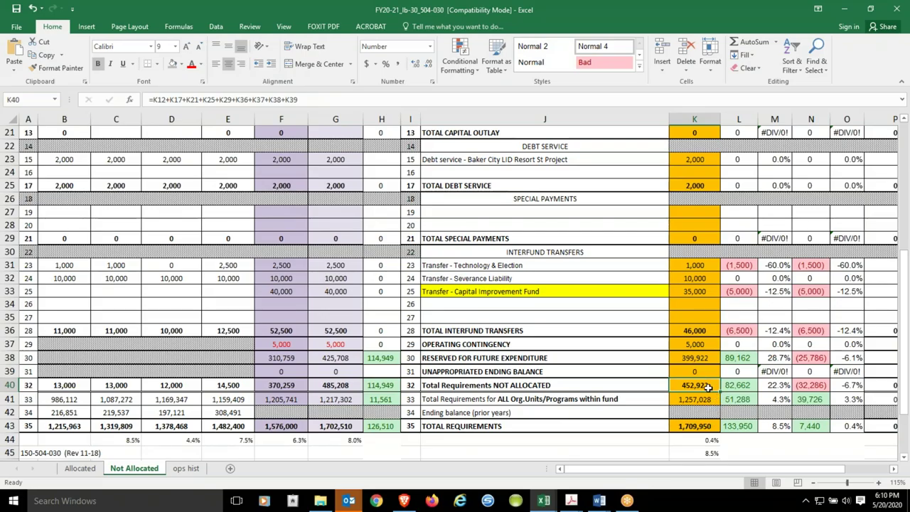
{"action": "left_click", "coordinate": [700, 425]}
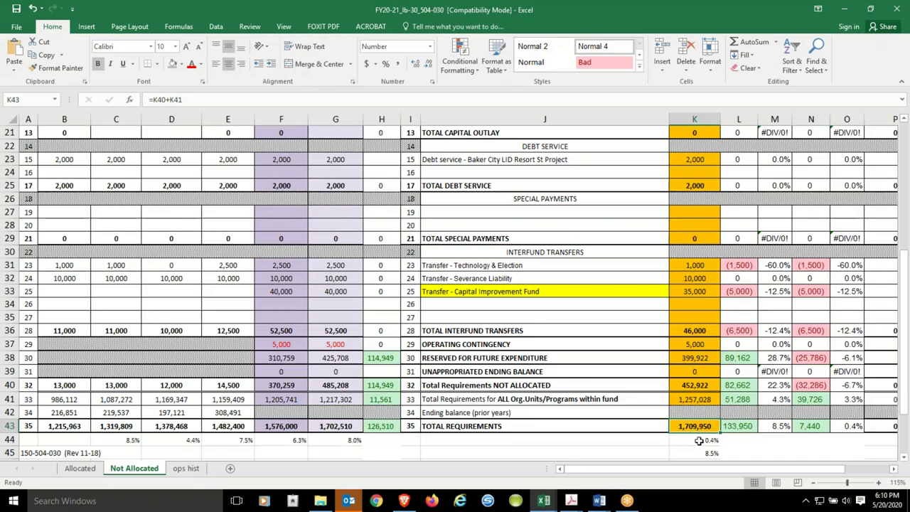
{"action": "left_click", "coordinate": [545, 501]}
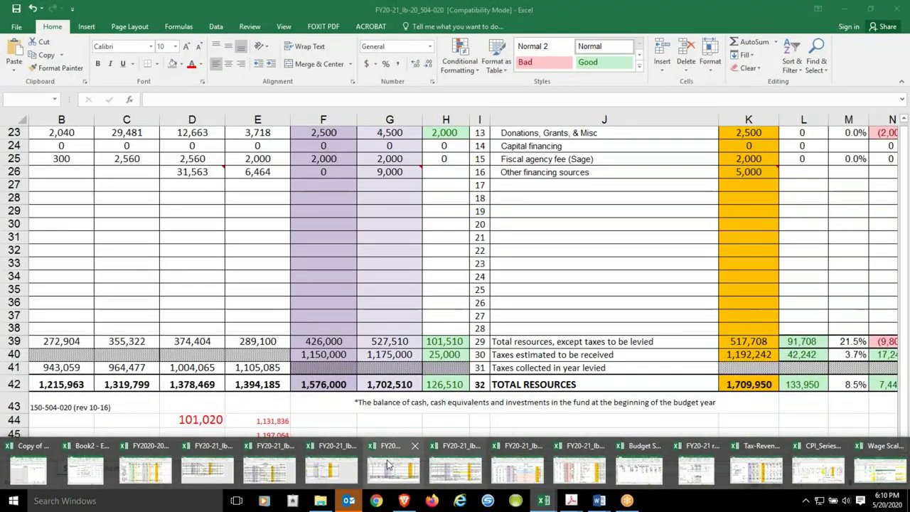
- Open the FY20-21_lb-20_504-020 workbook and confirm its TOTAL RESOURCES row reads 1,709,950
{"action": "left_click", "coordinate": [388, 465]}
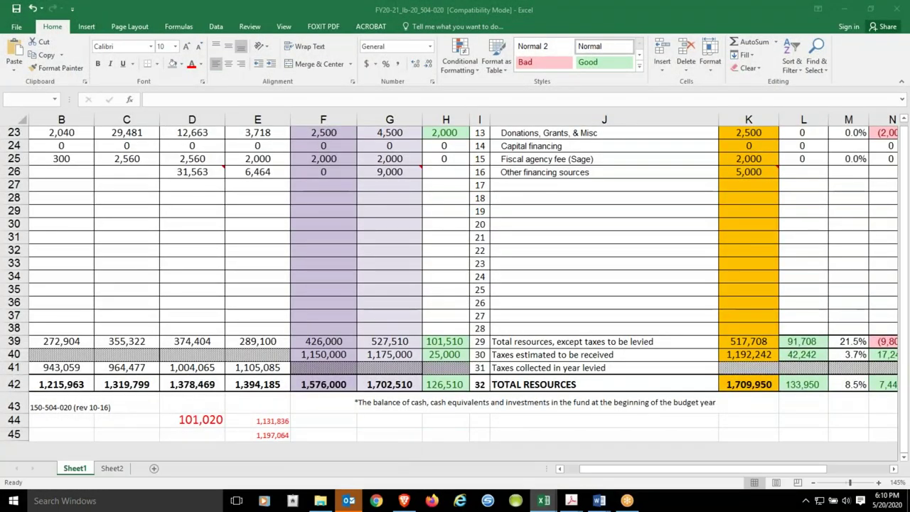
{"action": "scroll", "coordinate": [630, 286], "scroll_direction": "up", "scroll_amount": 7}
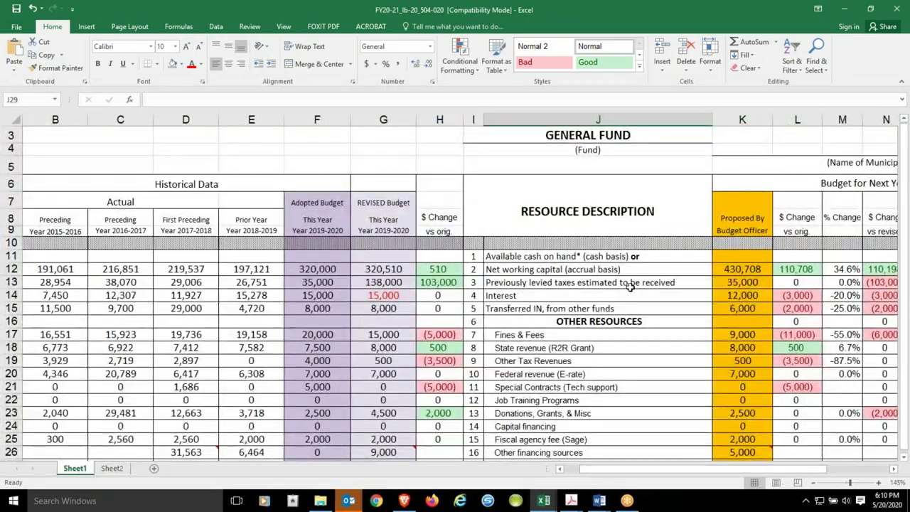
{"action": "scroll", "coordinate": [630, 286], "scroll_direction": "down", "scroll_amount": 5}
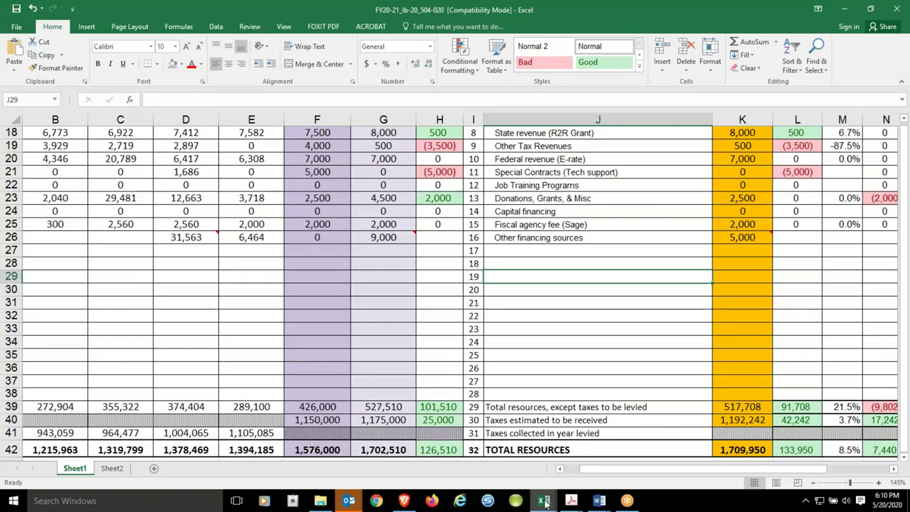
{"action": "mouse_move", "coordinate": [545, 501]}
{"action": "mouse_move", "coordinate": [546, 472]}
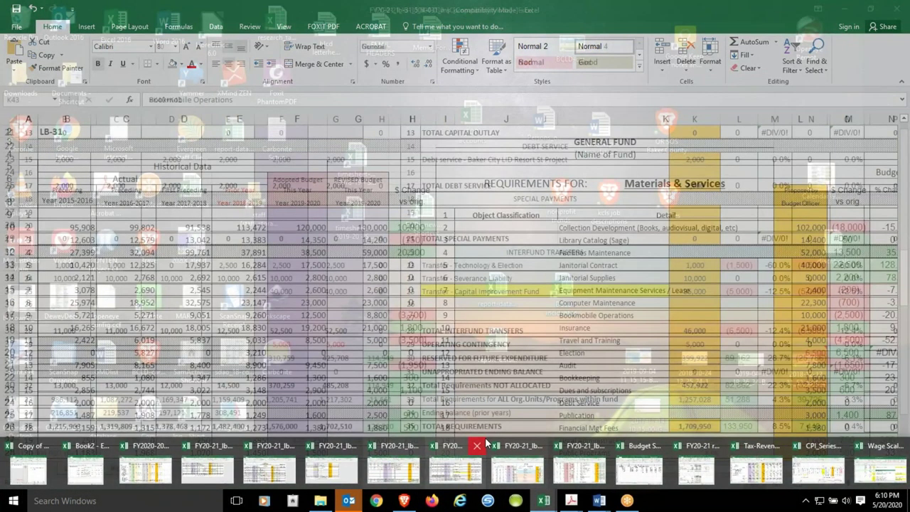
{"action": "mouse_move", "coordinate": [589, 466]}
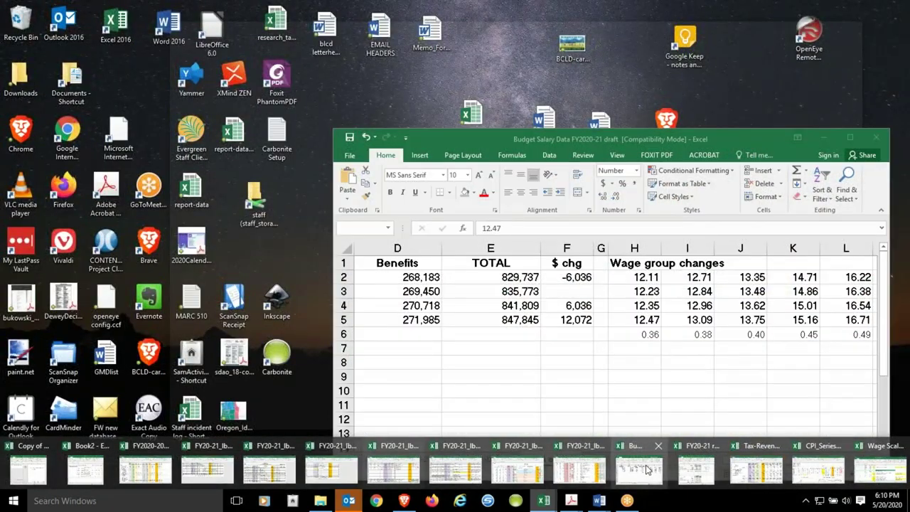
{"action": "mouse_move", "coordinate": [443, 465]}
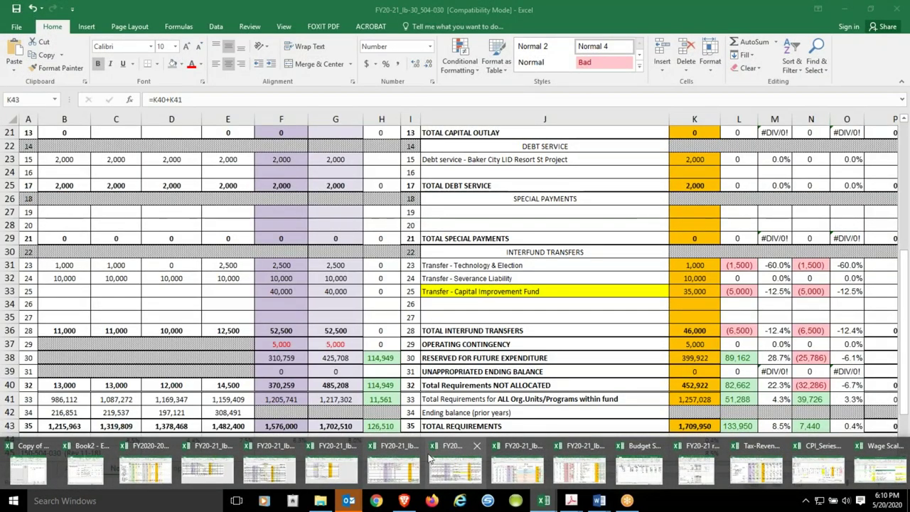
{"action": "mouse_move", "coordinate": [398, 448]}
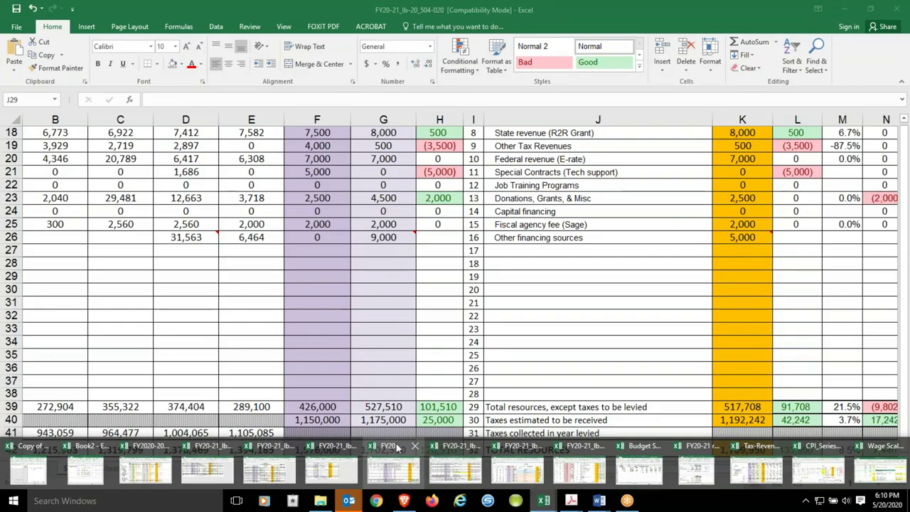
{"action": "mouse_move", "coordinate": [448, 448]}
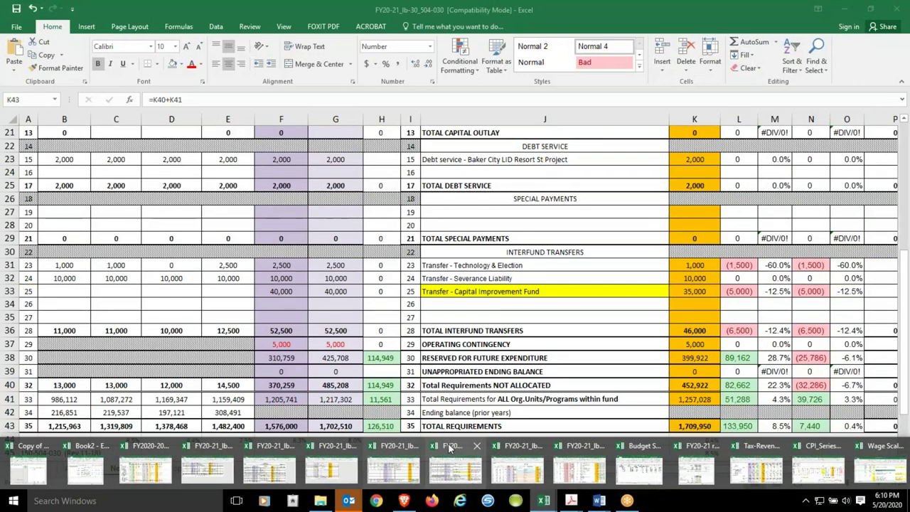
- Bring the FY20-21_lb-10_504-010-other workbook forward and inspect its 165,000 proposed working capital
{"action": "mouse_move", "coordinate": [519, 446]}
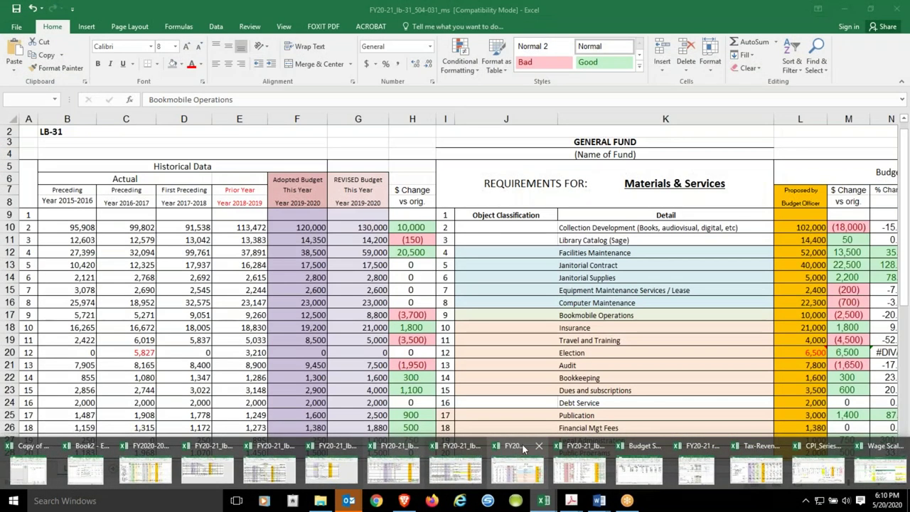
{"action": "mouse_move", "coordinate": [563, 448]}
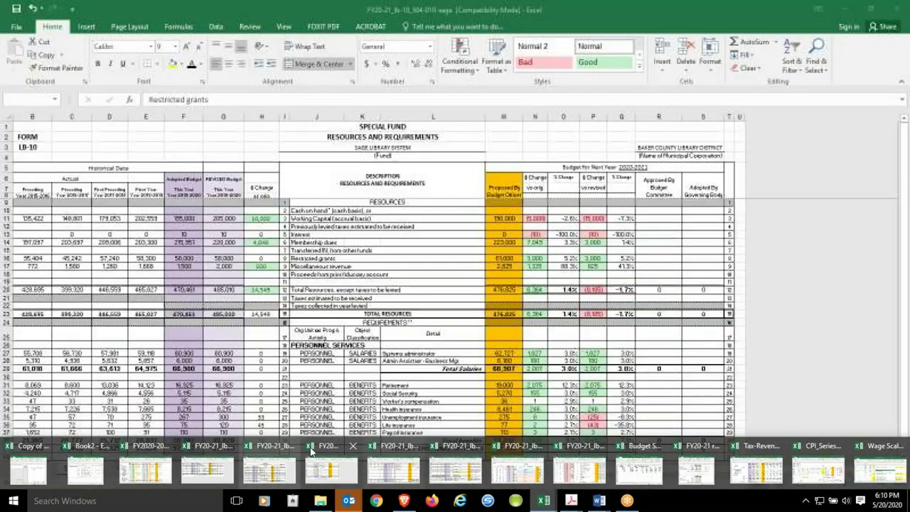
{"action": "mouse_move", "coordinate": [321, 447]}
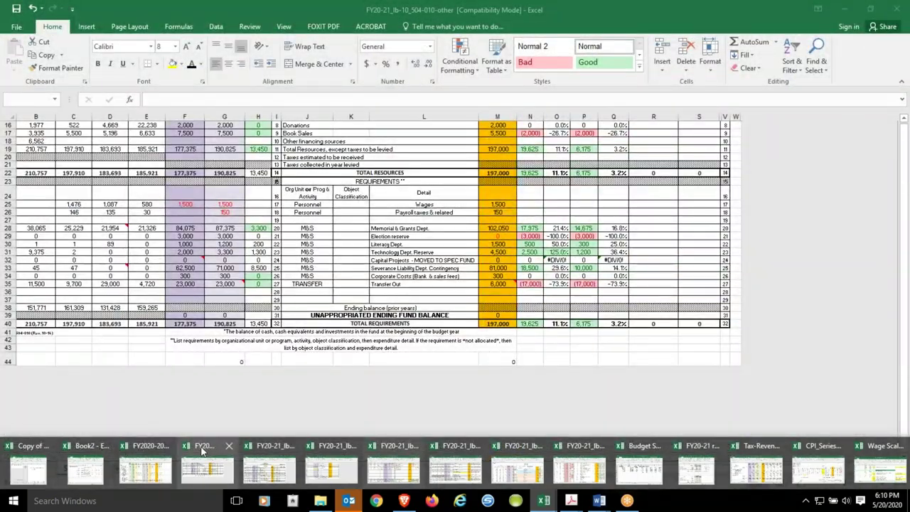
{"action": "left_click", "coordinate": [203, 450]}
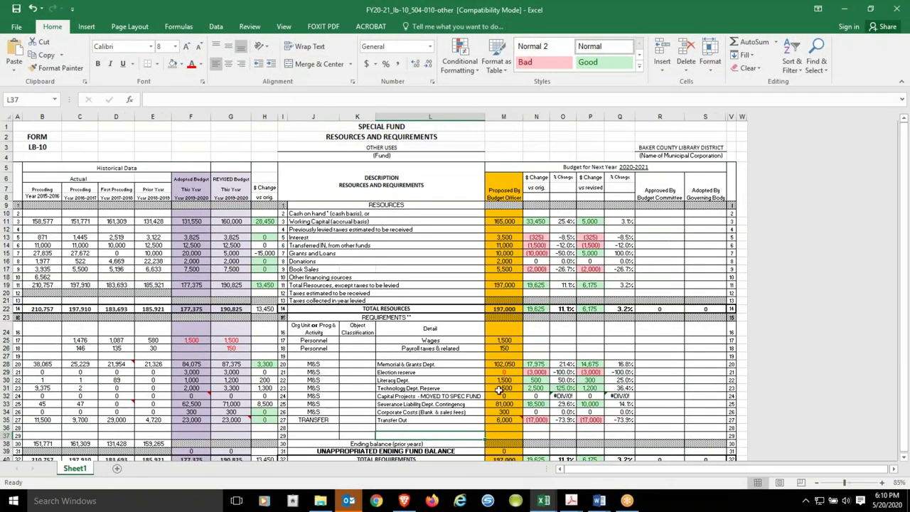
{"action": "scroll", "coordinate": [498, 389], "scroll_direction": "up", "scroll_amount": 3}
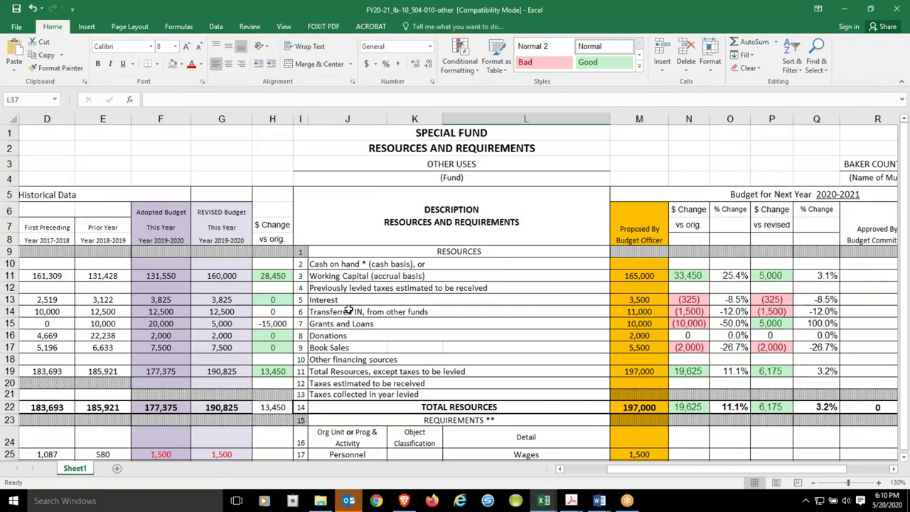
{"action": "left_click_drag", "start_coordinate": [657, 470], "coordinate": [588, 467]}
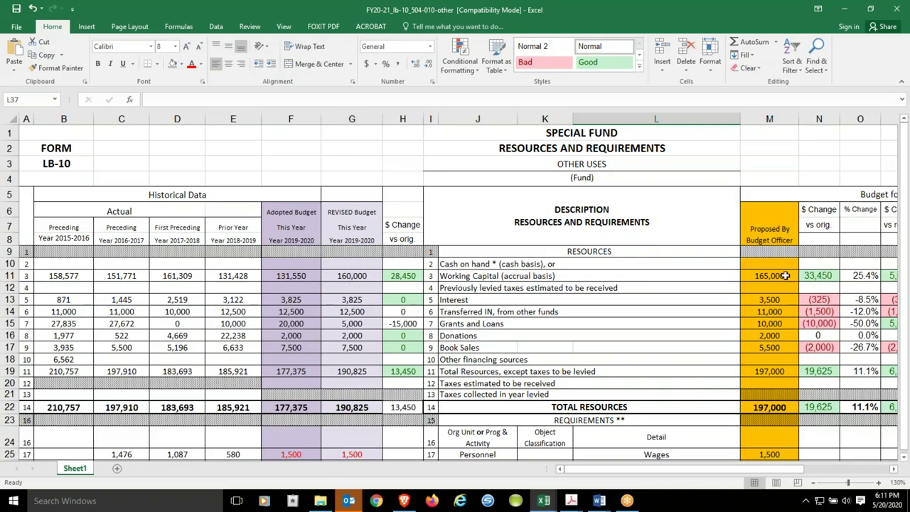
{"action": "left_click", "coordinate": [791, 277]}
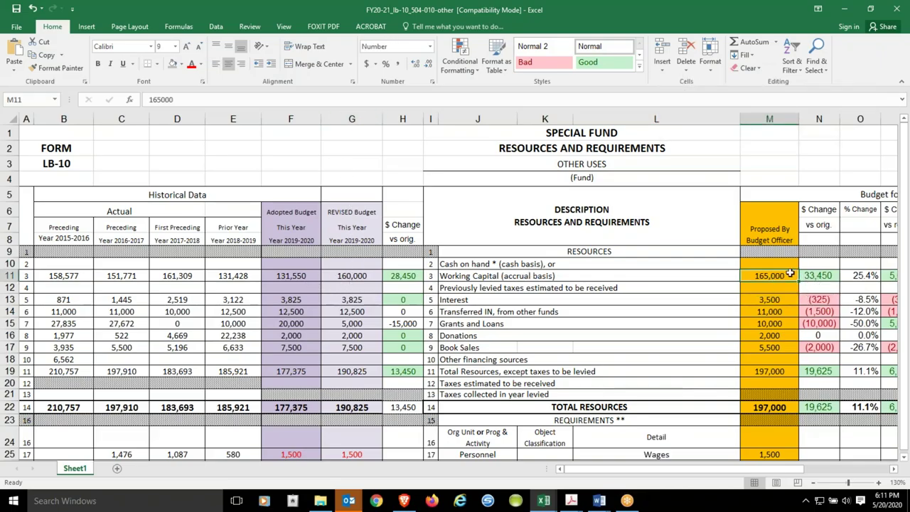
{"action": "left_click", "coordinate": [356, 288]}
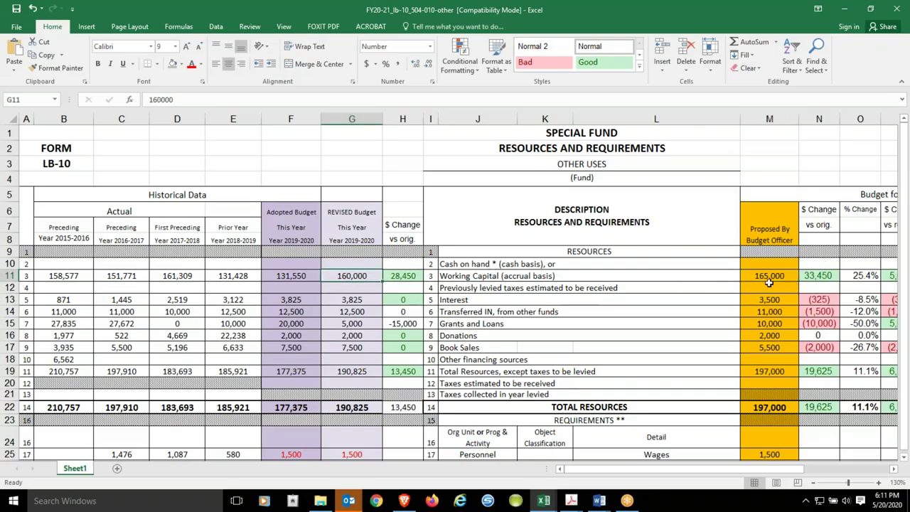
{"action": "left_click", "coordinate": [768, 286]}
{"action": "left_click", "coordinate": [783, 274]}
{"action": "left_click", "coordinate": [782, 313]}
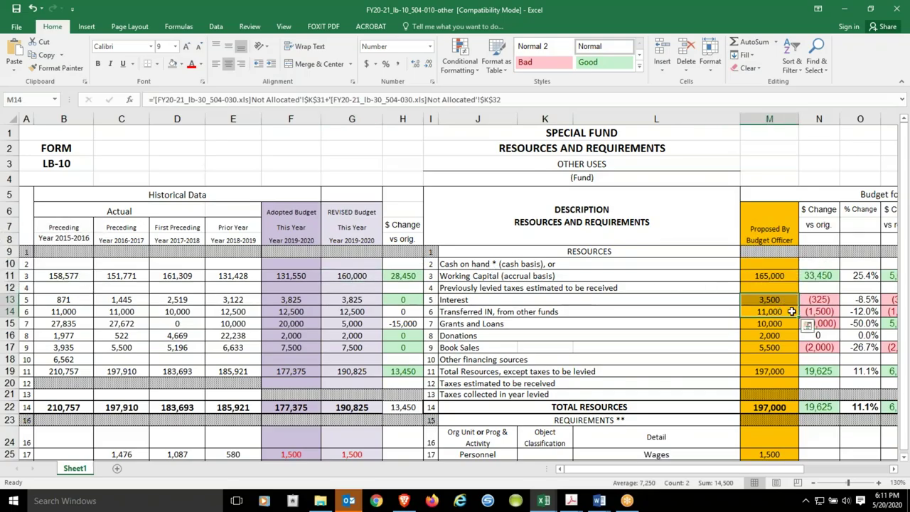
{"action": "left_click", "coordinate": [760, 295]}
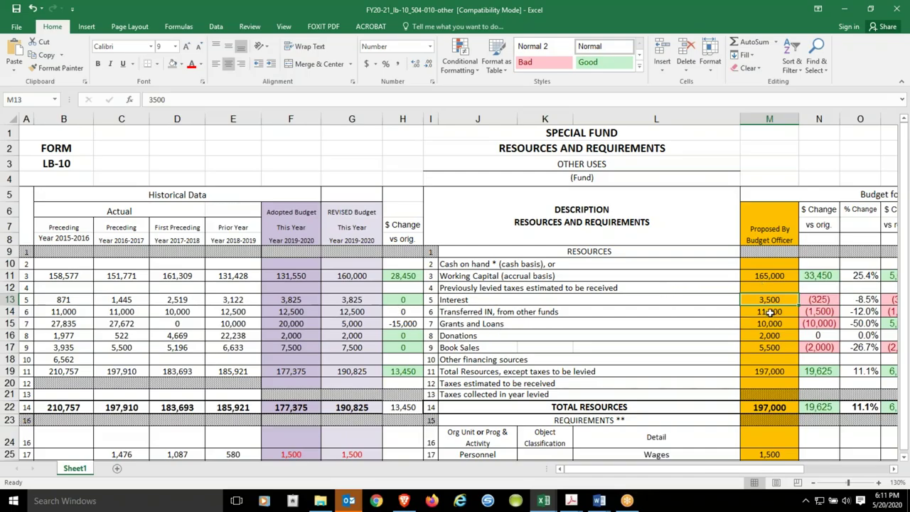
{"action": "left_click", "coordinate": [770, 312]}
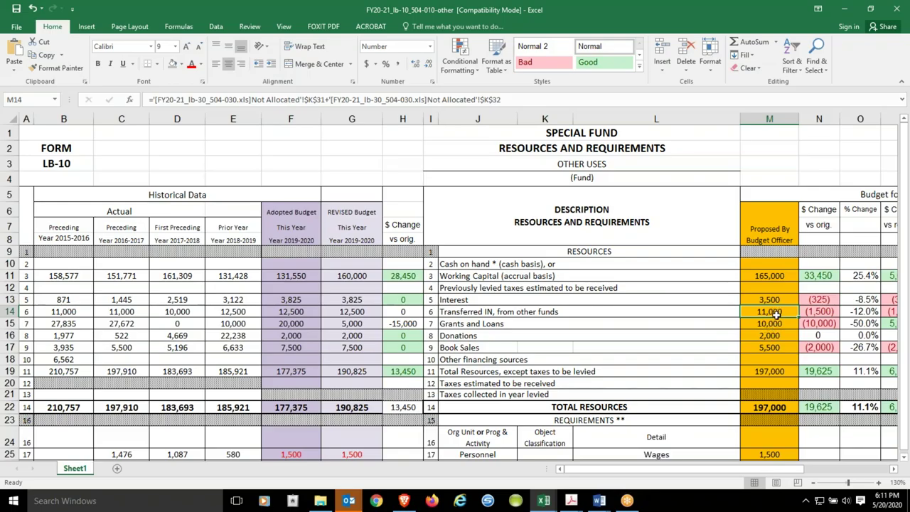
{"action": "left_click", "coordinate": [776, 324]}
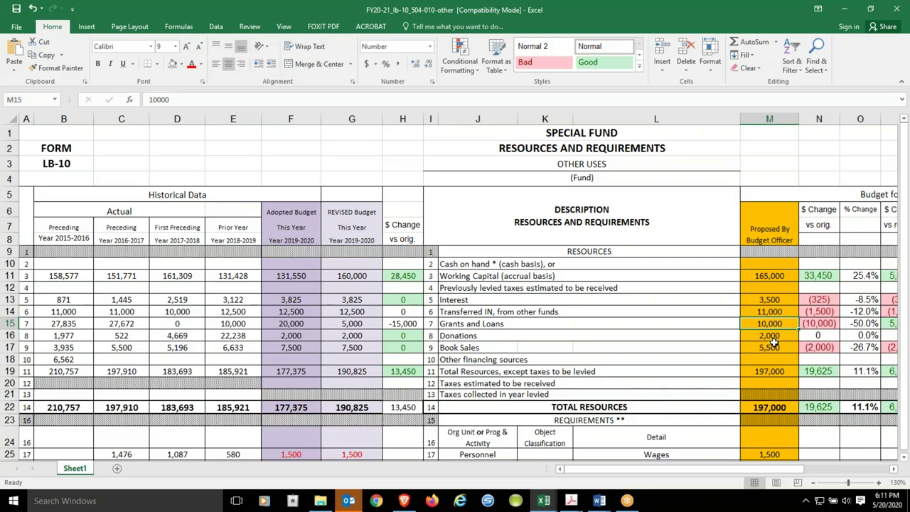
{"action": "left_click", "coordinate": [774, 343]}
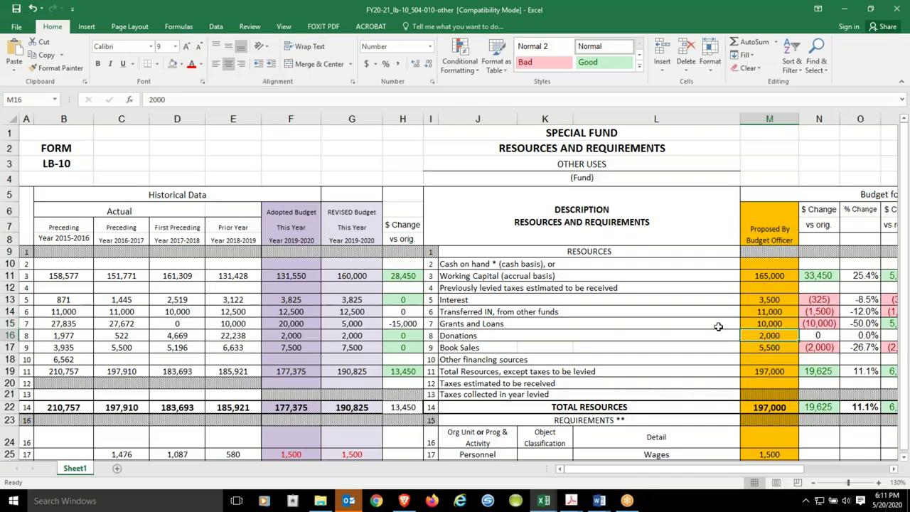
{"action": "left_click", "coordinate": [787, 348]}
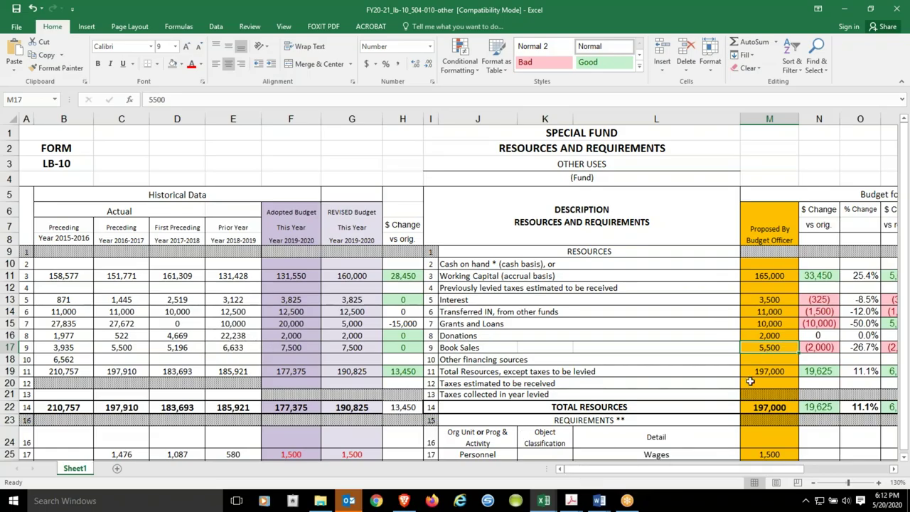
{"action": "scroll", "coordinate": [789, 396], "scroll_direction": "down", "scroll_amount": 5}
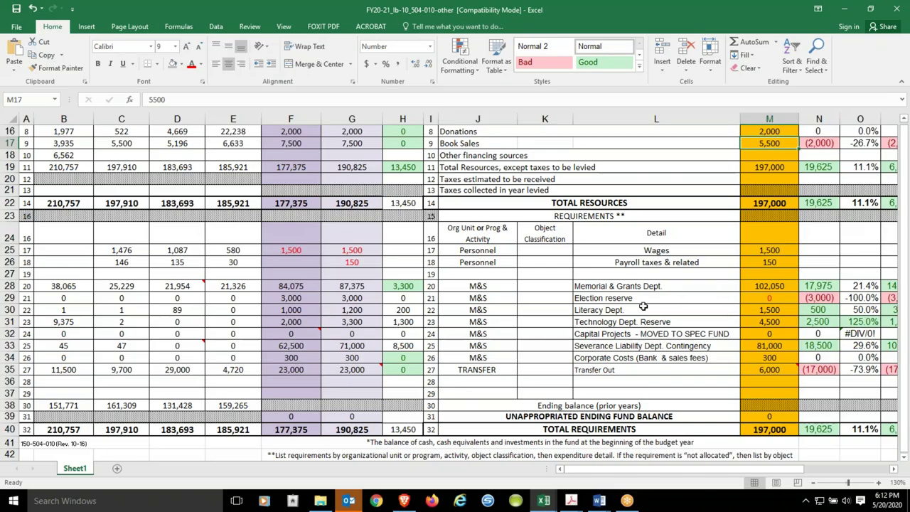
{"action": "left_click", "coordinate": [772, 285]}
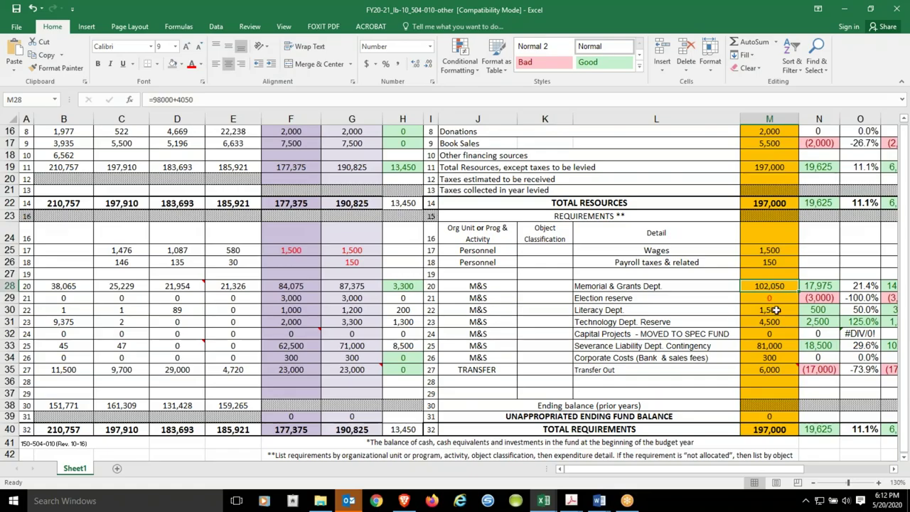
{"action": "left_click", "coordinate": [774, 310]}
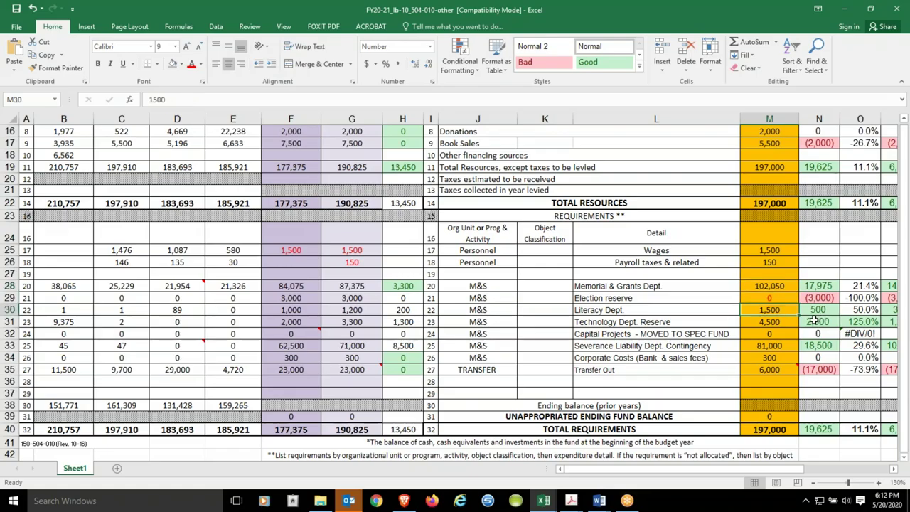
{"action": "left_click", "coordinate": [783, 323]}
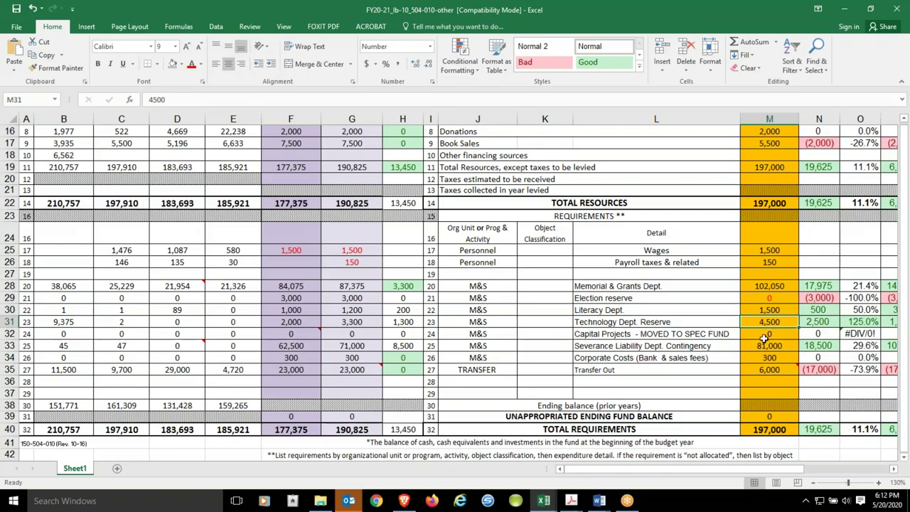
{"action": "left_click", "coordinate": [772, 348]}
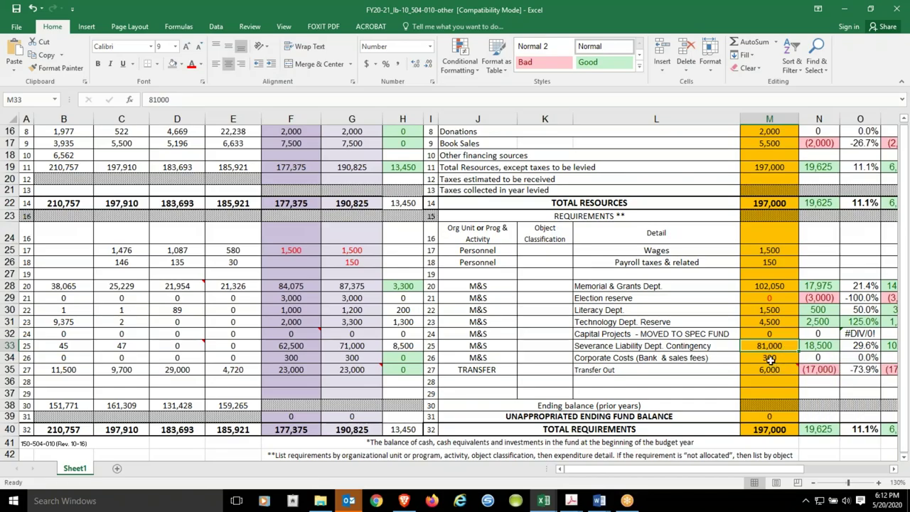
{"action": "key", "text": "Down"}
{"action": "left_click", "coordinate": [771, 372]}
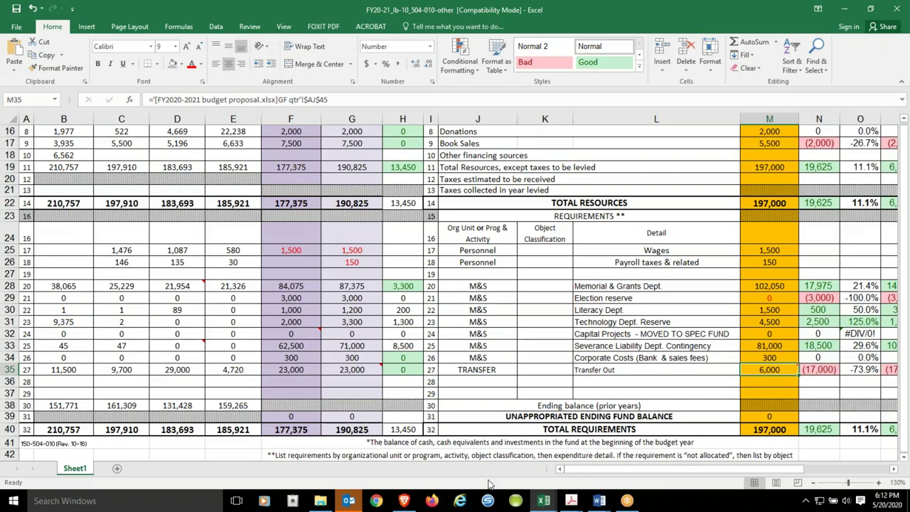
{"action": "mouse_move", "coordinate": [368, 372]}
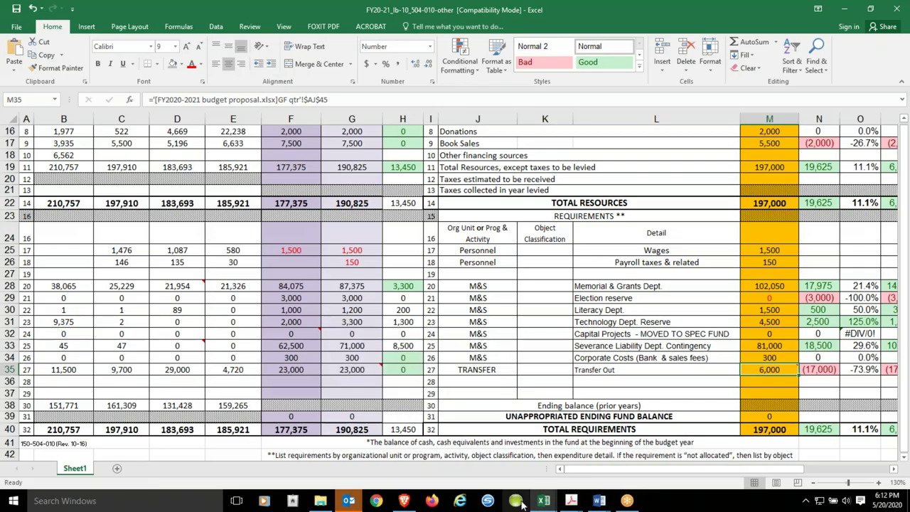
- Show the FY20-21_lb-10_504-010-sage form with 190,000 working capital and 476,825 total resources
{"action": "mouse_move", "coordinate": [544, 500]}
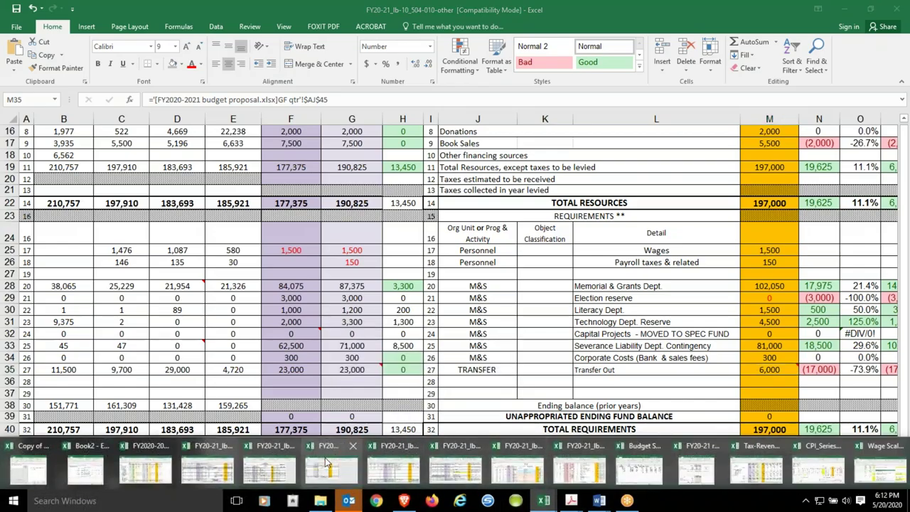
{"action": "mouse_move", "coordinate": [327, 462]}
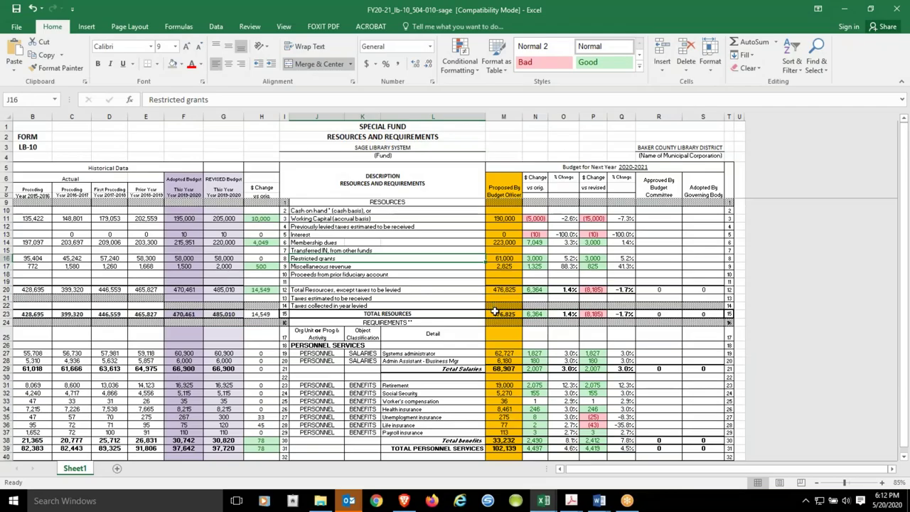
{"action": "scroll", "coordinate": [492, 305], "scroll_direction": "up", "scroll_amount": 1}
{"action": "scroll", "coordinate": [608, 468], "scroll_direction": "up", "scroll_amount": 1}
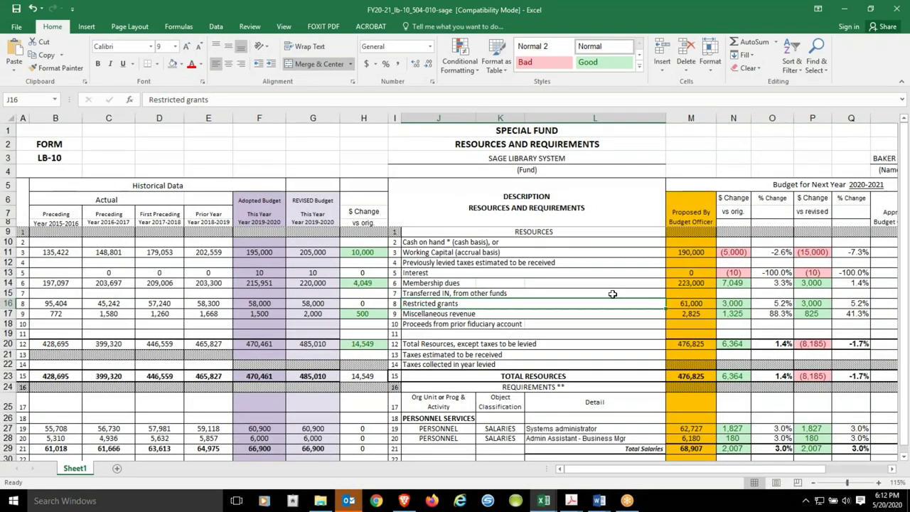
{"action": "scroll", "coordinate": [719, 280], "scroll_direction": "down", "scroll_amount": 2}
{"action": "scroll", "coordinate": [721, 281], "scroll_direction": "up", "scroll_amount": 2}
{"action": "left_click", "coordinate": [320, 251]}
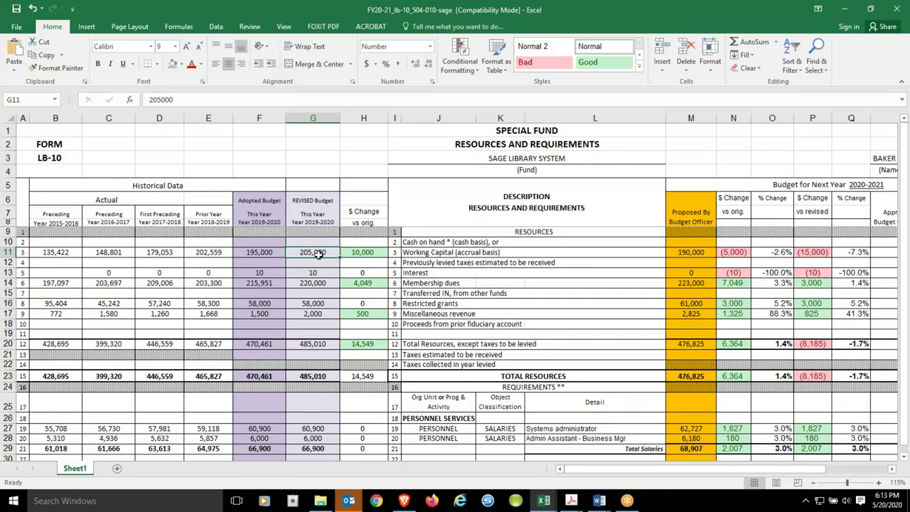
{"action": "left_click", "coordinate": [696, 251]}
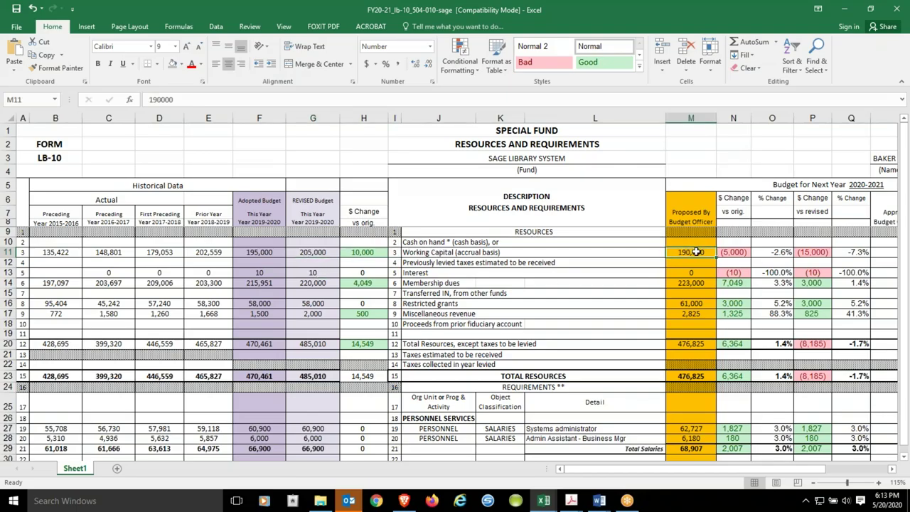
{"action": "left_click", "coordinate": [323, 284]}
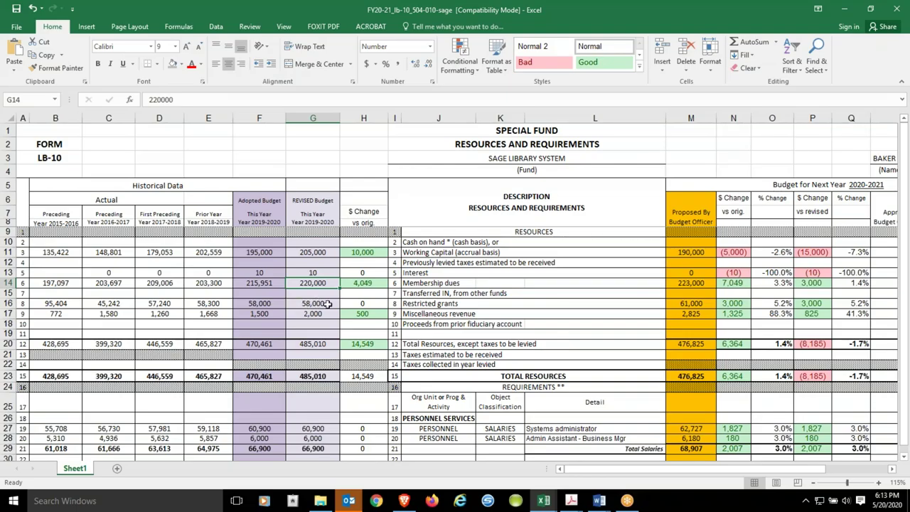
{"action": "left_click", "coordinate": [693, 303]}
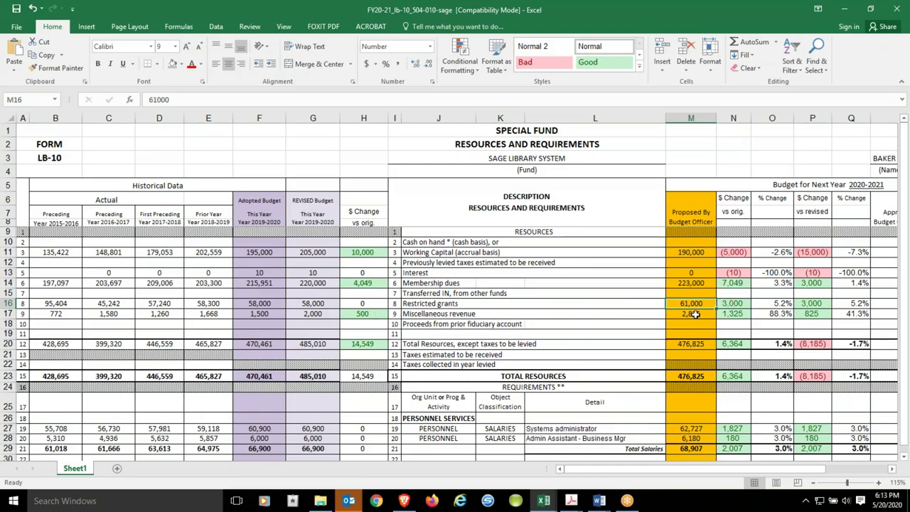
{"action": "scroll", "coordinate": [553, 330], "scroll_direction": "down", "scroll_amount": 2}
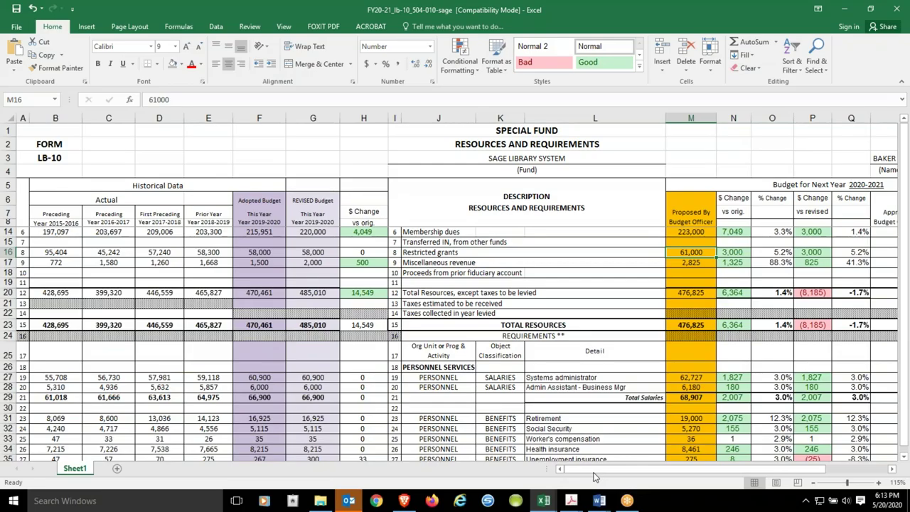
{"action": "left_click", "coordinate": [687, 264]}
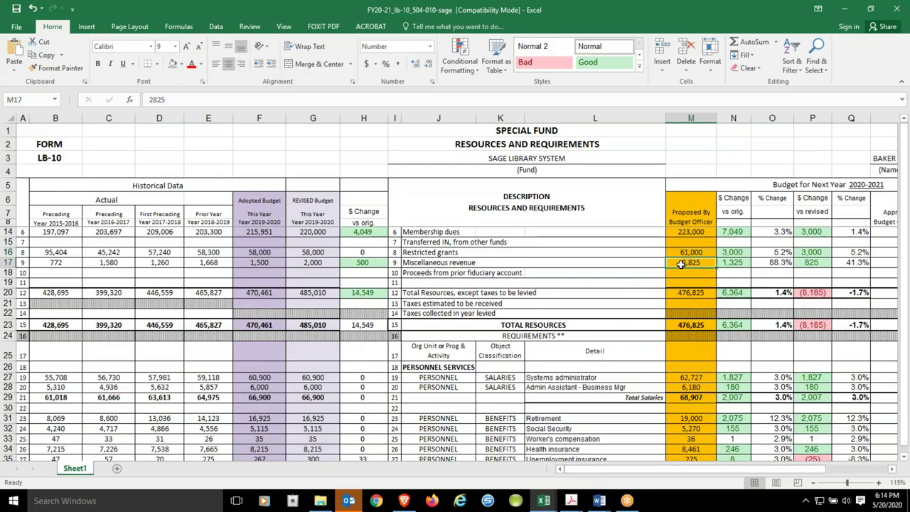
{"action": "left_click", "coordinate": [597, 263]}
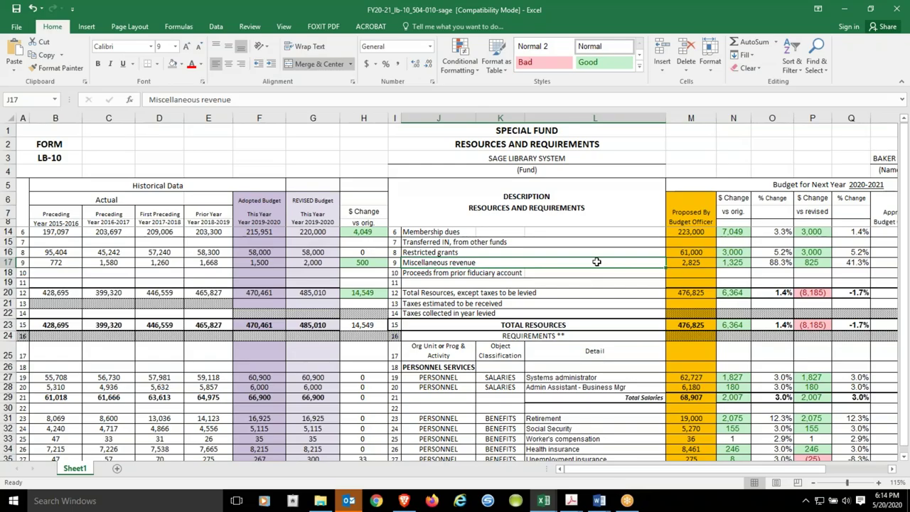
{"action": "left_click", "coordinate": [603, 273]}
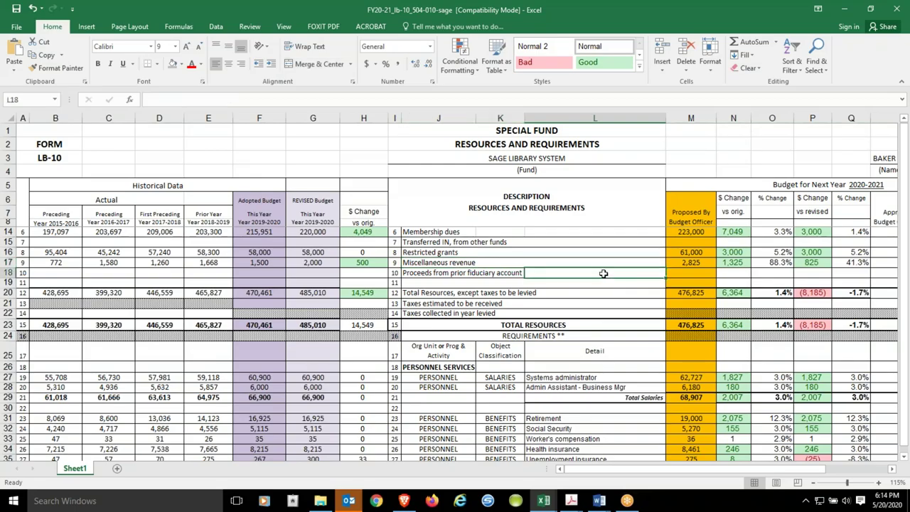
{"action": "left_click", "coordinate": [601, 263]}
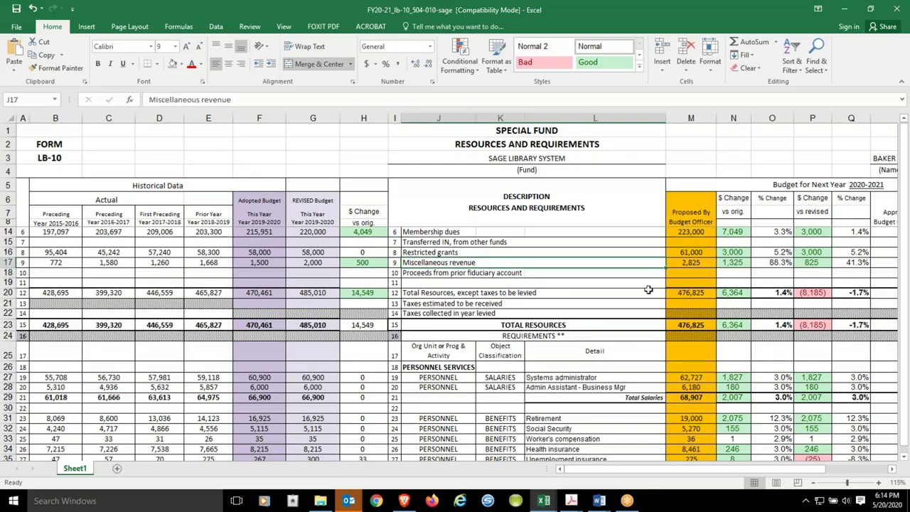
{"action": "scroll", "coordinate": [648, 290], "scroll_direction": "down", "scroll_amount": 2}
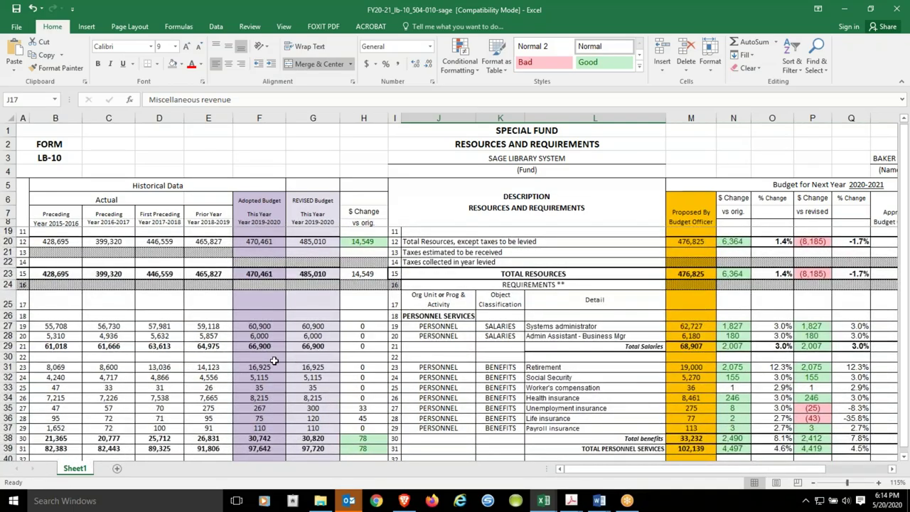
{"action": "scroll", "coordinate": [274, 361], "scroll_direction": "down", "scroll_amount": 1}
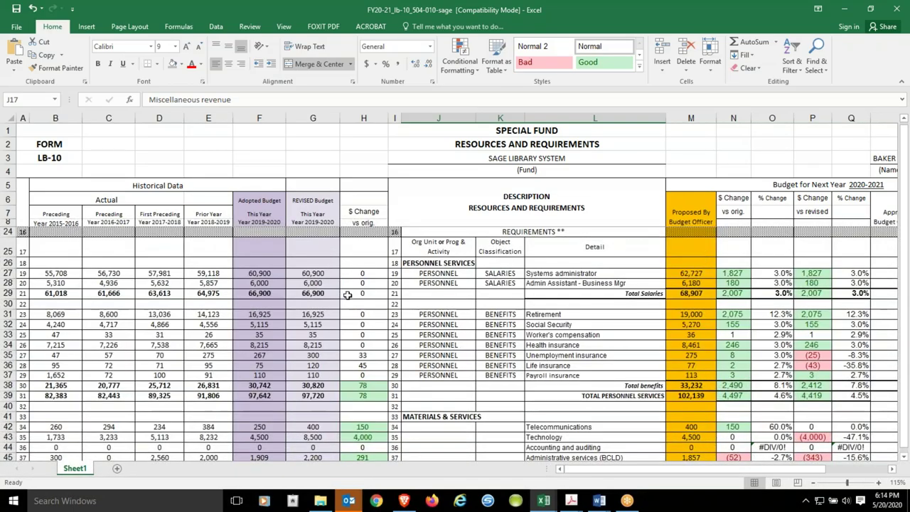
{"action": "left_click", "coordinate": [556, 275]}
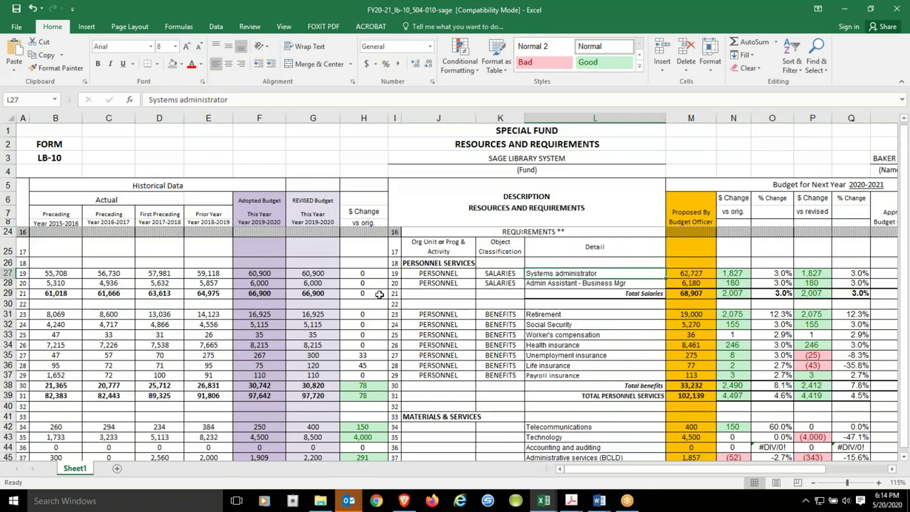
{"action": "left_click", "coordinate": [711, 275]}
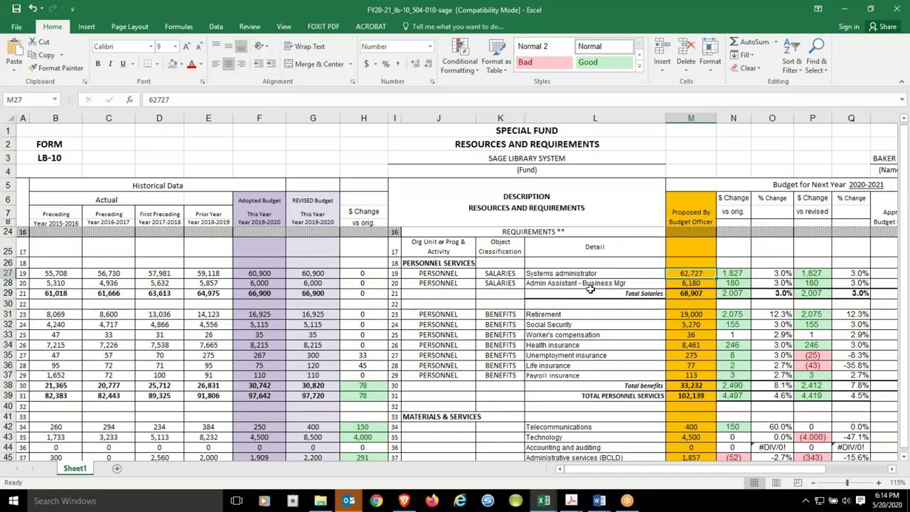
{"action": "left_click", "coordinate": [549, 282]}
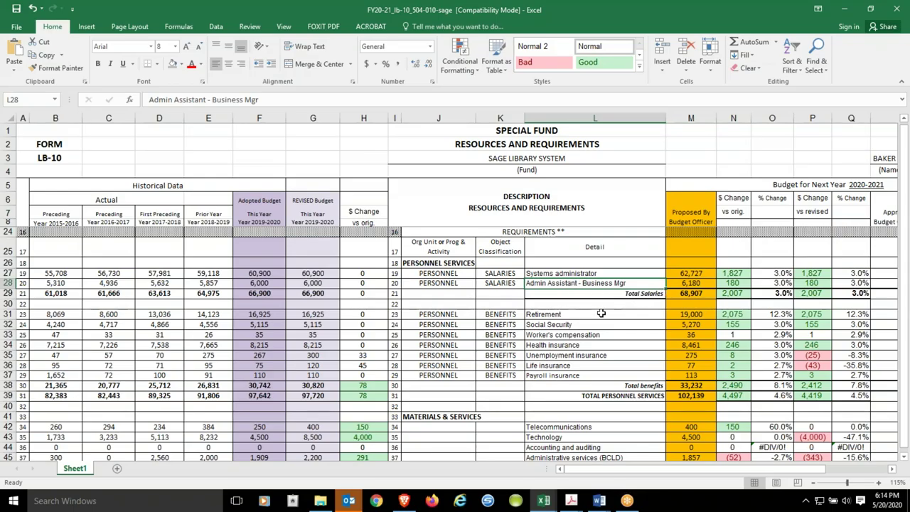
{"action": "left_click", "coordinate": [707, 284]}
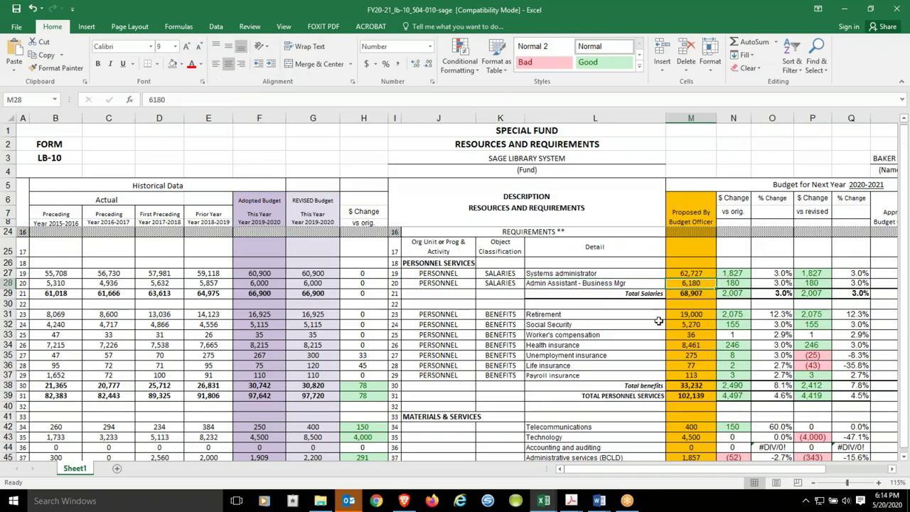
{"action": "scroll", "coordinate": [585, 324], "scroll_direction": "down", "scroll_amount": 2}
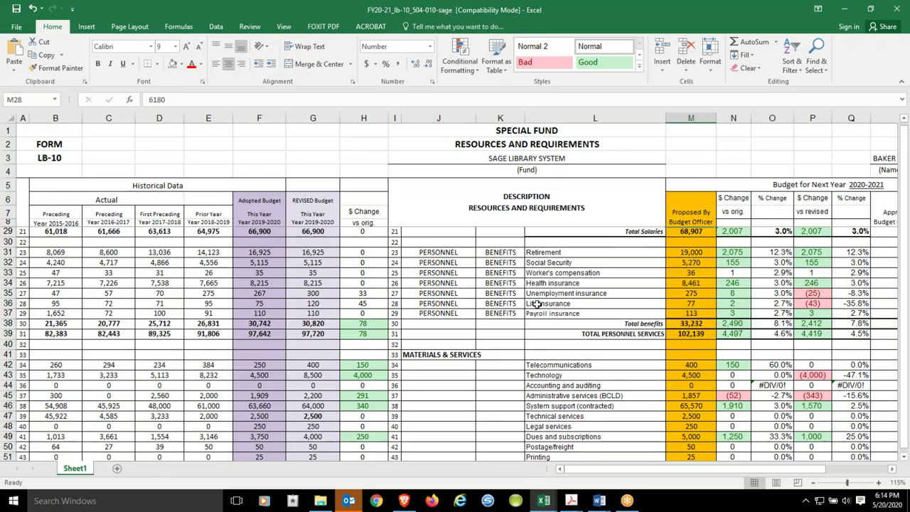
{"action": "scroll", "coordinate": [537, 303], "scroll_direction": "down", "scroll_amount": 5}
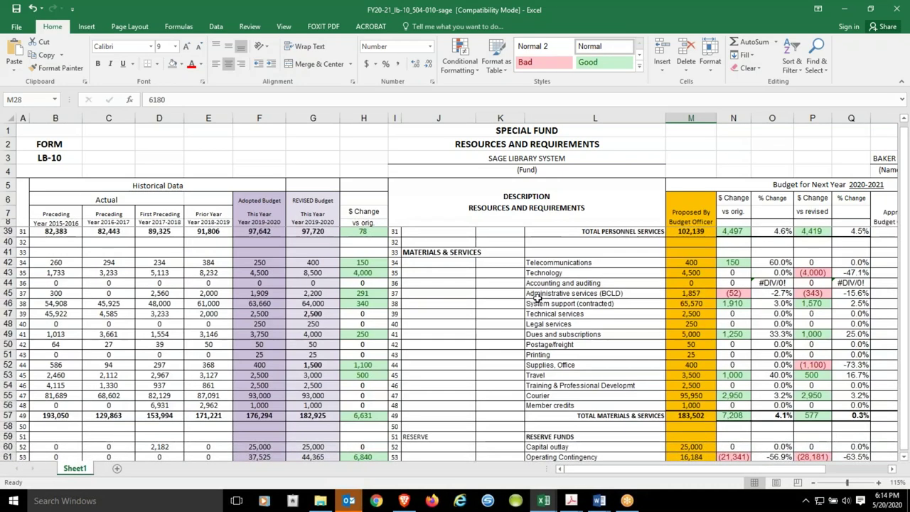
{"action": "scroll", "coordinate": [538, 298], "scroll_direction": "up", "scroll_amount": 2}
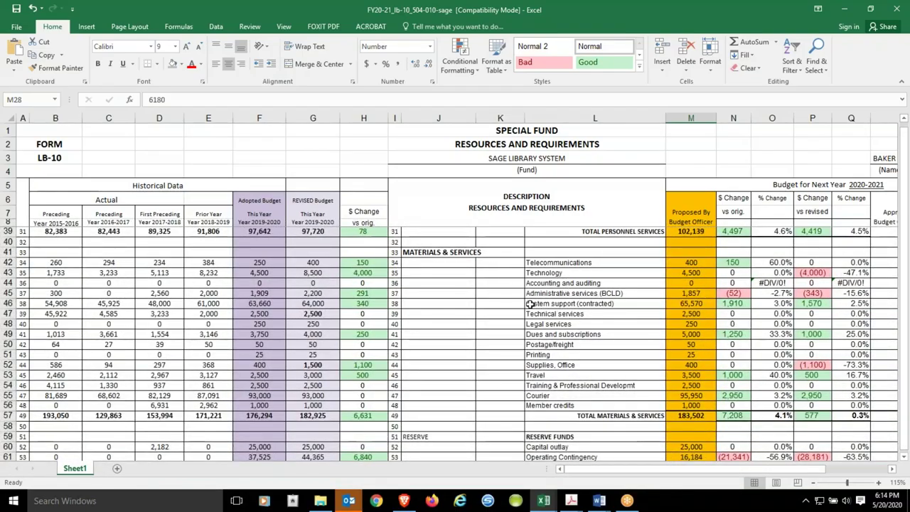
{"action": "left_click", "coordinate": [530, 303]}
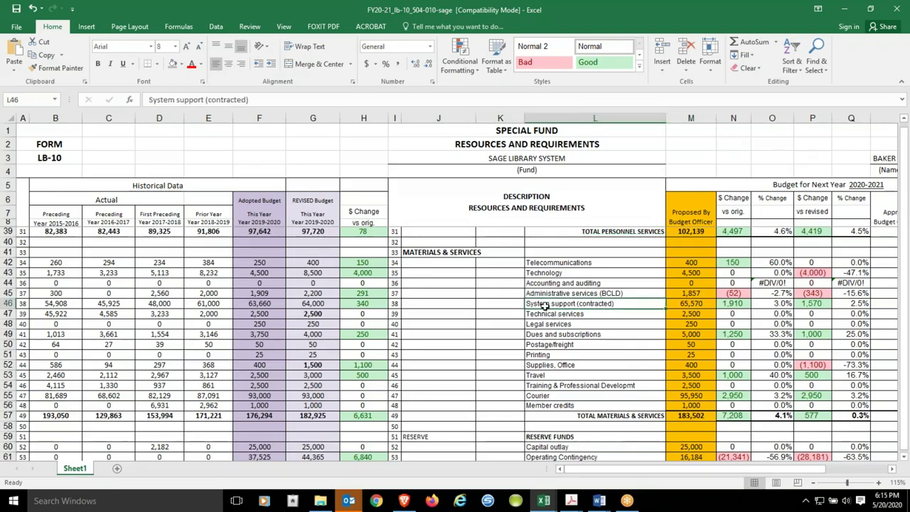
{"action": "left_click", "coordinate": [559, 314]}
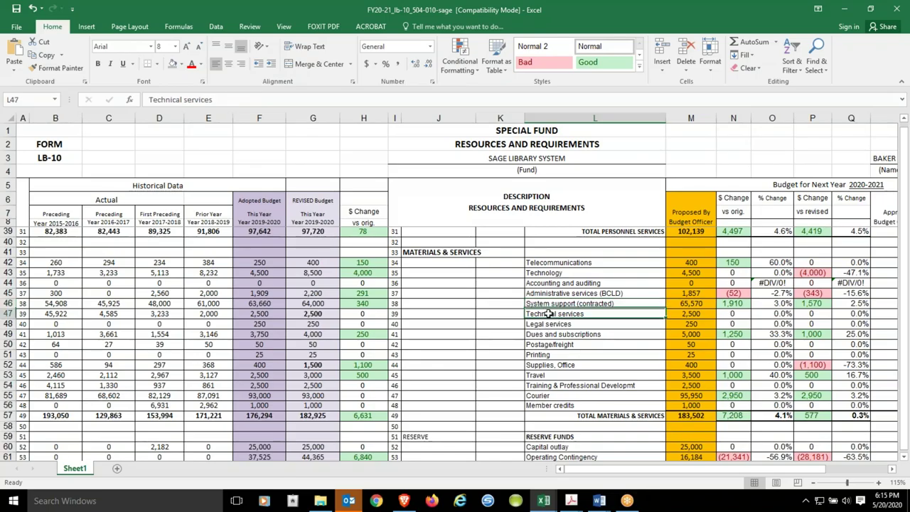
{"action": "left_click", "coordinate": [552, 301]}
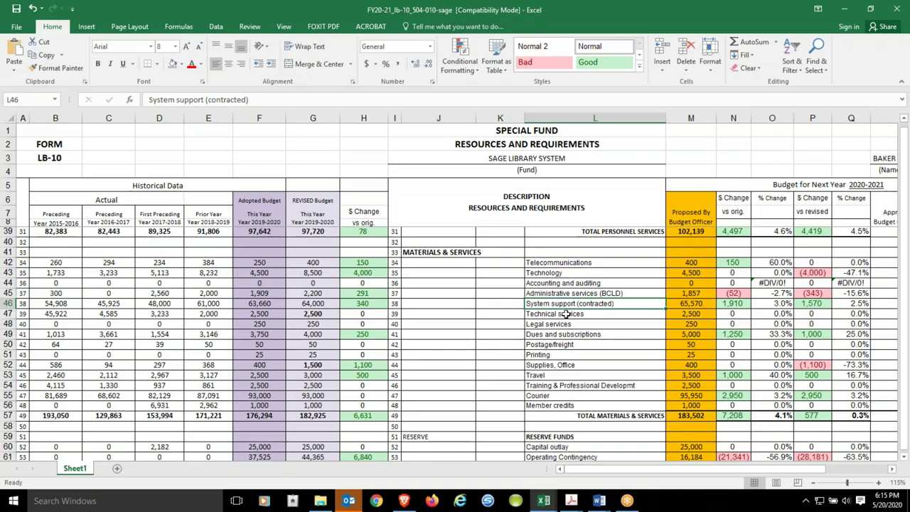
{"action": "left_click", "coordinate": [704, 303]}
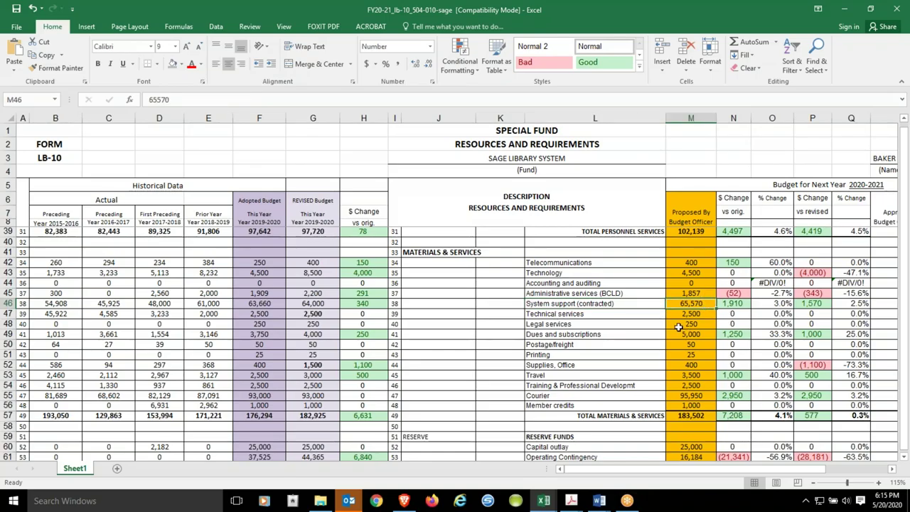
{"action": "left_click", "coordinate": [545, 304]}
{"action": "left_click", "coordinate": [545, 314]}
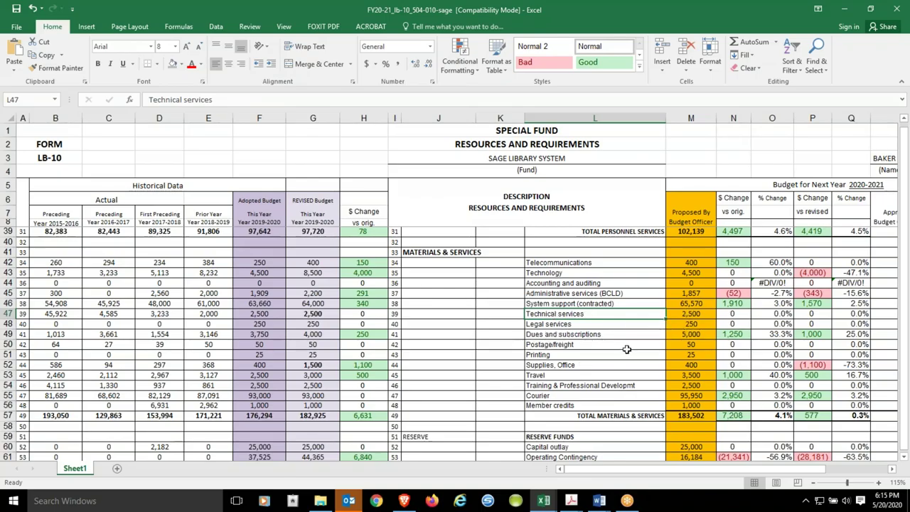
{"action": "scroll", "coordinate": [626, 349], "scroll_direction": "down", "scroll_amount": 2}
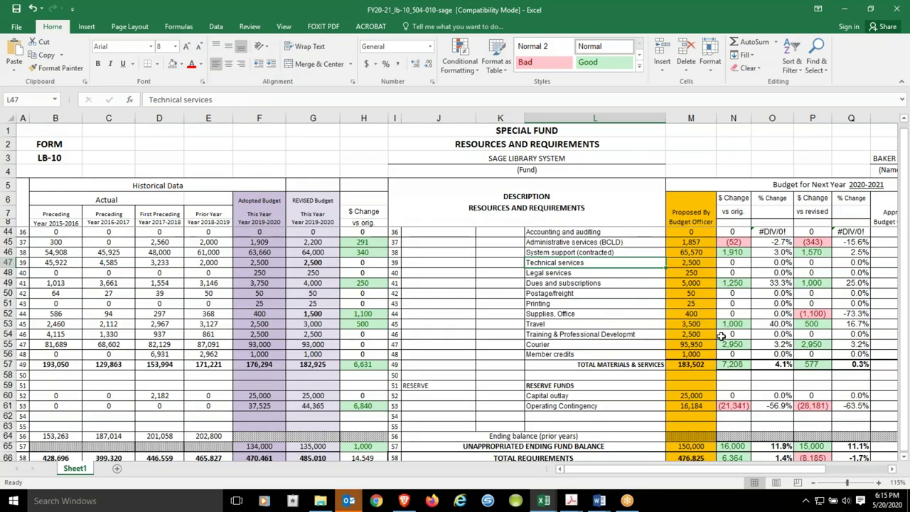
{"action": "left_click", "coordinate": [536, 344]}
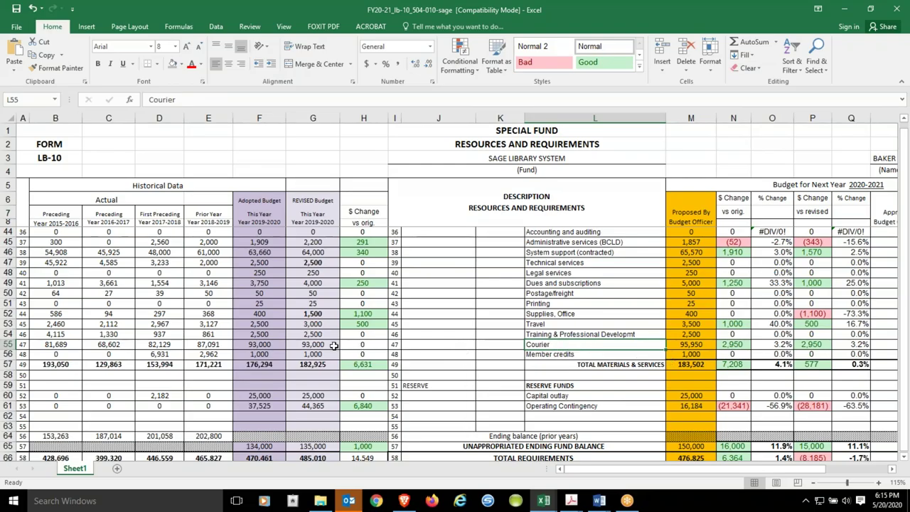
{"action": "scroll", "coordinate": [609, 331], "scroll_direction": "down", "scroll_amount": 2}
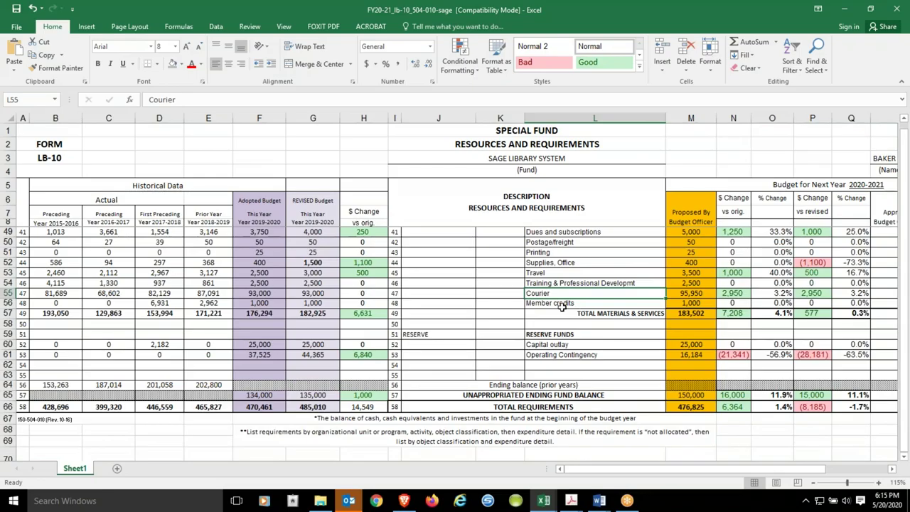
{"action": "left_click", "coordinate": [549, 346]}
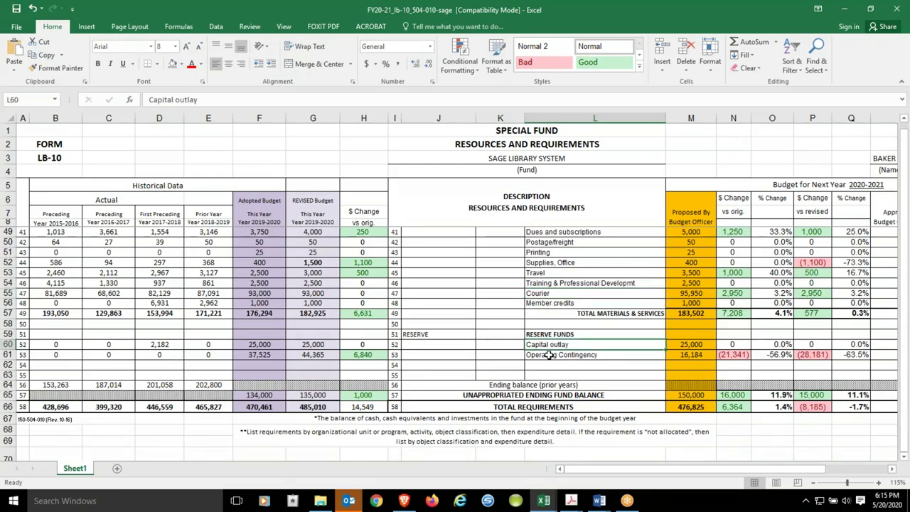
{"action": "key", "text": "Right"}
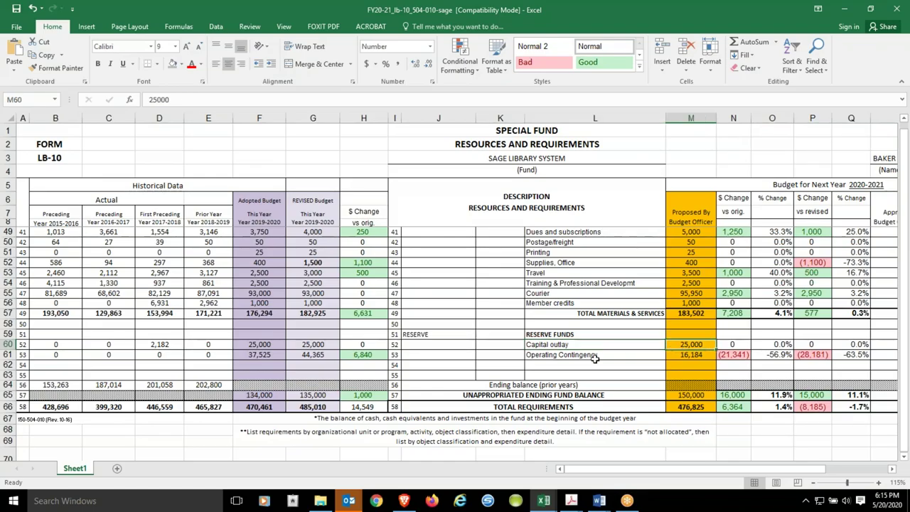
{"action": "left_click", "coordinate": [557, 354]}
{"action": "left_click", "coordinate": [566, 344]}
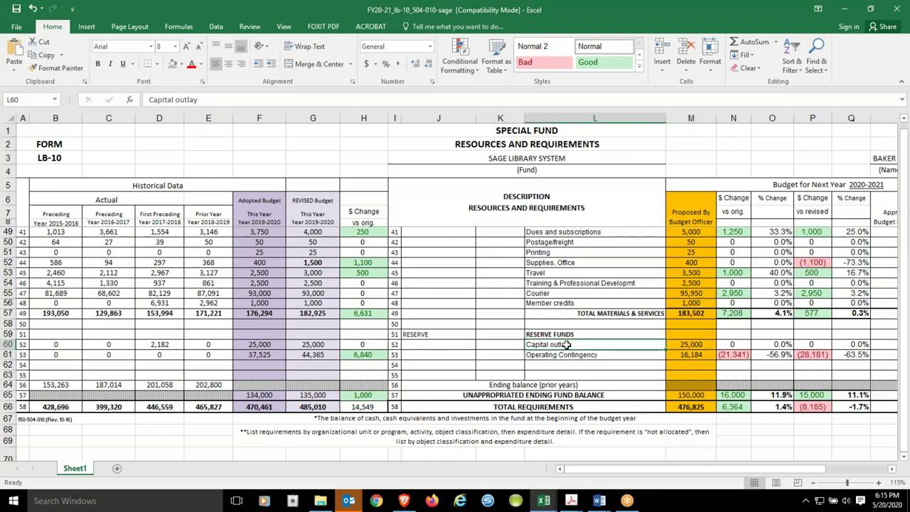
{"action": "left_click", "coordinate": [567, 355]}
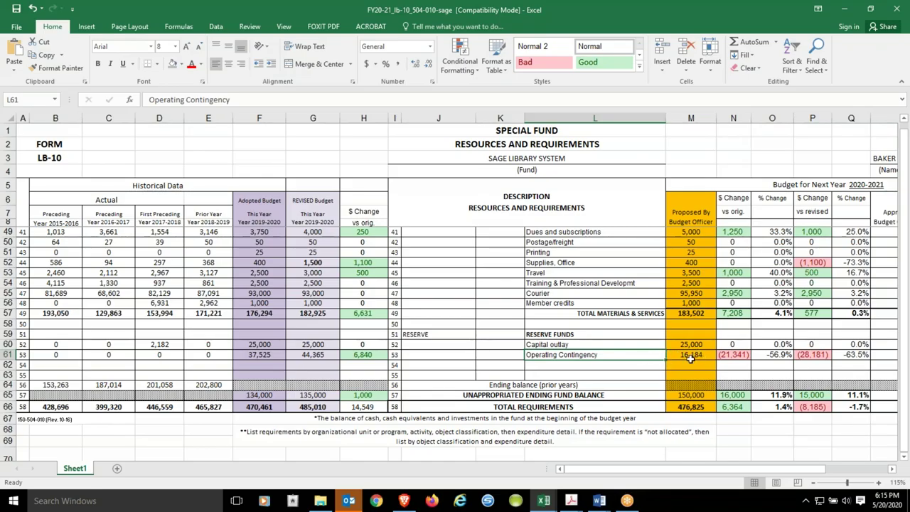
{"action": "left_click", "coordinate": [684, 395]}
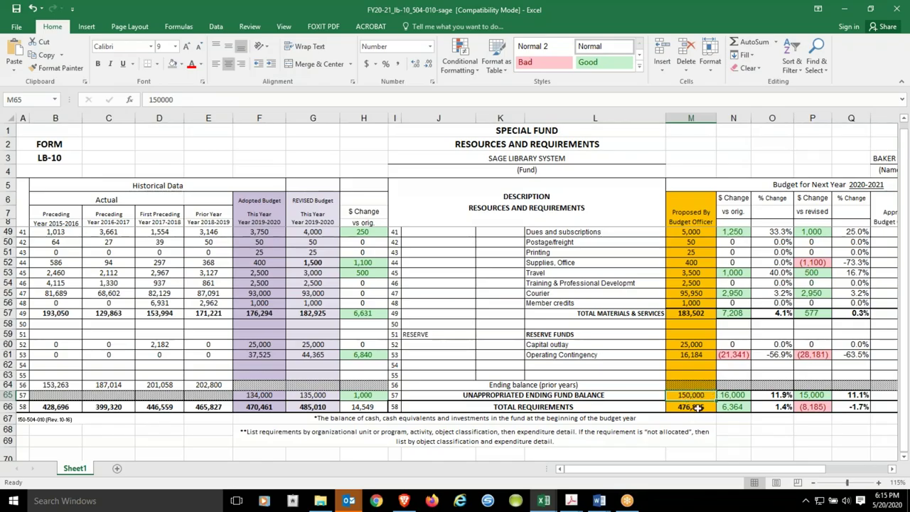
{"action": "left_click", "coordinate": [698, 407]}
{"action": "scroll", "coordinate": [699, 416], "scroll_direction": "up", "scroll_amount": 2}
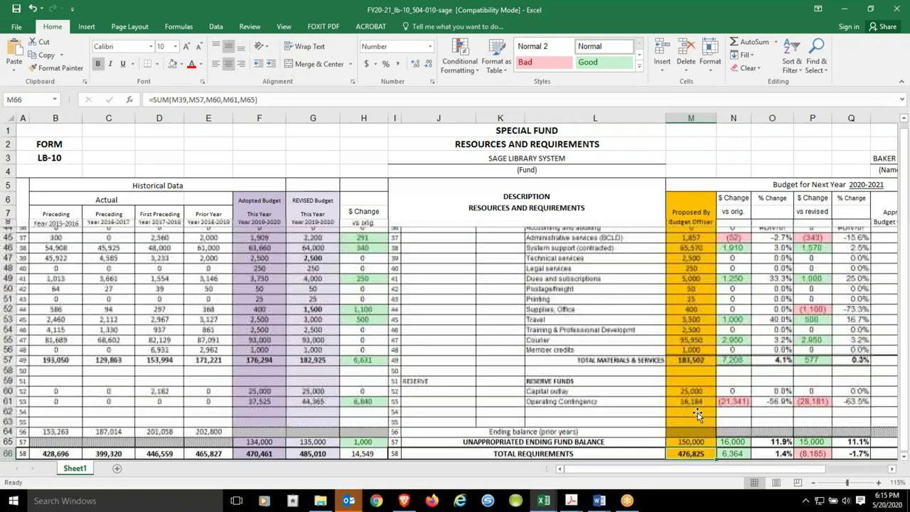
{"action": "scroll", "coordinate": [697, 415], "scroll_direction": "up", "scroll_amount": 9}
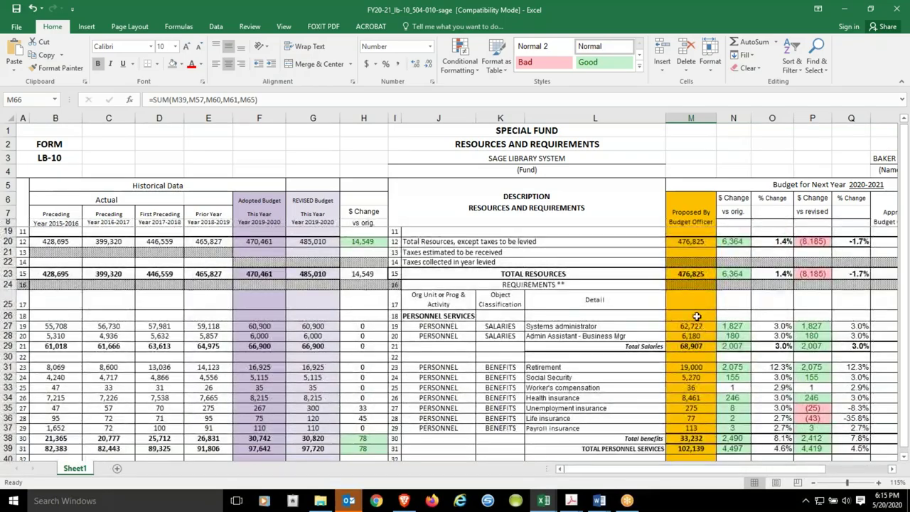
{"action": "left_click", "coordinate": [687, 274]}
{"action": "scroll", "coordinate": [707, 307], "scroll_direction": "down", "scroll_amount": 1}
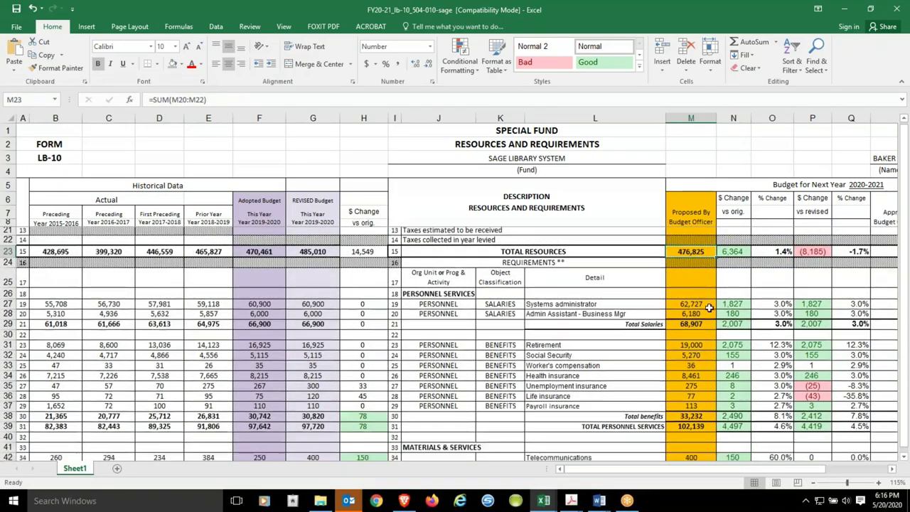
{"action": "scroll", "coordinate": [709, 307], "scroll_direction": "down", "scroll_amount": 9}
{"action": "left_click", "coordinate": [370, 434]}
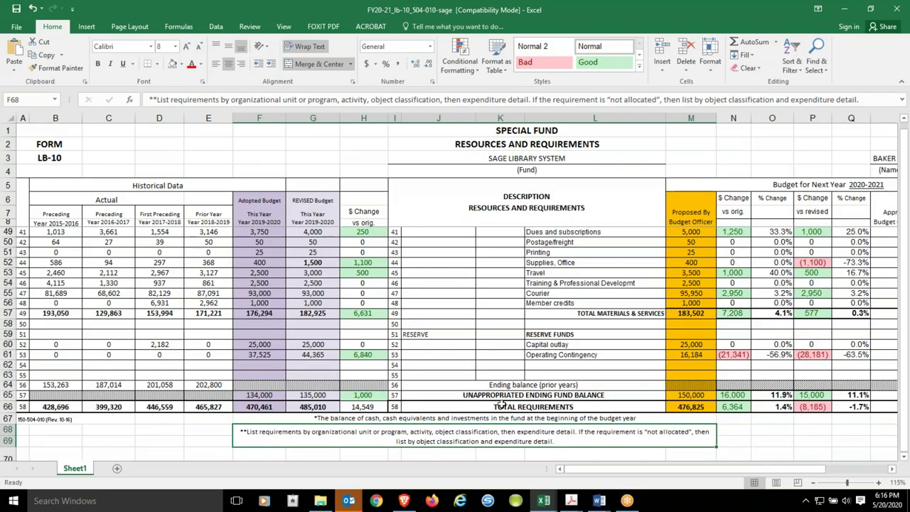
{"action": "left_click", "coordinate": [544, 500]}
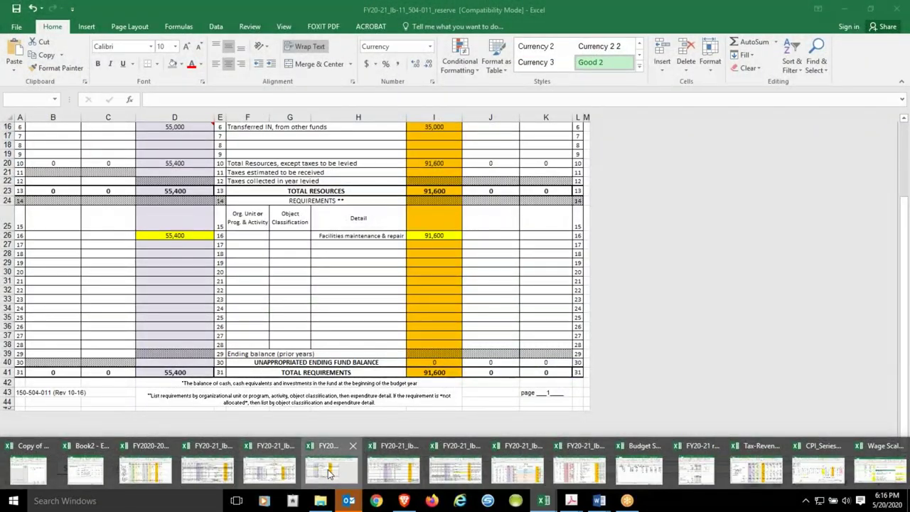
- Open the 504-011 reserve workbook and compare adopted 400 and proposed 1,200 interest amounts
{"action": "left_click", "coordinate": [340, 473]}
{"action": "scroll", "coordinate": [505, 311], "scroll_direction": "up", "scroll_amount": 3}
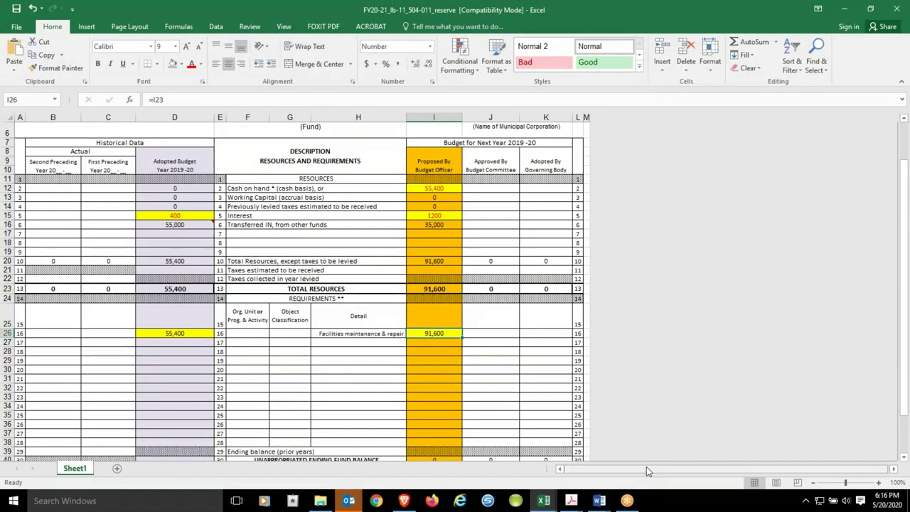
{"action": "scroll", "coordinate": [598, 226], "scroll_direction": "up", "scroll_amount": 2}
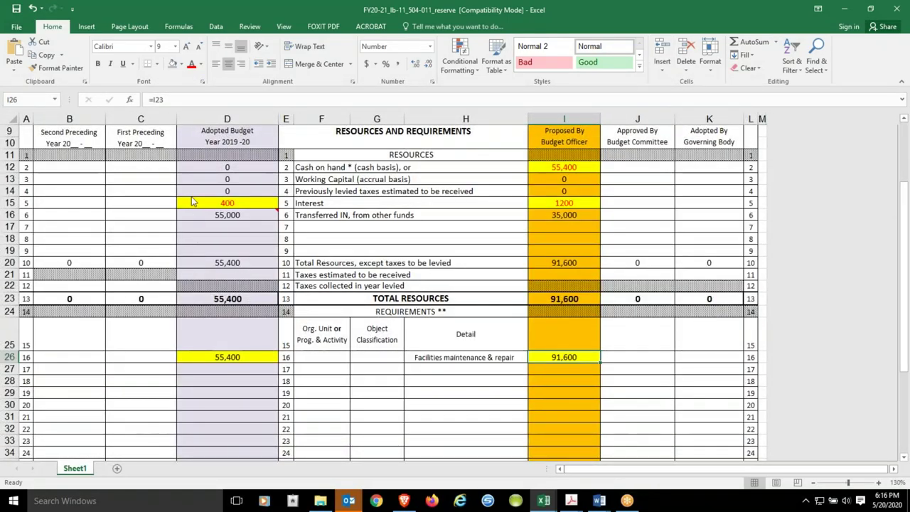
{"action": "left_click", "coordinate": [244, 203]}
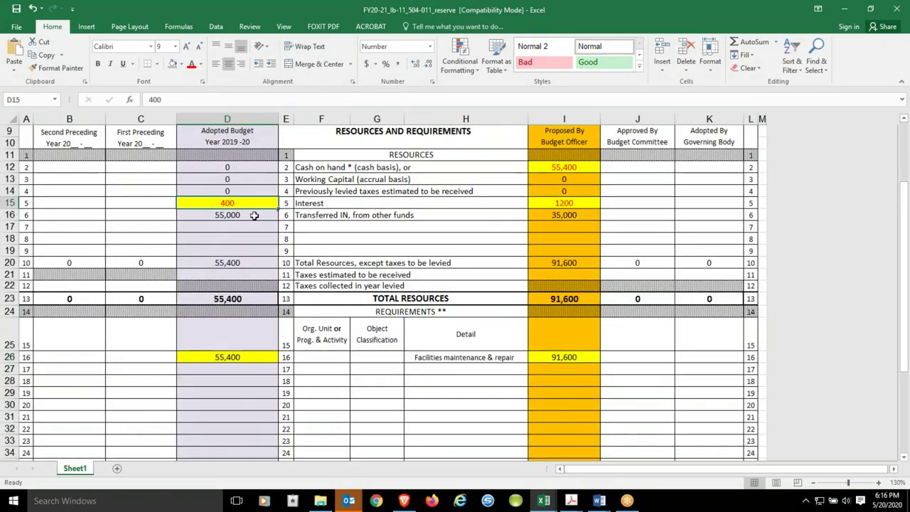
{"action": "mouse_move", "coordinate": [255, 216]}
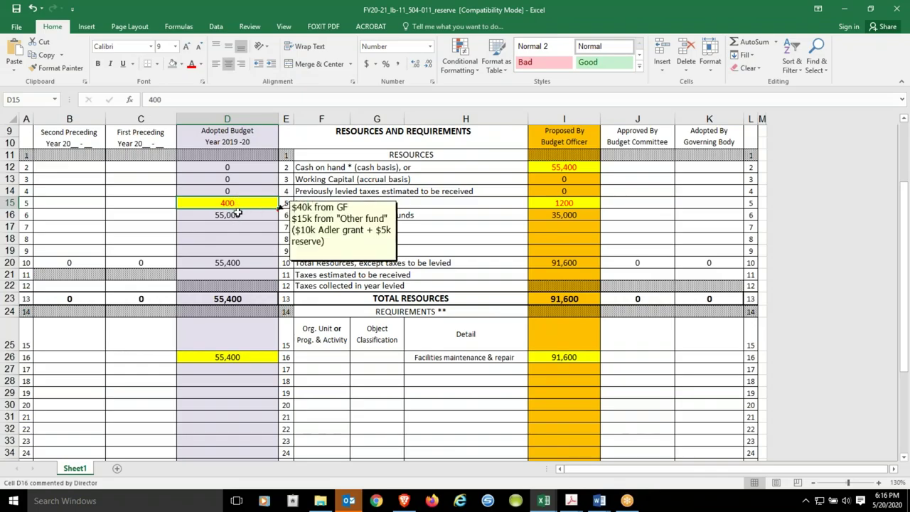
{"action": "left_click", "coordinate": [239, 214]}
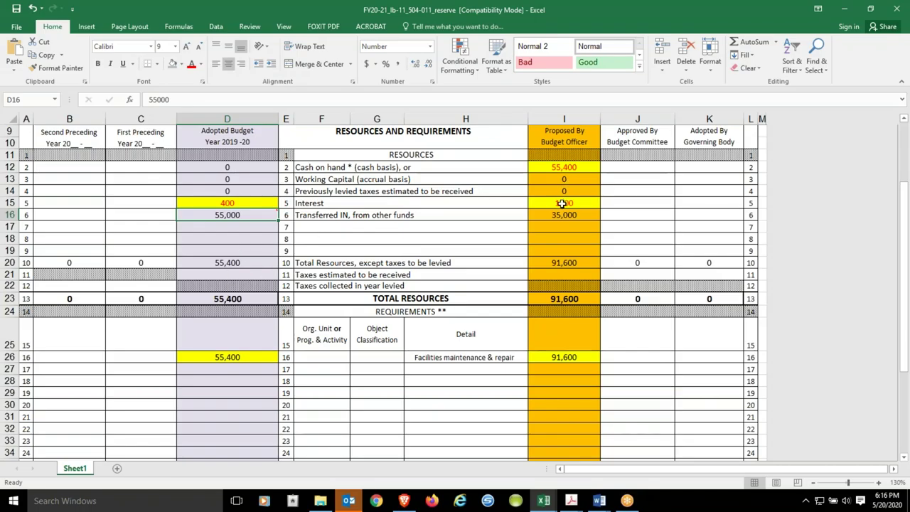
{"action": "left_click", "coordinate": [580, 202]}
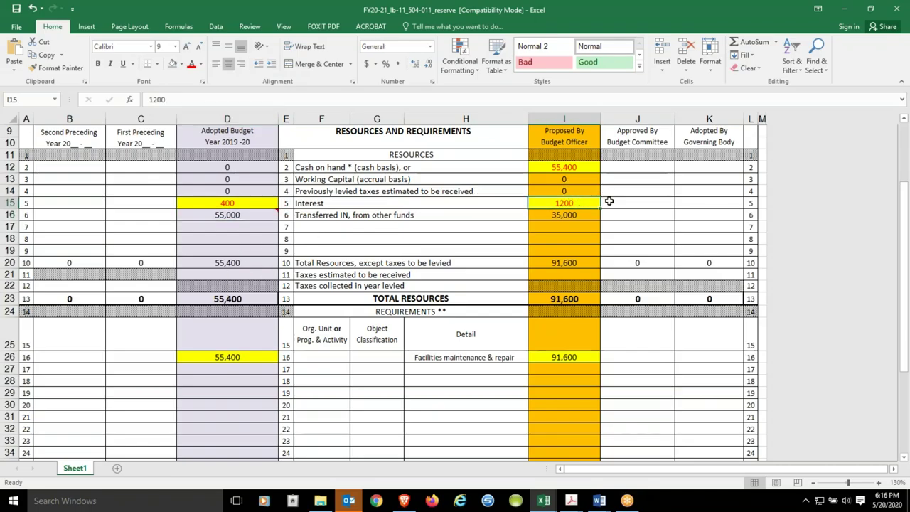
{"action": "left_click", "coordinate": [630, 202]}
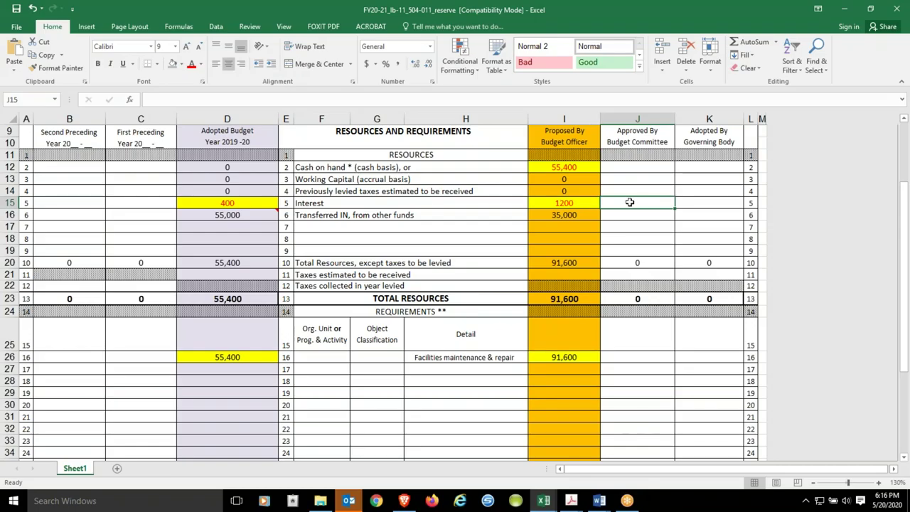
{"action": "left_click", "coordinate": [587, 203]}
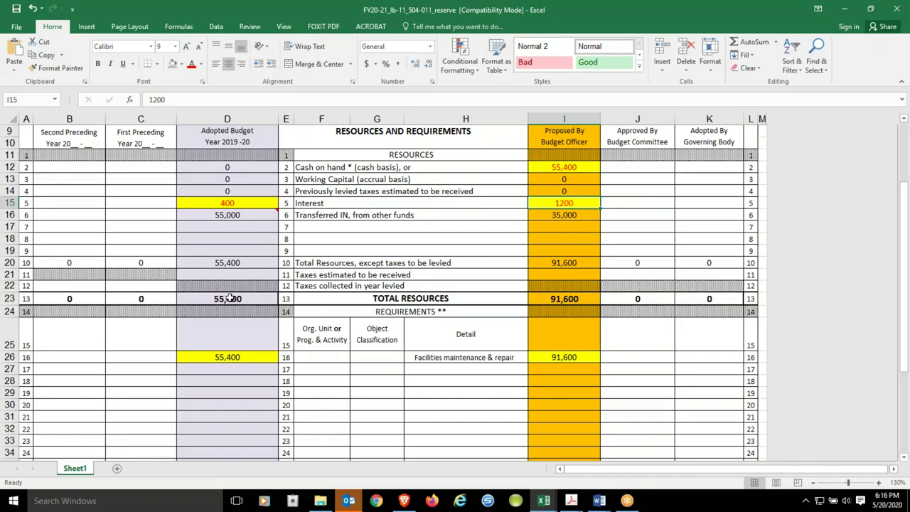
- Check the adopted total resources formula and review the sheet's 91,600 resource total
{"action": "left_click", "coordinate": [231, 295]}
{"action": "left_click", "coordinate": [560, 204]}
{"action": "scroll", "coordinate": [559, 300], "scroll_direction": "down", "scroll_amount": 2}
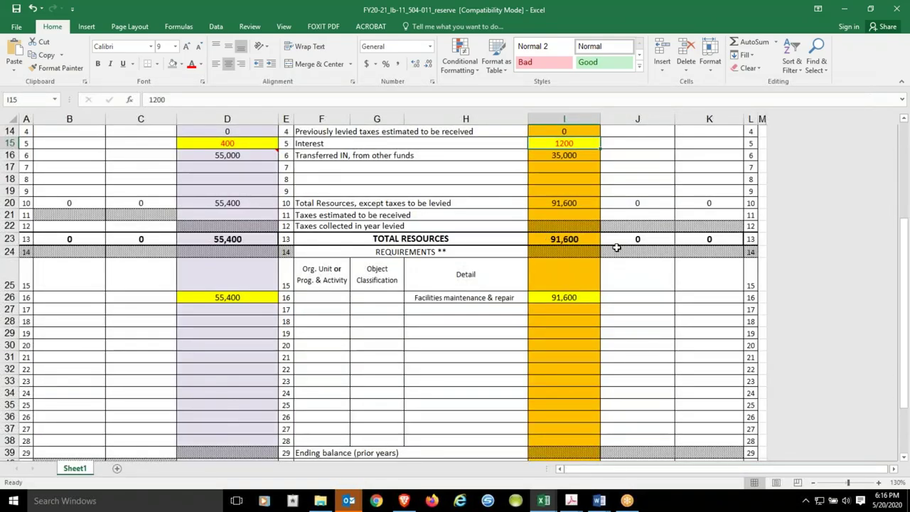
{"action": "scroll", "coordinate": [593, 274], "scroll_direction": "down", "scroll_amount": 2}
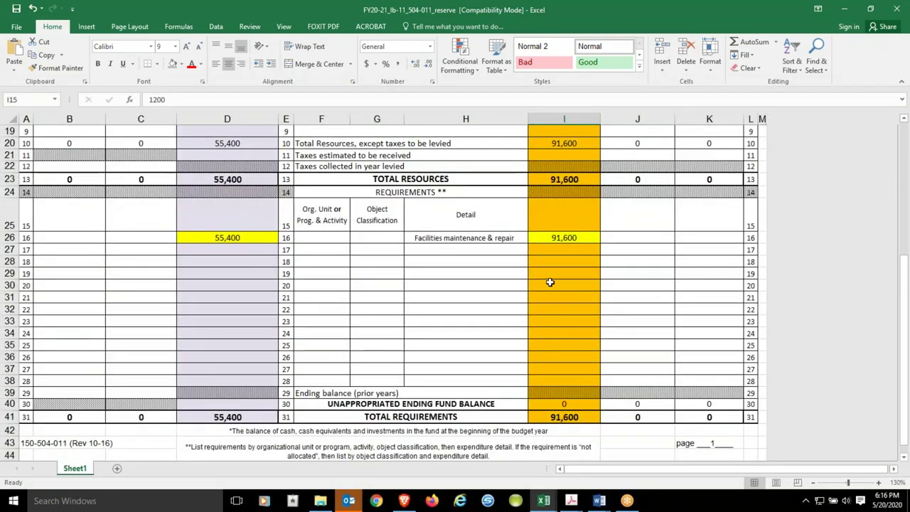
{"action": "left_click", "coordinate": [683, 272]}
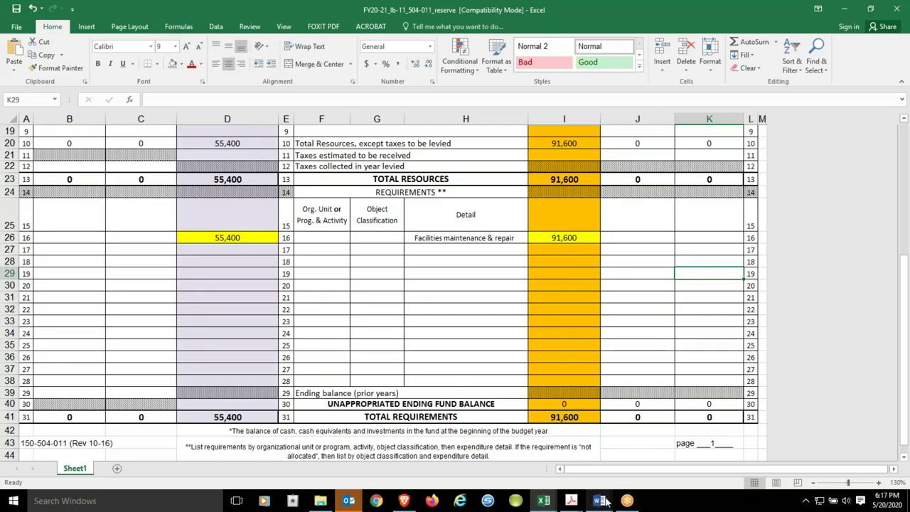
{"action": "scroll", "coordinate": [590, 189], "scroll_direction": "up", "scroll_amount": 3}
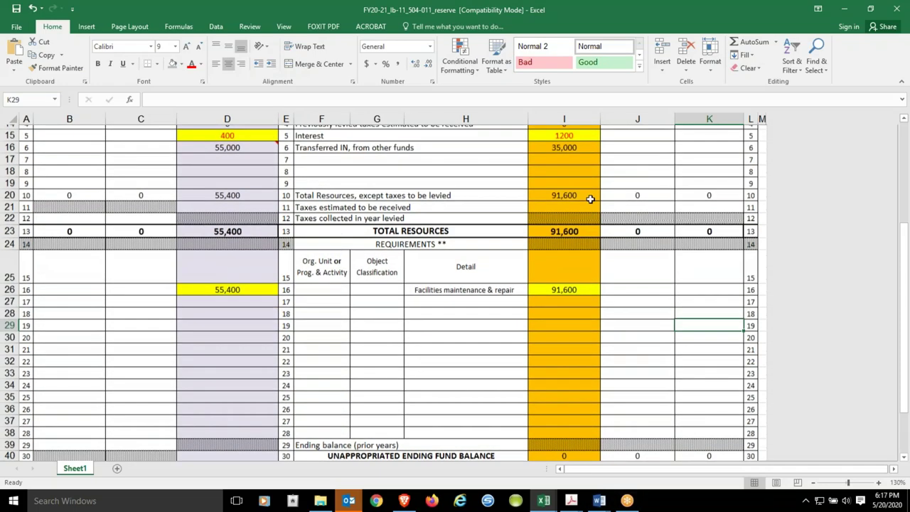
{"action": "scroll", "coordinate": [575, 220], "scroll_direction": "up", "scroll_amount": 2}
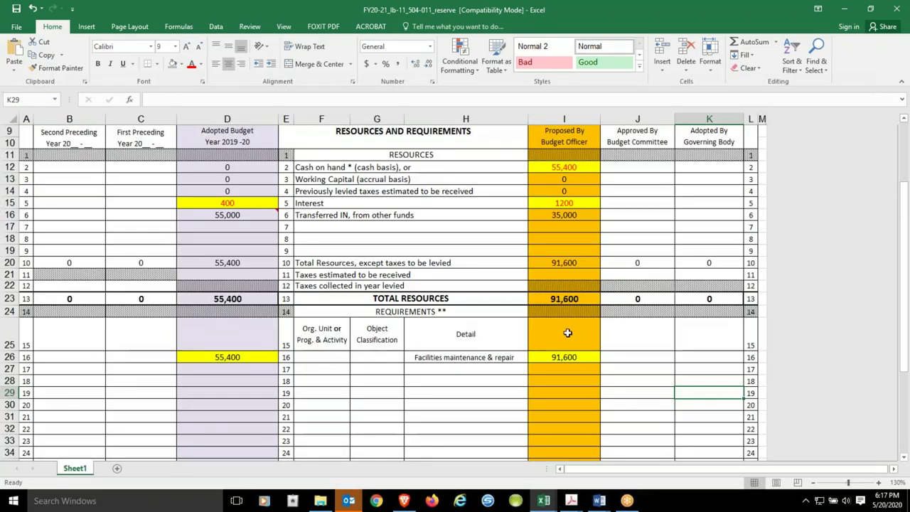
{"action": "scroll", "coordinate": [560, 350], "scroll_direction": "up", "scroll_amount": 1}
{"action": "scroll", "coordinate": [569, 382], "scroll_direction": "up", "scroll_amount": 2}
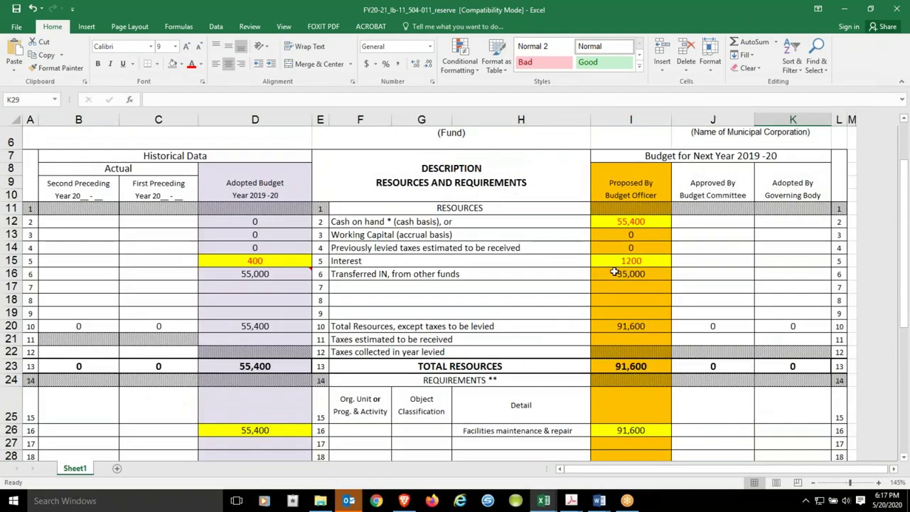
{"action": "left_click", "coordinate": [629, 221]}
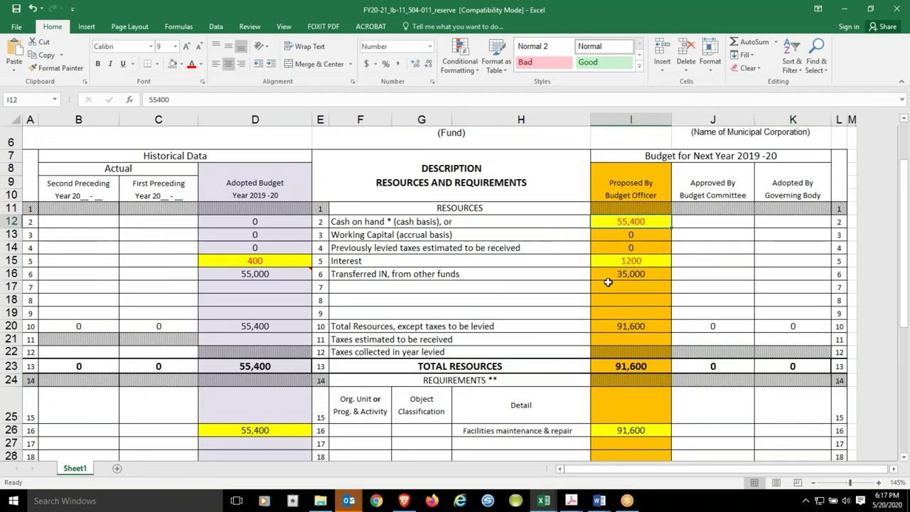
{"action": "left_click", "coordinate": [632, 272]}
{"action": "left_click", "coordinate": [645, 260]}
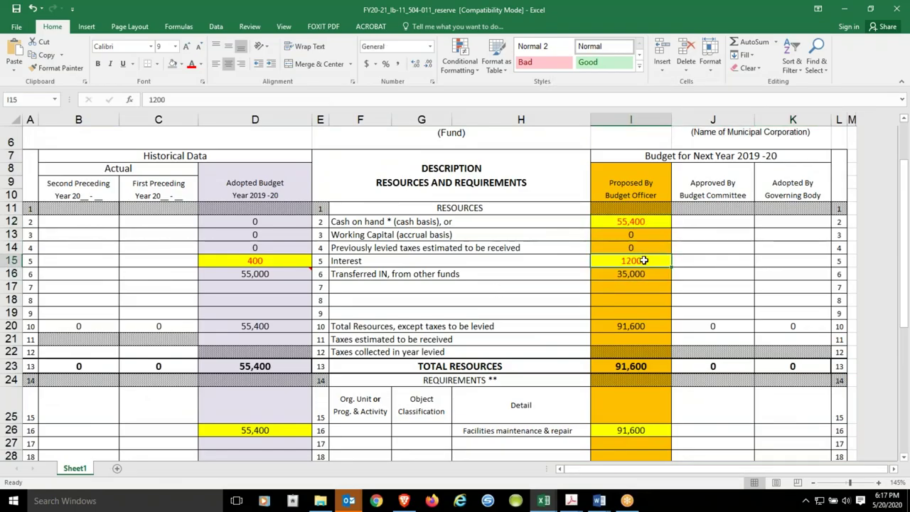
{"action": "left_click", "coordinate": [642, 346]}
{"action": "left_click", "coordinate": [636, 364]}
{"action": "scroll", "coordinate": [715, 343], "scroll_direction": "down", "scroll_amount": 2}
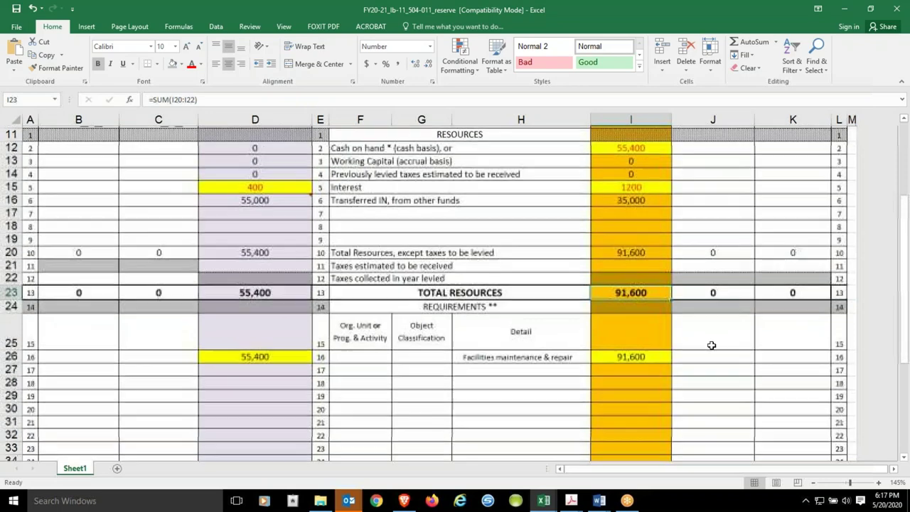
{"action": "scroll", "coordinate": [652, 341], "scroll_direction": "down", "scroll_amount": 2}
{"action": "left_click", "coordinate": [638, 289]}
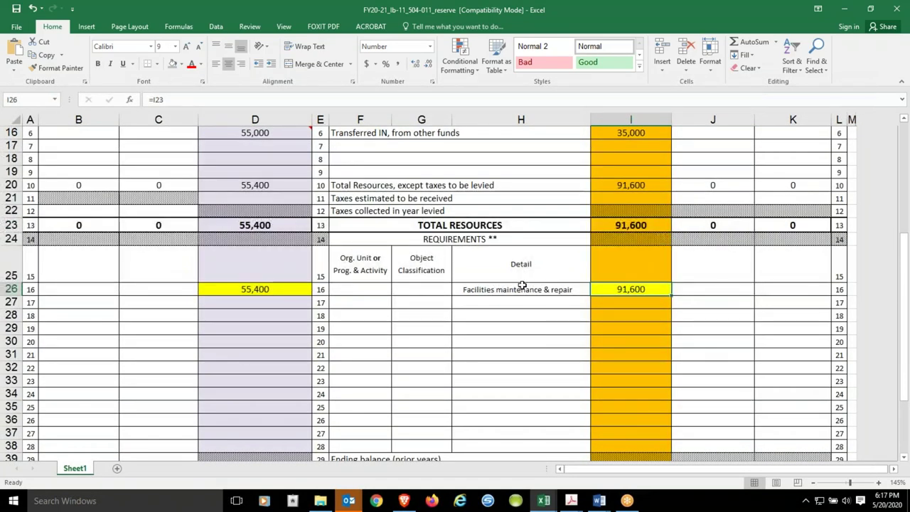
{"action": "left_click", "coordinate": [515, 287]}
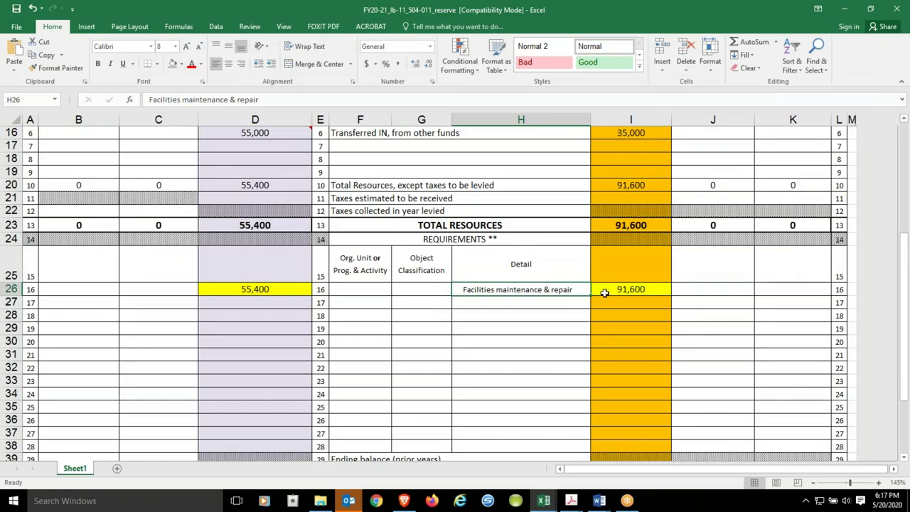
{"action": "left_click_drag", "start_coordinate": [610, 290], "coordinate": [548, 289]}
{"action": "scroll", "coordinate": [711, 332], "scroll_direction": "down", "scroll_amount": 2}
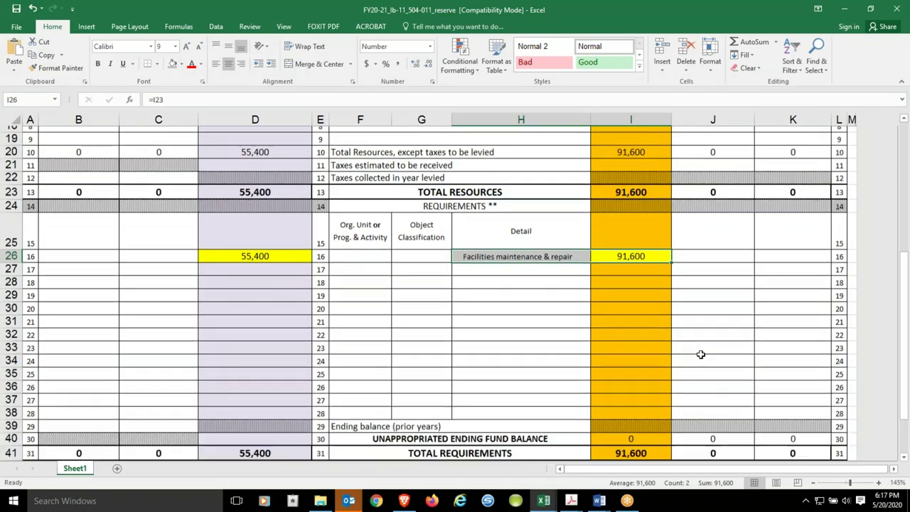
{"action": "left_click", "coordinate": [640, 419]}
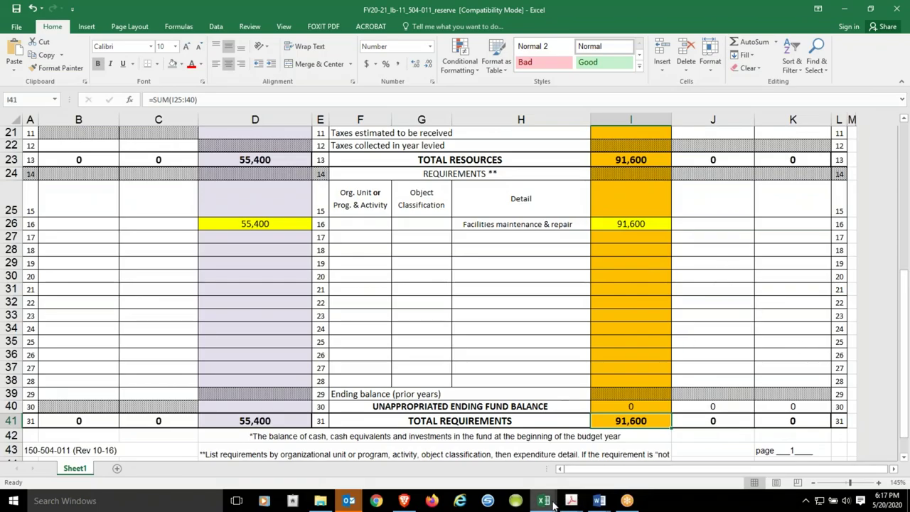
{"action": "mouse_move", "coordinate": [600, 503]}
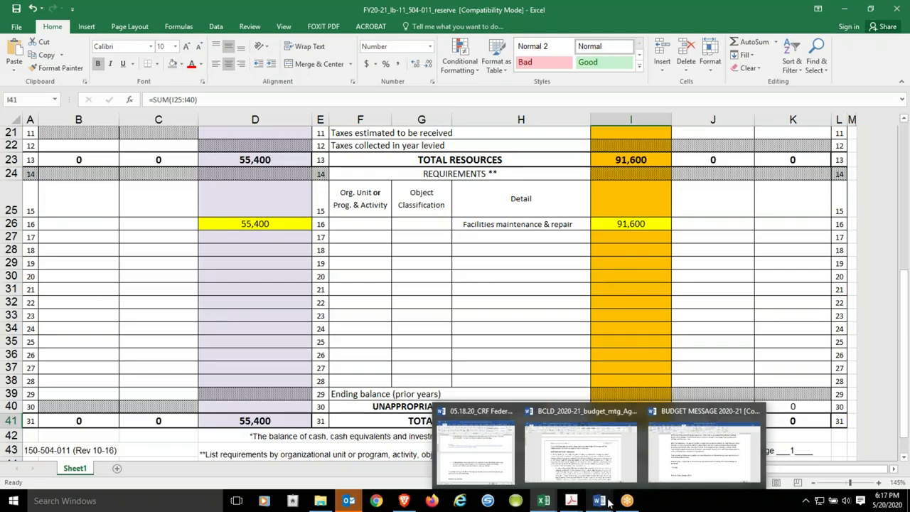
- Bring up the Word Budget Message at its page-one fund tables
{"action": "left_click", "coordinate": [707, 458]}
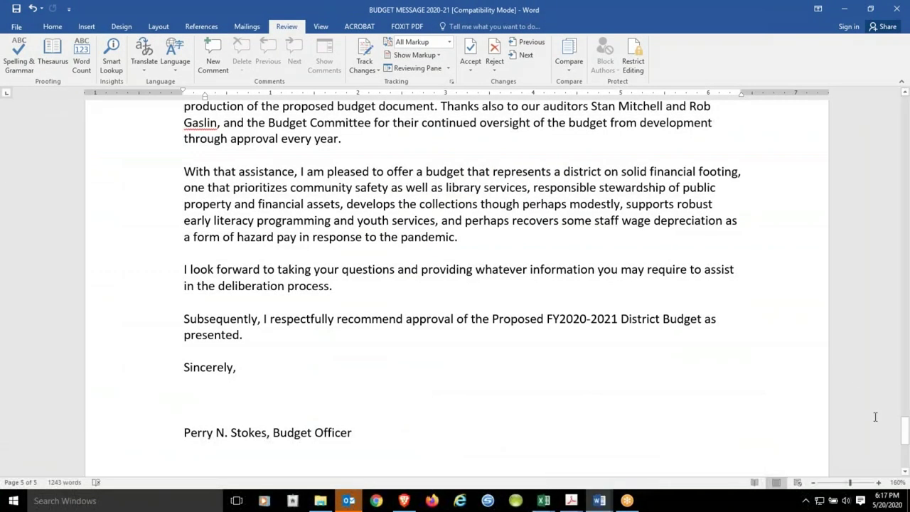
{"action": "scroll", "coordinate": [854, 409], "scroll_direction": "up", "scroll_amount": 3}
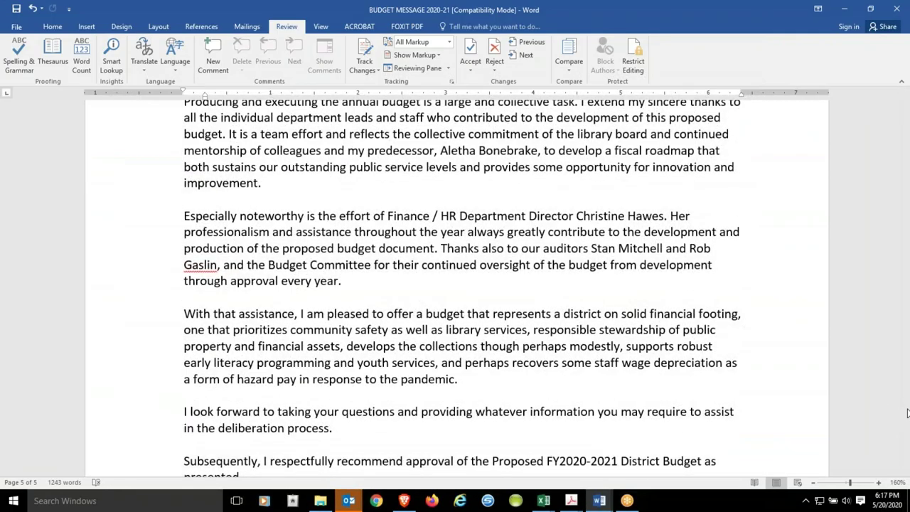
{"action": "left_click_drag", "start_coordinate": [905, 418], "coordinate": [887, 69]}
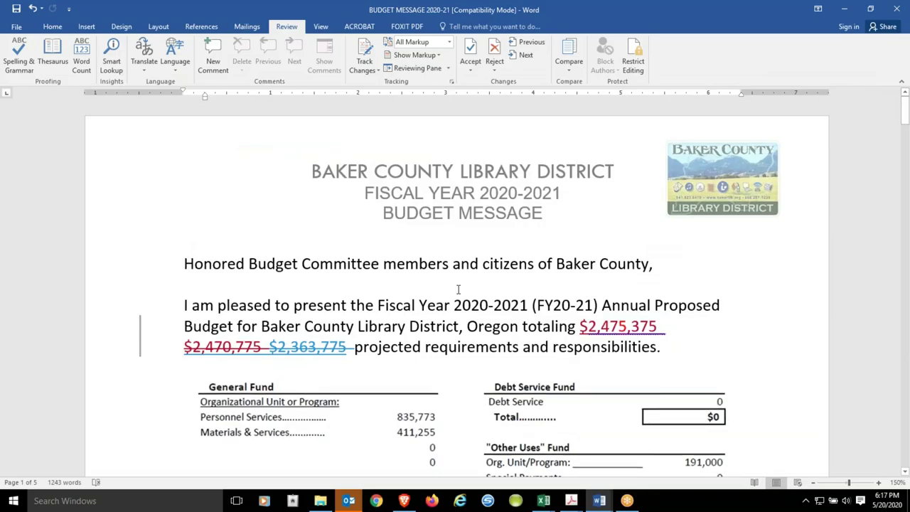
{"action": "scroll", "coordinate": [458, 289], "scroll_direction": "down", "scroll_amount": 3, "text": "ctrl"}
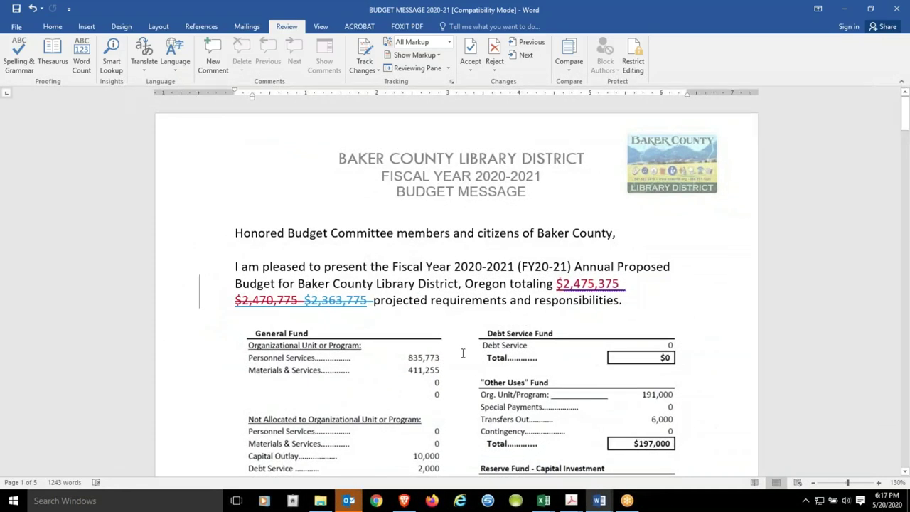
{"action": "scroll", "coordinate": [463, 354], "scroll_direction": "down", "scroll_amount": 3}
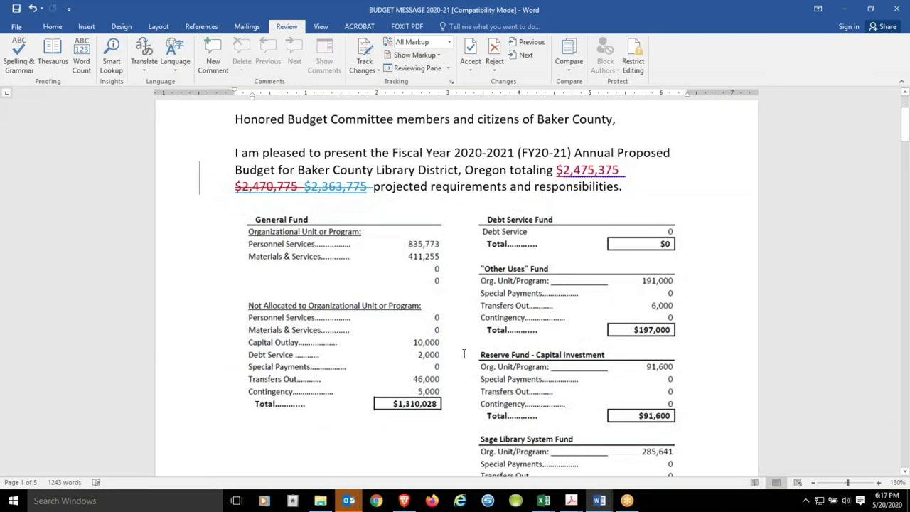
- Open the budget resolution PDF approving $2,475,375 across four funds
{"action": "scroll", "coordinate": [464, 353], "scroll_direction": "down", "scroll_amount": 2}
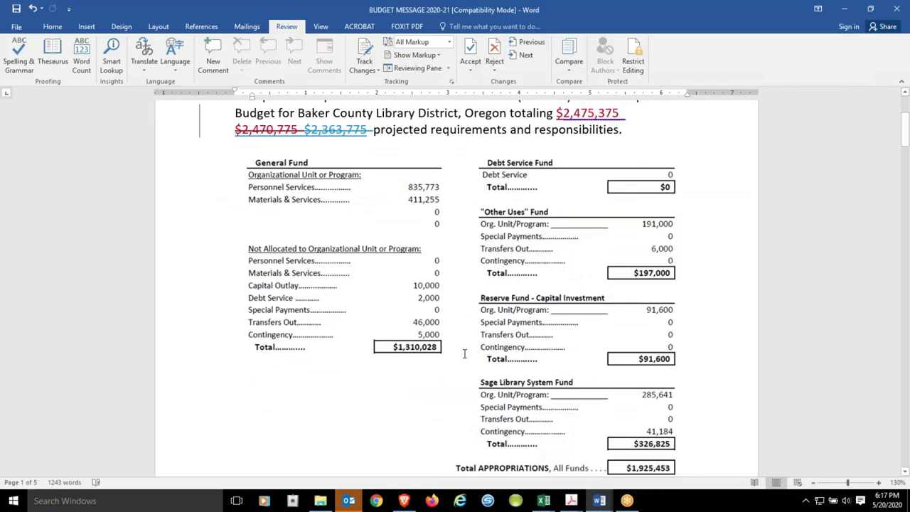
{"action": "mouse_move", "coordinate": [547, 501]}
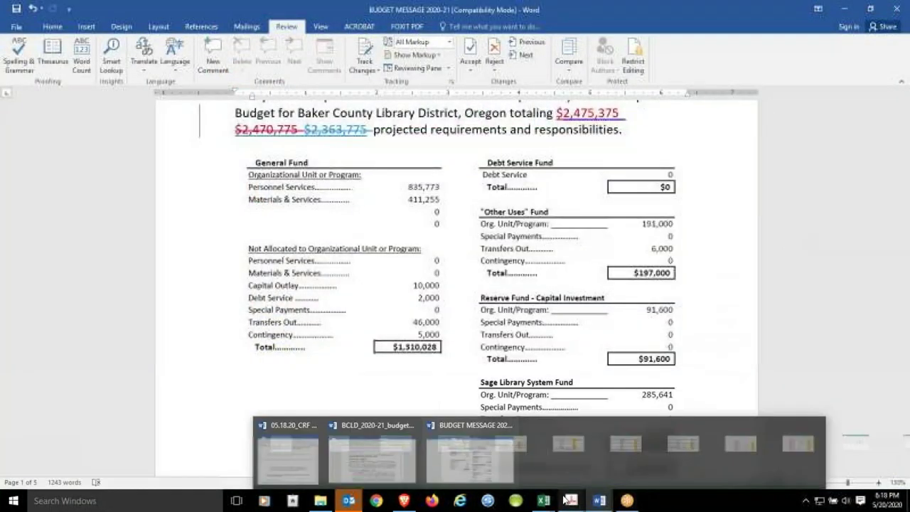
{"action": "left_click", "coordinate": [665, 445]}
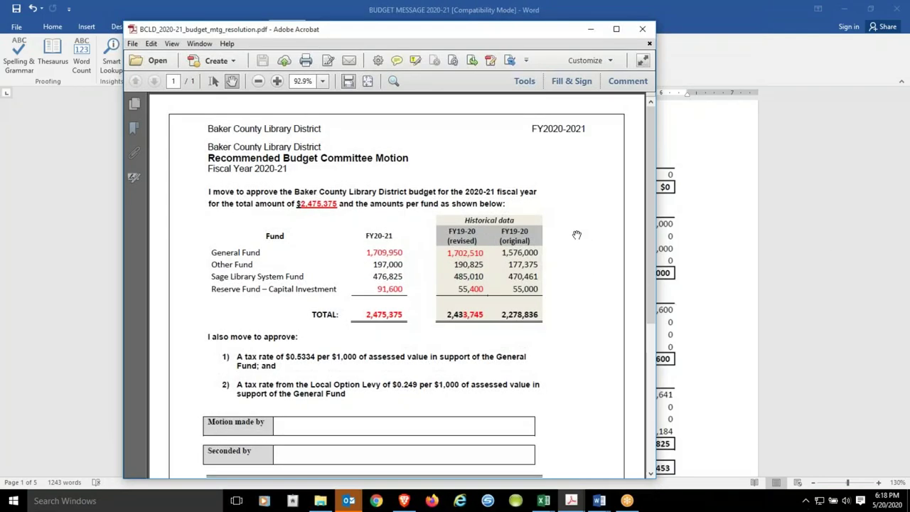
- Move the resolution PDF window to the right and return focus to the Word document
{"action": "left_click_drag", "start_coordinate": [490, 34], "coordinate": [658, 27]}
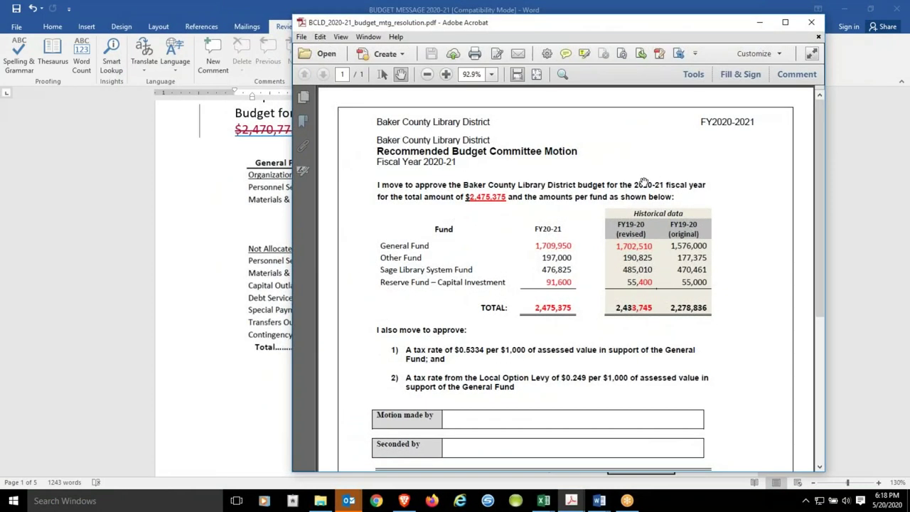
{"action": "scroll", "coordinate": [717, 251], "scroll_direction": "down", "scroll_amount": 1}
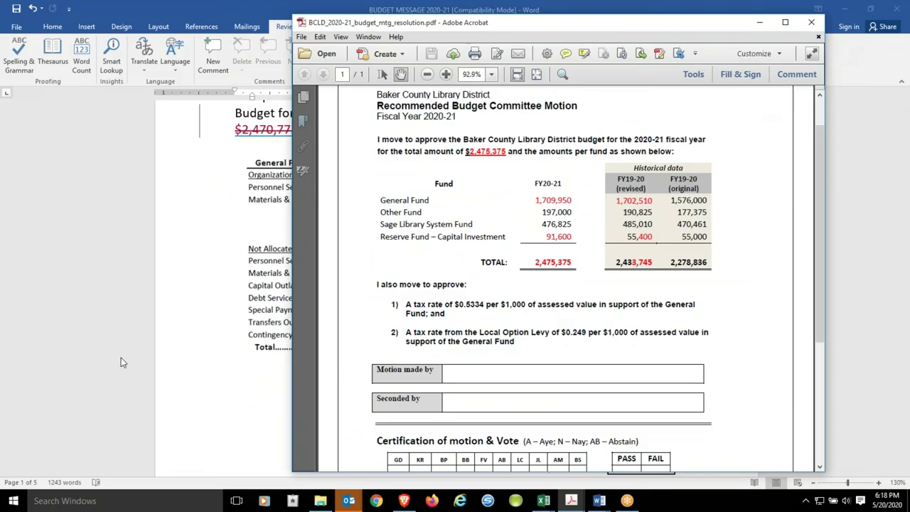
{"action": "left_click", "coordinate": [124, 150]}
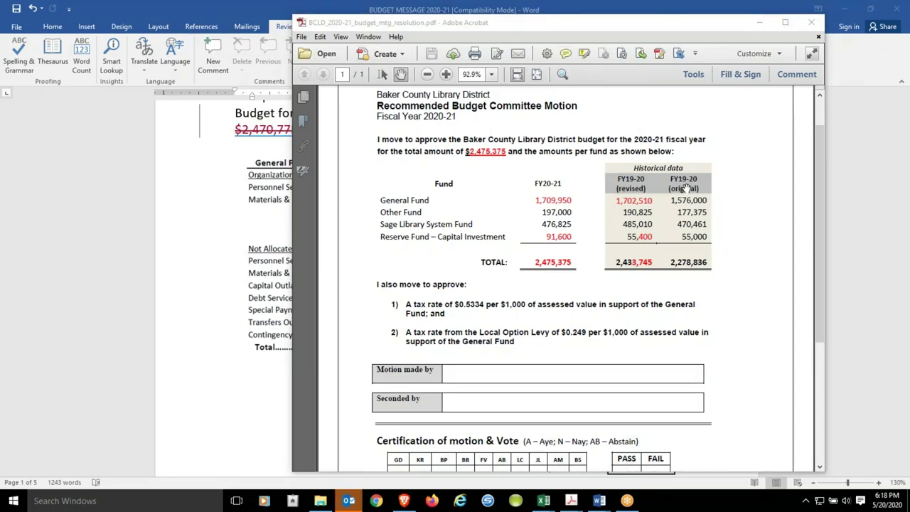
- Maximize the resolution PDF, set its zoom to 125%, then restore the window size
{"action": "left_click", "coordinate": [787, 24]}
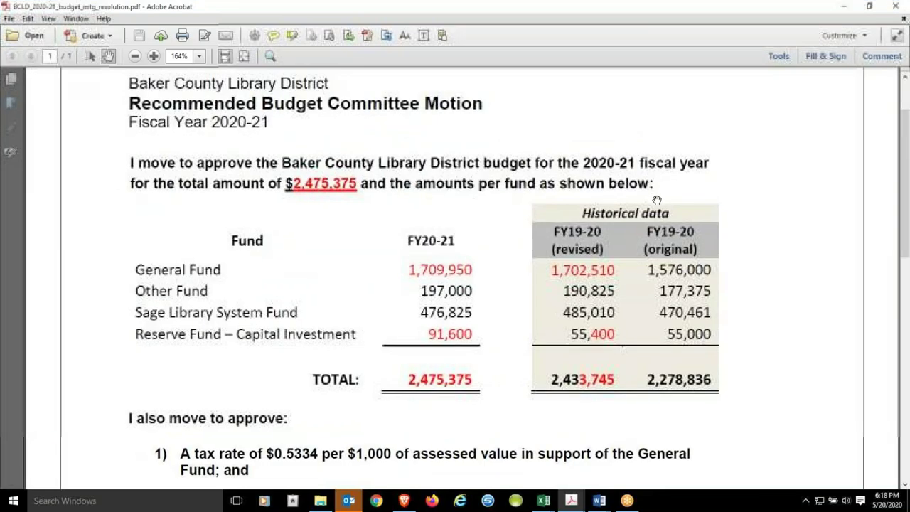
{"action": "key", "text": "ctrl+minus"}
{"action": "key", "text": "ctrl+minus"}
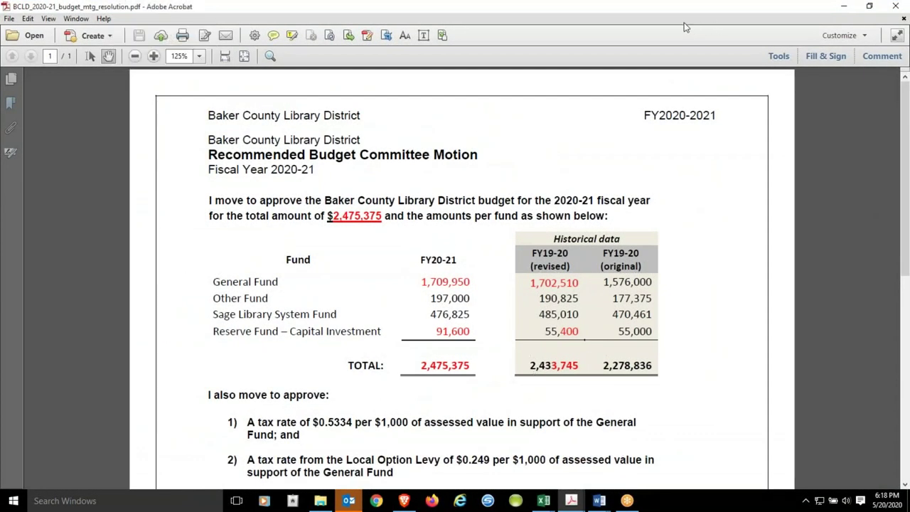
{"action": "double_click", "coordinate": [713, 10]}
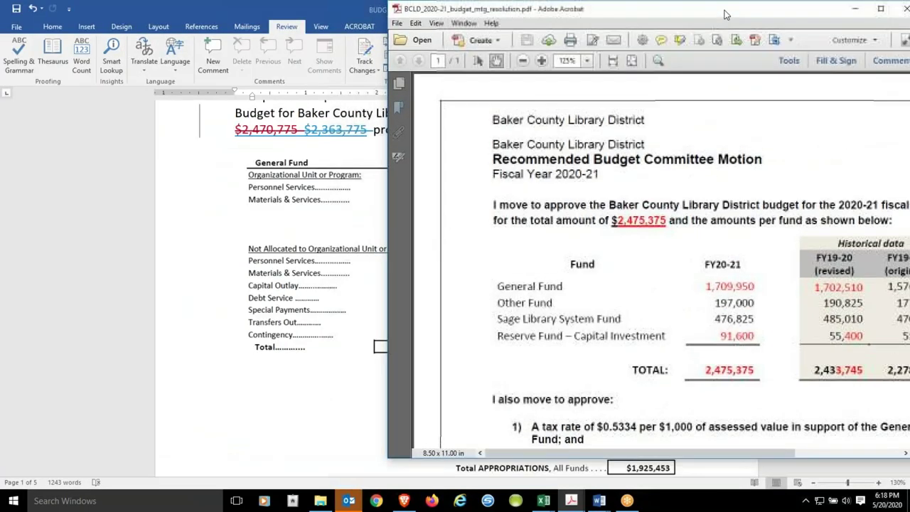
- Move the motion PDF window left and enlarge it to show the full fund table
{"action": "left_click_drag", "start_coordinate": [716, 15], "coordinate": [561, 15]}
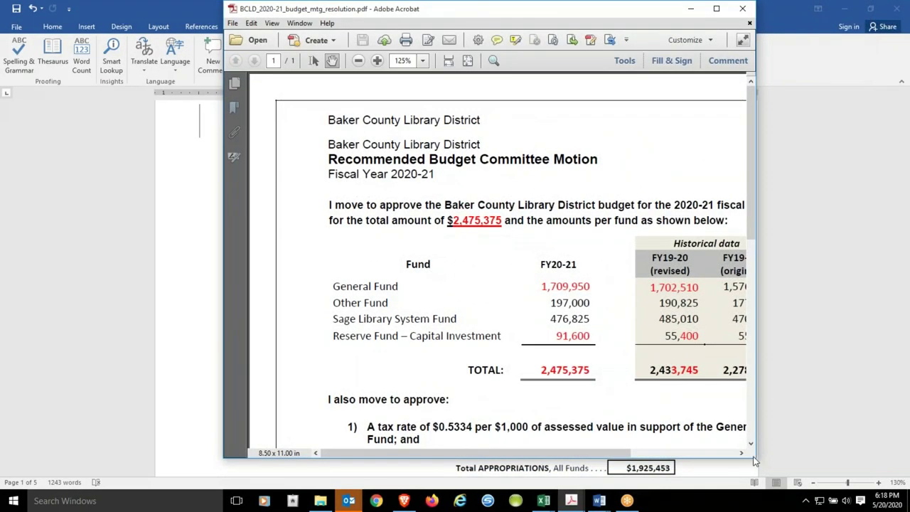
{"action": "left_click_drag", "start_coordinate": [756, 463], "coordinate": [869, 492]}
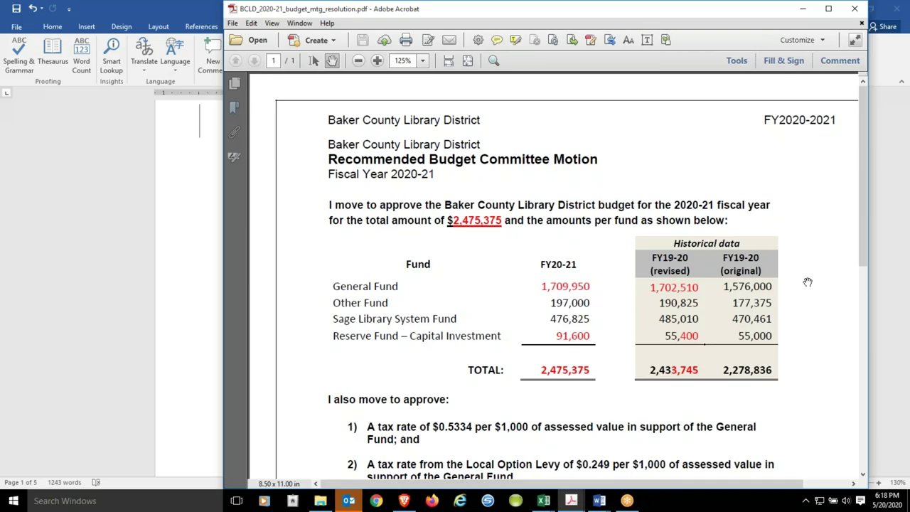
{"action": "left_click", "coordinate": [86, 154]}
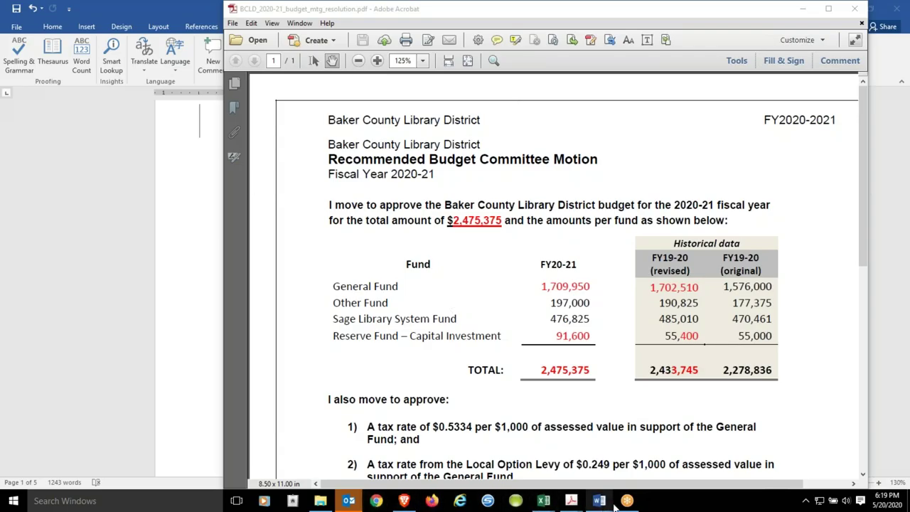
{"action": "mouse_move", "coordinate": [600, 501]}
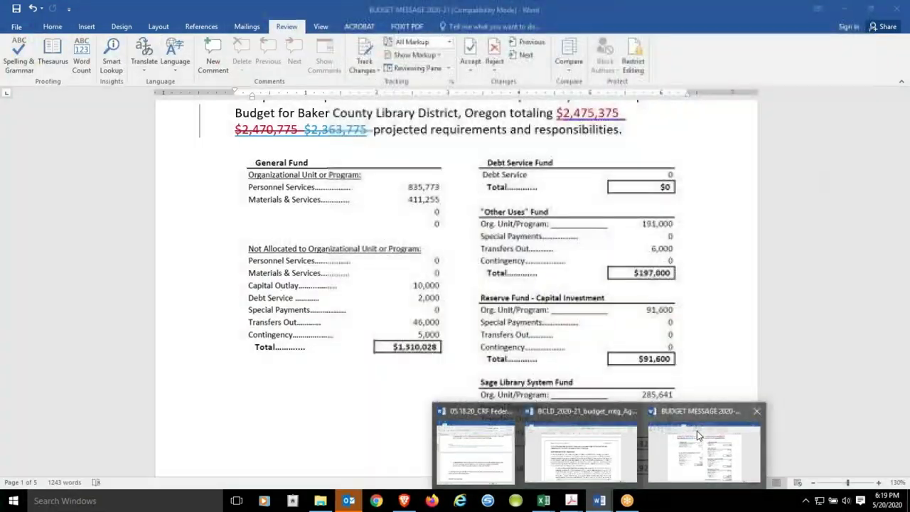
{"action": "mouse_move", "coordinate": [606, 442]}
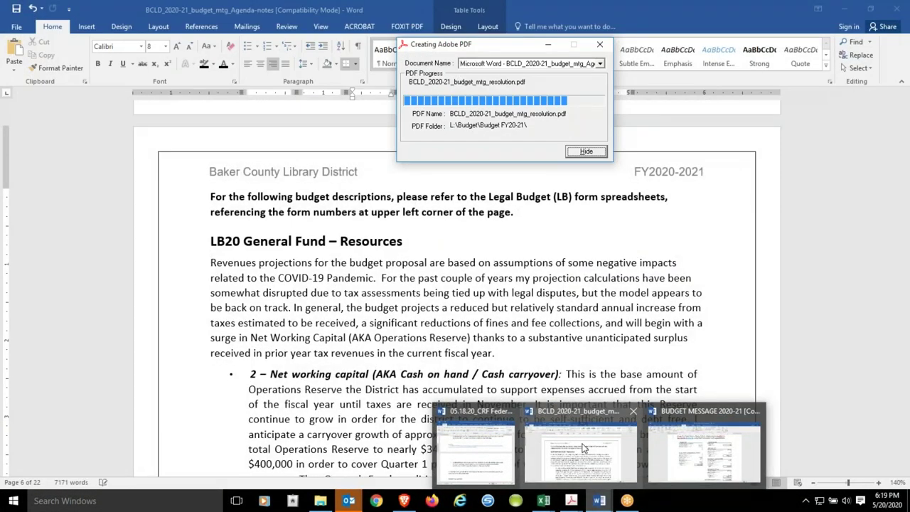
- Scroll the Word agenda from Public comment down to the Other Local Budget Meeting box
{"action": "left_click", "coordinate": [581, 447]}
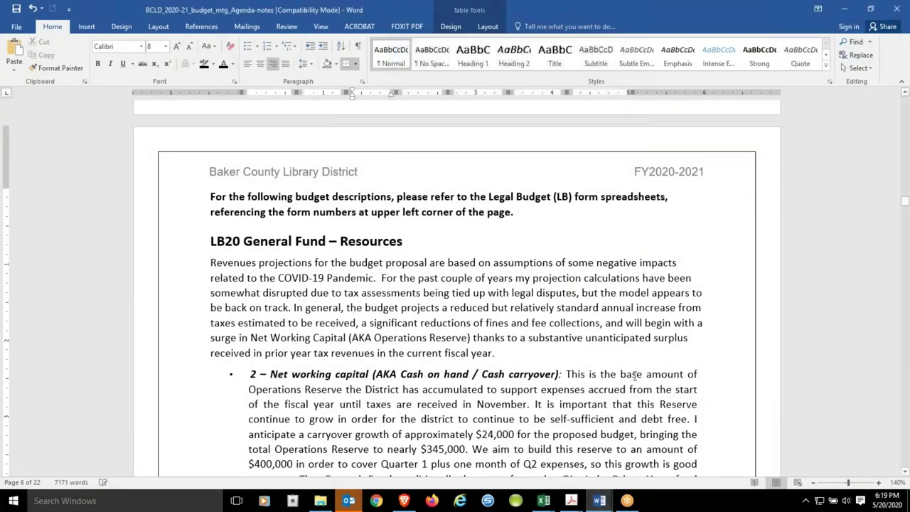
{"action": "left_click_drag", "start_coordinate": [905, 203], "coordinate": [904, 106]}
{"action": "scroll", "coordinate": [693, 359], "scroll_direction": "down", "scroll_amount": 5}
{"action": "scroll", "coordinate": [693, 359], "scroll_direction": "down", "scroll_amount": 1}
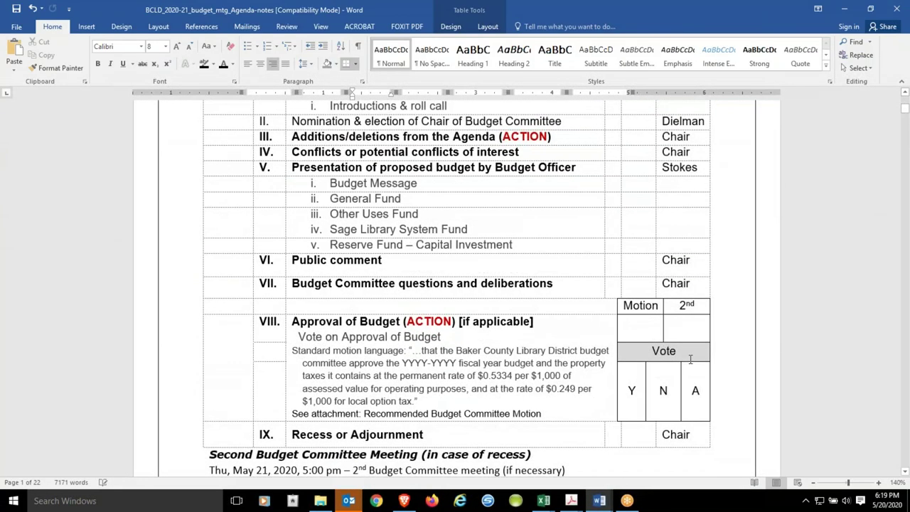
{"action": "left_click", "coordinate": [517, 263]}
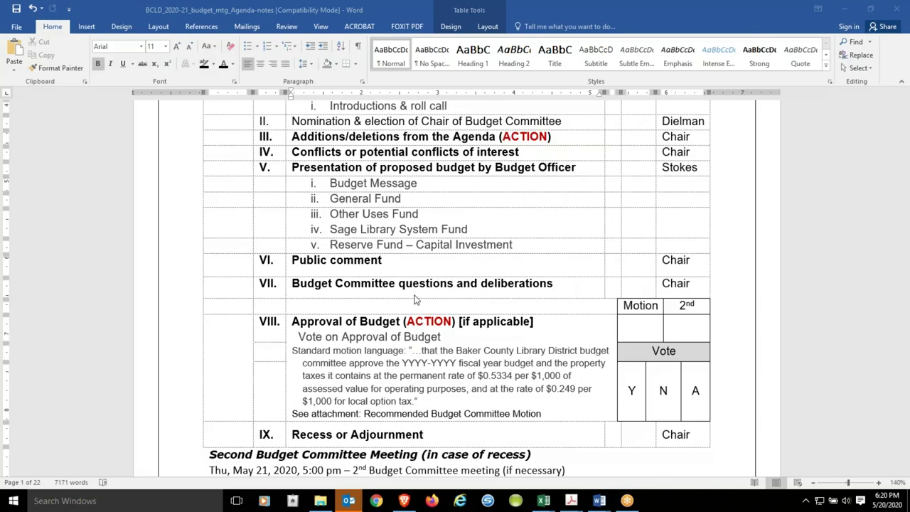
{"action": "scroll", "coordinate": [416, 300], "scroll_direction": "down", "scroll_amount": 2}
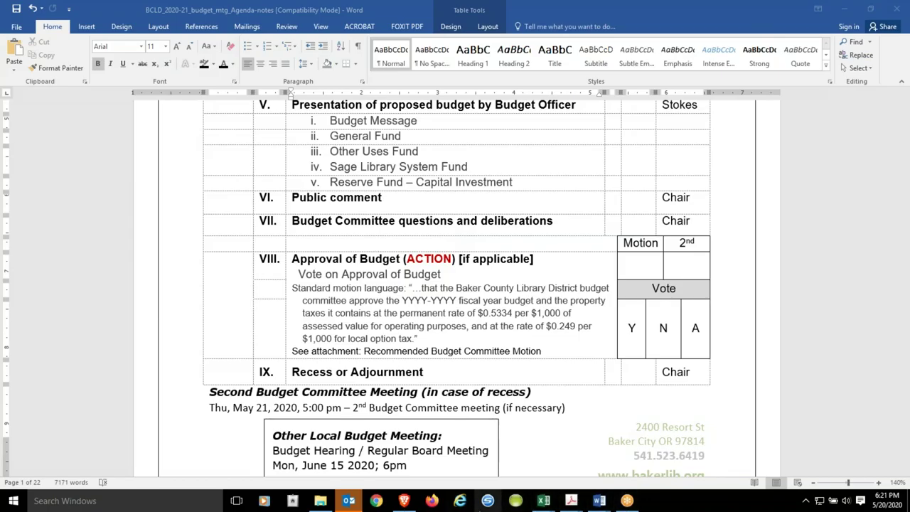
- Bring the budget motion PDF in front of the agenda and reposition its window
{"action": "mouse_move", "coordinate": [571, 501]}
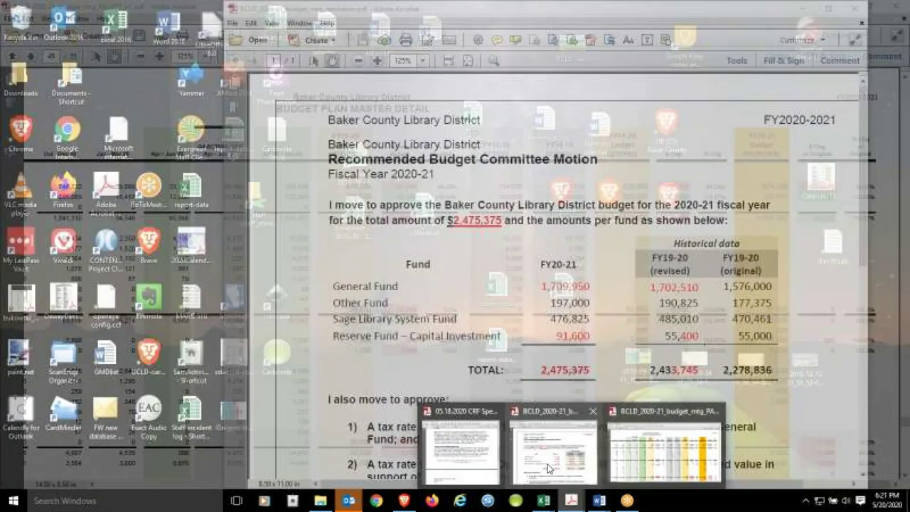
{"action": "left_click", "coordinate": [549, 468]}
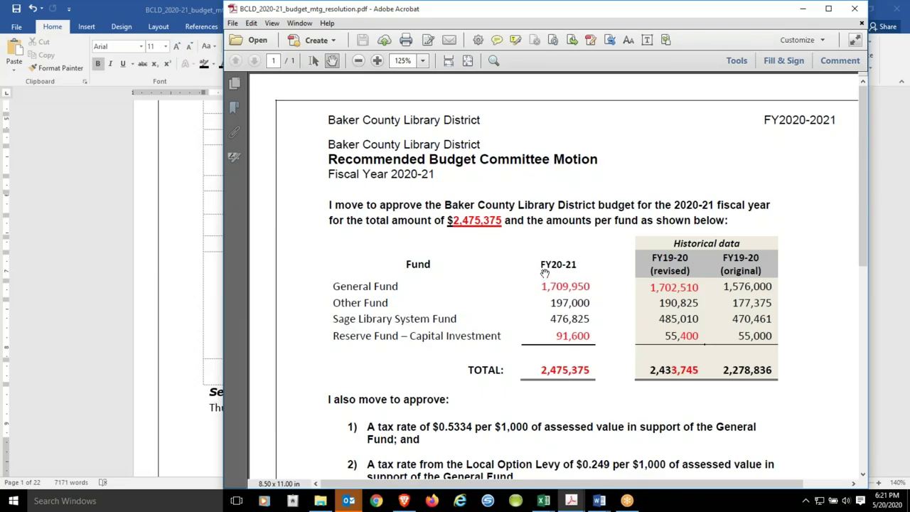
{"action": "left_click_drag", "start_coordinate": [677, 12], "coordinate": [697, 15]}
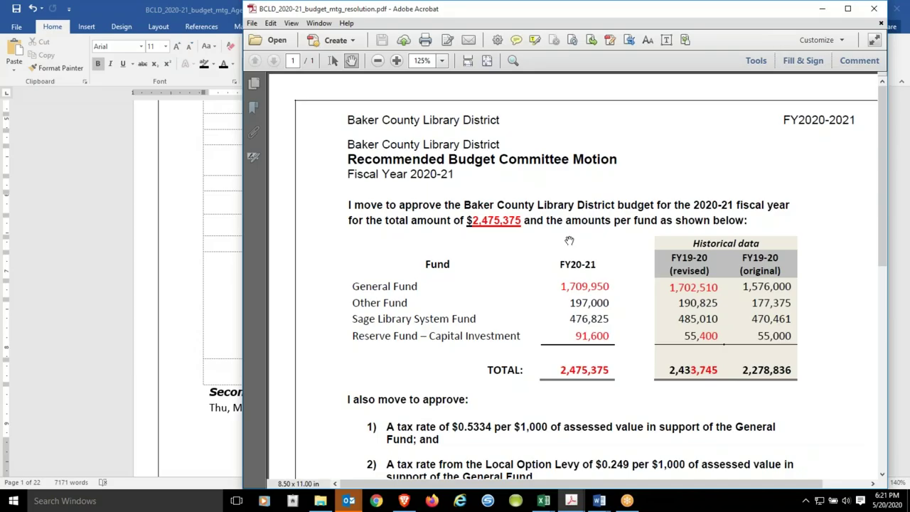
{"action": "scroll", "coordinate": [563, 253], "scroll_direction": "up", "scroll_amount": 1}
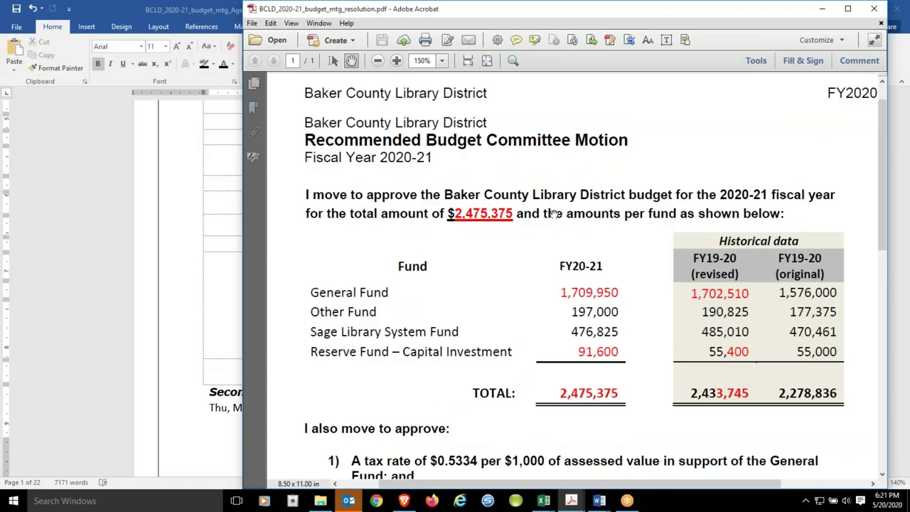
{"action": "scroll", "coordinate": [553, 214], "scroll_direction": "up", "scroll_amount": 1}
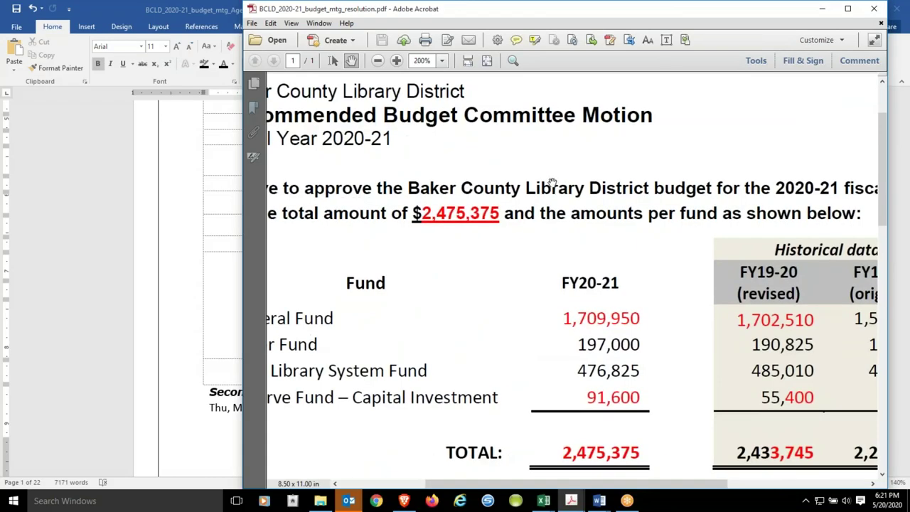
{"action": "scroll", "coordinate": [553, 184], "scroll_direction": "down", "scroll_amount": 1}
{"action": "left_click_drag", "start_coordinate": [607, 13], "coordinate": [575, 14]}
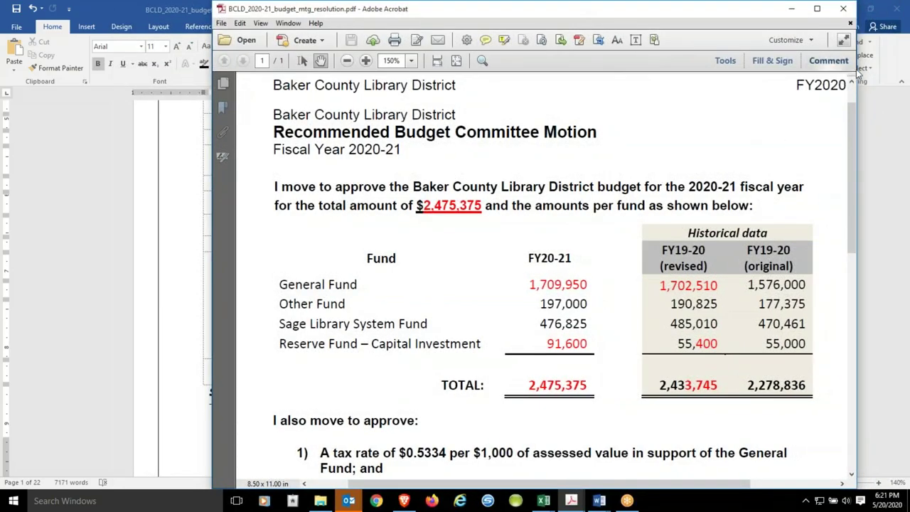
- Stretch the motion PDF window's right edge slightly outward
{"action": "left_click_drag", "start_coordinate": [857, 66], "coordinate": [879, 61]}
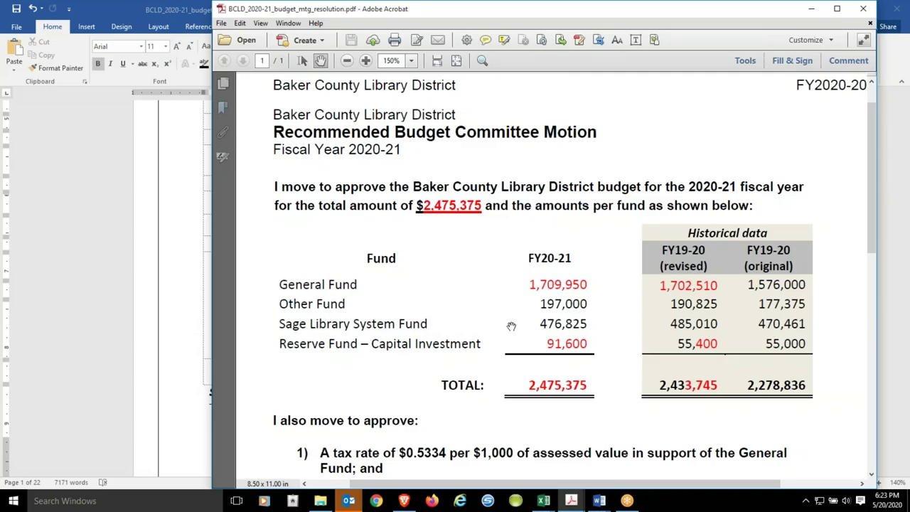
- Scroll the resolution PDF down to the Motion made by field and vote certification table
{"action": "scroll", "coordinate": [594, 378], "scroll_direction": "down", "scroll_amount": 3}
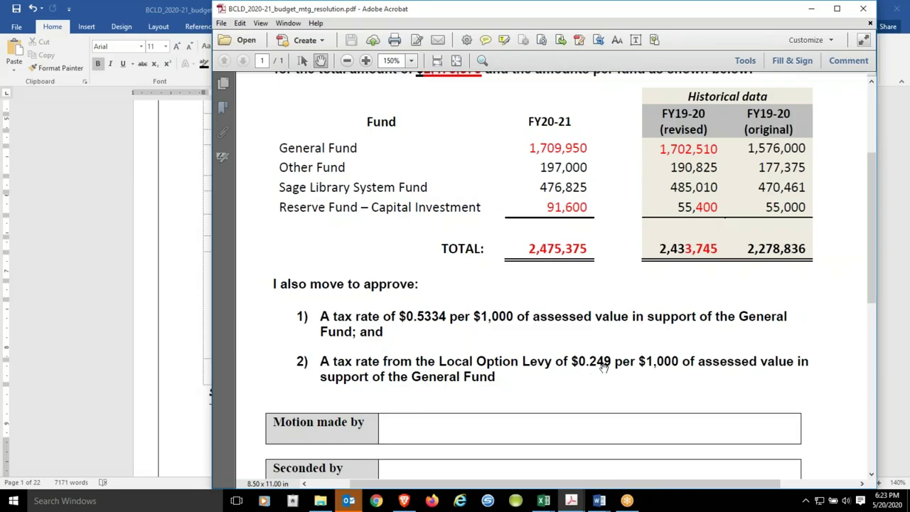
{"action": "scroll", "coordinate": [604, 369], "scroll_direction": "down", "scroll_amount": 1}
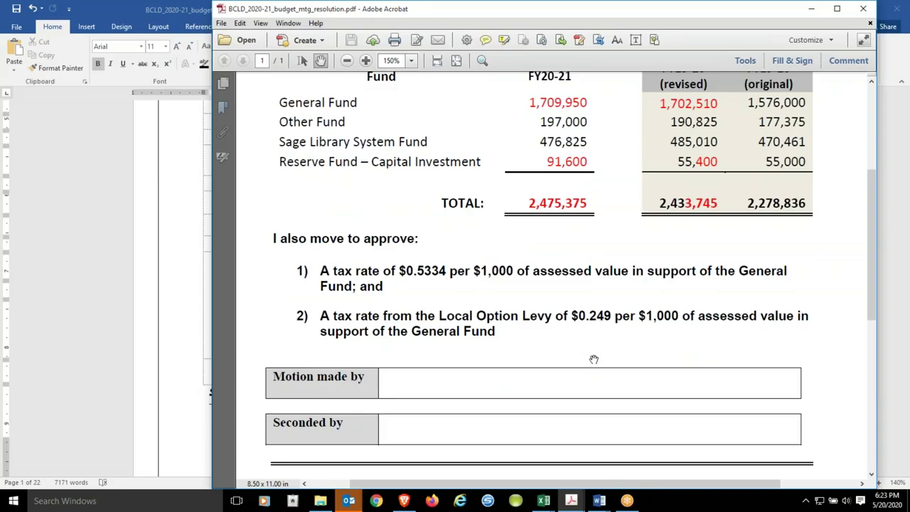
{"action": "scroll", "coordinate": [593, 360], "scroll_direction": "down", "scroll_amount": 1}
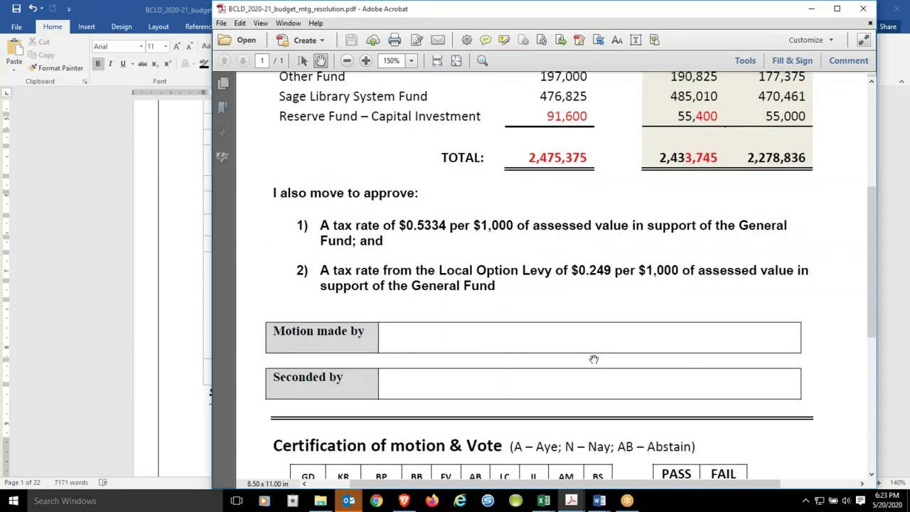
{"action": "scroll", "coordinate": [593, 360], "scroll_direction": "down", "scroll_amount": 1}
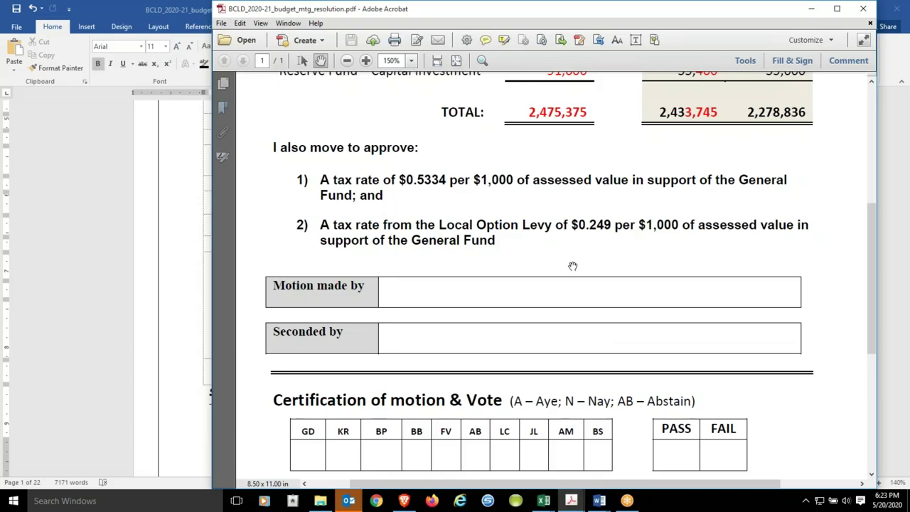
{"action": "scroll", "coordinate": [574, 265], "scroll_direction": "down", "scroll_amount": 1}
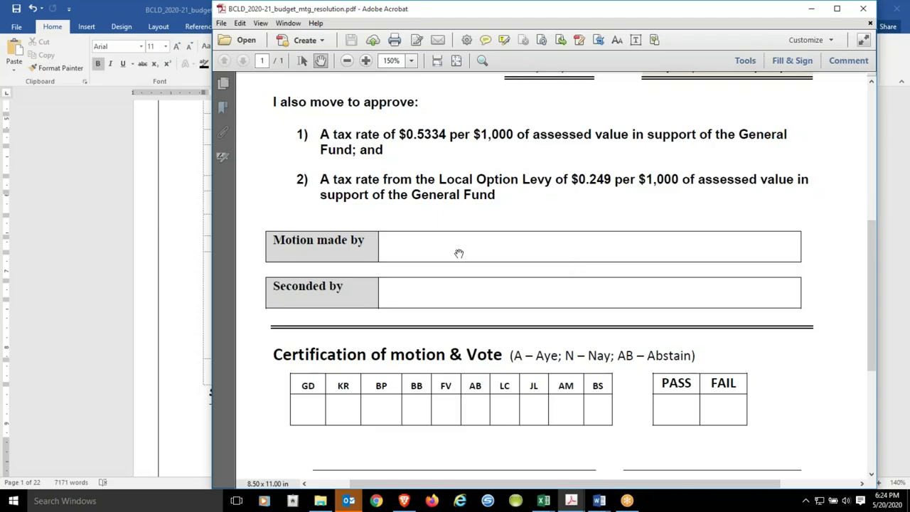
- Add text with the mover's name in Motion made by and the seconder's name in Seconded by
{"action": "left_click", "coordinate": [636, 43]}
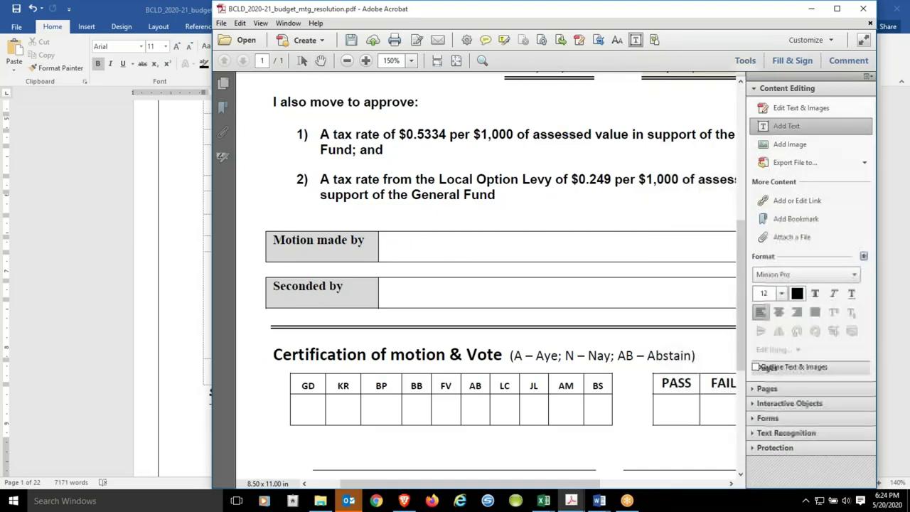
{"action": "left_click", "coordinate": [400, 240]}
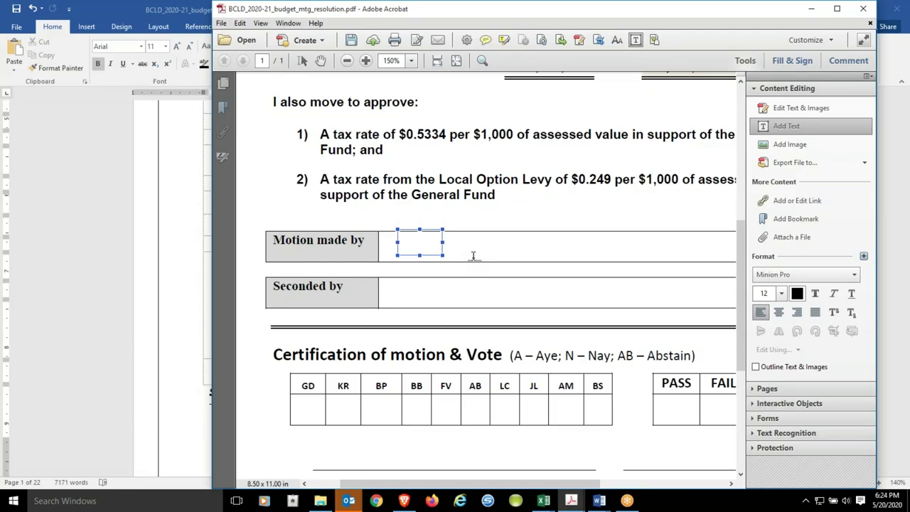
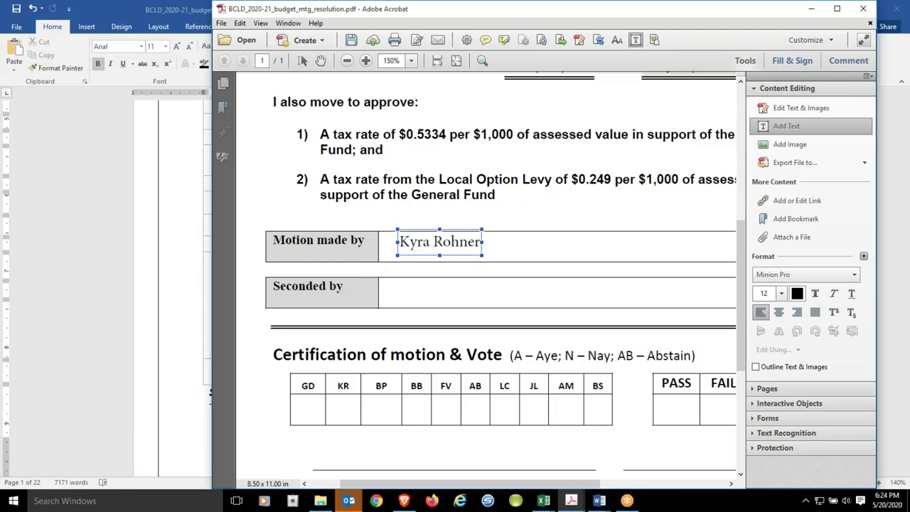
{"action": "left_click", "coordinate": [398, 292]}
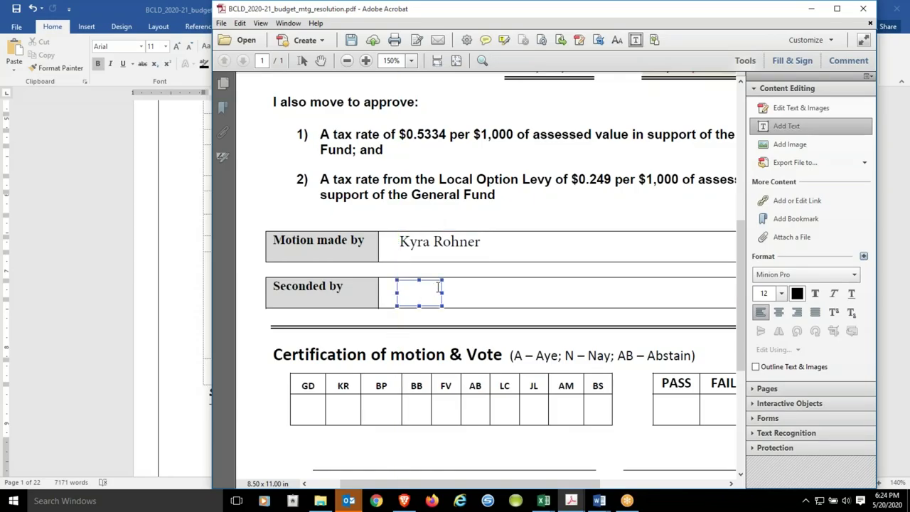
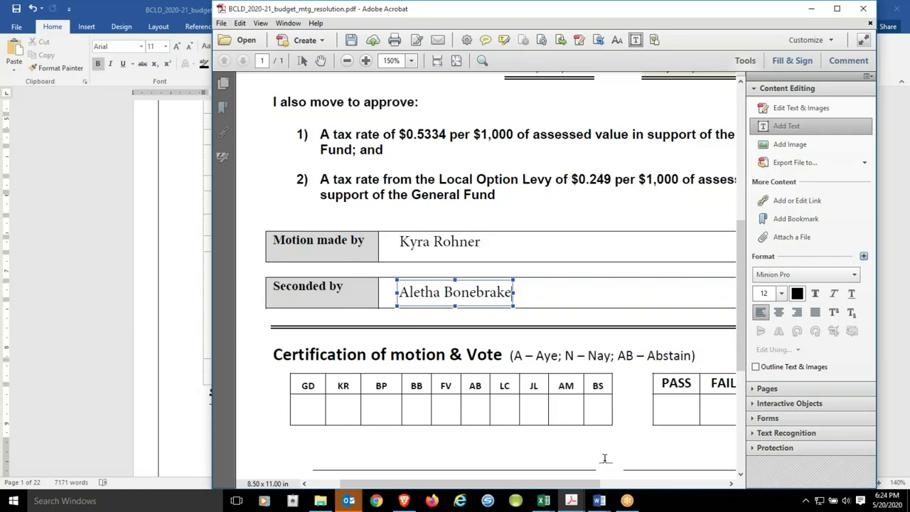
{"action": "left_click", "coordinate": [601, 502]}
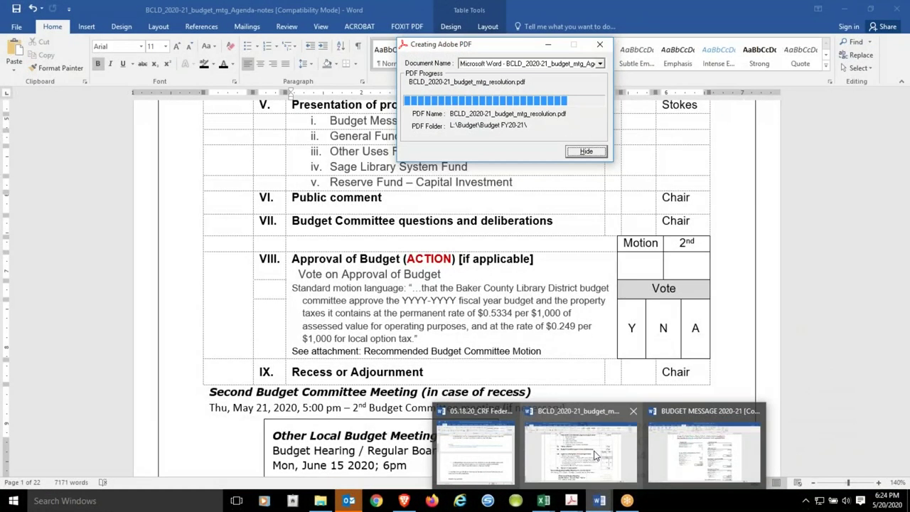
- Bring the Word meeting agenda document back to the front
{"action": "left_click", "coordinate": [609, 441]}
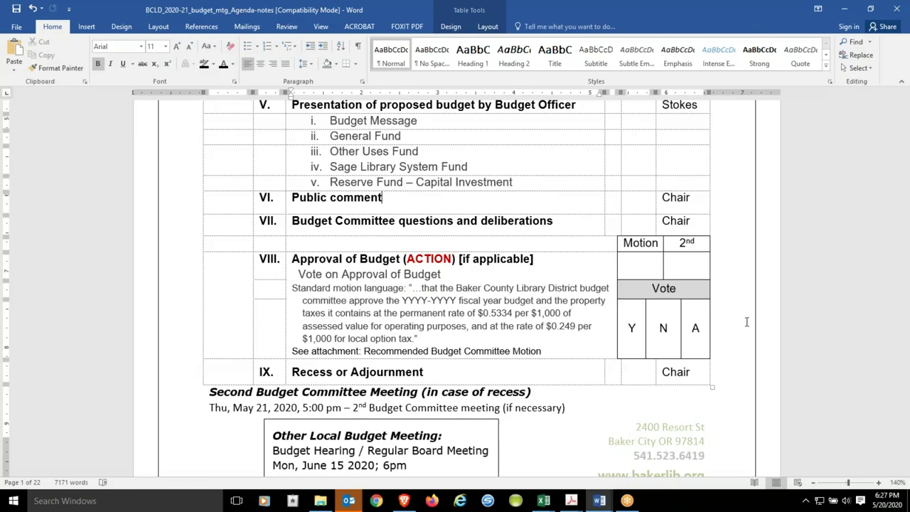
- Scroll the agenda down to reveal the Mon, June 15 2020 budget hearing box
{"action": "scroll", "coordinate": [766, 362], "scroll_direction": "down", "scroll_amount": 2}
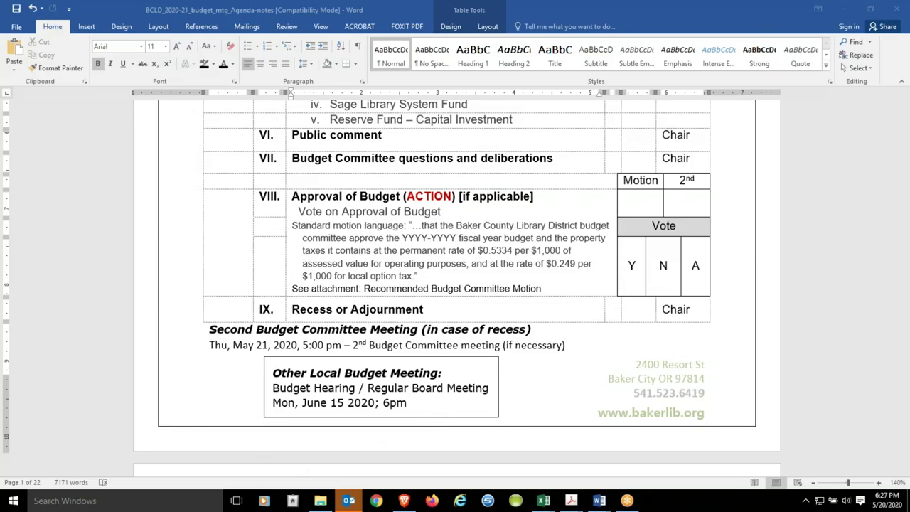
{"action": "left_click", "coordinate": [882, 504]}
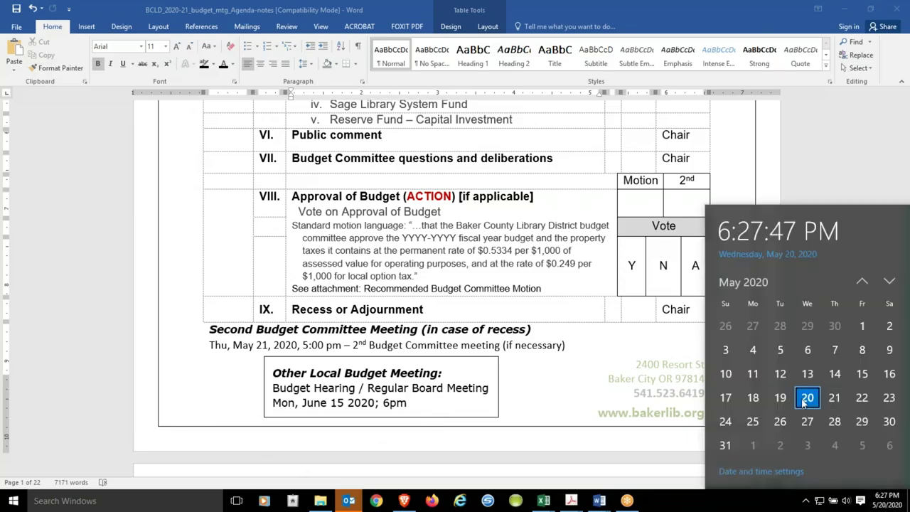
{"action": "left_click", "coordinate": [888, 281]}
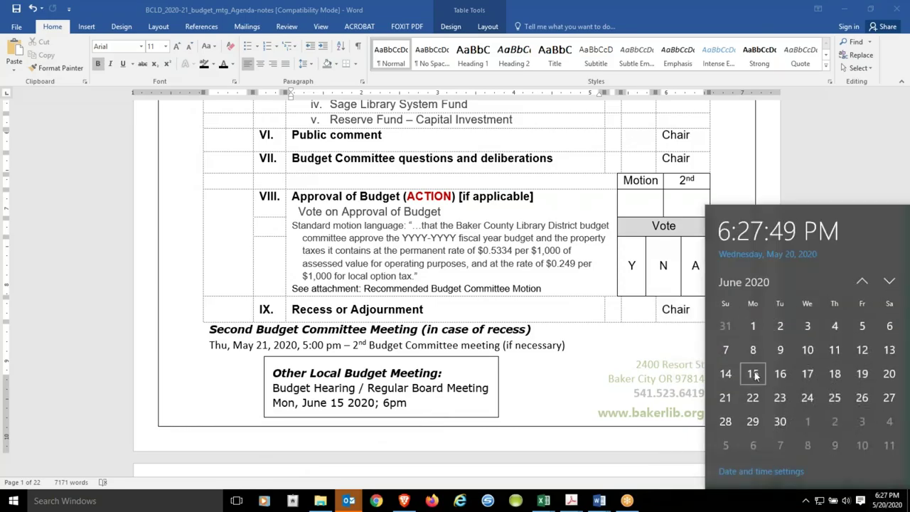